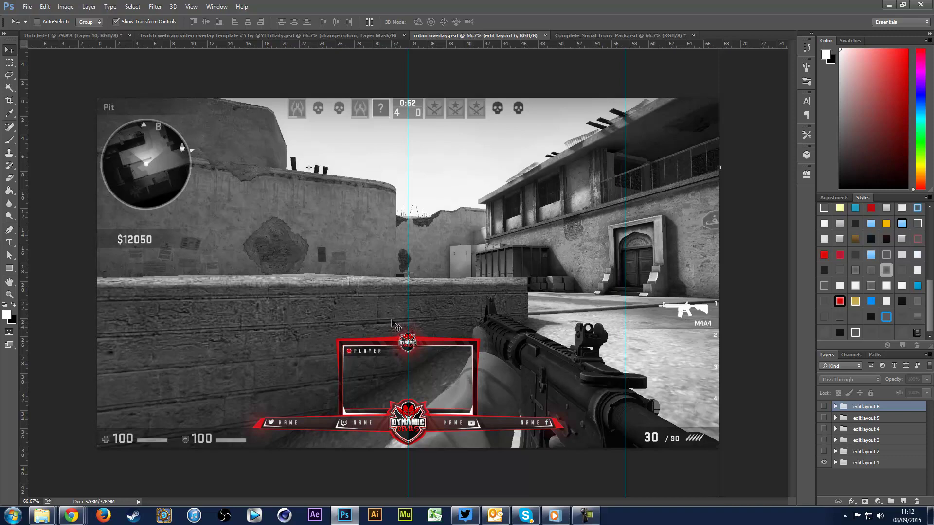
# - Compare the overlay designs in the Untitled-1, Twitch webcam overlay template and robin overlay documents
pyautogui.click(69, 35)
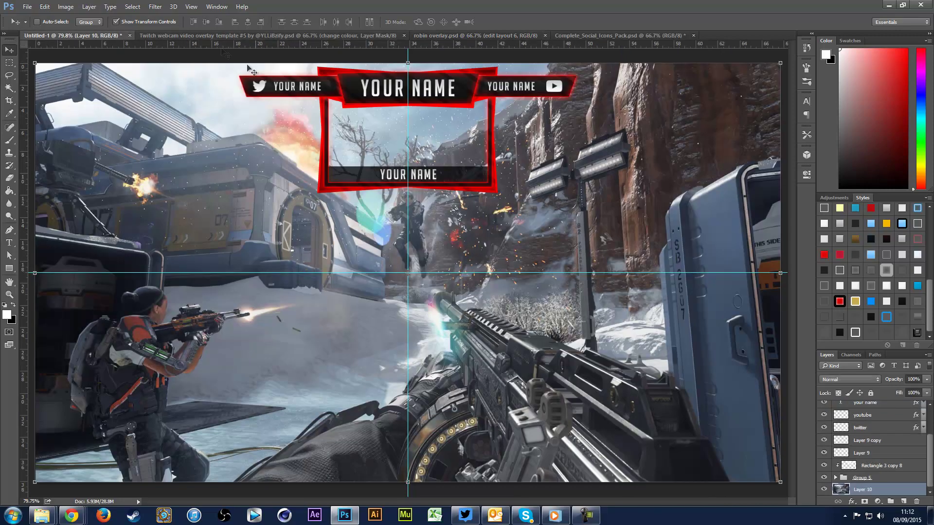
pyautogui.click(274, 35)
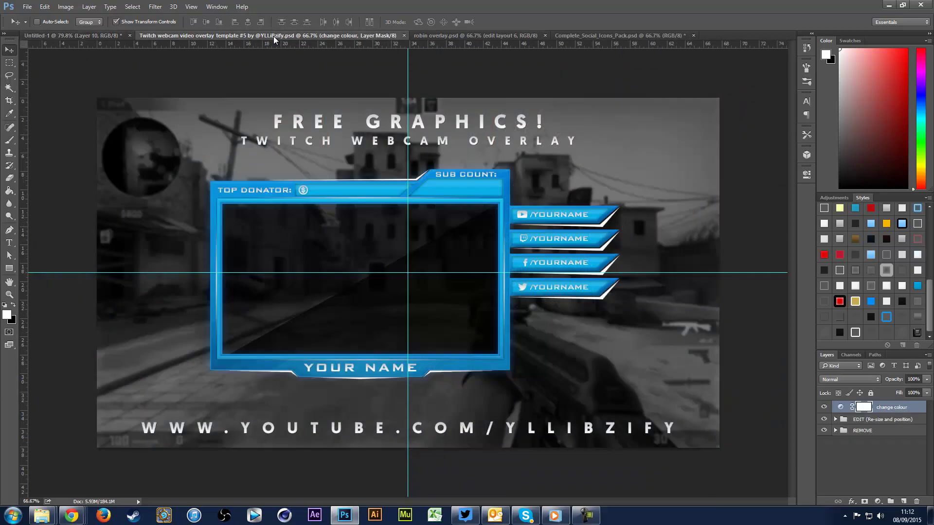
pyautogui.click(437, 36)
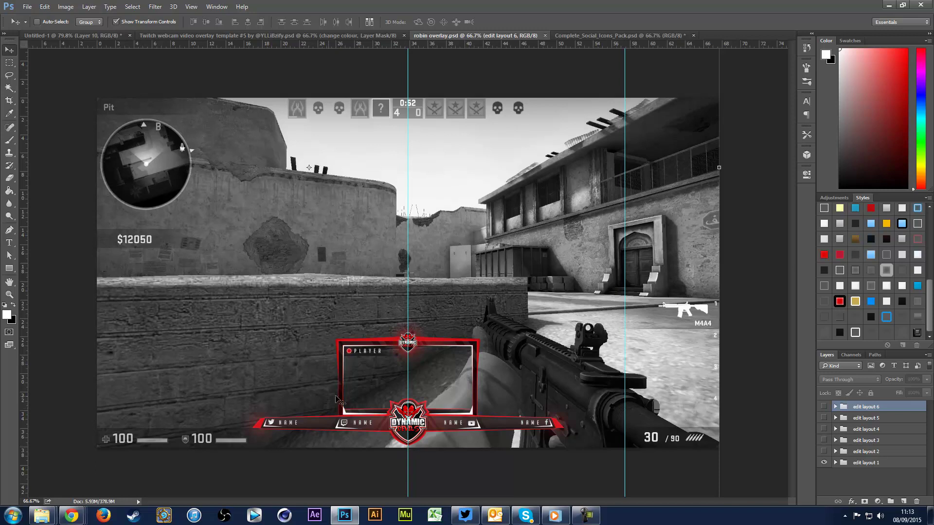
# - Preview edit layout 4 and edit layout 6 of the robin overlay, showing layout 6 with only its webcam frame
pyautogui.click(824, 429)
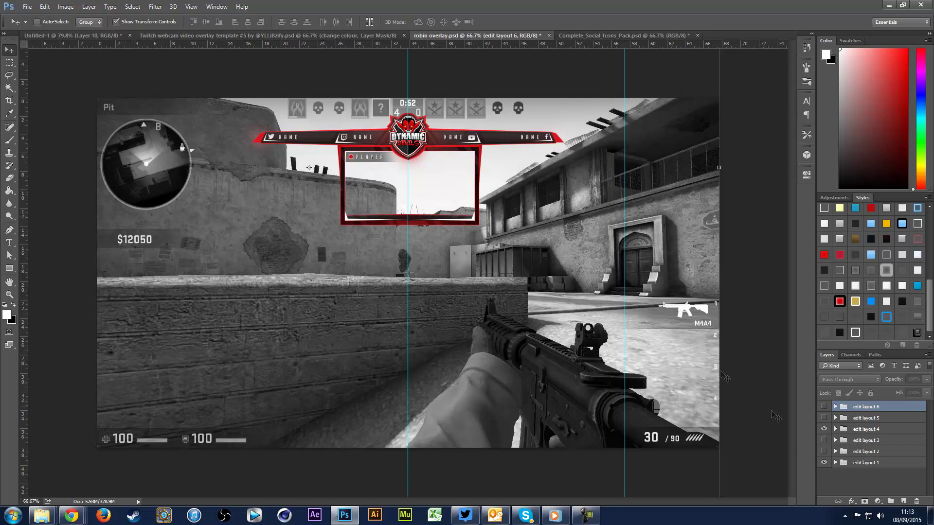
pyautogui.click(823, 407)
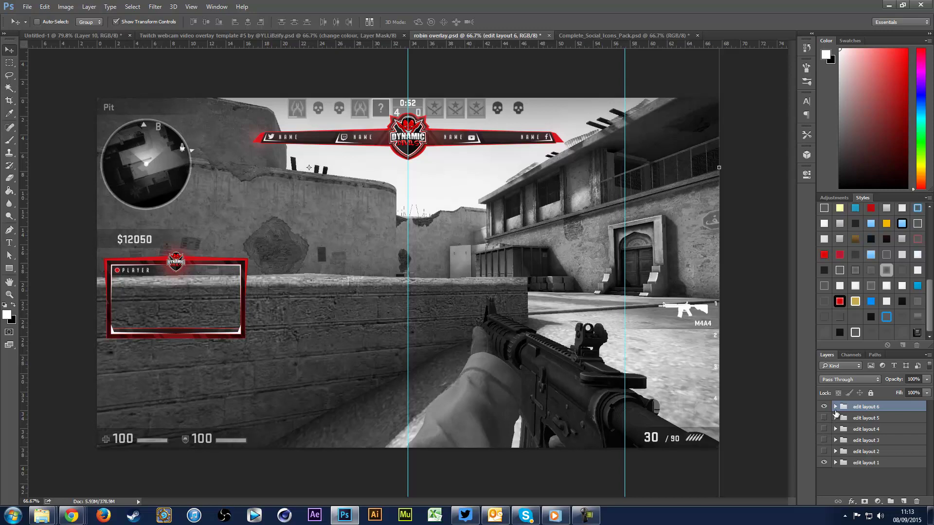
pyautogui.click(835, 407)
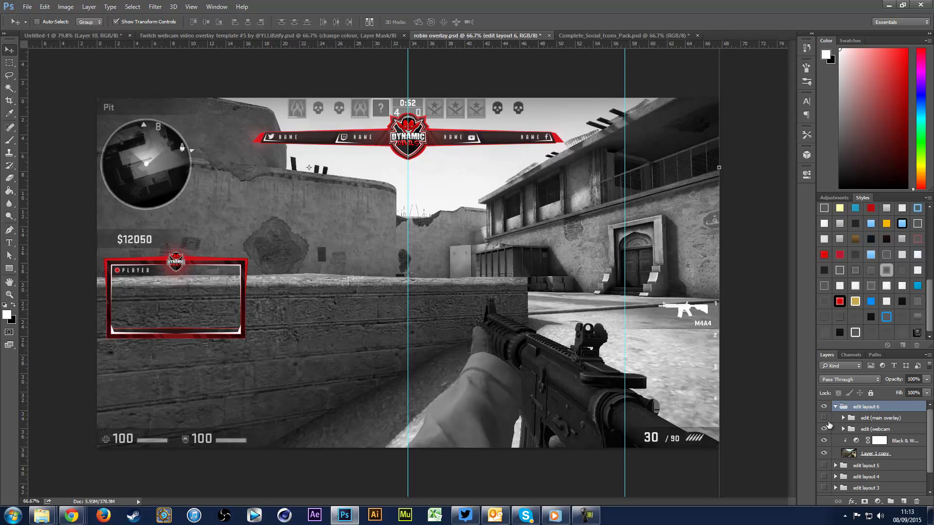
pyautogui.click(823, 417)
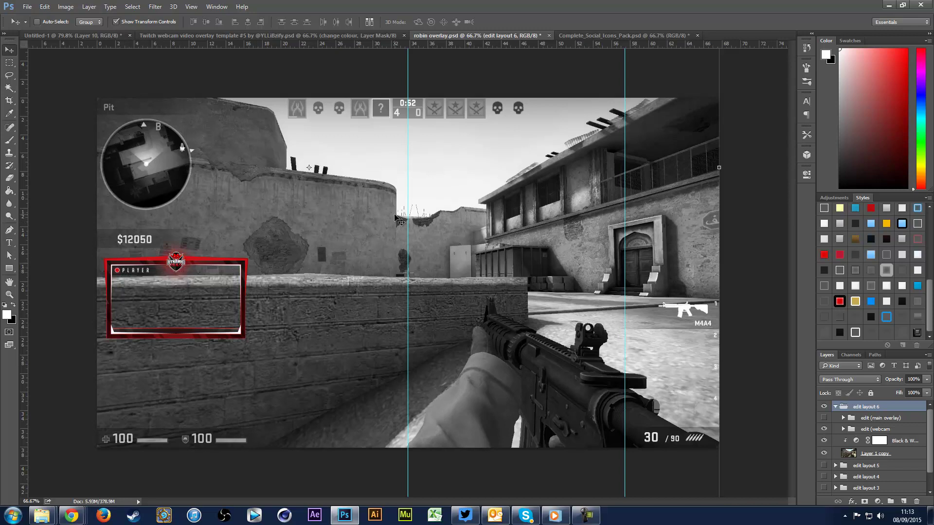
# - Create a transparent 1920 × 1080 pixel document at 72 pixels/inch and place it directly after Untitled-1 in the document order
pyautogui.click(73, 35)
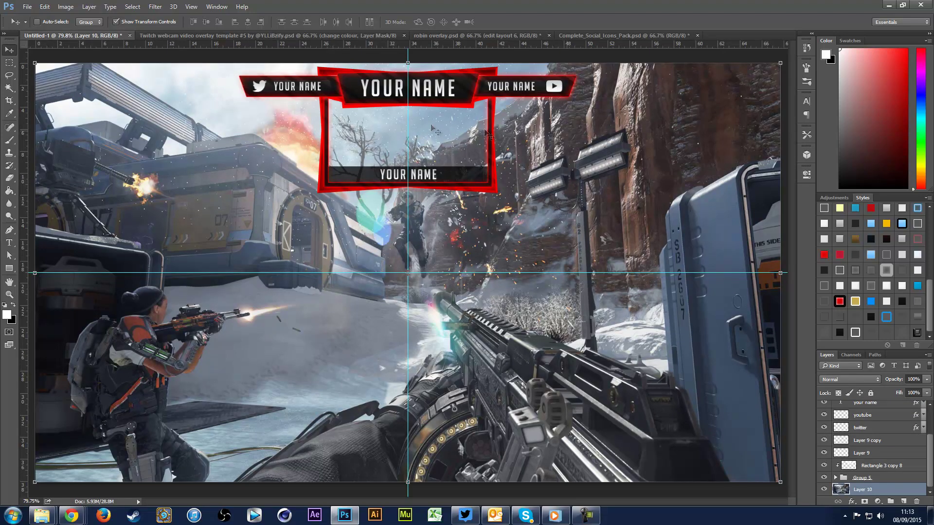
pyautogui.click(27, 6)
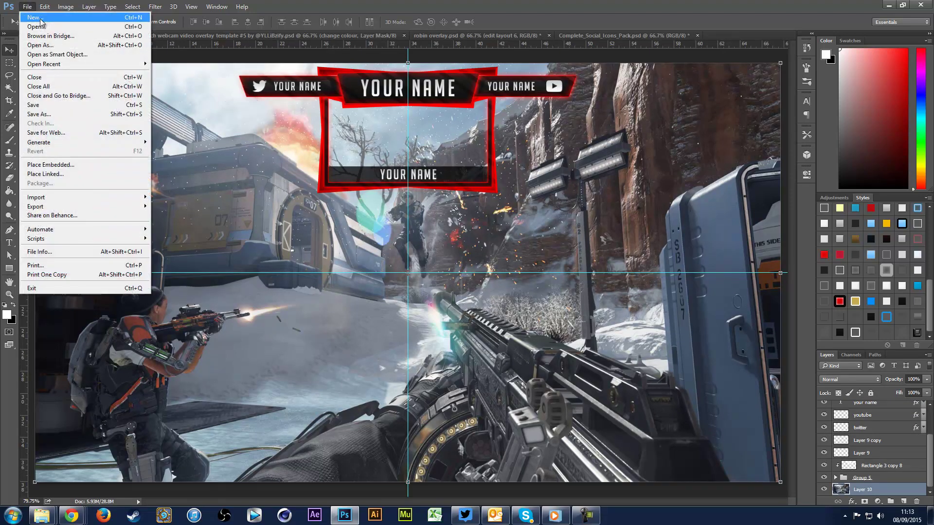
pyautogui.click(35, 17)
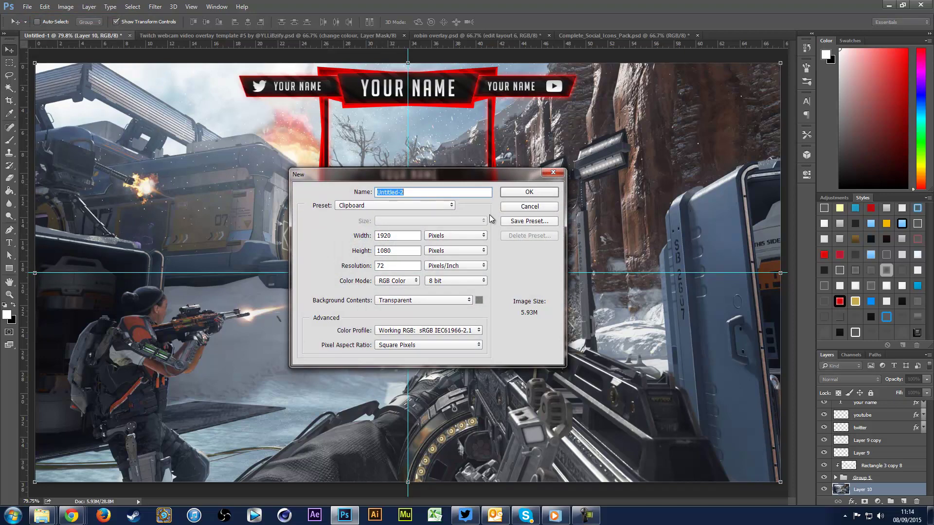
pyautogui.moveTo(392, 236); pyautogui.dragTo(324, 355)
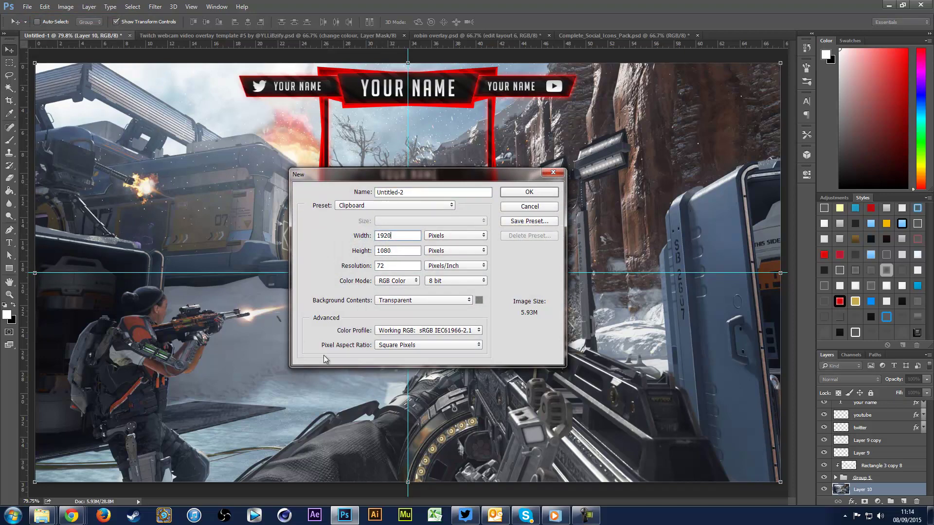
pyautogui.moveTo(393, 251); pyautogui.dragTo(346, 348)
pyautogui.click(530, 192)
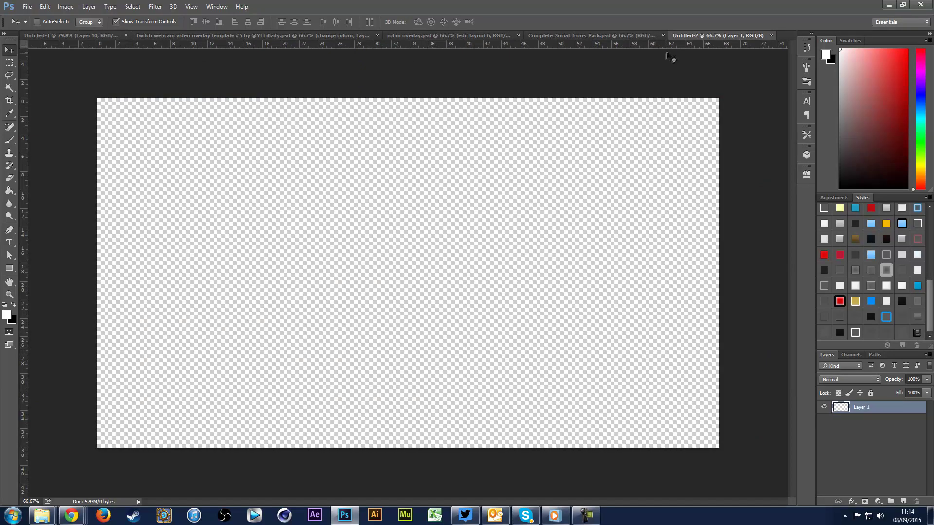
pyautogui.moveTo(684, 37); pyautogui.dragTo(146, 37)
pyautogui.moveTo(673, 37); pyautogui.dragTo(135, 31)
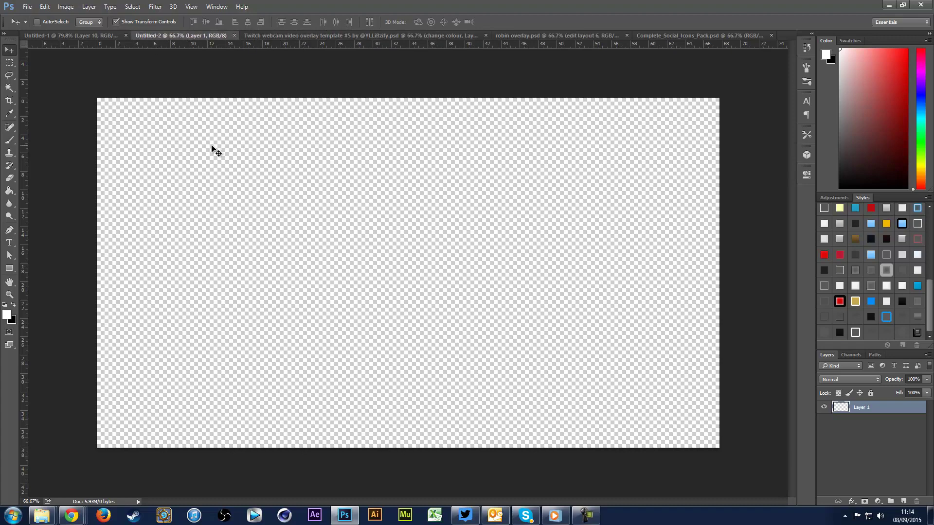
# - Switch to Chrome's Call of Duty: Advanced Warfare window and copy the full-size gameplay screenshot
pyautogui.click(357, 513)
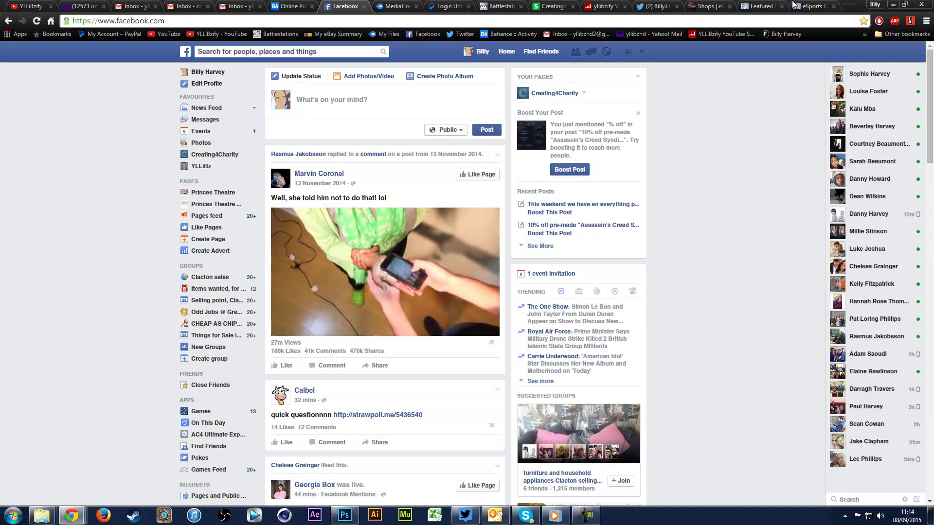
pyautogui.click(71, 515)
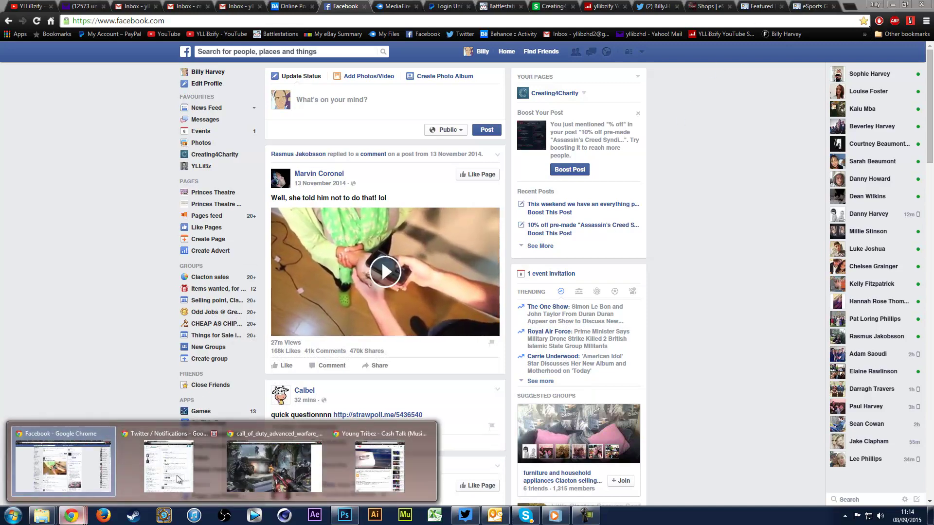
pyautogui.click(259, 456)
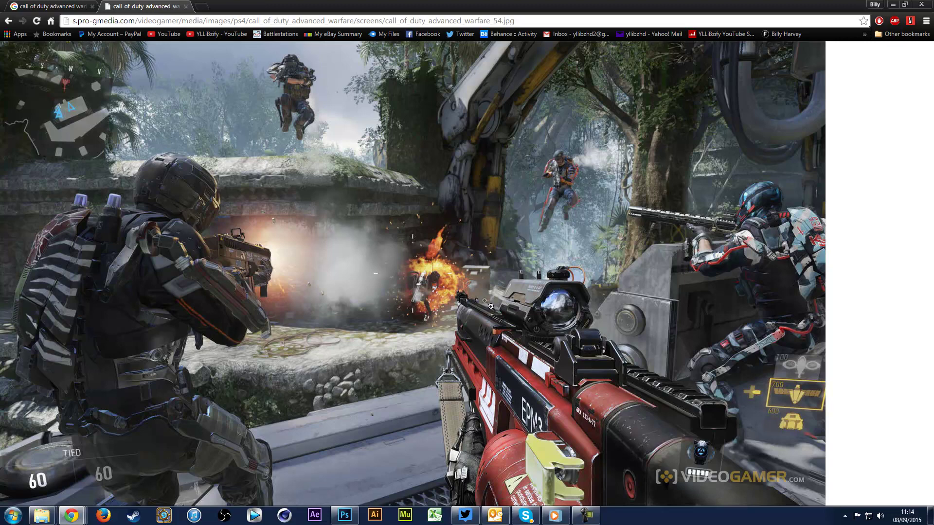
pyautogui.rightClick(337, 176)
pyautogui.click(376, 207)
# - Check the exact-size 1920×1080 filter in the gameplay image search and return to the full-size screenshot
pyautogui.click(63, 6)
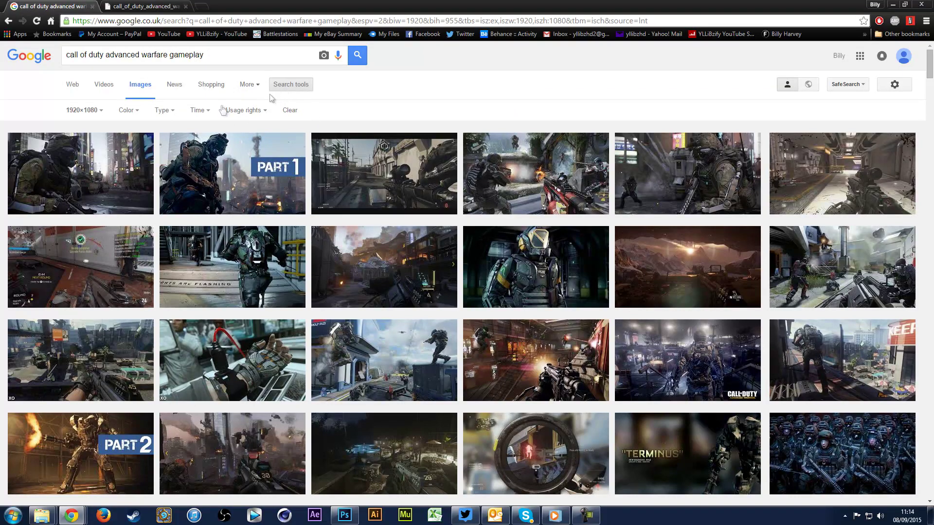
pyautogui.click(93, 113)
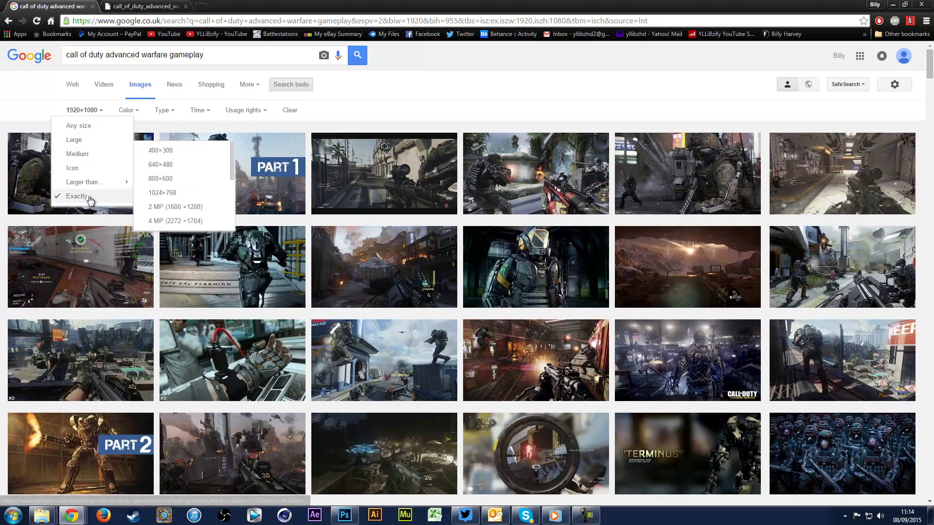
pyautogui.click(77, 196)
pyautogui.click(468, 243)
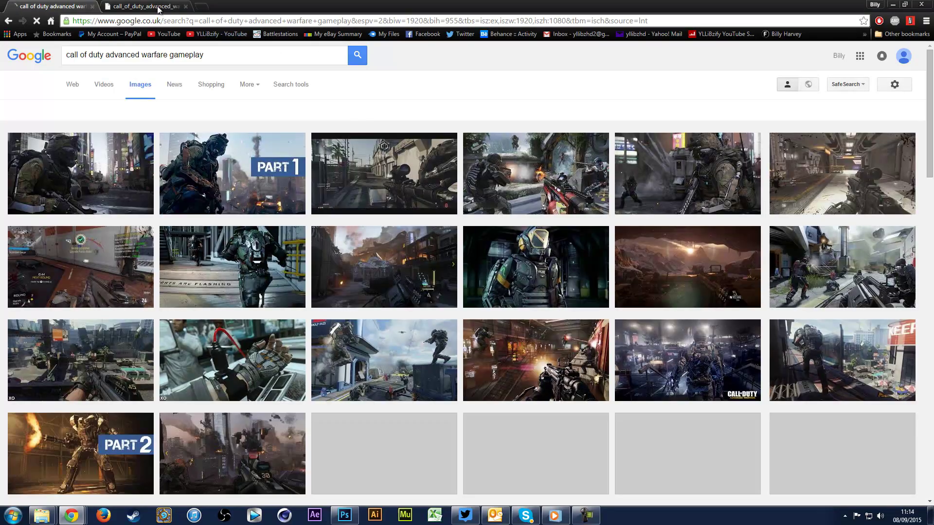
pyautogui.click(146, 6)
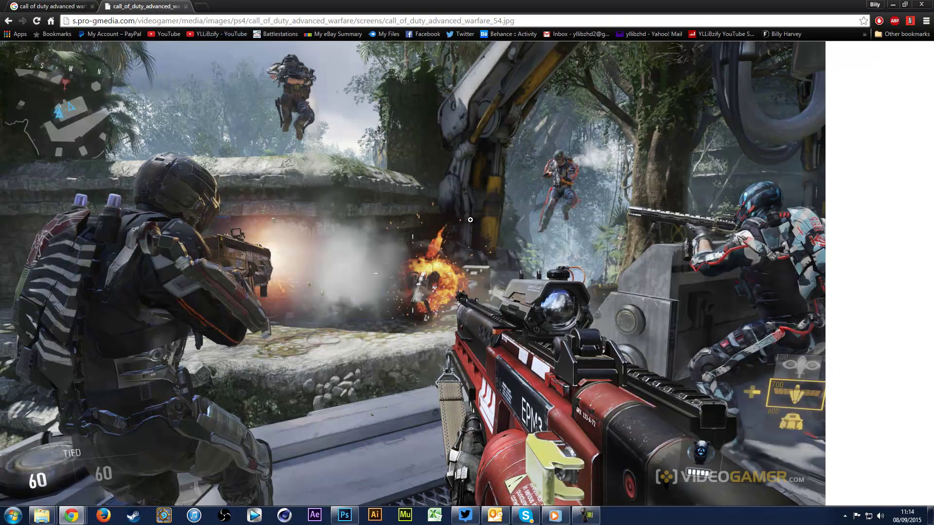
# - Copy the gameplay screenshot and paste it into the blank Untitled-2 document in Photoshop
pyautogui.rightClick(351, 185)
pyautogui.click(383, 214)
pyautogui.click(355, 521)
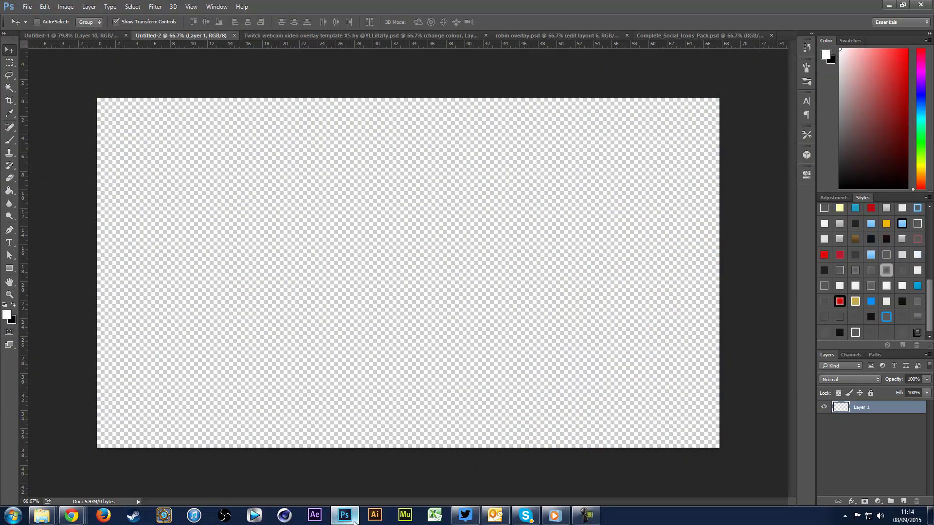
pyautogui.hotkey('ctrl', 'v')
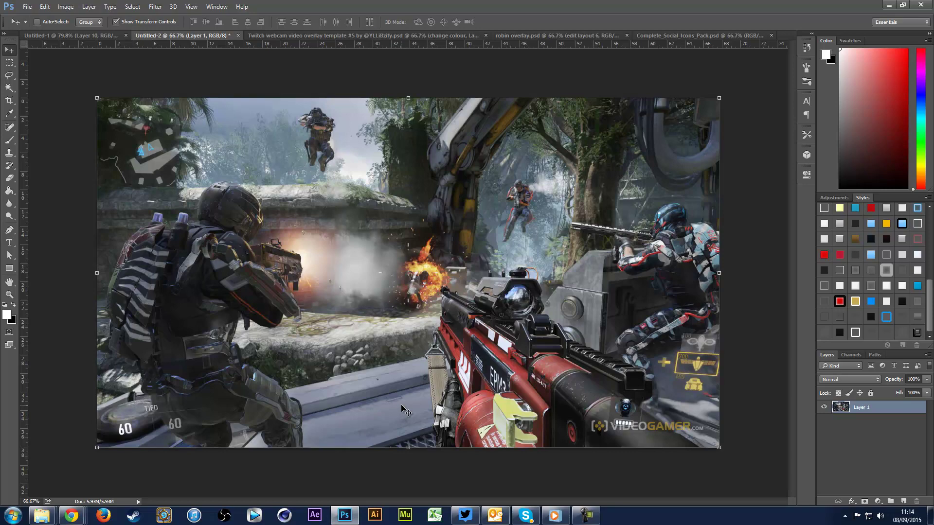
# - Add a vertical and a horizontal ruler guide through the centre of the canvas
pyautogui.click(191, 7)
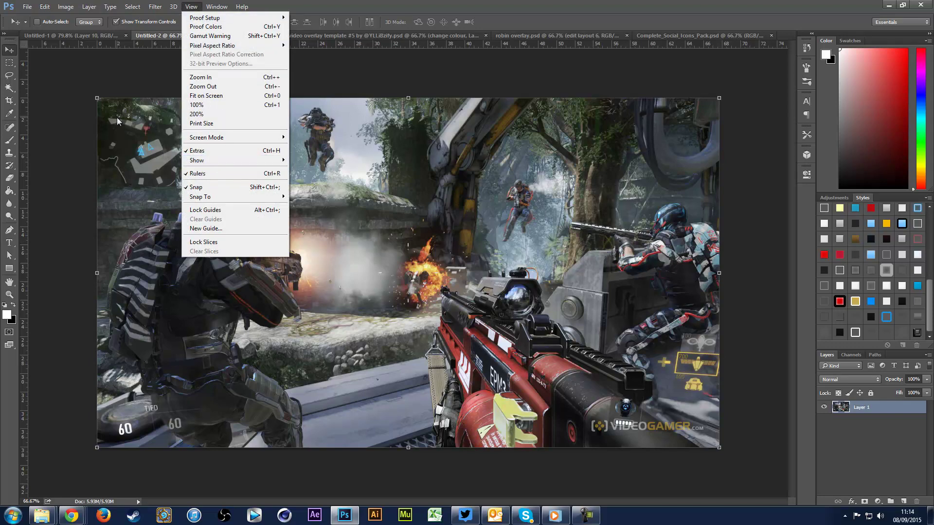
pyautogui.click(199, 173)
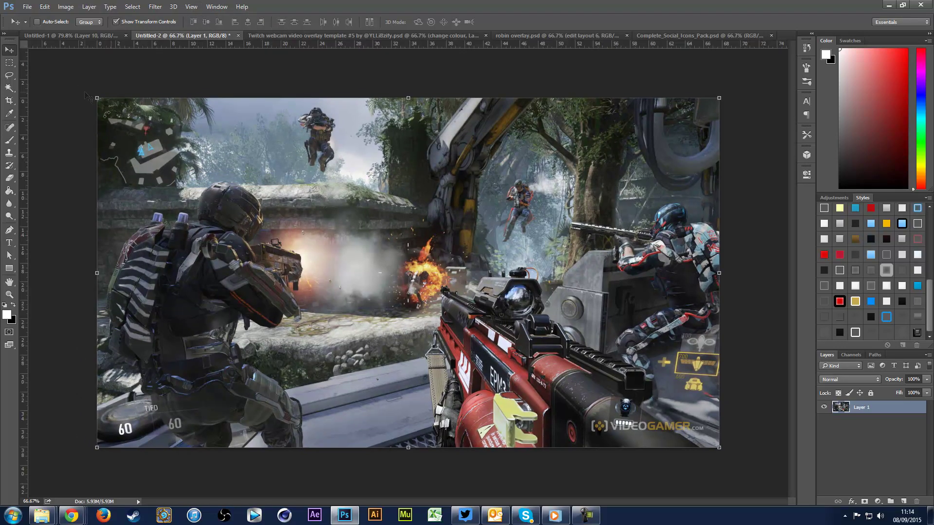
pyautogui.moveTo(22, 112); pyautogui.dragTo(408, 113)
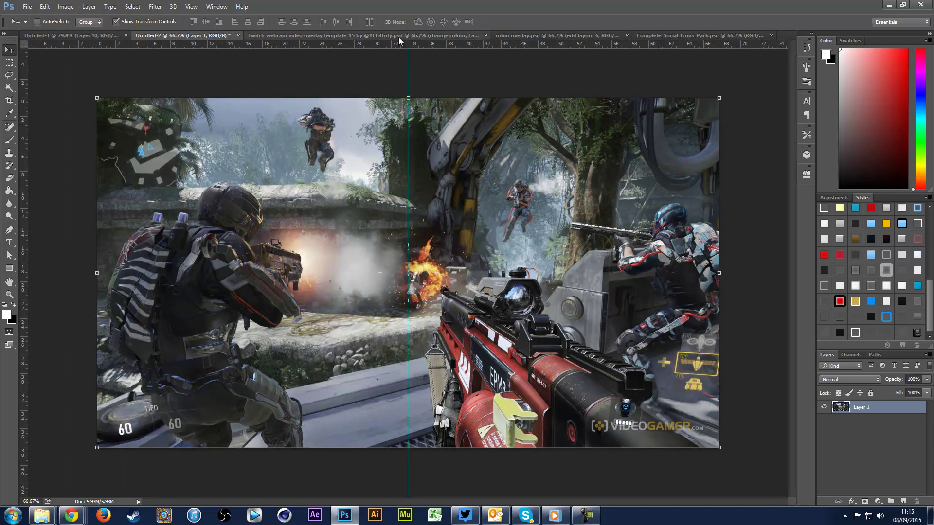
pyautogui.moveTo(403, 45); pyautogui.dragTo(444, 271)
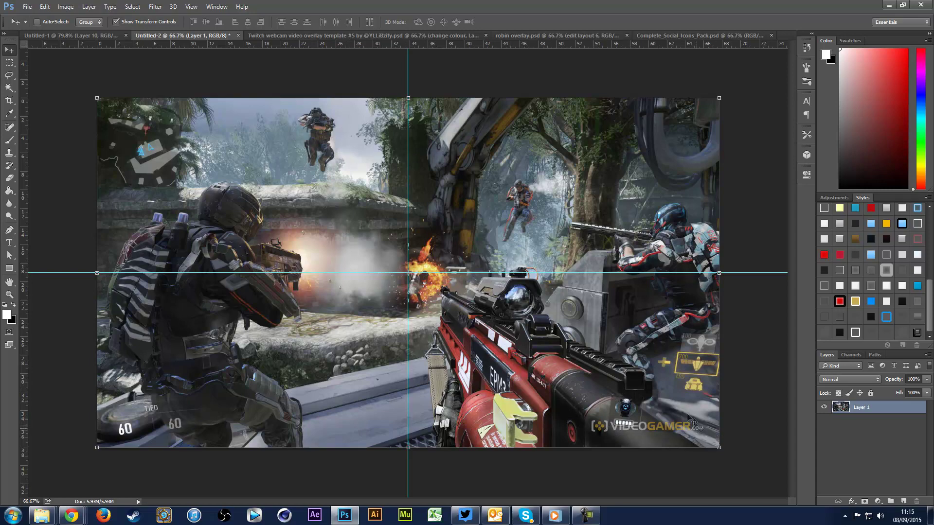
# - Place an extra horizontal guide near the canvas's lower edge and remove it
pyautogui.moveTo(557, 45); pyautogui.dragTo(572, 431)
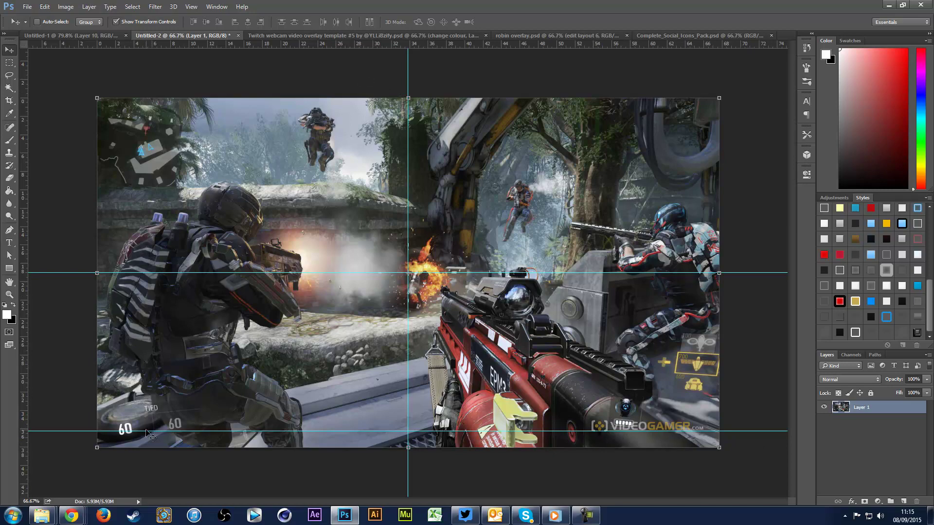
pyautogui.moveTo(147, 431); pyautogui.dragTo(398, 44)
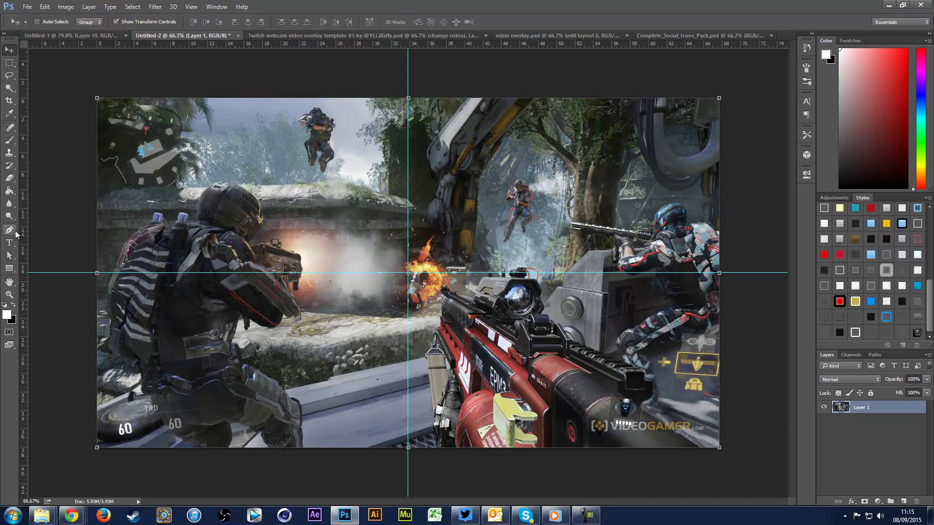
# - Activate the Pen Tool and add a new empty layer above the gameplay image in Untitled-2
pyautogui.click(68, 36)
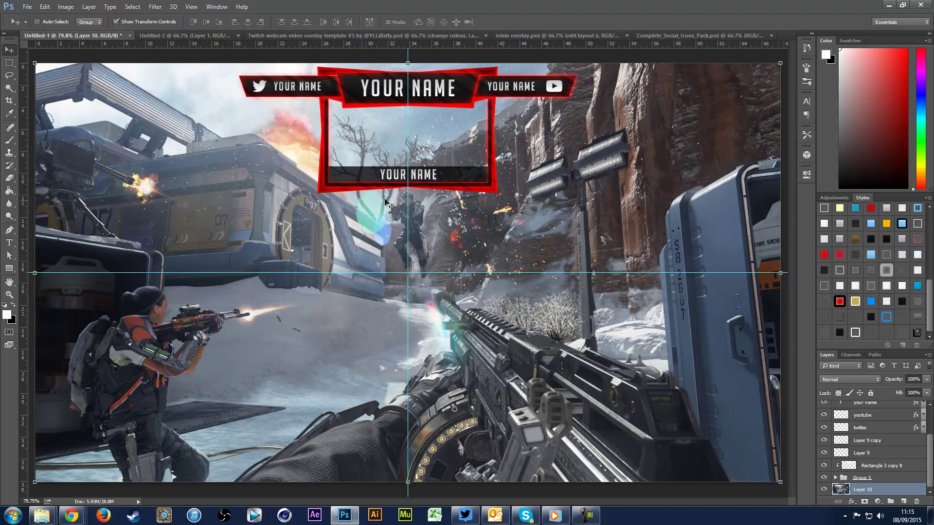
pyautogui.click(190, 36)
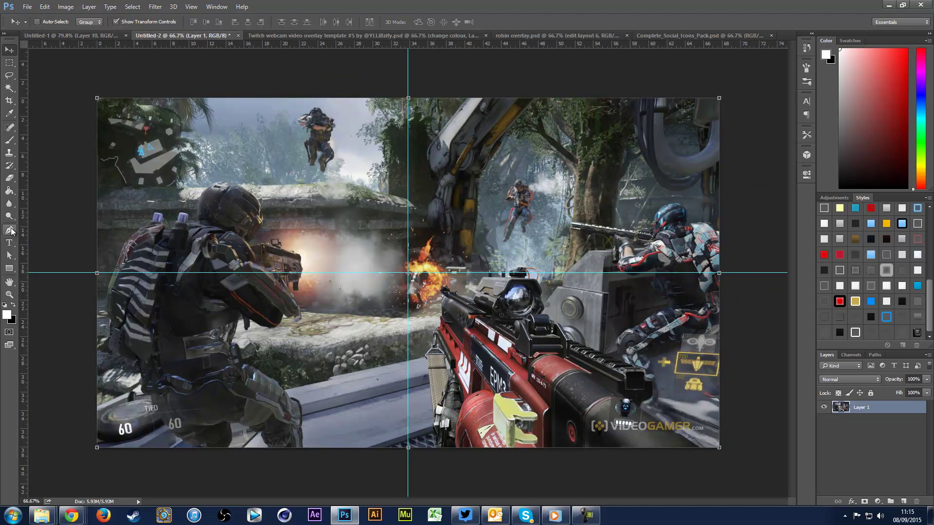
pyautogui.click(11, 230)
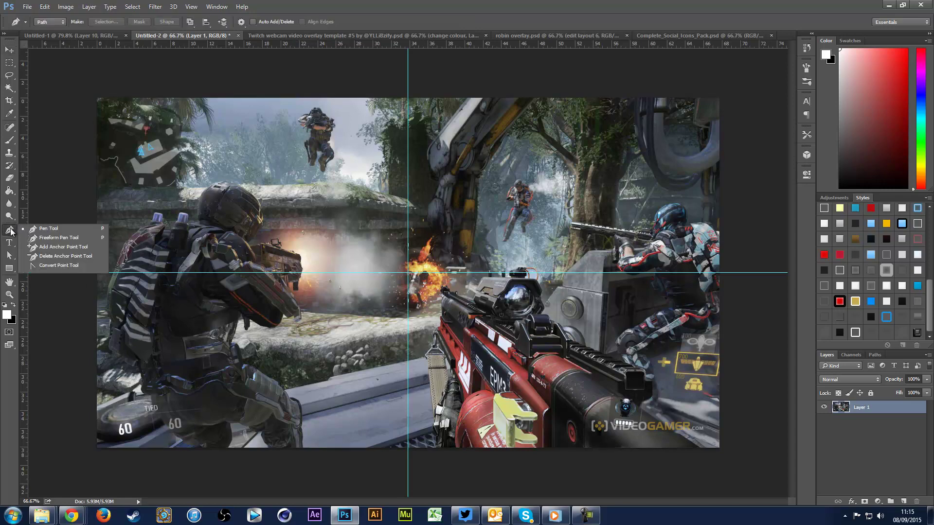
pyautogui.click(100, 228)
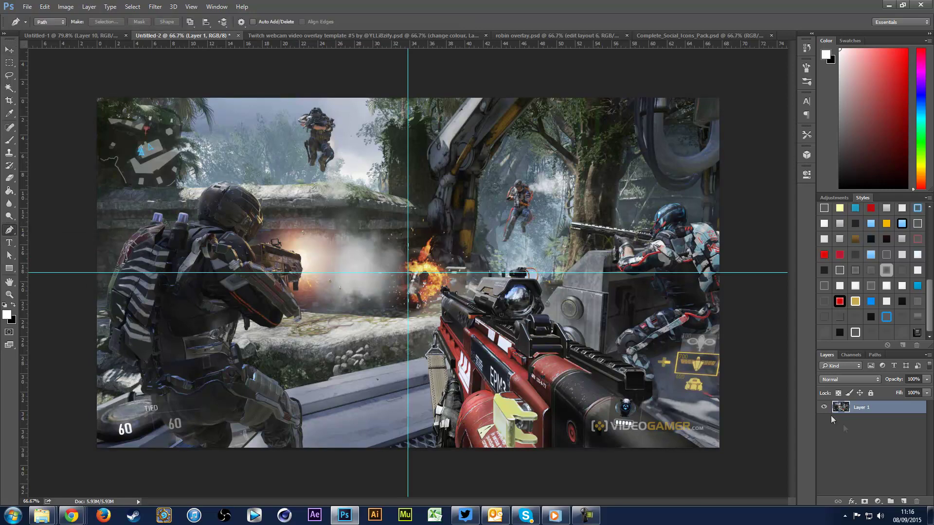
pyautogui.click(903, 502)
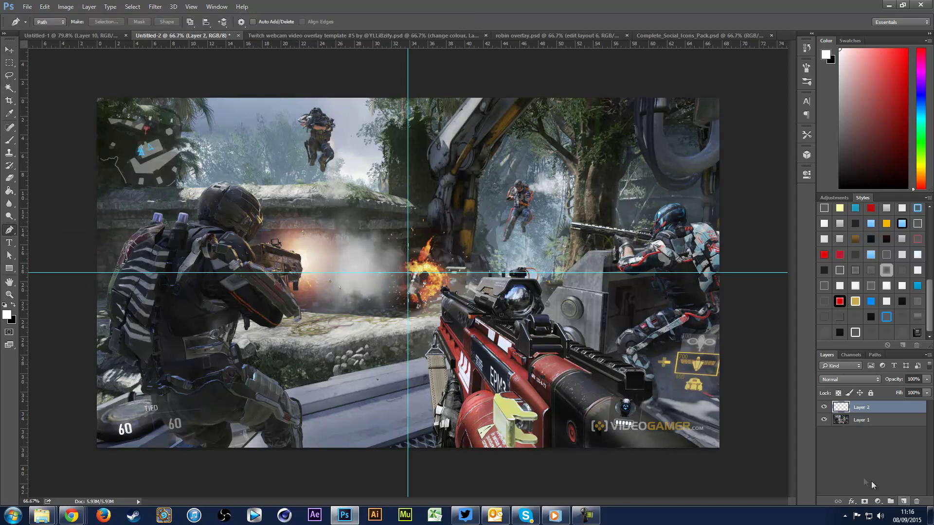
pyautogui.click(858, 421)
pyautogui.click(862, 411)
# - Review the red webcam overlay design in Untitled-1 and return to Untitled-2
pyautogui.click(68, 36)
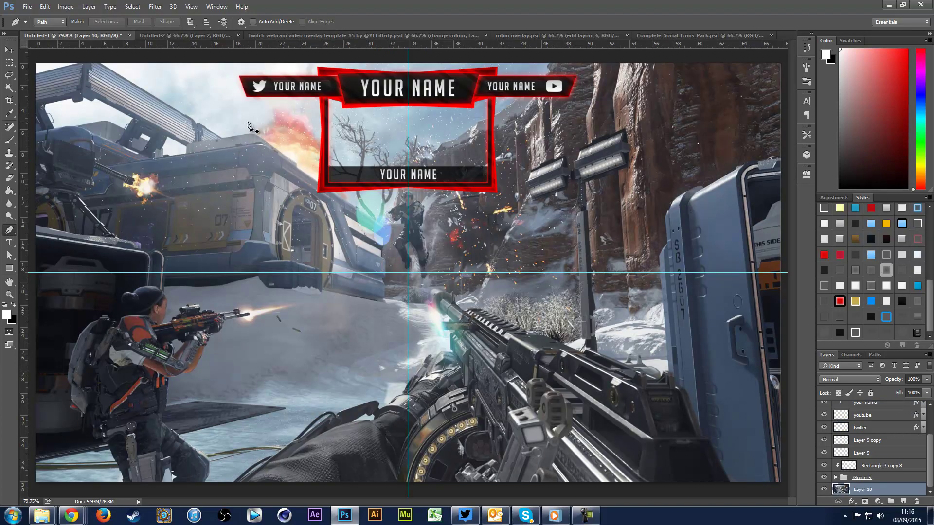
pyautogui.click(195, 37)
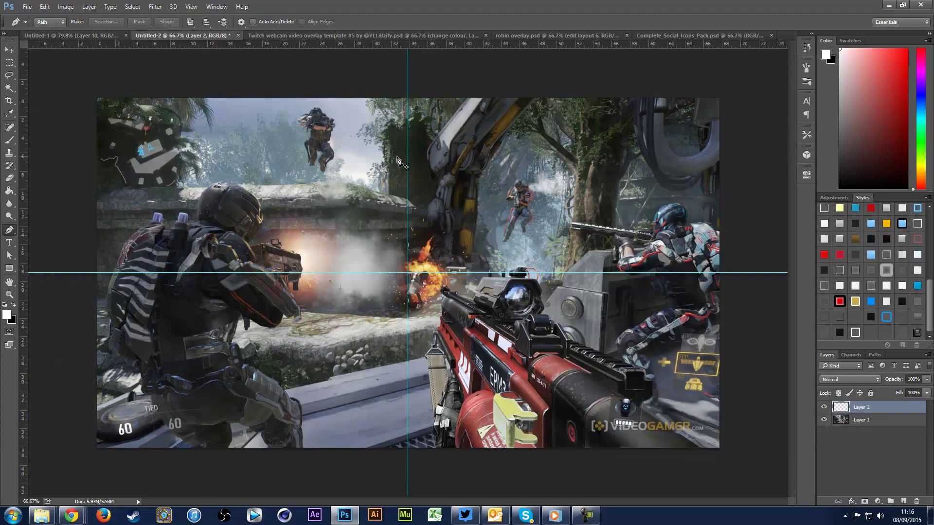
pyautogui.click(304, 112)
pyautogui.hotkey('ctrl', 'z')
pyautogui.click(298, 94)
pyautogui.click(310, 120)
pyautogui.click(403, 118)
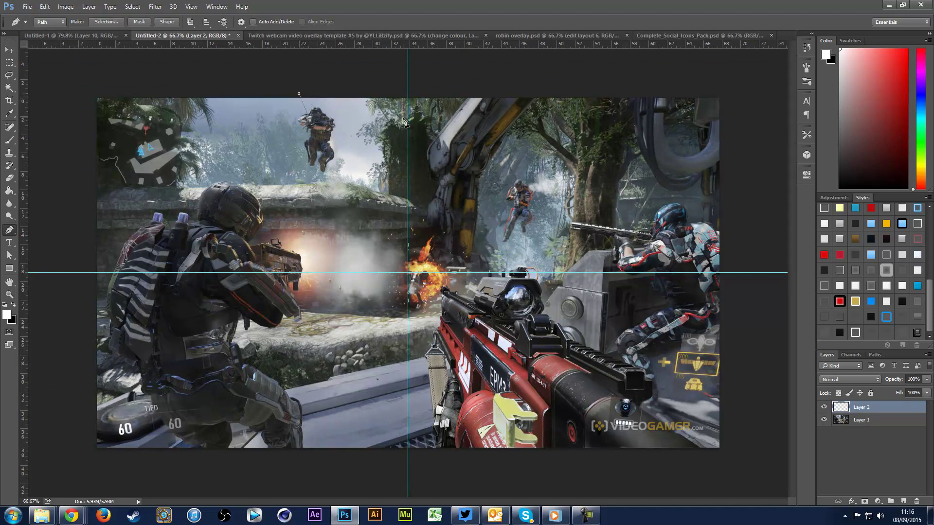
pyautogui.click(413, 183)
pyautogui.hotkey('ctrl', 'z')
# - Draw a closed Pen Tool path for a slanted bar near the canvas's upper edge, ending at the vertical centre guide
pyautogui.click(297, 102)
pyautogui.moveTo(408, 125); pyautogui.dragTo(409, 107)
pyautogui.click(296, 104)
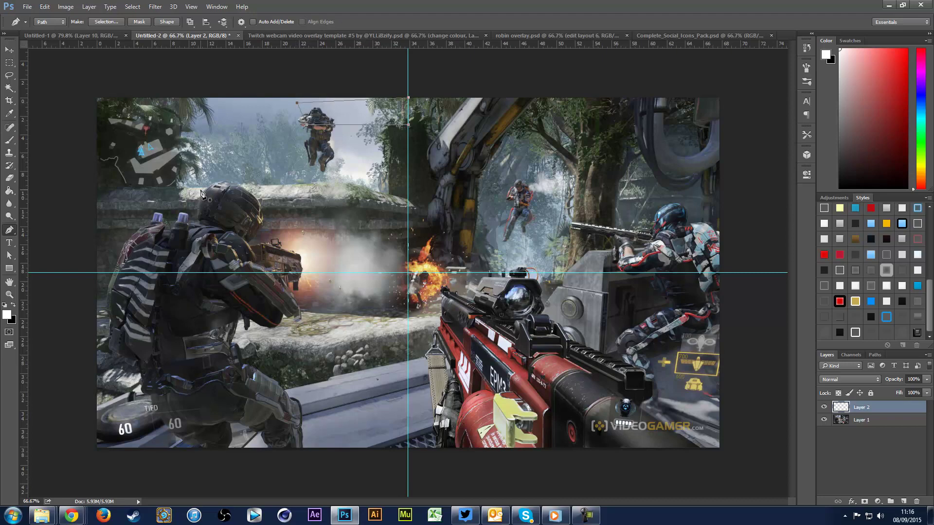
# - Fill the bar path with black at 100% opacity in Normal mode and delete the path
pyautogui.rightClick(365, 111)
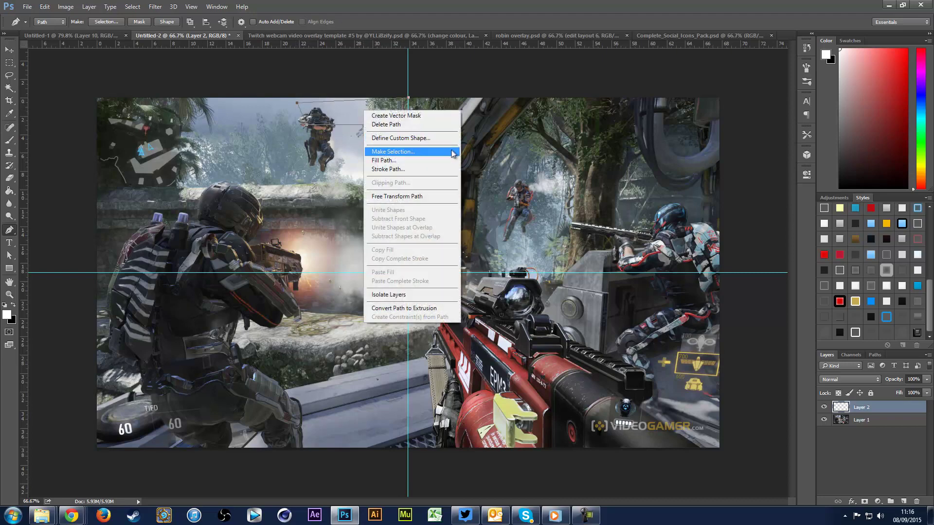
pyautogui.click(413, 161)
pyautogui.click(462, 139)
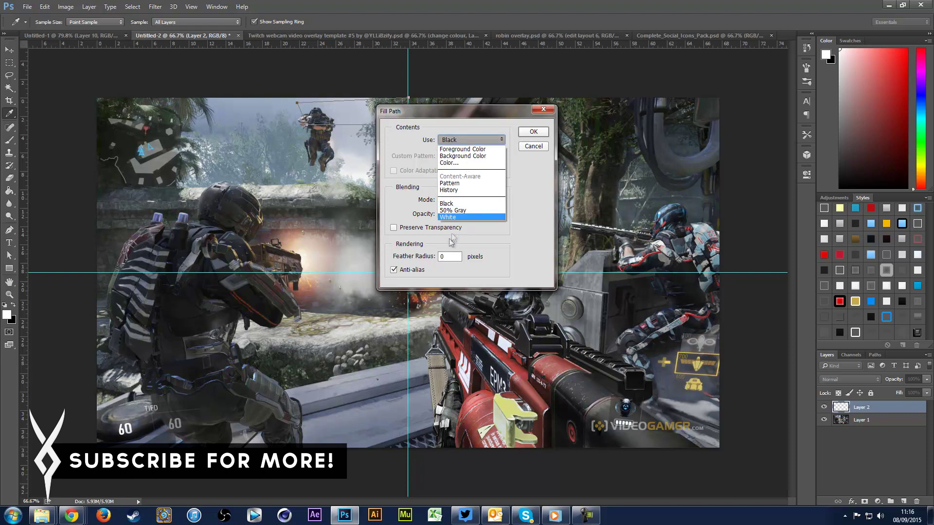
pyautogui.click(452, 207)
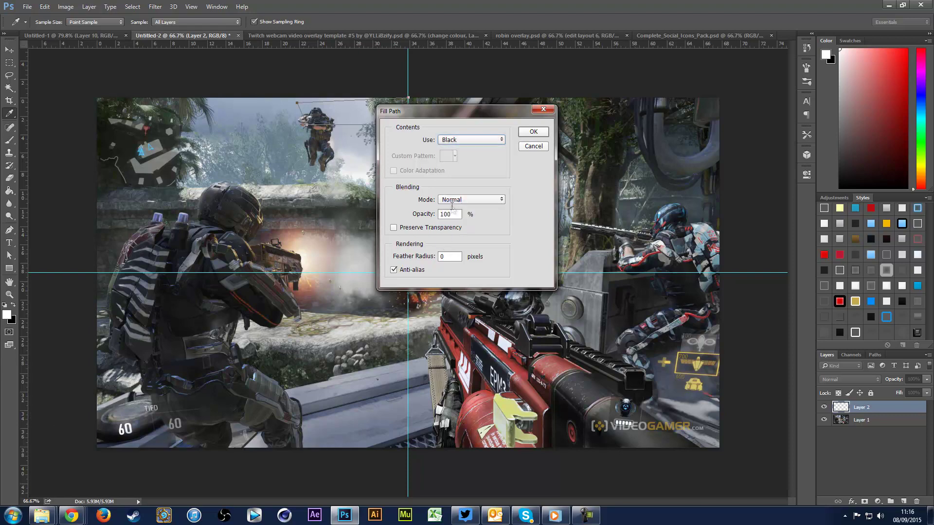
pyautogui.click(532, 131)
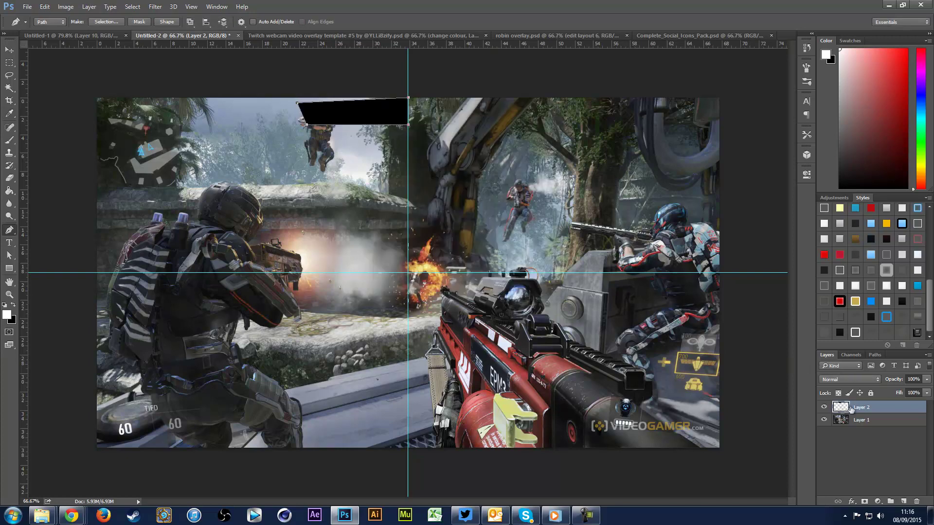
pyautogui.rightClick(382, 122)
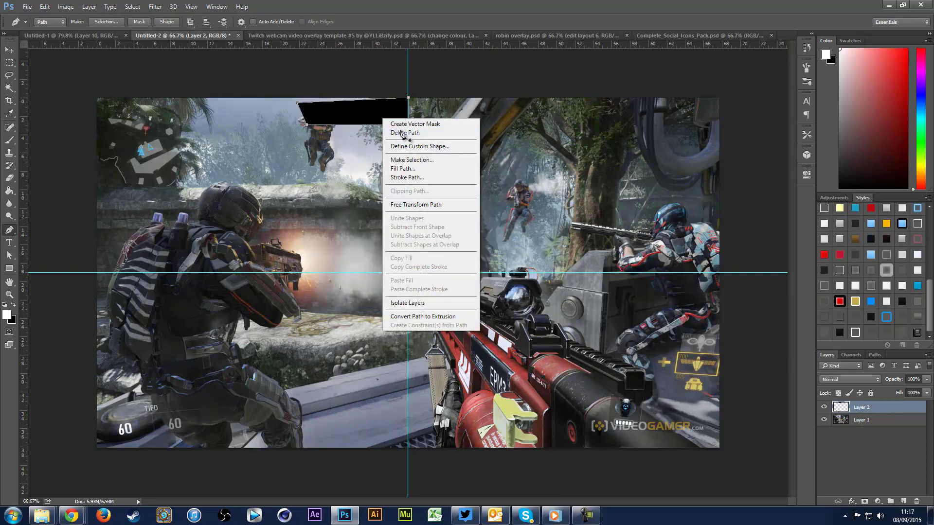
pyautogui.click(402, 133)
# - Trim the black bar's sloping upper edge straight using a rectangular marquee selection, deselect, and switch to the Move Tool
pyautogui.click(9, 63)
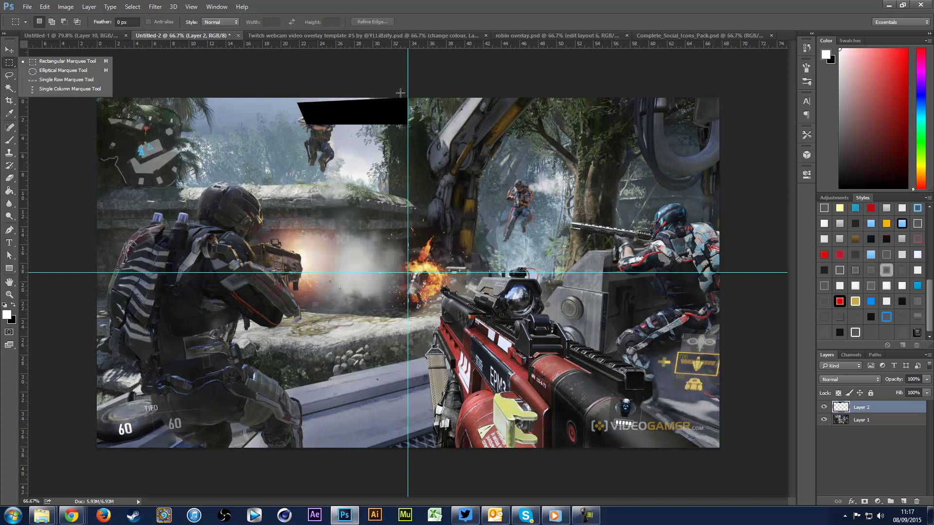
pyautogui.click(22, 64)
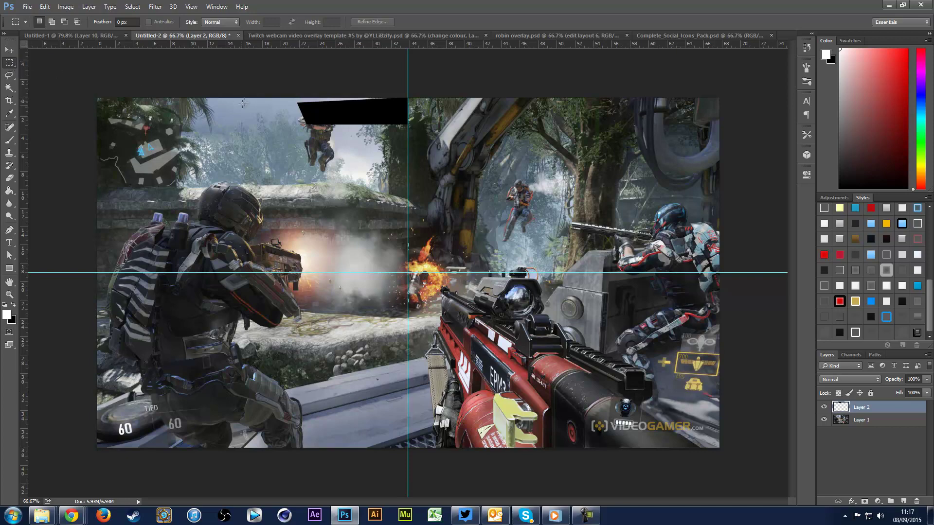
pyautogui.click(823, 407)
pyautogui.click(824, 407)
pyautogui.moveTo(272, 98); pyautogui.dragTo(462, 104)
pyautogui.press('Delete')
pyautogui.hotkey('ctrl', 'd')
pyautogui.click(9, 48)
pyautogui.moveTo(260, 194); pyautogui.dragTo(268, 238)
pyautogui.hotkey('ctrl', 'z')
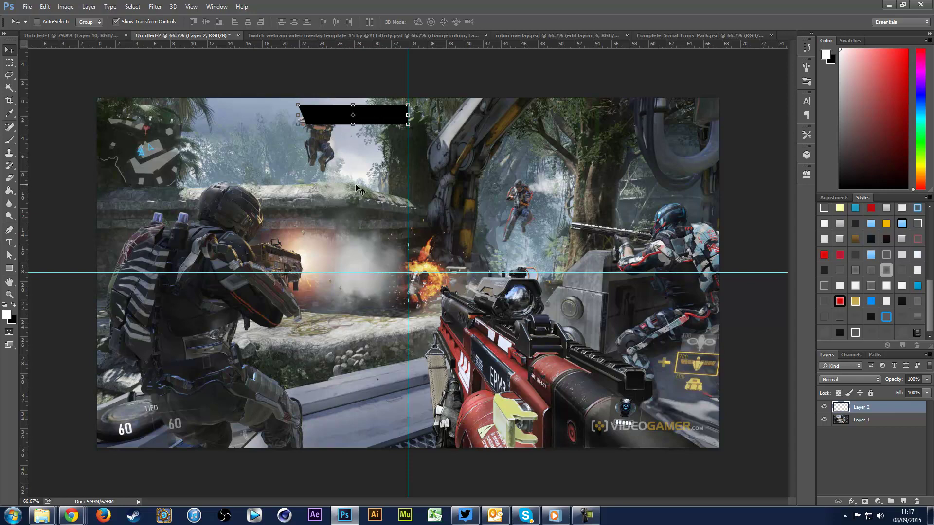
pyautogui.click(45, 7)
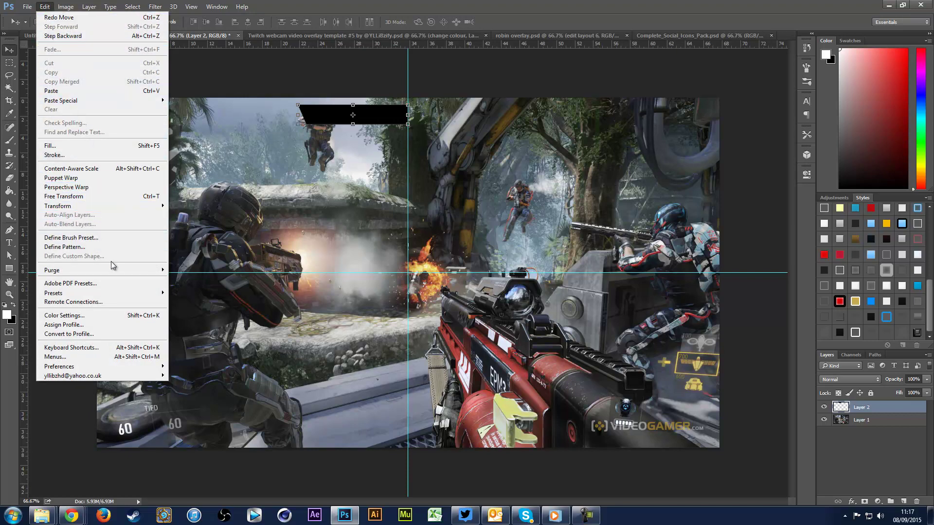
pyautogui.moveTo(58, 6)
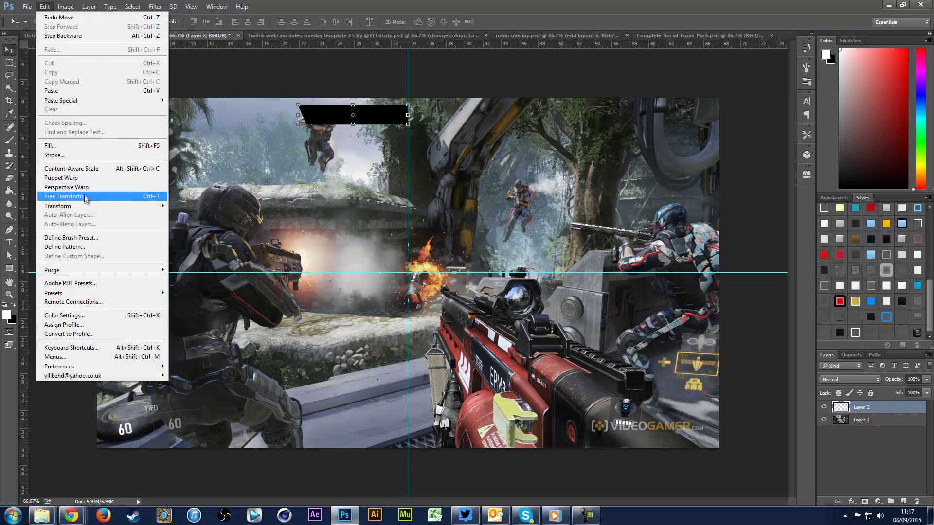
pyautogui.click(261, 261)
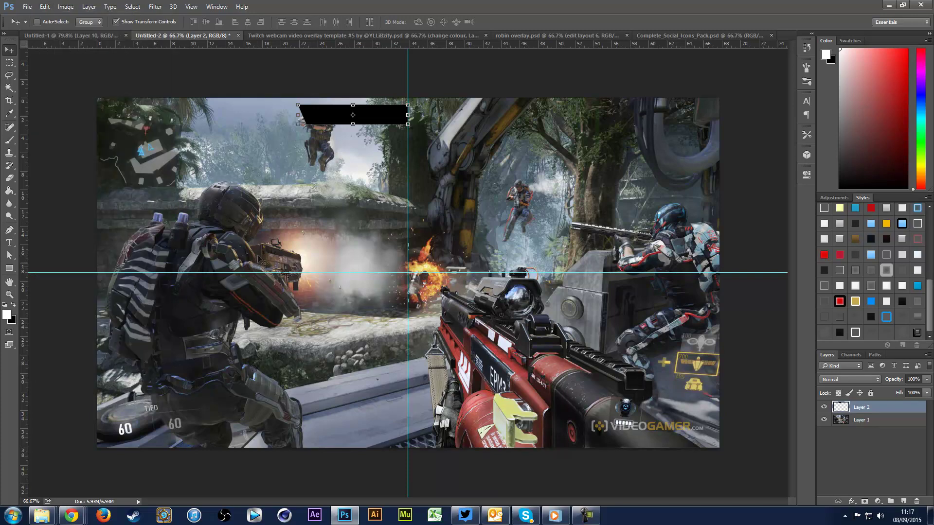
# - Duplicate the black bar's layer, Layer 2, within the same document
pyautogui.rightClick(894, 414)
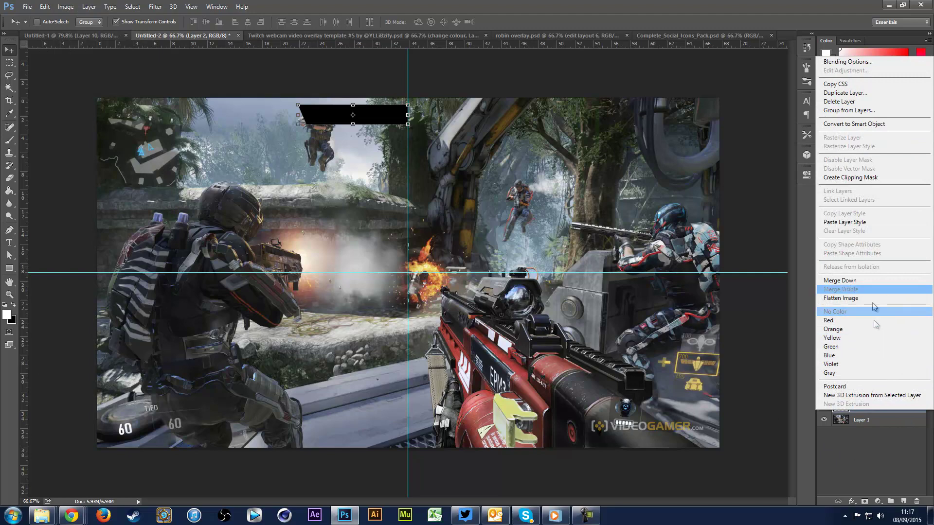
pyautogui.click(848, 92)
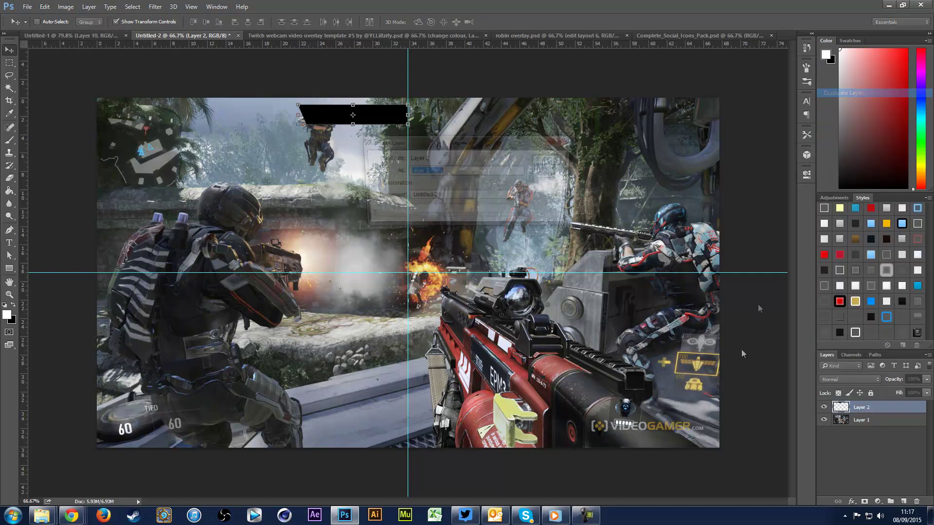
pyautogui.press('Return')
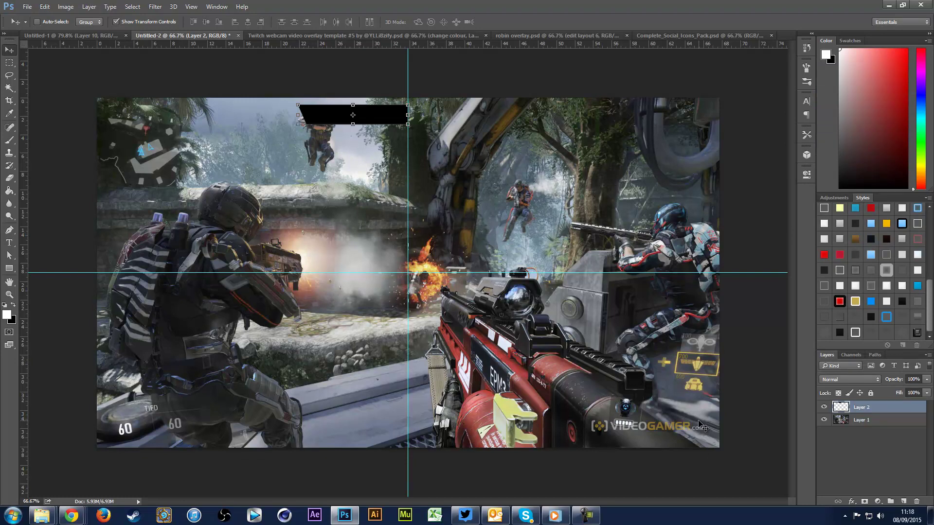
pyautogui.moveTo(311, 190); pyautogui.dragTo(361, 237)
pyautogui.hotkey('ctrl', 'z')
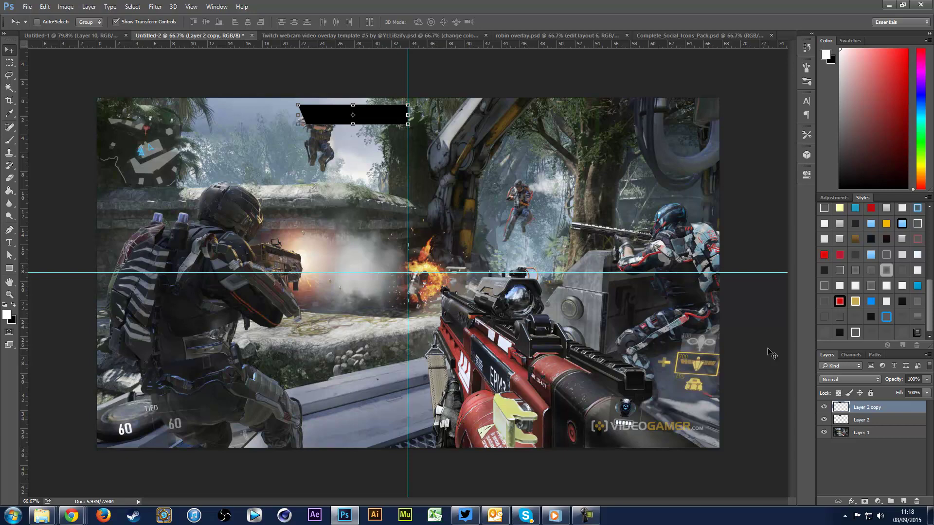
# - Flip the duplicated bar horizontally and move it to the right of the original, leaving a gap between them
pyautogui.click(47, 8)
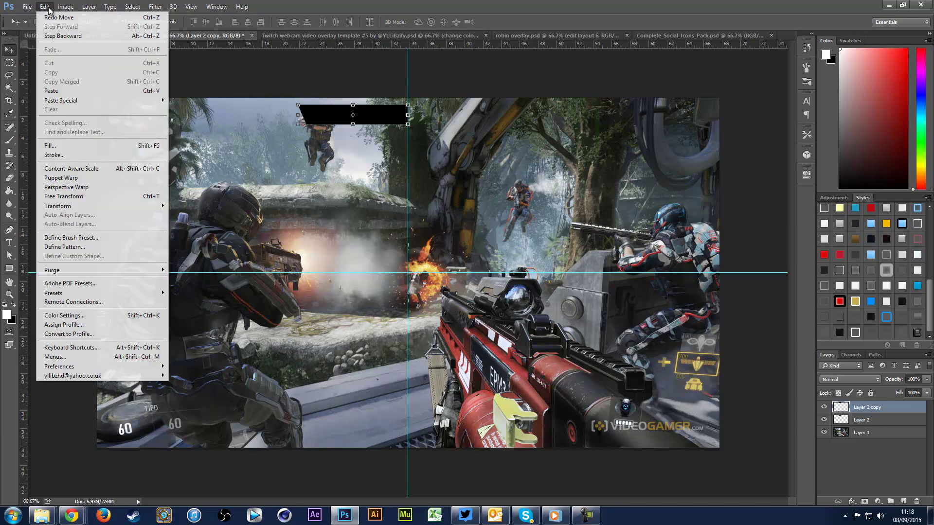
pyautogui.moveTo(112, 205)
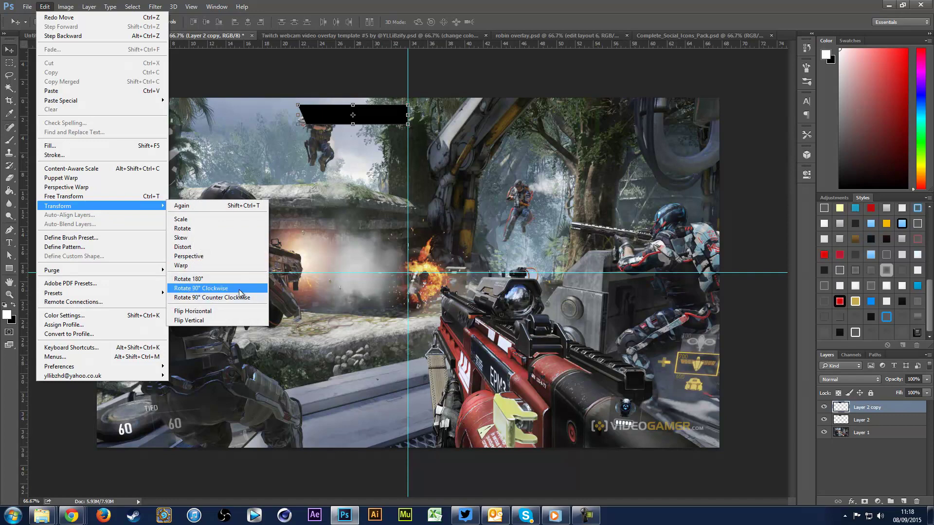
pyautogui.click(227, 312)
pyautogui.moveTo(315, 221); pyautogui.dragTo(474, 218)
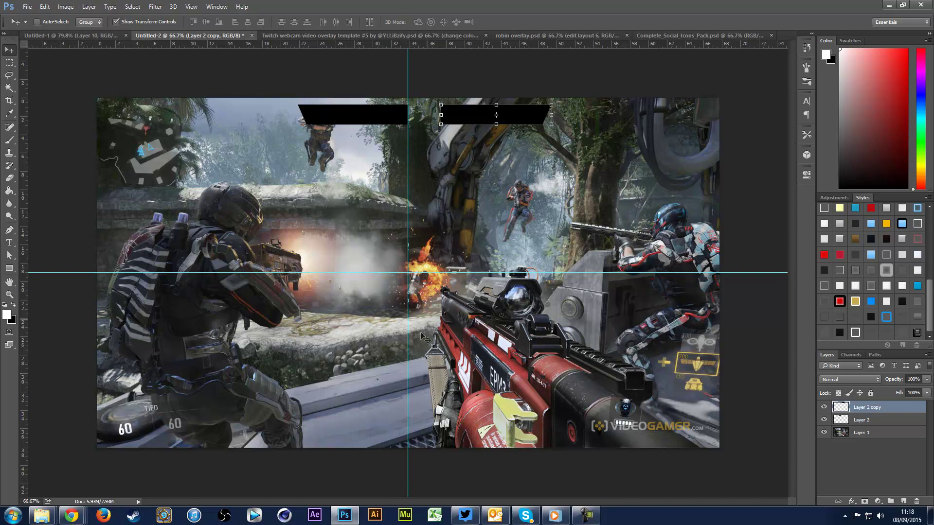
# - Select both bar layers, shift them left together so they sit evenly around the vertical guide, and check them without guides
pyautogui.keyDown('shift'); pyautogui.click(865, 420); pyautogui.keyUp('shift')
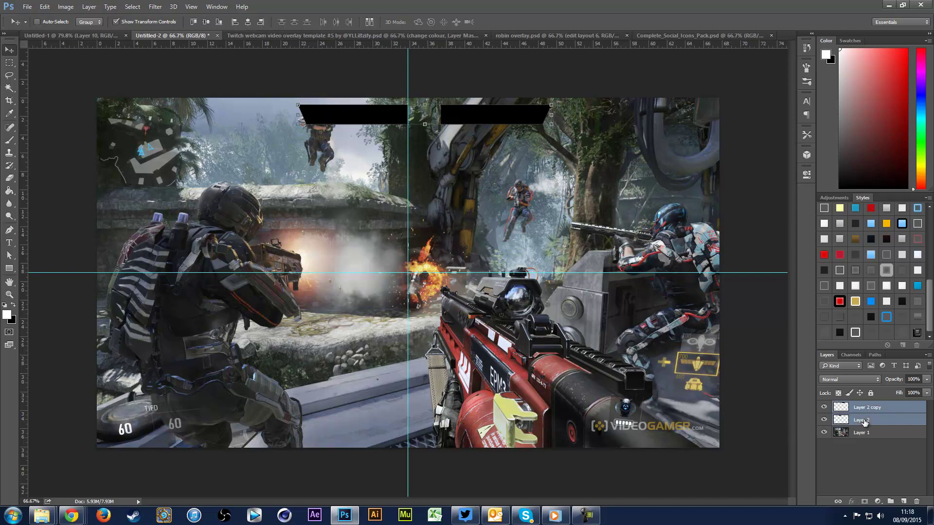
pyautogui.keyDown('ctrl'); pyautogui.click(868, 412); pyautogui.keyUp('ctrl')
pyautogui.keyDown('ctrl'); pyautogui.click(869, 420); pyautogui.keyUp('ctrl')
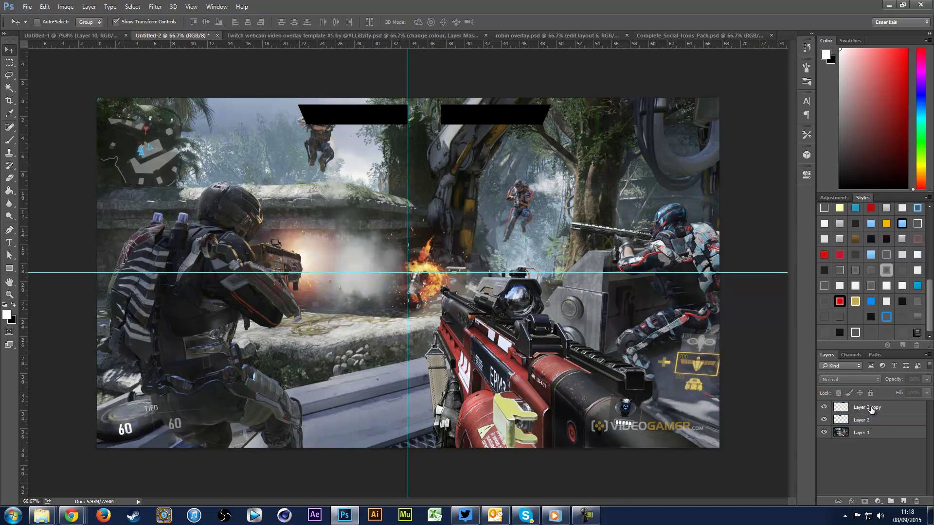
pyautogui.keyDown('ctrl'); pyautogui.click(870, 408); pyautogui.keyUp('ctrl')
pyautogui.keyDown('ctrl'); pyautogui.click(871, 426); pyautogui.keyUp('ctrl')
pyautogui.moveTo(490, 207); pyautogui.dragTo(474, 207)
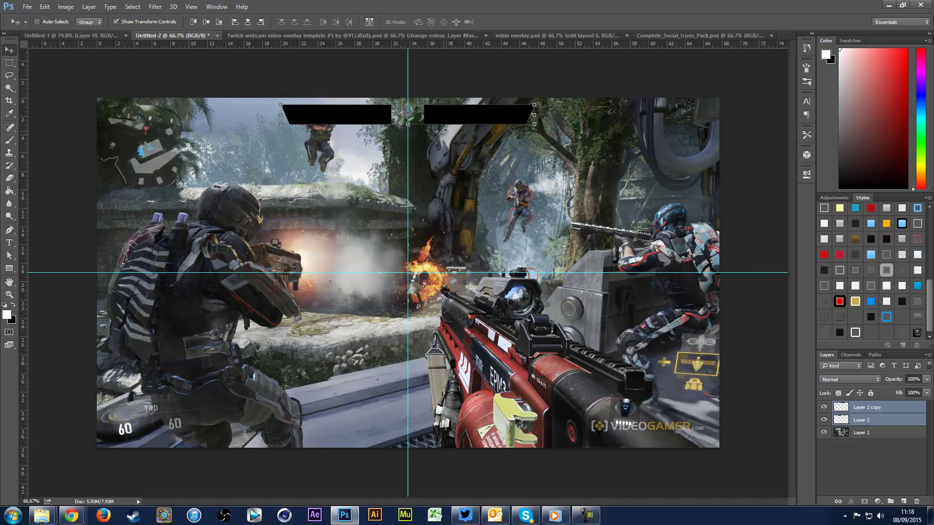
pyautogui.hotkey('ctrl', 'h')
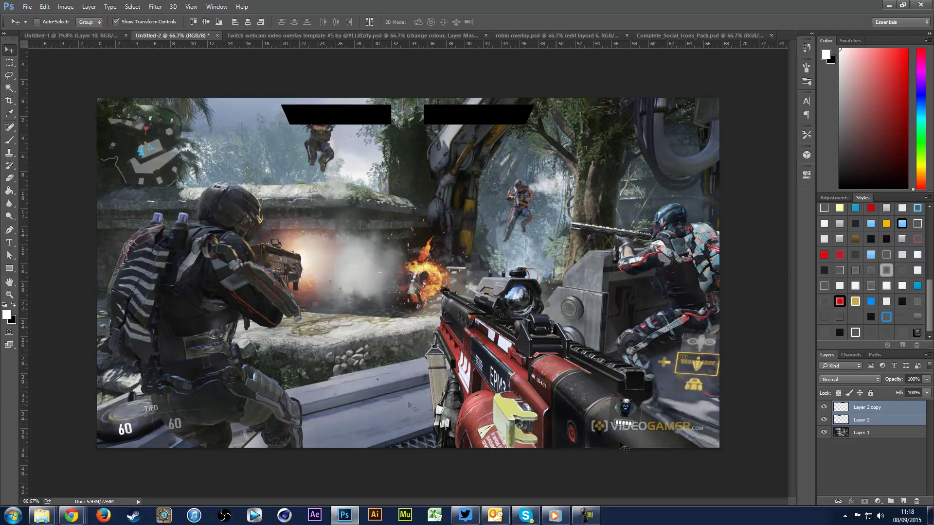
pyautogui.hotkey('ctrl', 'h')
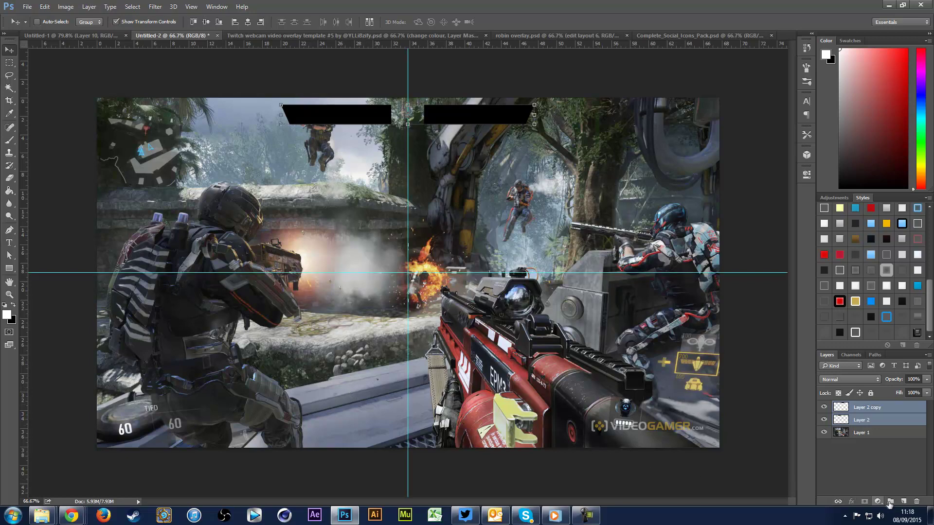
# - On a new layer, draw the left half of a taller centre banner with the Pen Tool up to the vertical guide, using Untitled-1 as reference
pyautogui.click(904, 502)
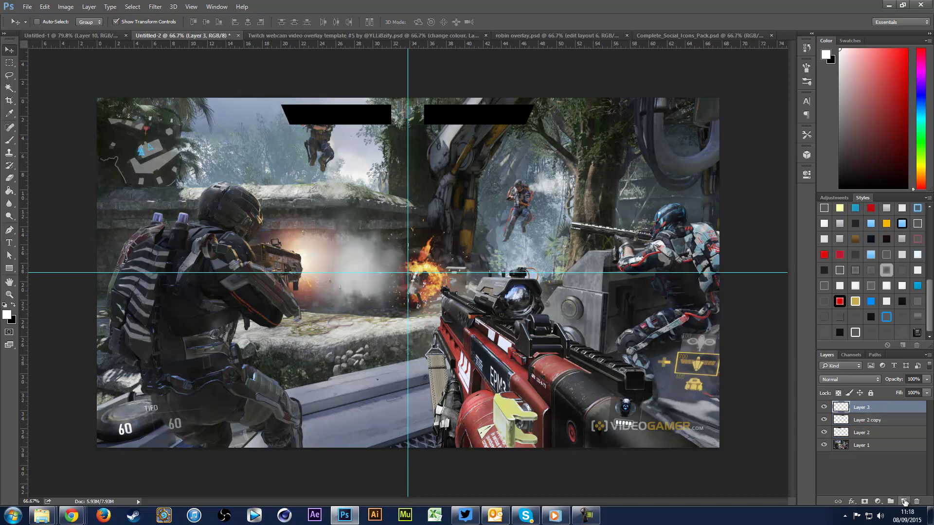
pyautogui.click(15, 229)
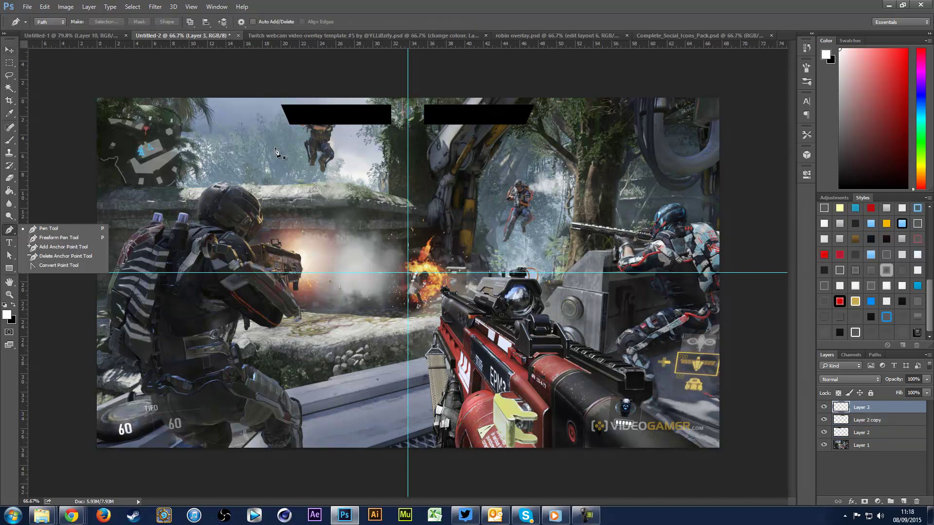
pyautogui.click(77, 35)
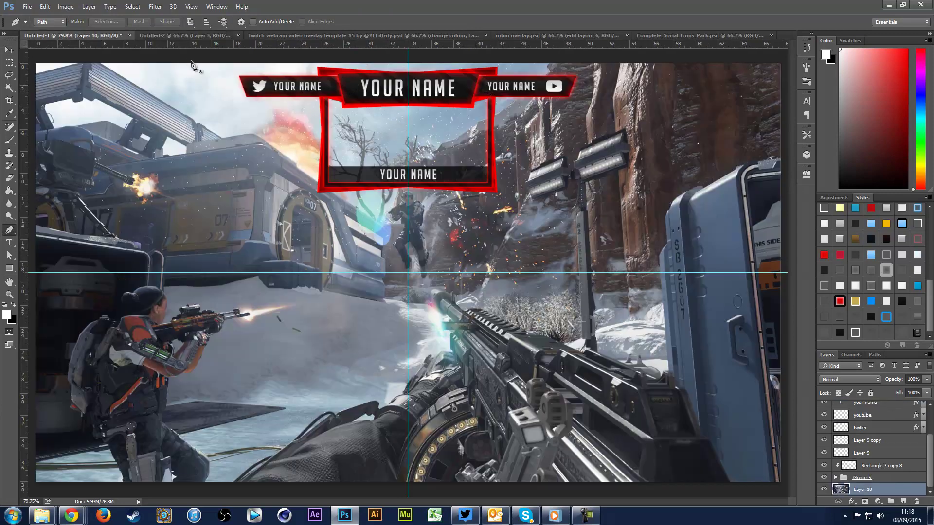
pyautogui.click(173, 35)
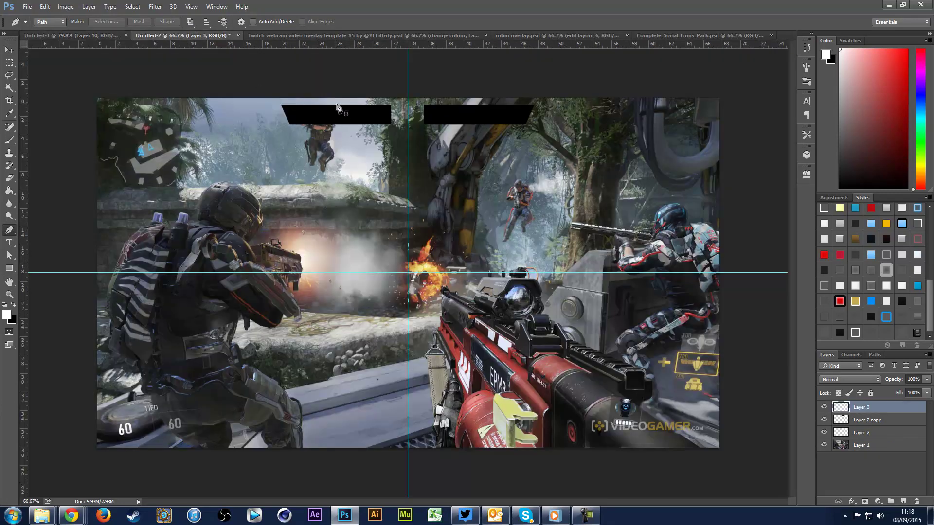
pyautogui.click(336, 102)
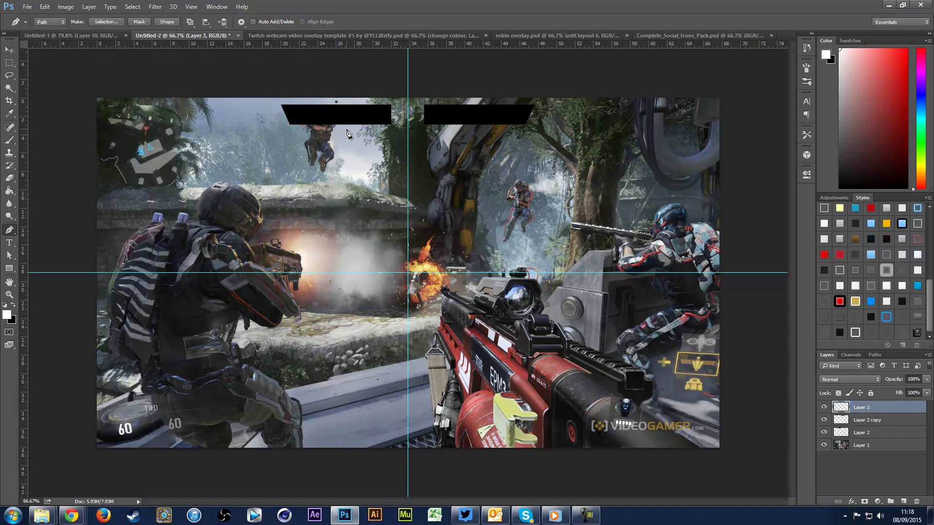
pyautogui.click(408, 130)
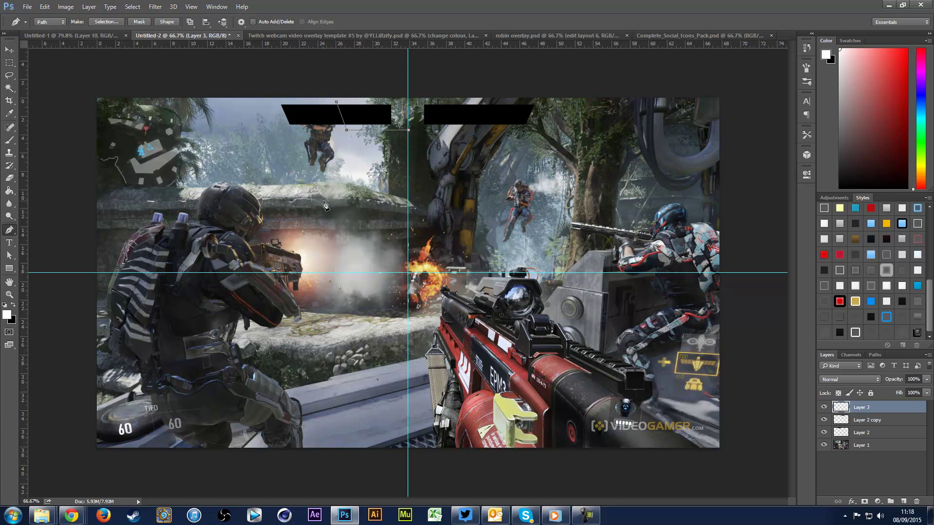
pyautogui.click(409, 102)
# - Fill the half-banner path with black on Layer 3 and delete the path
pyautogui.rightClick(397, 109)
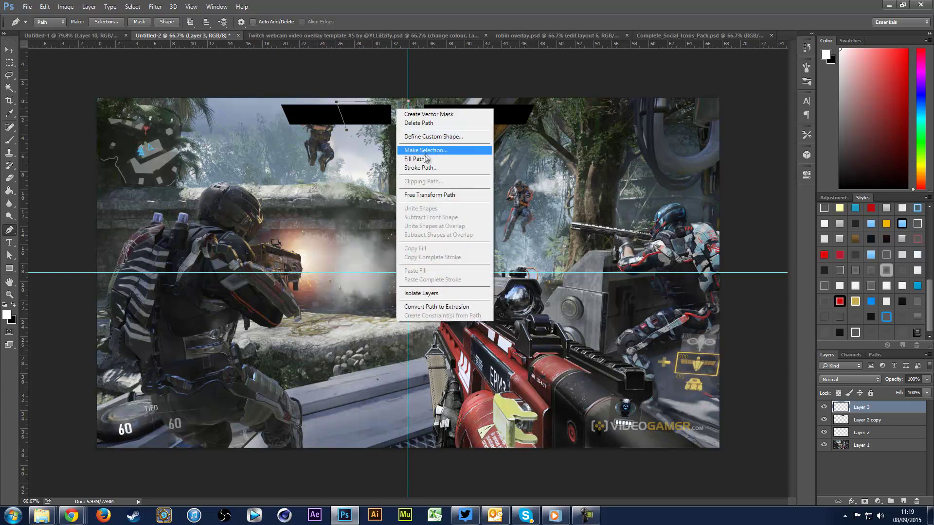
pyautogui.click(467, 158)
pyautogui.click(532, 126)
pyautogui.rightClick(347, 118)
pyautogui.click(369, 133)
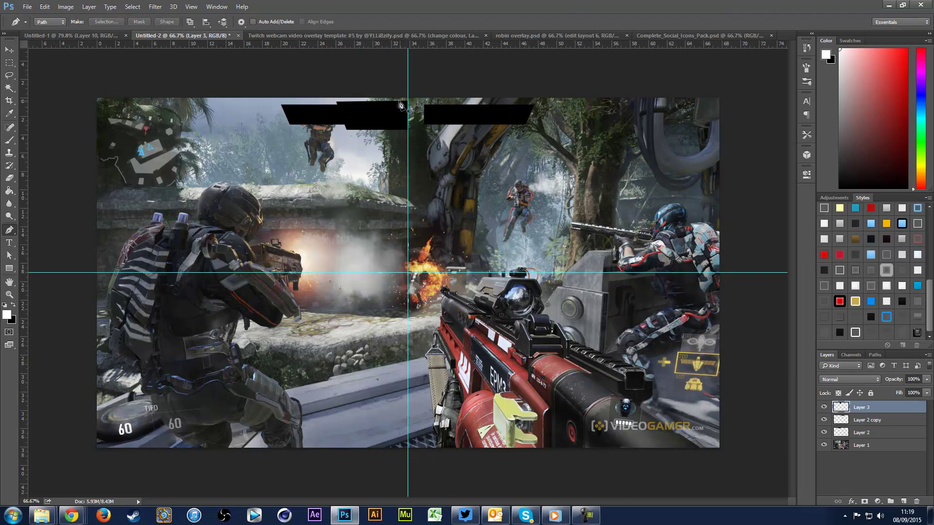
# - Check the centre banner of the red overlay in Untitled-1, then return to Untitled-2 with the Move Tool active
pyautogui.click(74, 37)
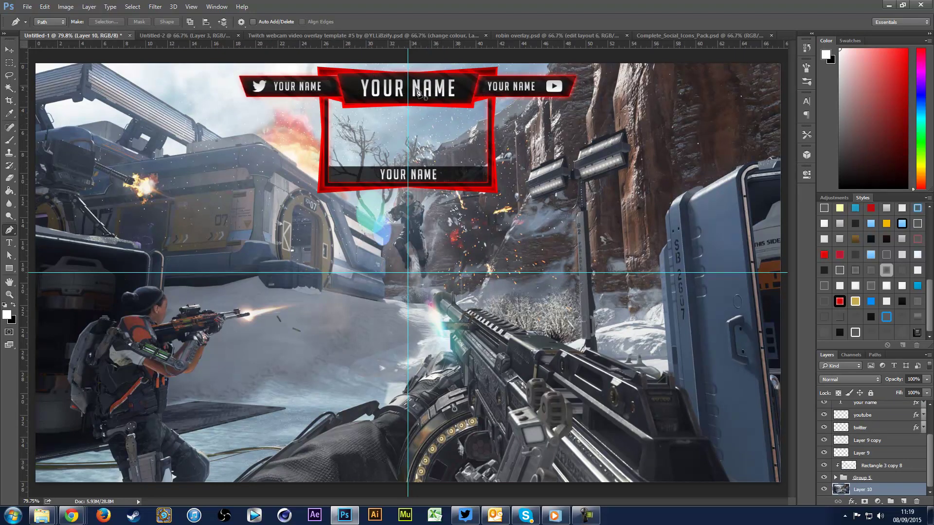
pyautogui.click(170, 35)
pyautogui.click(8, 49)
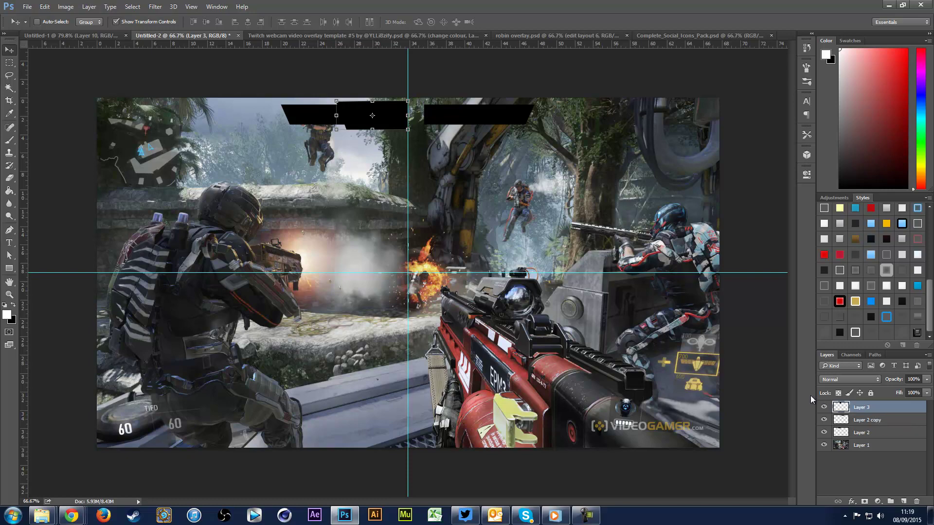
# - Duplicate the left half of the centre banner, flip the copy horizontally and place it against the other side of the vertical guide
pyautogui.hotkey('ctrl', 'j')
pyautogui.click(50, 9)
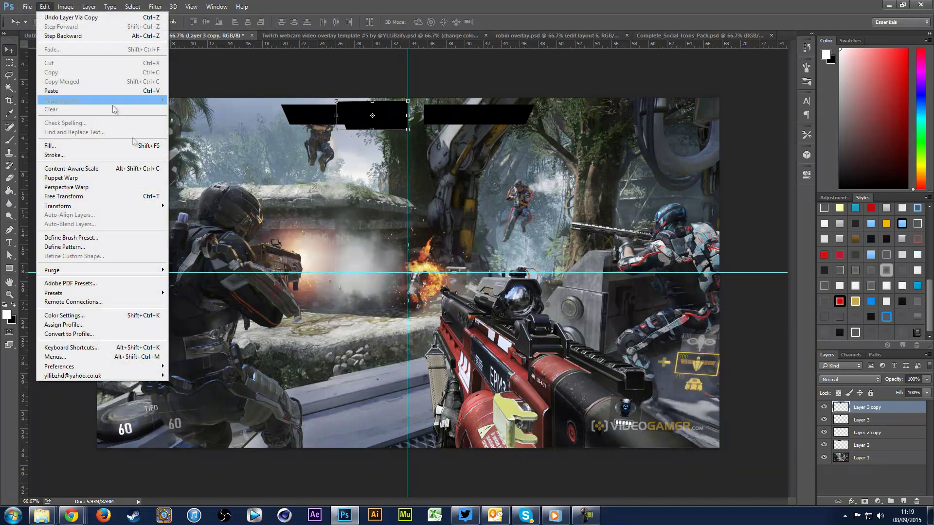
pyautogui.moveTo(146, 205)
pyautogui.click(229, 311)
pyautogui.moveTo(297, 202); pyautogui.dragTo(370, 200)
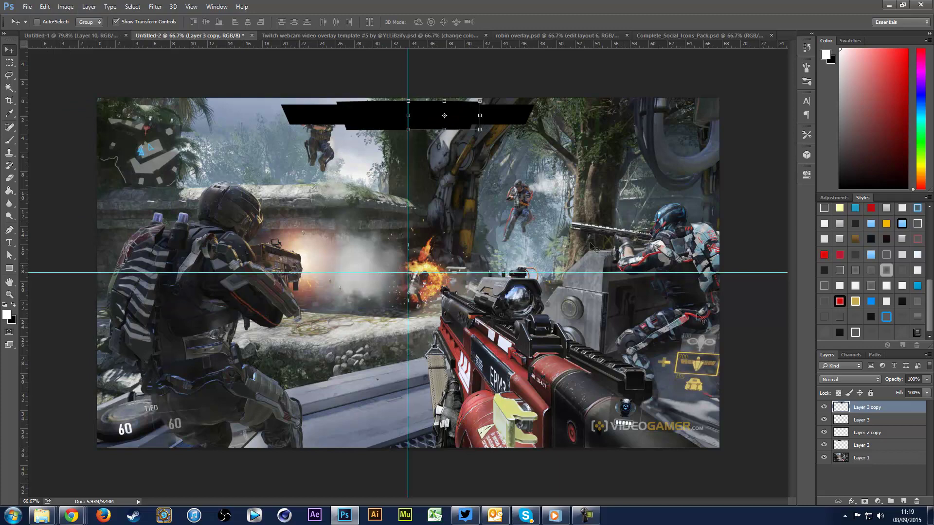
# - Merge the two centre banner halves, Layer 3 and Layer 3 copy, into a single layer
pyautogui.keyDown('shift'); pyautogui.click(867, 421); pyautogui.keyUp('shift')
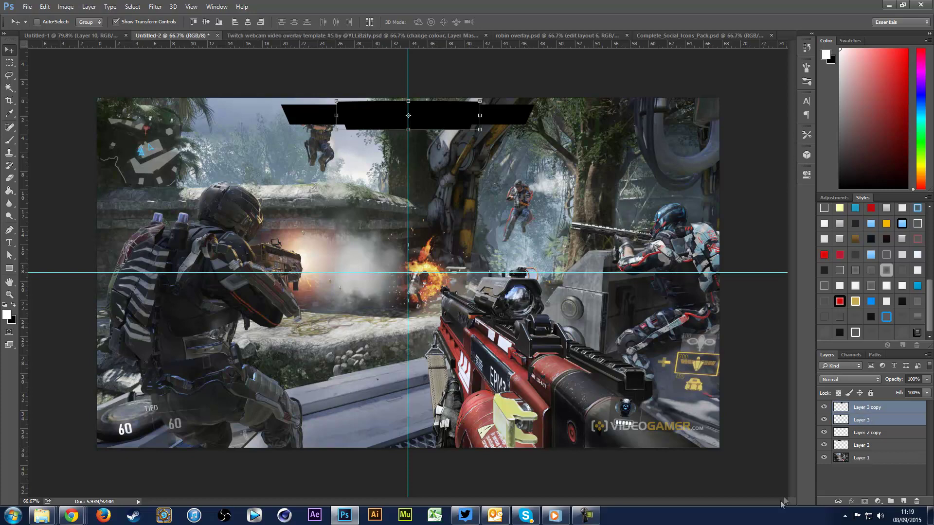
pyautogui.rightClick(885, 420)
pyautogui.click(845, 289)
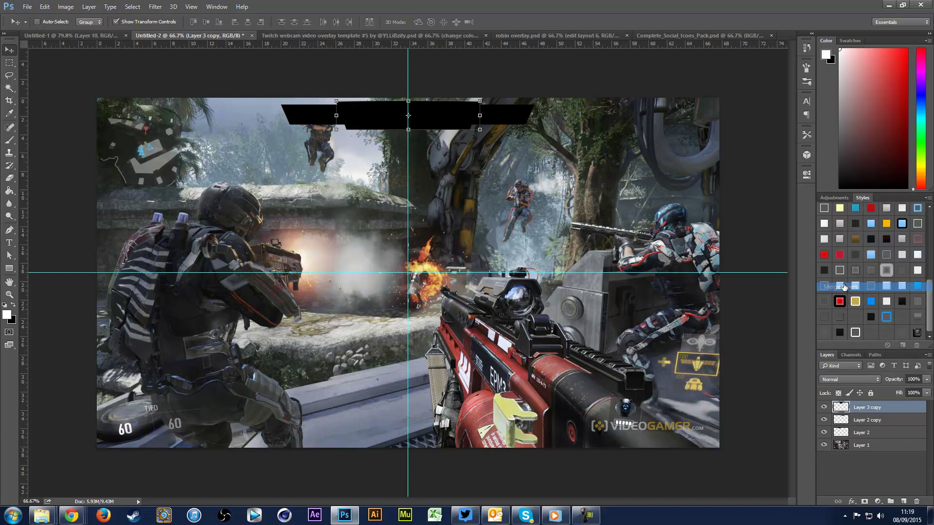
pyautogui.click(871, 422)
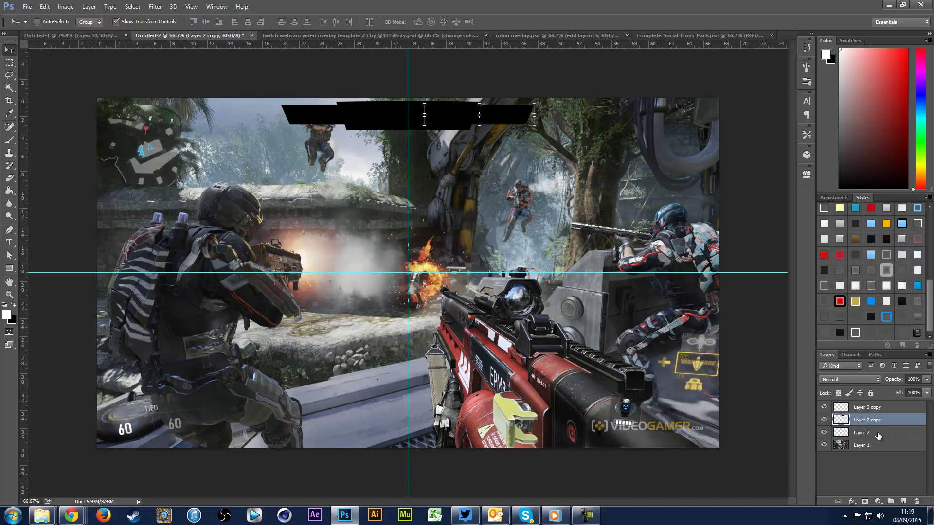
pyautogui.keyDown('shift'); pyautogui.click(879, 433); pyautogui.keyUp('shift')
pyautogui.rightClick(878, 434)
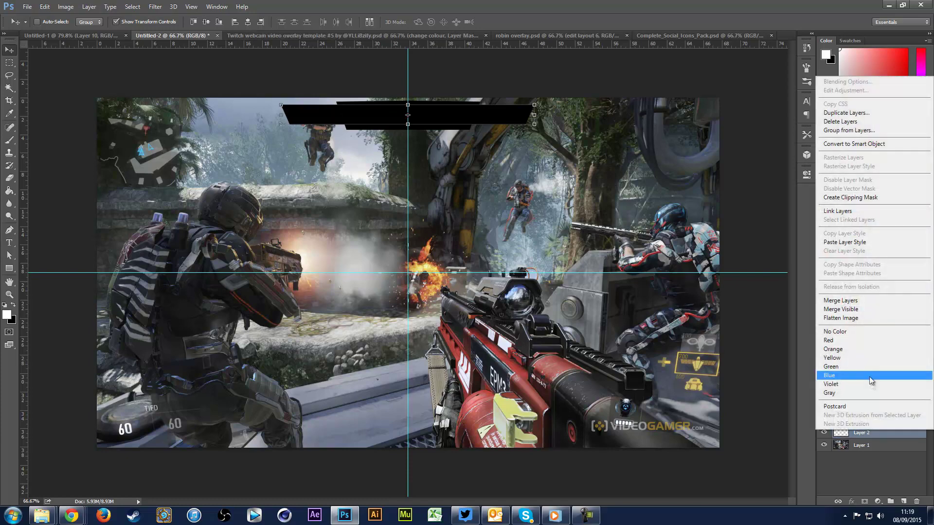
pyautogui.click(846, 300)
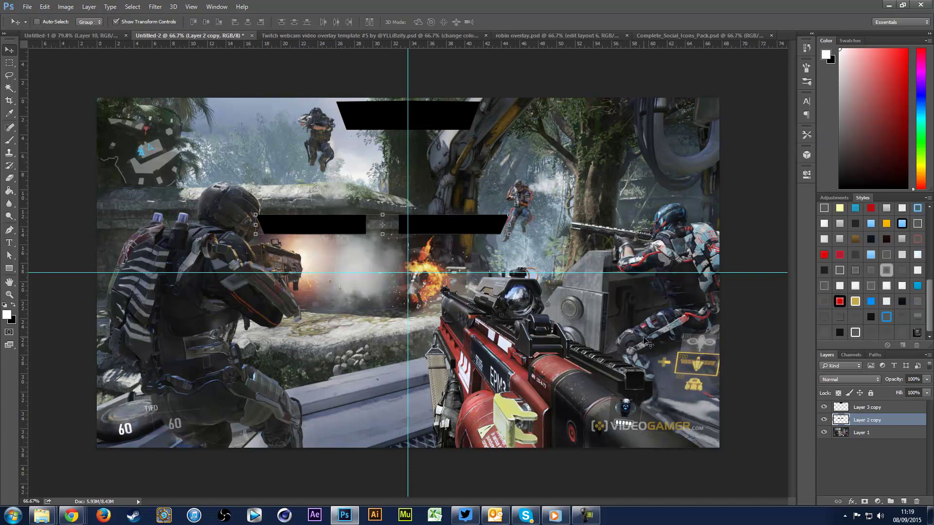
pyautogui.click(872, 462)
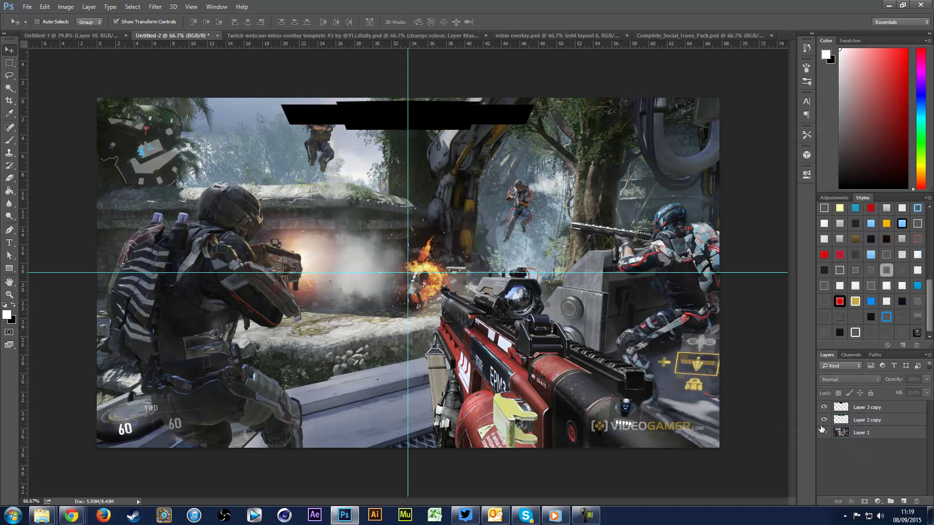
pyautogui.click(844, 427)
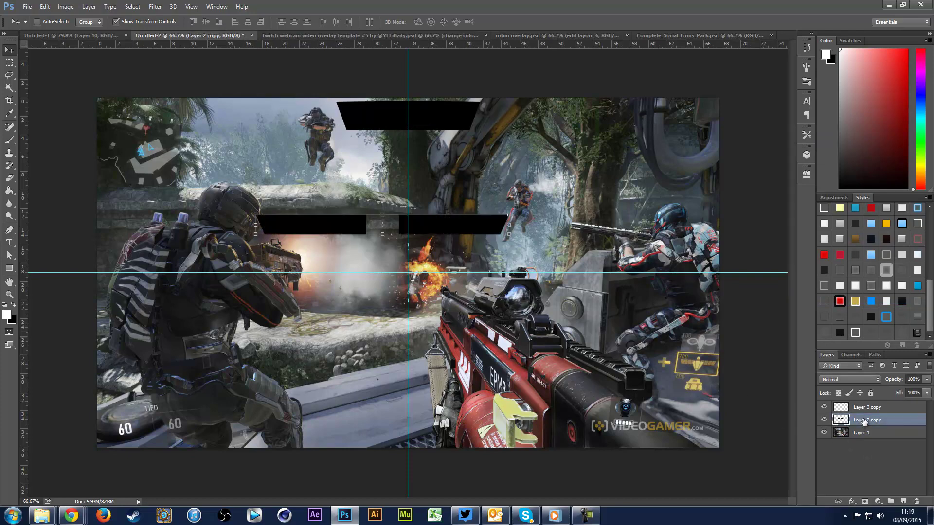
pyautogui.hotkey('ctrl', 'z')
pyautogui.hotkey('ctrl', 'alt', 'z')
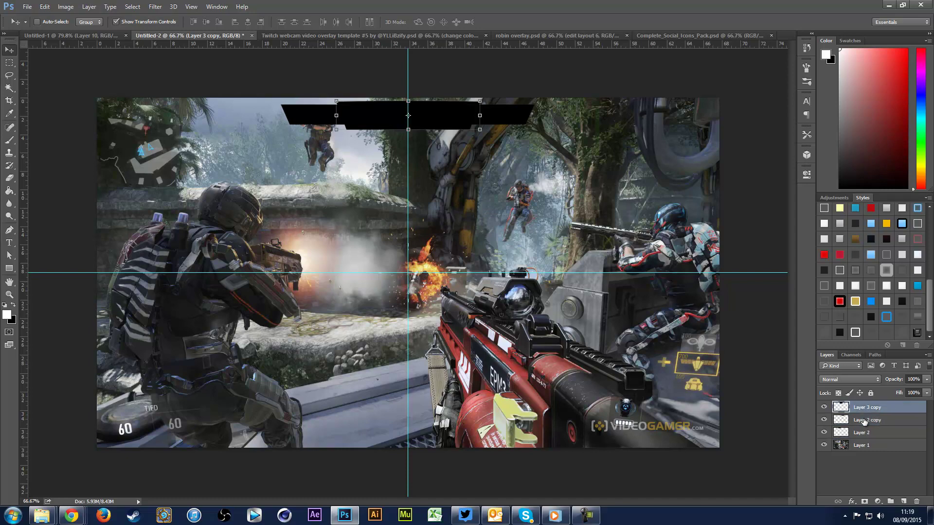
# - Spread the side bars outward by shifting Layer 2 copy to the right and Layer 2 to the left
pyautogui.click(864, 421)
pyautogui.moveTo(527, 232); pyautogui.dragTo(552, 194)
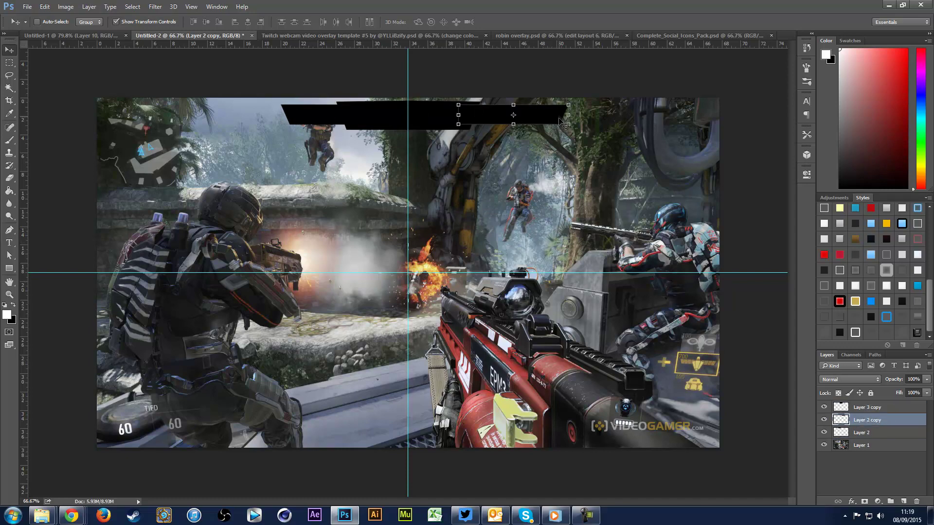
pyautogui.click(869, 432)
pyautogui.moveTo(576, 238); pyautogui.dragTo(531, 242)
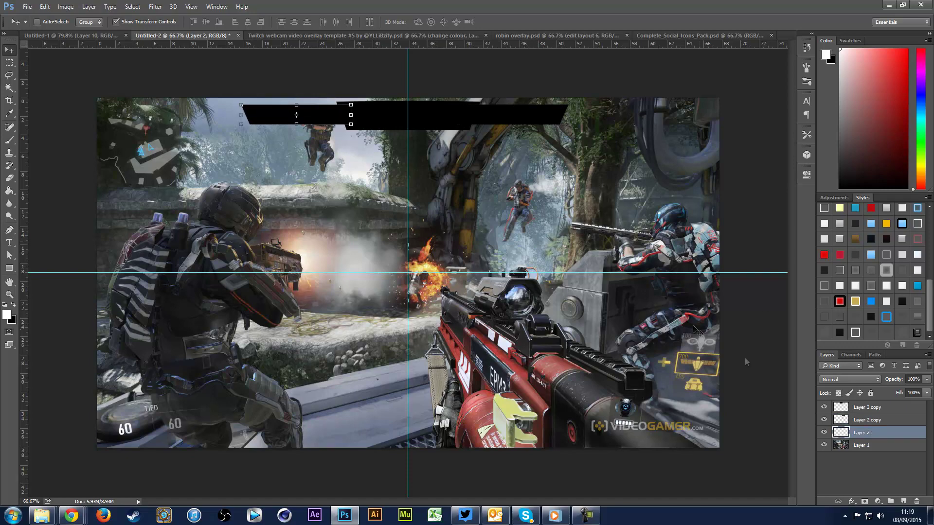
# - Nudge both side bars together to the right so they centre on the vertical guide, and merge them into one layer
pyautogui.keyDown('shift'); pyautogui.click(870, 420); pyautogui.keyUp('shift')
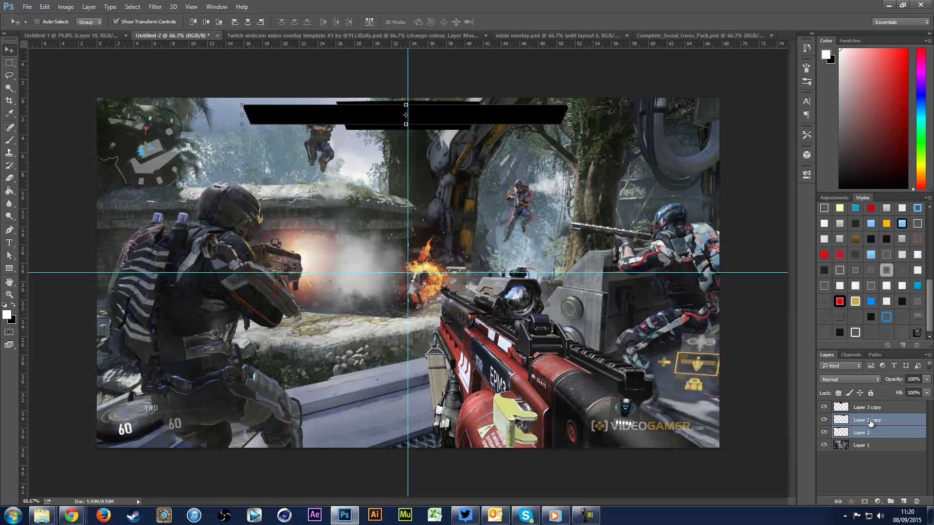
pyautogui.press('Right')
pyautogui.press('Right')
pyautogui.press('Right')
pyautogui.rightClick(871, 423)
pyautogui.click(864, 292)
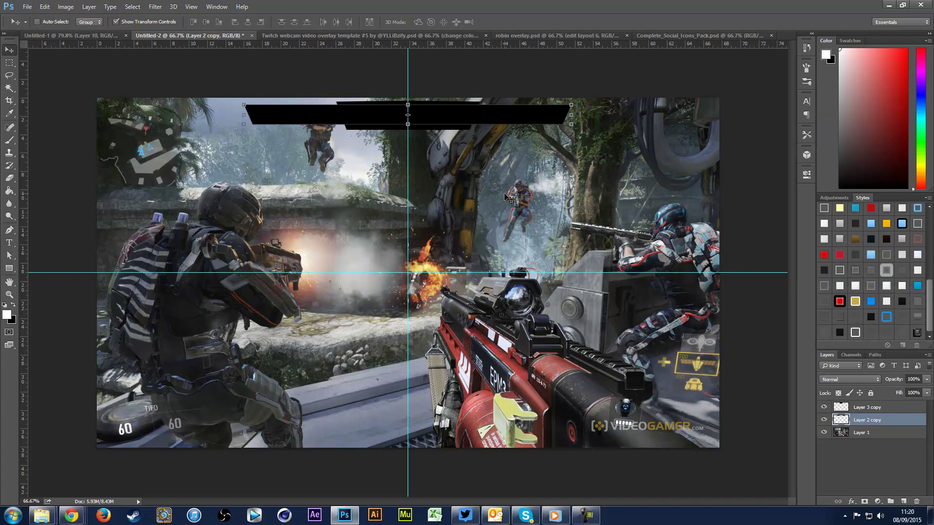
# - Nudge the merged side bars slightly down so they sit vertically centred behind the centre banner
pyautogui.moveTo(530, 221); pyautogui.dragTo(642, 336)
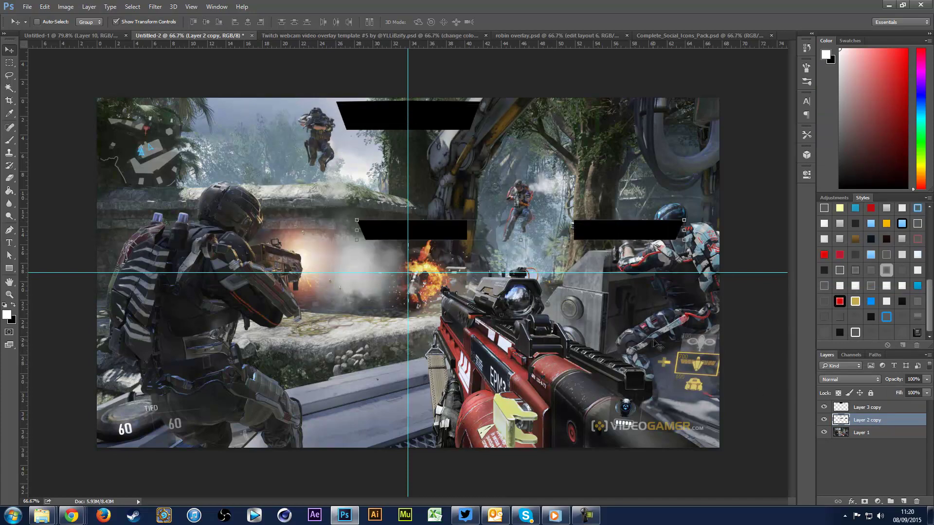
pyautogui.hotkey('ctrl', 'z')
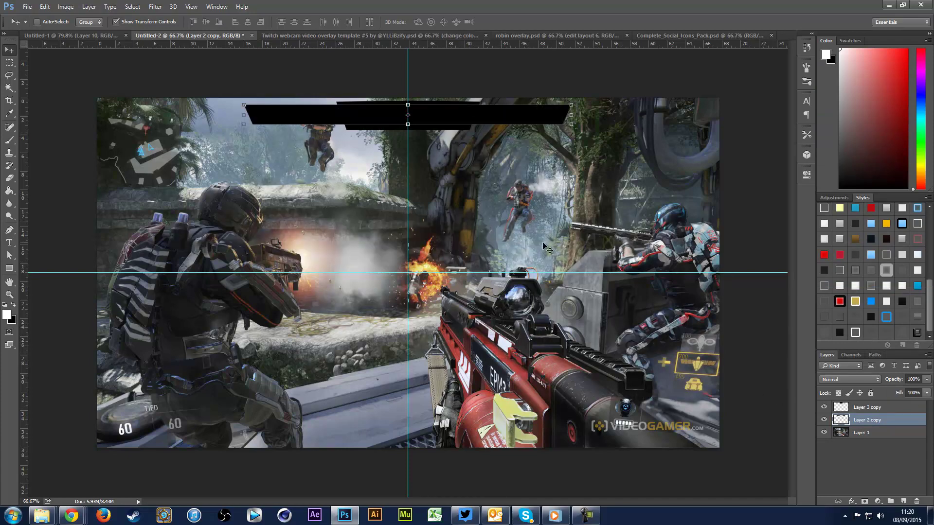
pyautogui.press('Down')
pyautogui.press('Down')
pyautogui.press('Down')
pyautogui.press('Down')
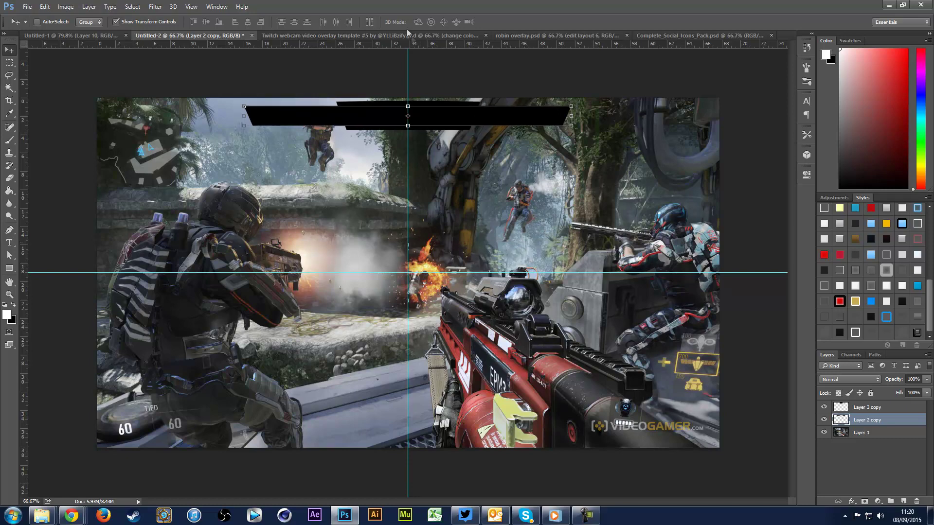
# - Add a horizontal guide through the middle of the side bars and nudge the centre banner on Layer 3 copy to align with it
pyautogui.moveTo(395, 45); pyautogui.dragTo(396, 116)
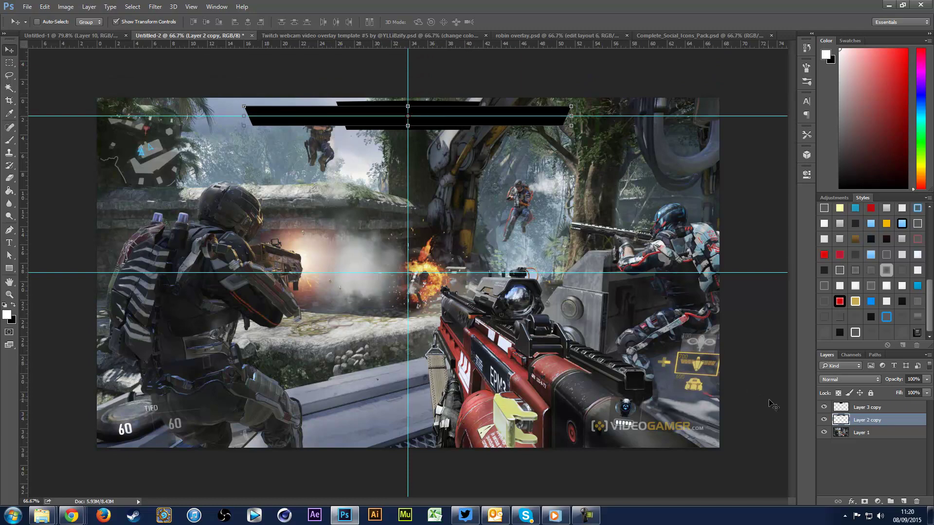
pyautogui.click(858, 411)
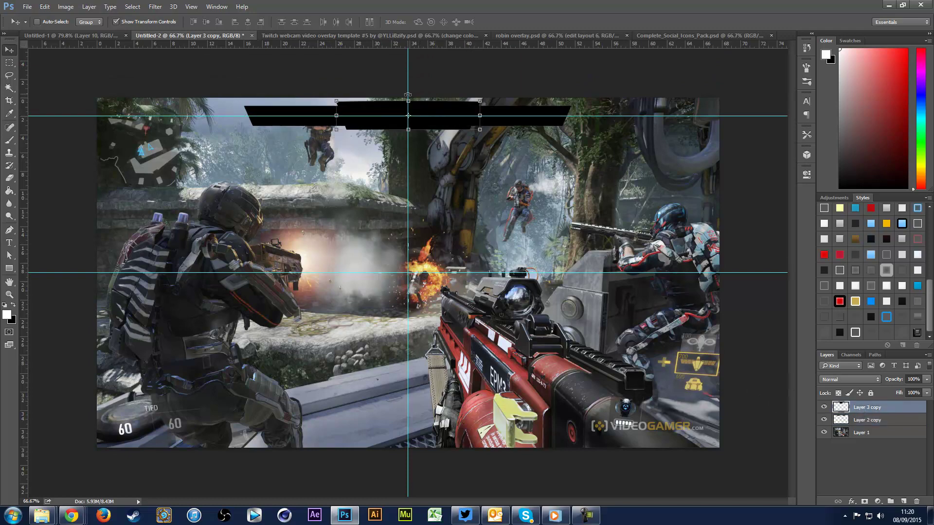
pyautogui.press('Down')
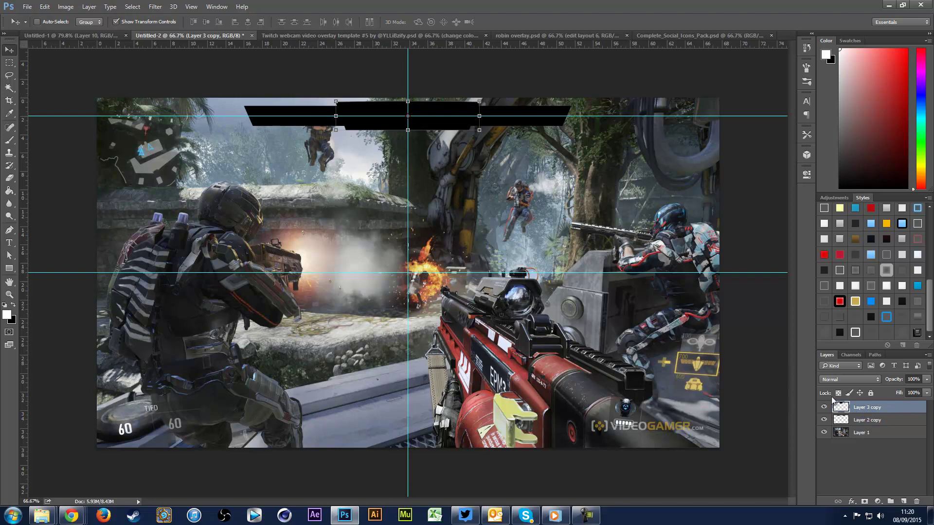
pyautogui.click(878, 420)
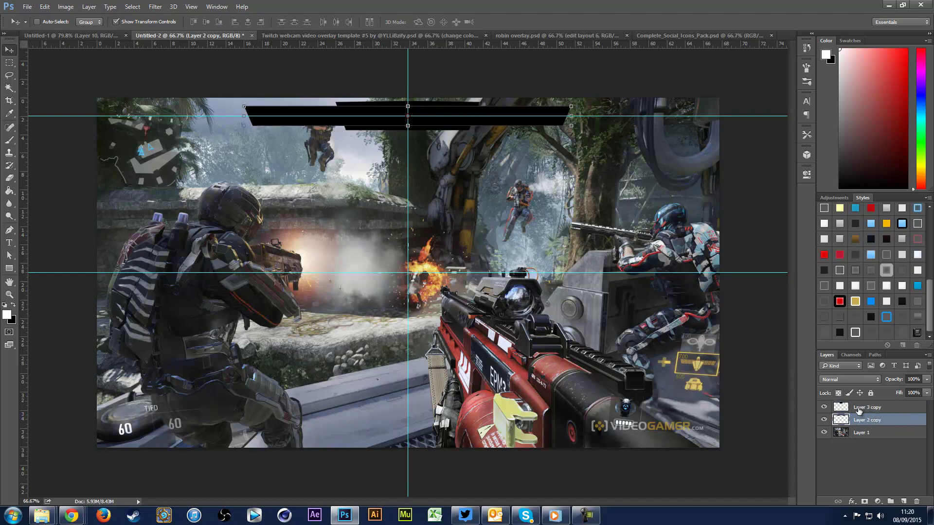
pyautogui.click(859, 410)
# - Compare the banner shapes with the red overlay in Untitled-1, and hide the guides in Untitled-2
pyautogui.click(90, 35)
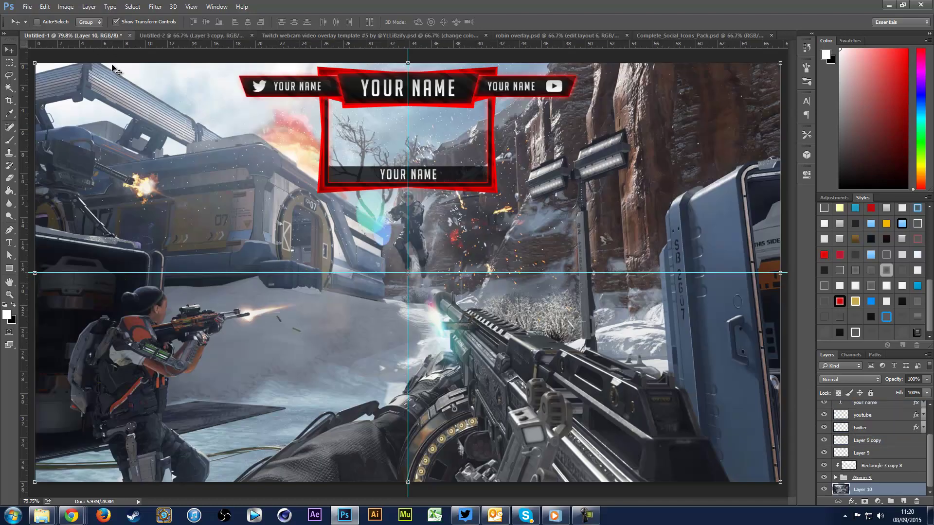
pyautogui.click(162, 36)
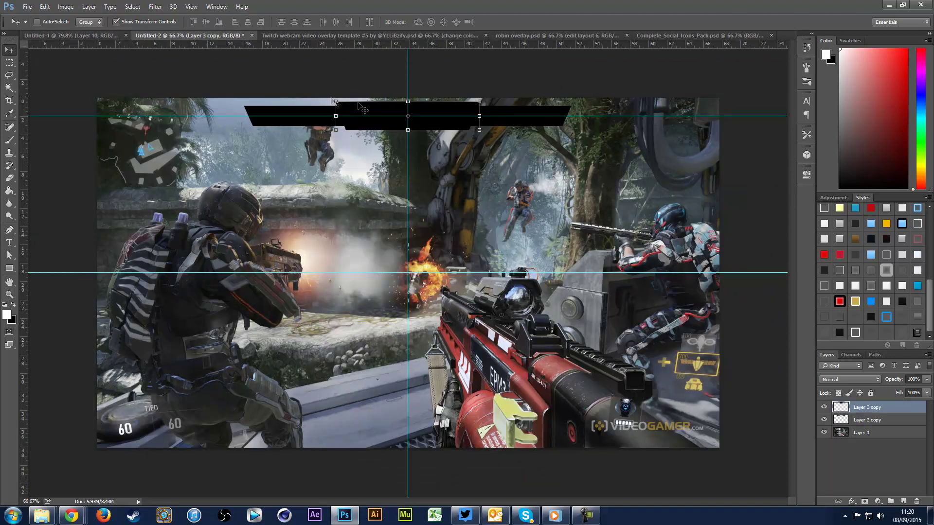
pyautogui.click(66, 33)
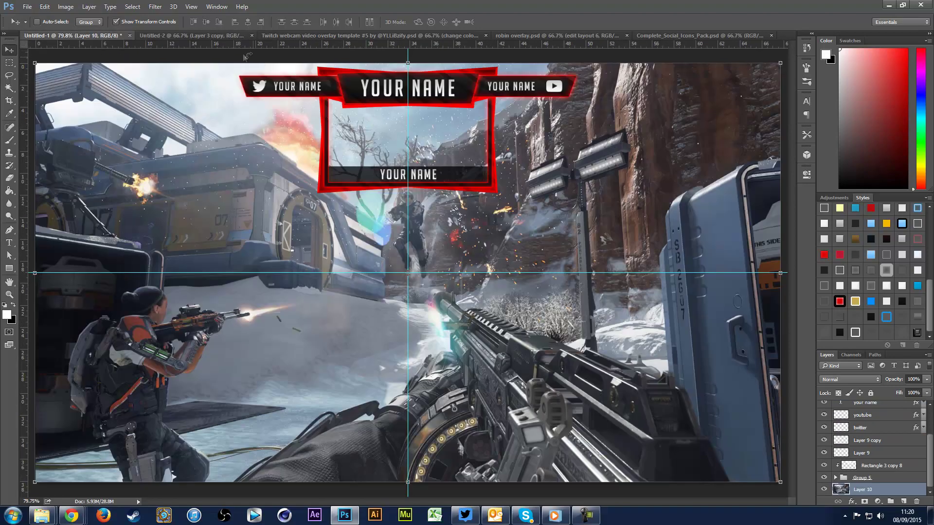
pyautogui.click(196, 37)
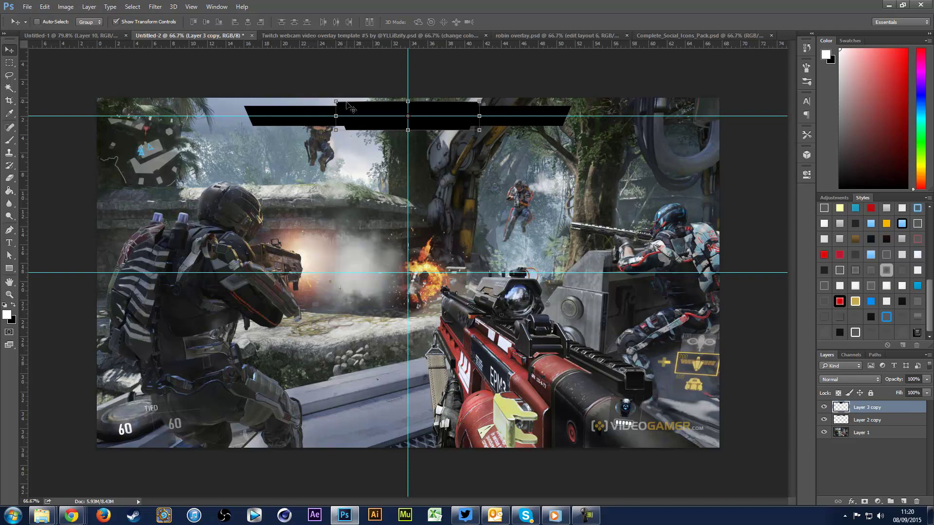
pyautogui.hotkey('ctrl', 'h')
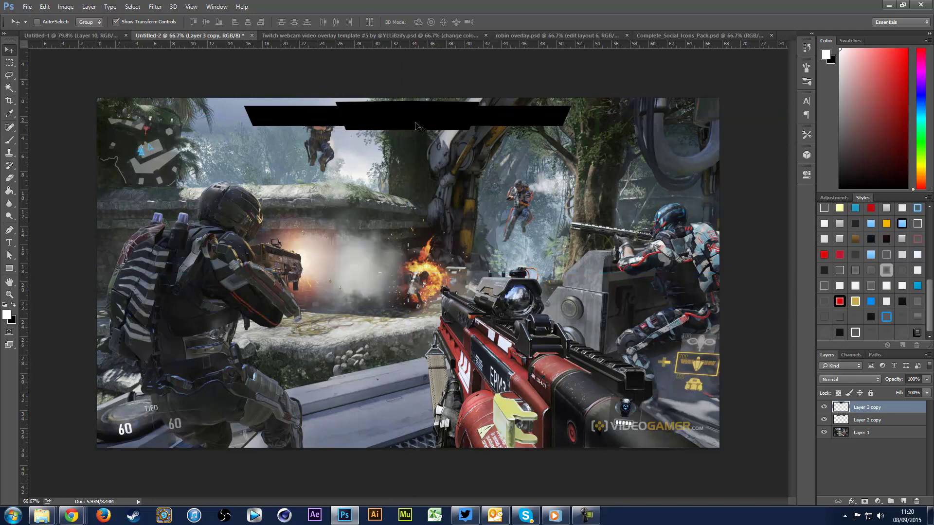
# - Give the centre banner on Layer 3 copy an outside stroke of 2 px in red ff0000
pyautogui.doubleClick(850, 411)
pyautogui.moveTo(650, 45); pyautogui.dragTo(649, 132)
pyautogui.click(597, 202)
pyautogui.click(674, 228)
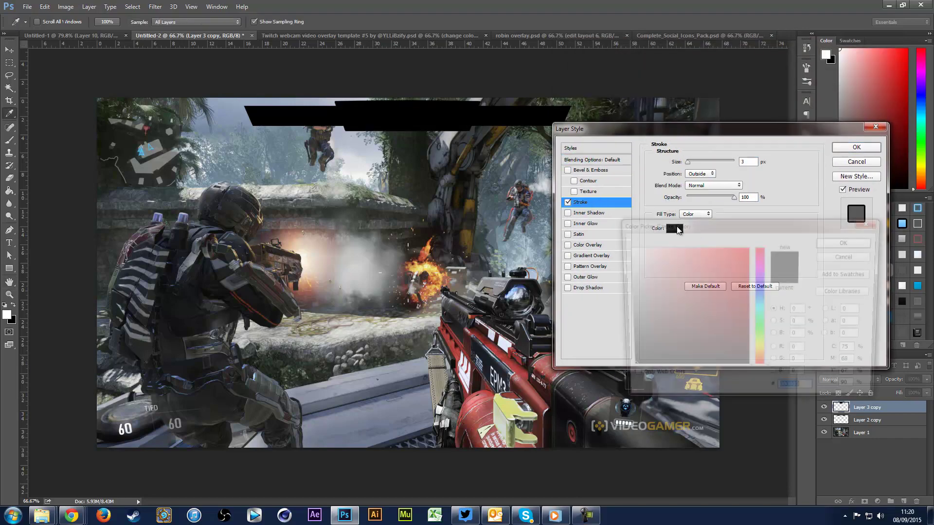
pyautogui.write('ff0000')
pyautogui.click(847, 242)
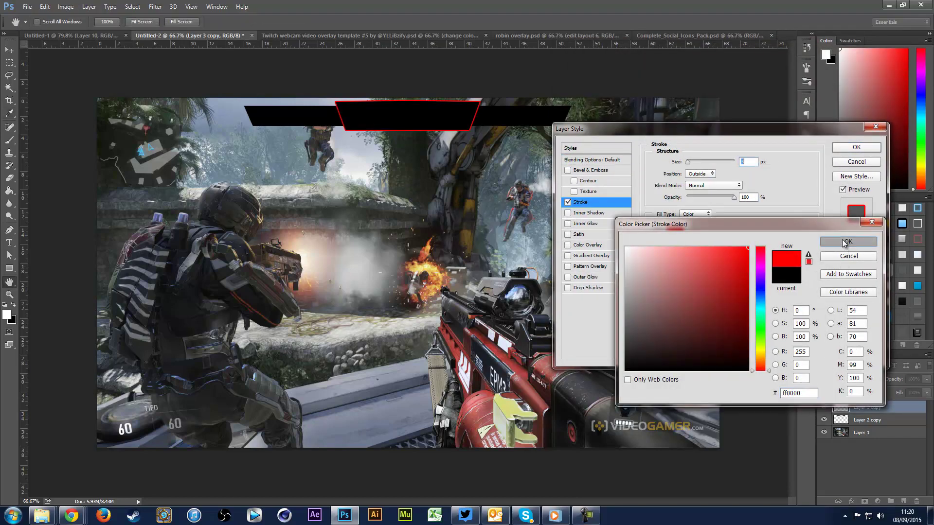
pyautogui.scroll(-2, 747, 161)
pyautogui.scroll(1, 748, 162)
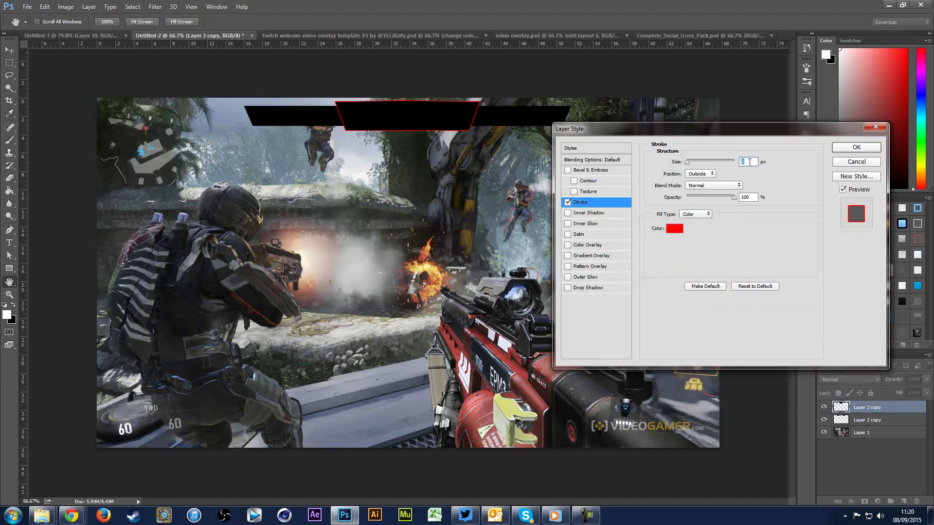
# - Add a linear gradient overlay from black to dark grey 131313 to the centre banner and apply the layer style
pyautogui.click(590, 256)
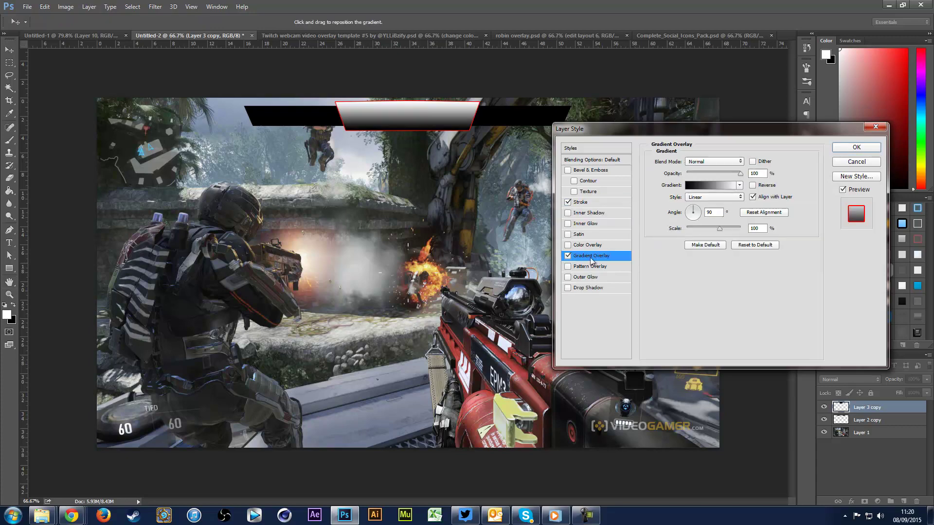
pyautogui.click(728, 185)
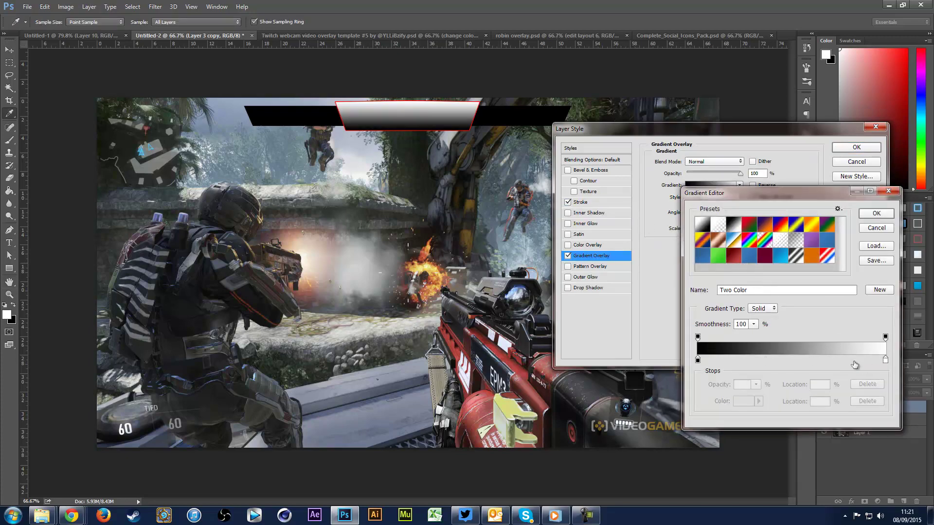
pyautogui.click(885, 360)
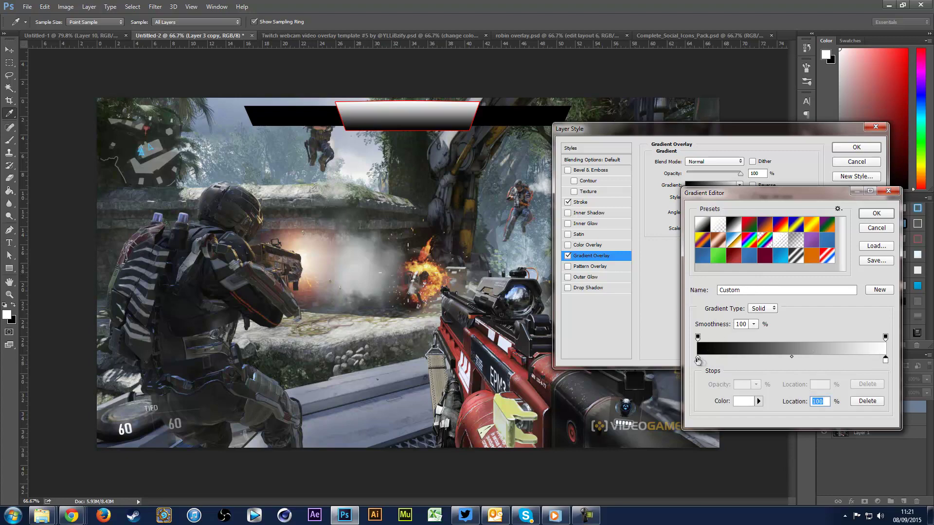
pyautogui.doubleClick(886, 361)
pyautogui.moveTo(654, 274); pyautogui.dragTo(557, 362)
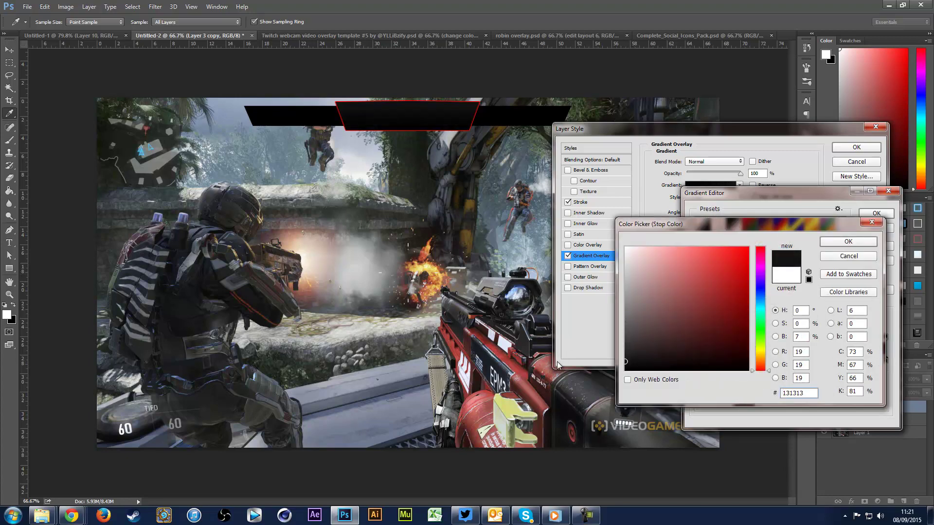
pyautogui.click(822, 245)
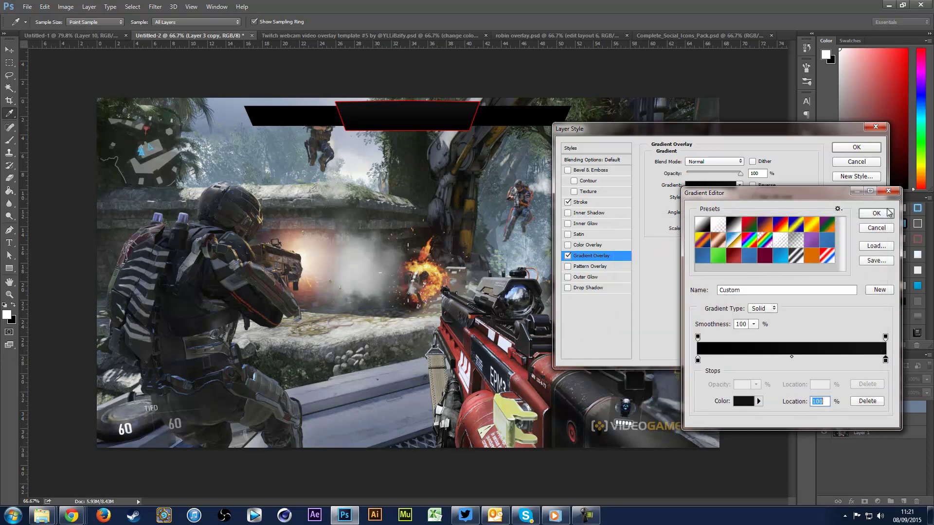
pyautogui.click(876, 213)
pyautogui.click(856, 147)
# - Compare the banner with the overlay in Untitled-1, and add a red inner glow to the centre banner on Layer 3 copy
pyautogui.click(85, 35)
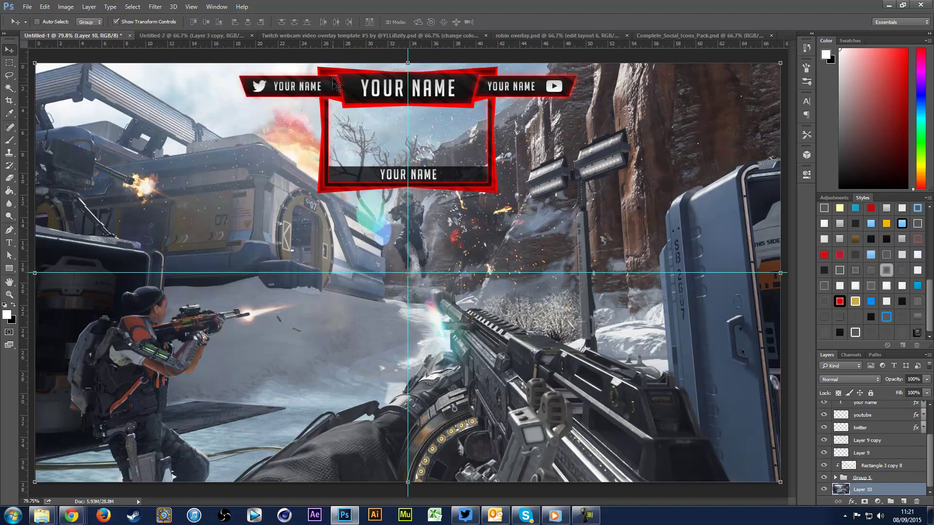
pyautogui.click(194, 35)
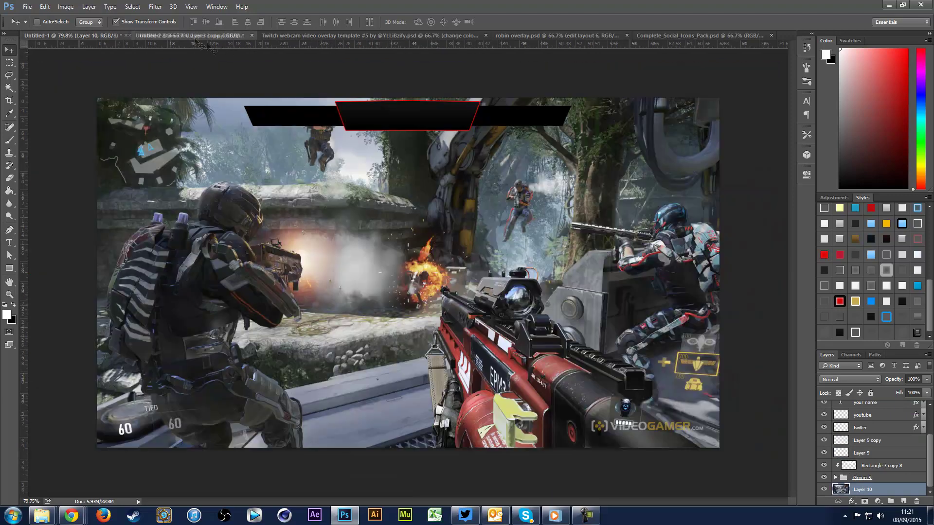
pyautogui.doubleClick(844, 411)
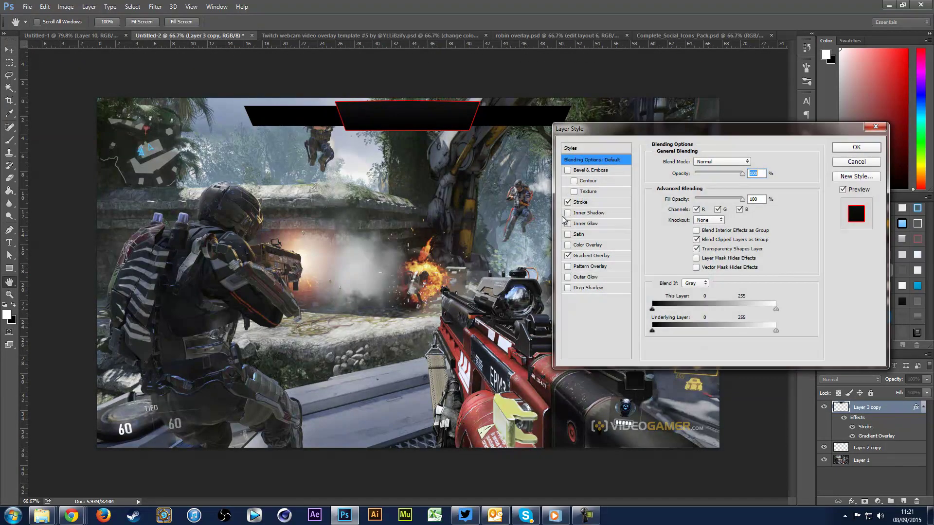
pyautogui.click(567, 224)
pyautogui.click(595, 223)
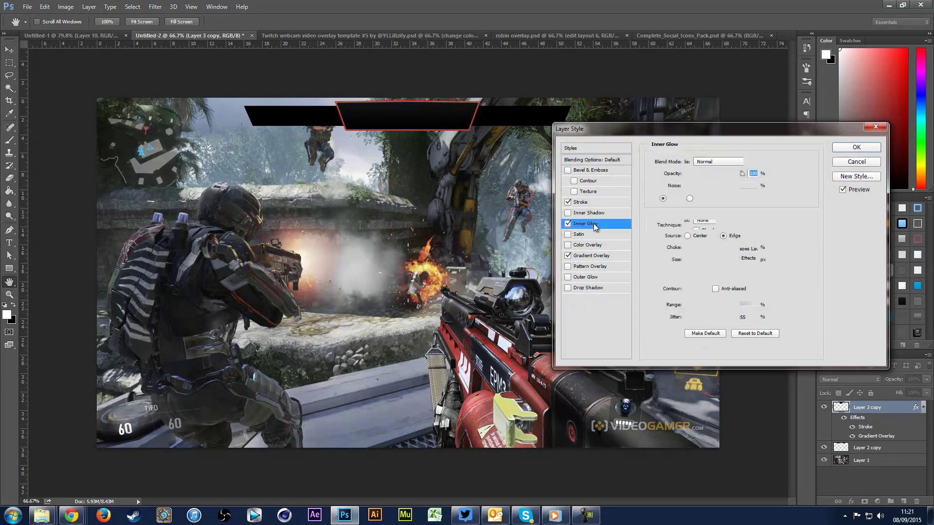
pyautogui.click(675, 199)
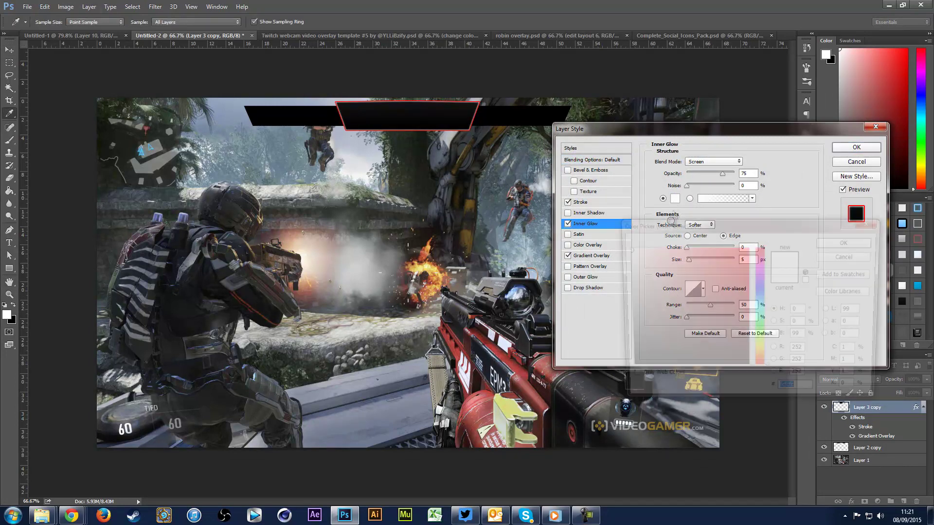
pyautogui.moveTo(687, 267); pyautogui.dragTo(749, 246)
pyautogui.click(868, 245)
# - Set the centre banner's inner glow to a size of 25 px and an opacity of 50%
pyautogui.click(750, 261)
pyautogui.press('Up')
pyautogui.press('Up')
pyautogui.press('Up')
pyautogui.press('Up')
pyautogui.press('Up')
pyautogui.press('Up')
pyautogui.press('Up')
pyautogui.press('Up')
pyautogui.press('Up')
pyautogui.press('Up')
pyautogui.press('Up')
pyautogui.press('Up')
pyautogui.press('Up')
pyautogui.press('Up')
pyautogui.press('Up')
pyautogui.press('Up')
pyautogui.press('Up')
pyautogui.press('Up')
pyautogui.press('Up')
pyautogui.press('Up')
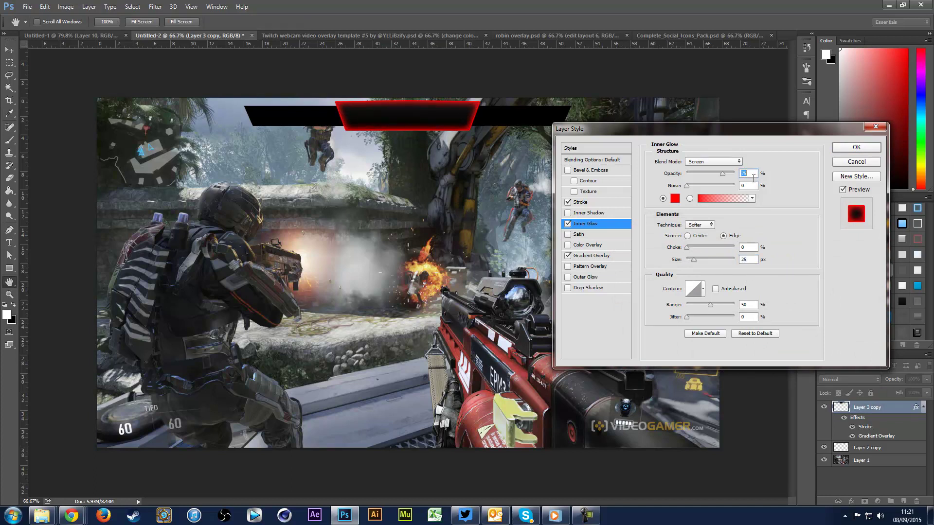
pyautogui.write('25')
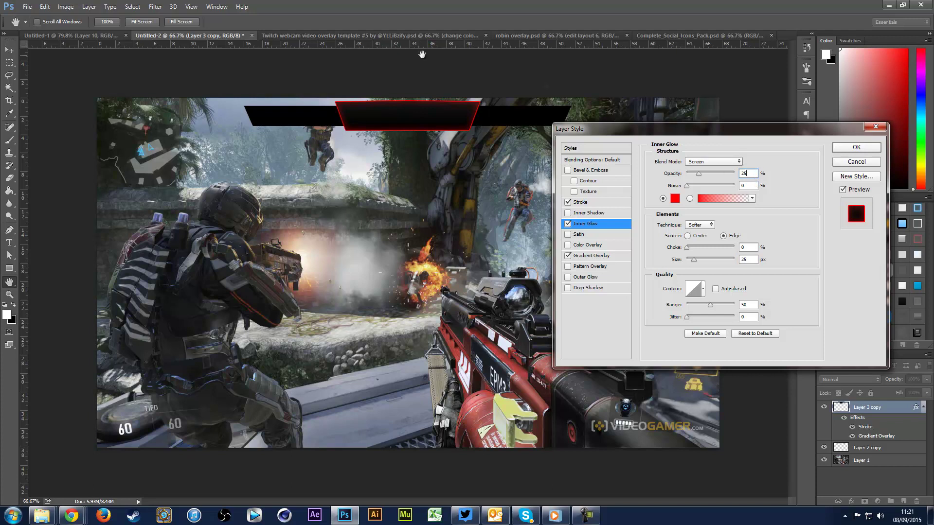
pyautogui.press('BackSpace')
pyautogui.press('BackSpace')
pyautogui.write('50')
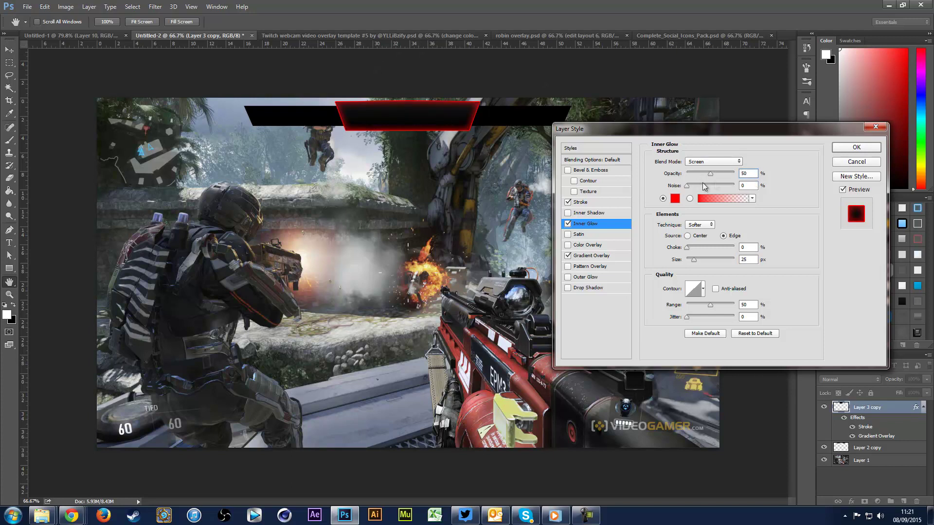
# - Add an outer glow in red ff0000 to the centre banner and apply the layer style
pyautogui.click(585, 279)
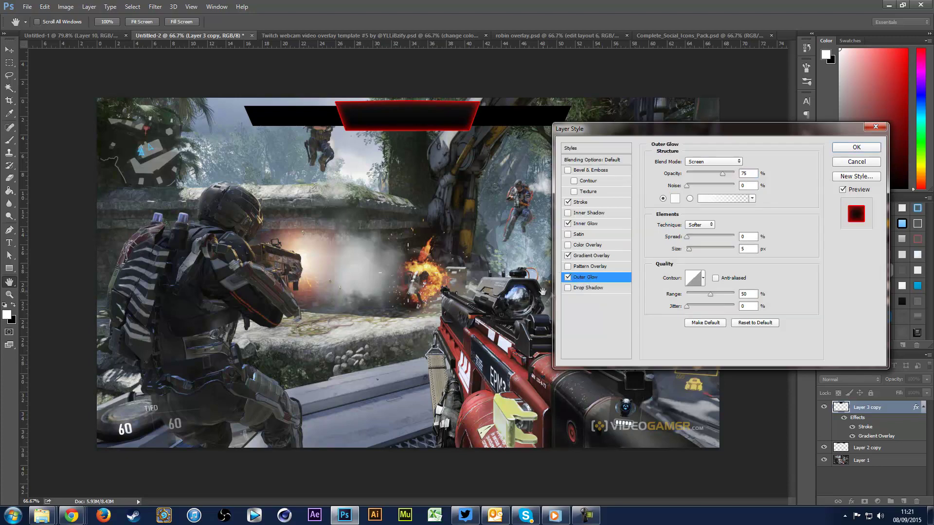
pyautogui.click(674, 198)
pyautogui.click(748, 247)
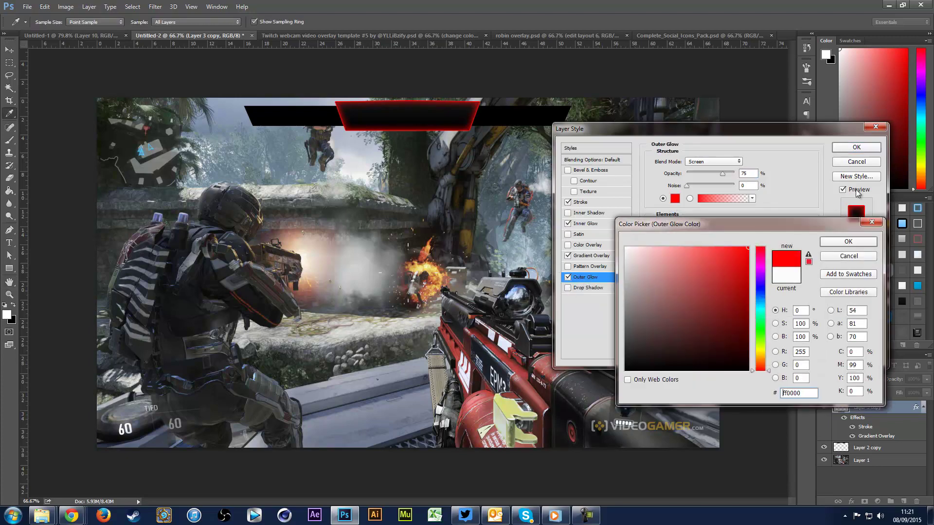
pyautogui.click(855, 242)
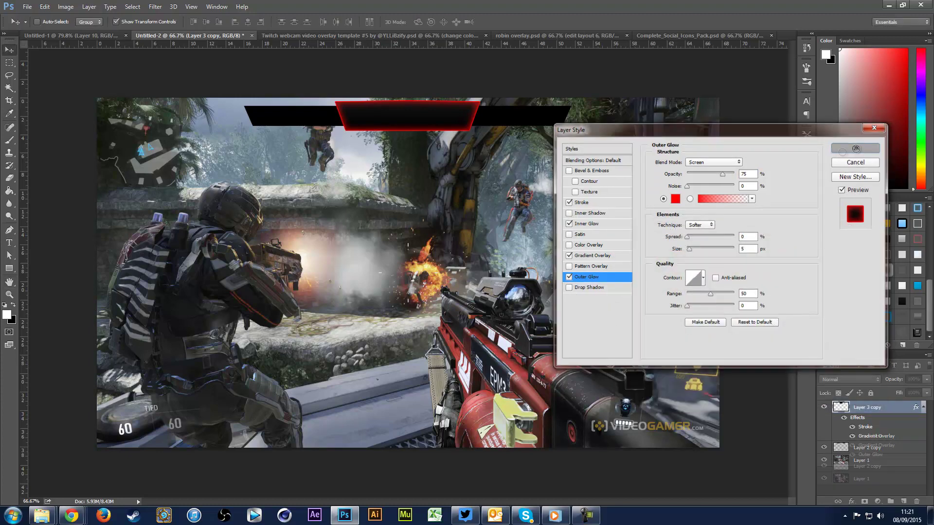
pyautogui.click(856, 147)
# - Add a Black & White adjustment layer directly above the game screenshot on Layer 1
pyautogui.click(860, 479)
pyautogui.click(877, 502)
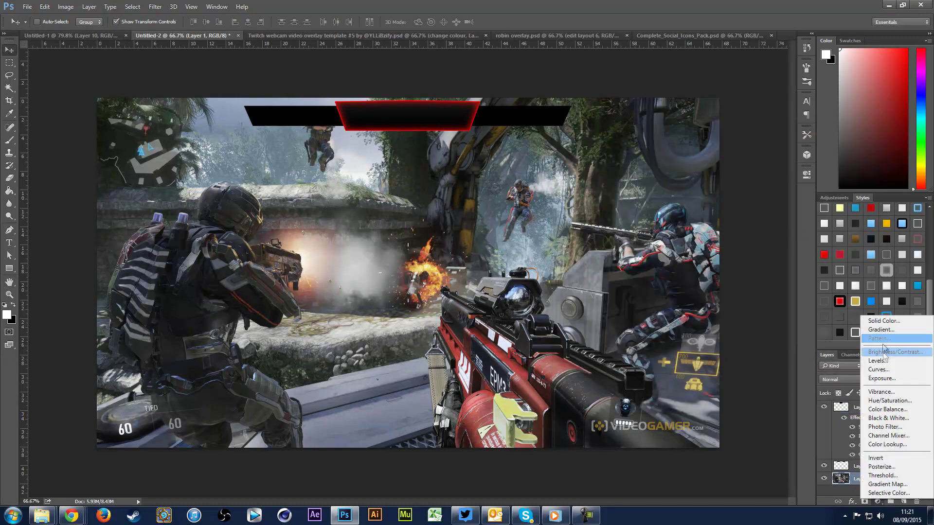
pyautogui.click(886, 410)
pyautogui.click(878, 501)
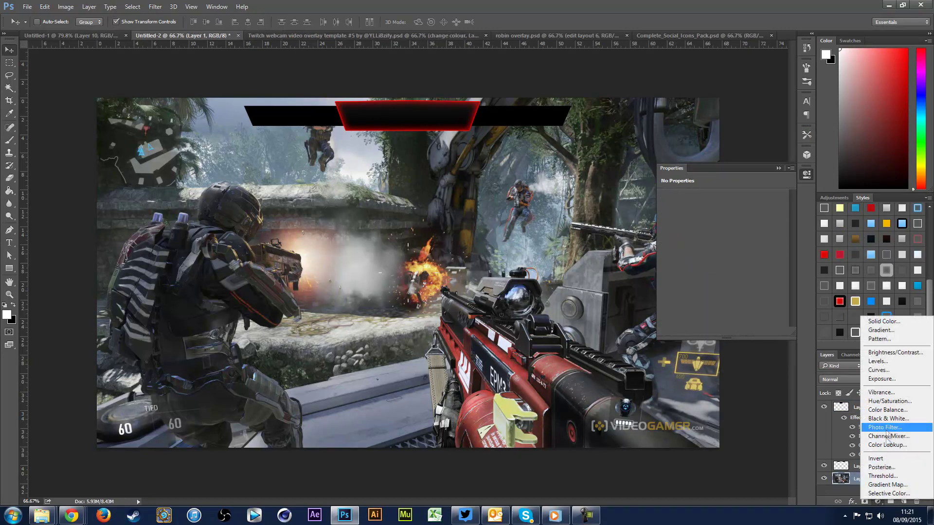
pyautogui.click(886, 420)
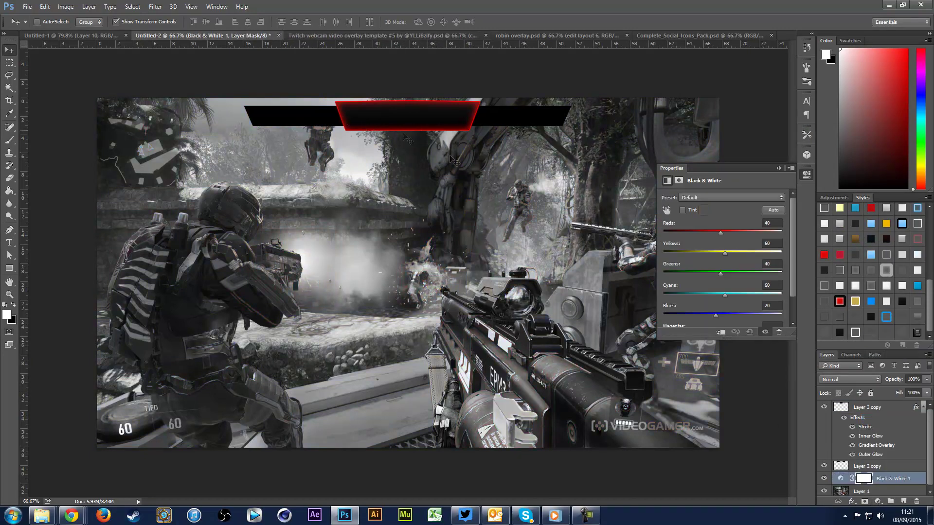
# - Set the outer glow of the centre banner on Layer 3 copy to a size of 35 px and an opacity of 25%
pyautogui.click(923, 404)
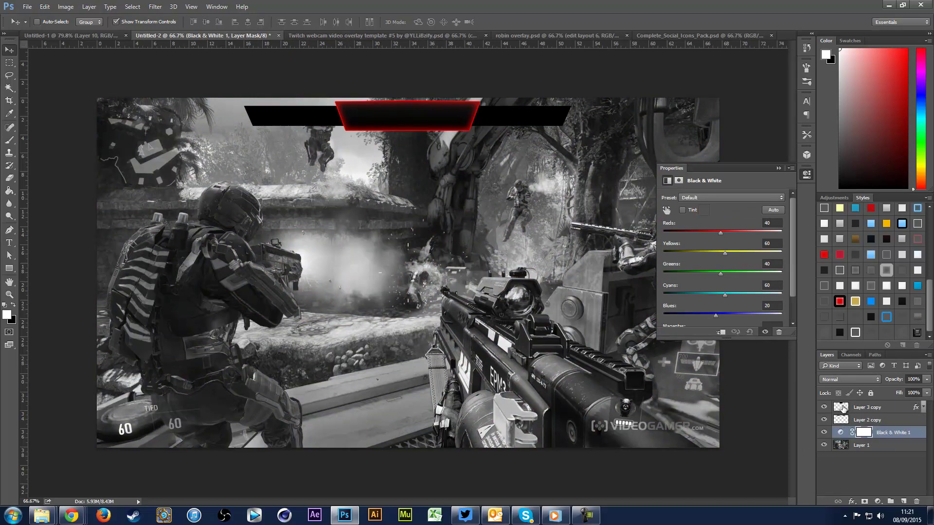
pyautogui.doubleClick(897, 407)
pyautogui.click(576, 276)
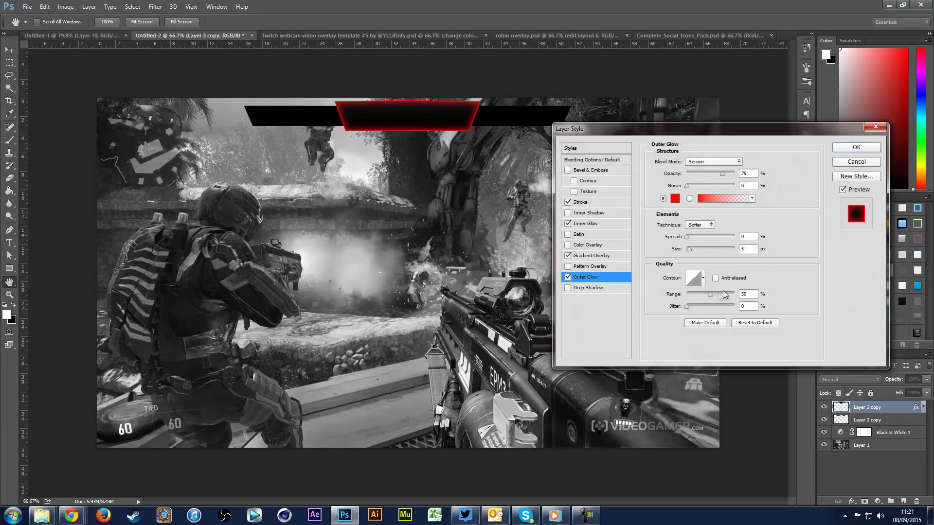
pyautogui.click(755, 251)
pyautogui.scroll(6, 754, 250)
pyautogui.scroll(4, 753, 250)
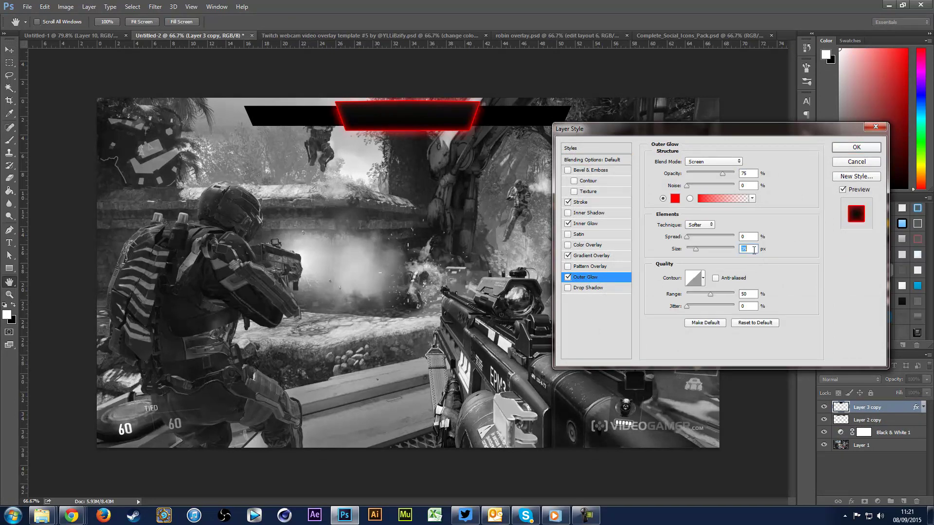
pyautogui.click(749, 175)
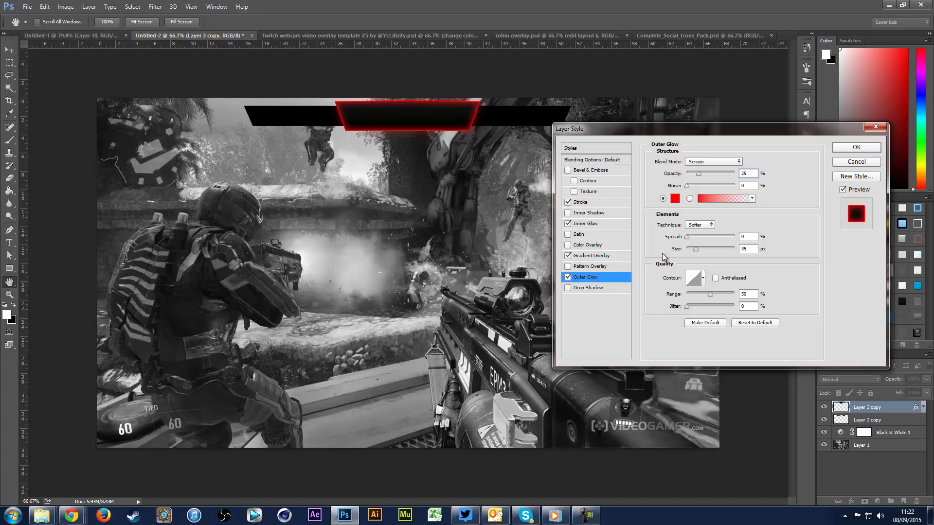
pyautogui.click(855, 148)
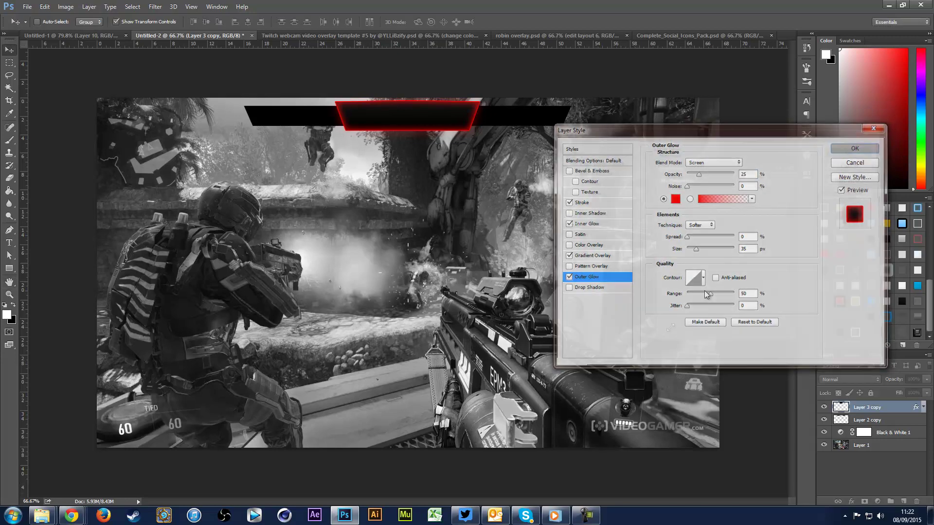
# - Copy the layer style of Layer 3 copy onto the side bars on Layer 2 copy and collapse its effects list
pyautogui.rightClick(889, 407)
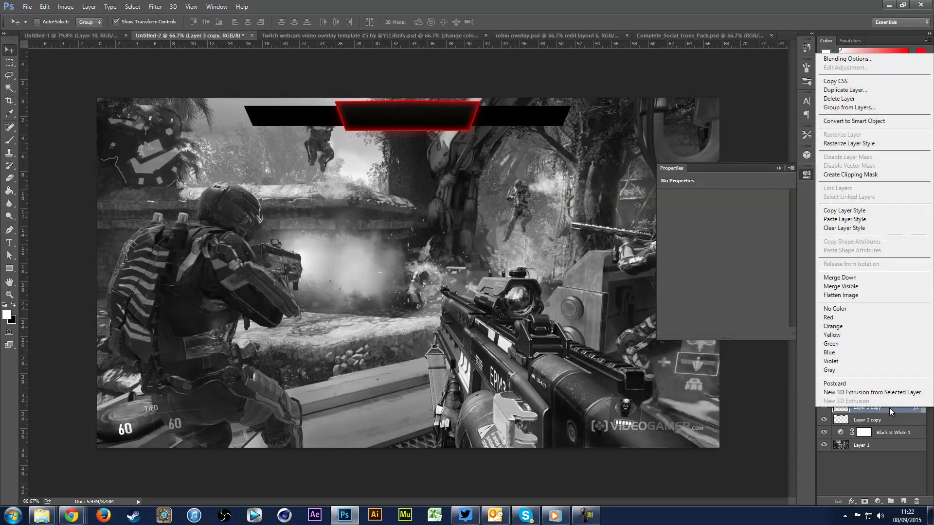
pyautogui.click(859, 212)
pyautogui.click(893, 422)
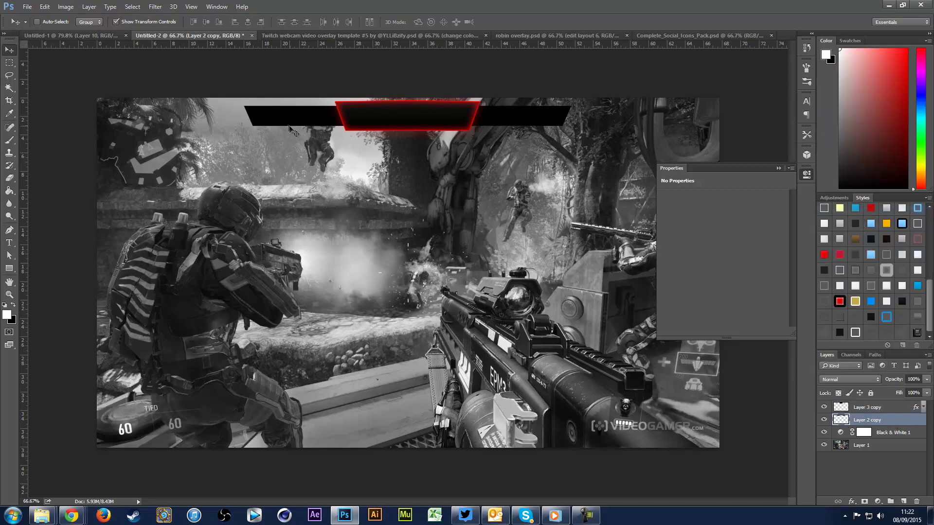
pyautogui.rightClick(899, 421)
pyautogui.click(860, 240)
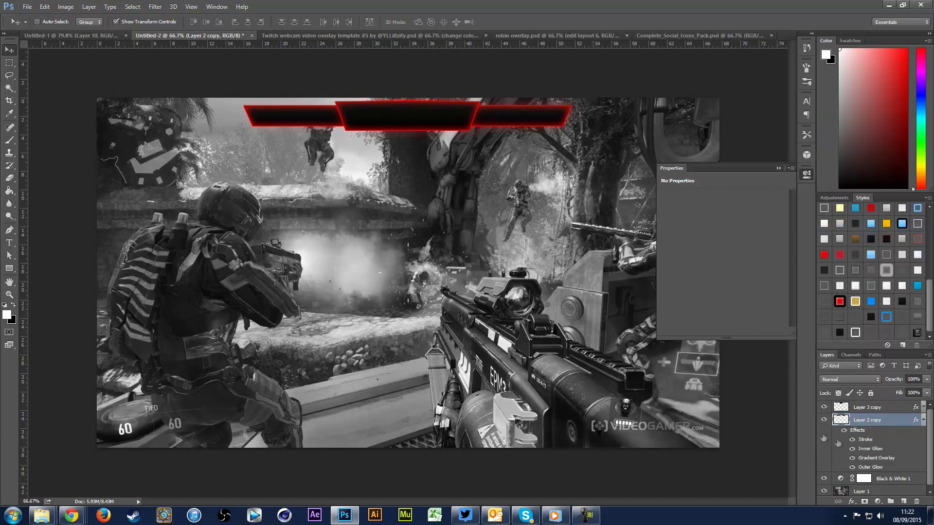
pyautogui.click(923, 420)
# - Save the red glow layer style of Layer 2 copy as a new style preset and check it among the saved styles
pyautogui.doubleClick(846, 419)
pyautogui.click(570, 148)
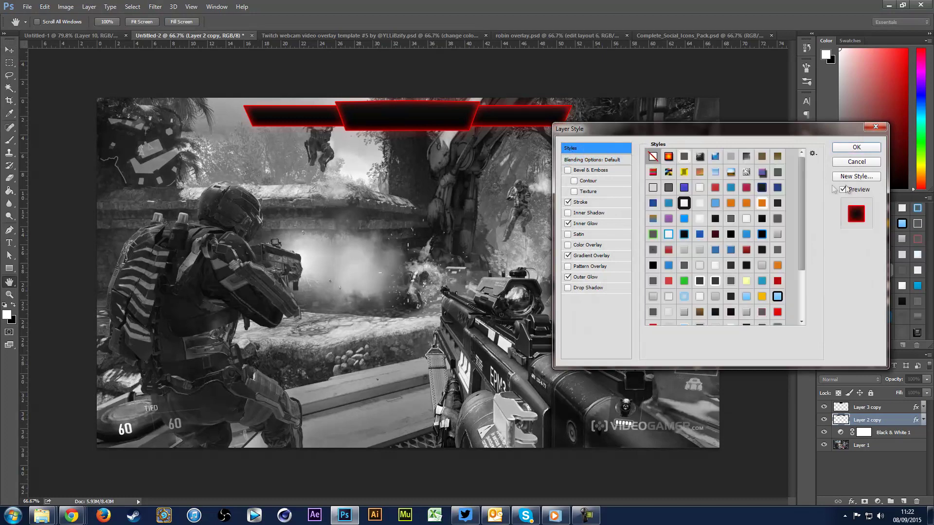
pyautogui.click(855, 176)
pyautogui.click(548, 169)
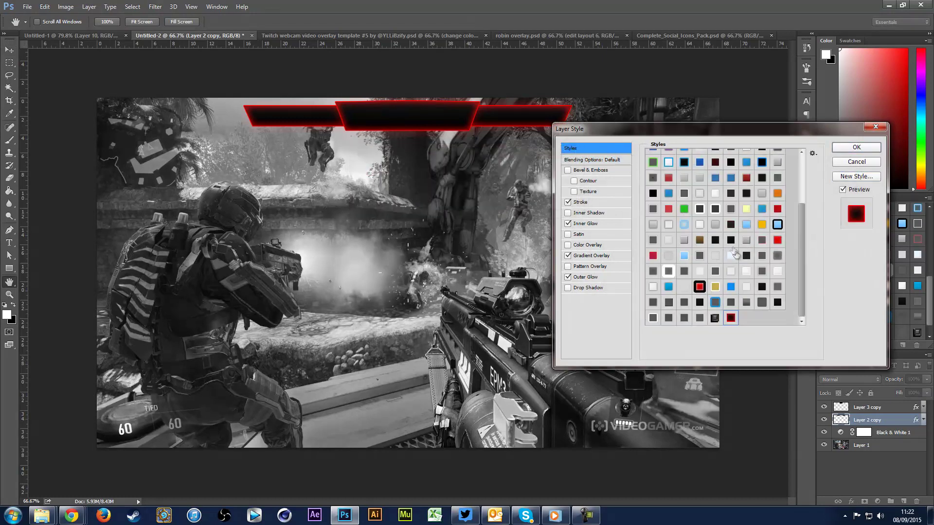
pyautogui.click(855, 147)
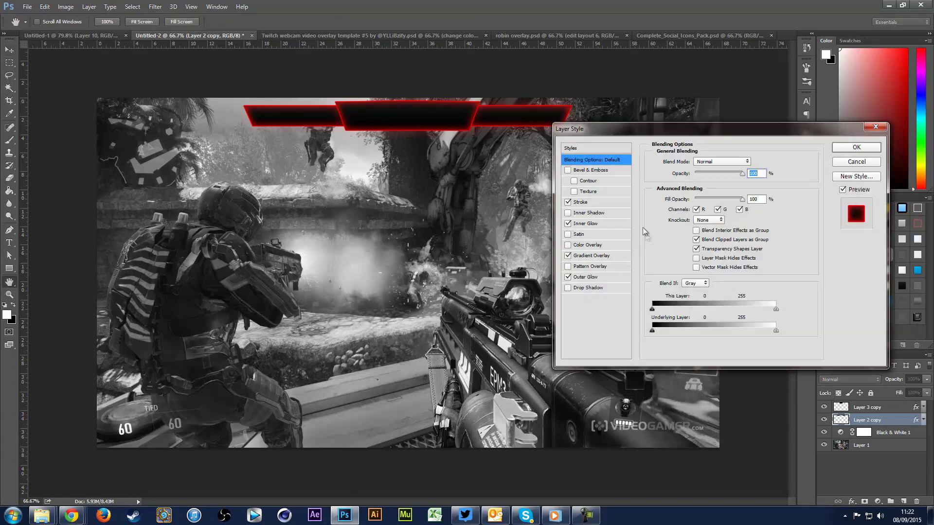
pyautogui.click(603, 149)
pyautogui.scroll(-3, 744, 265)
pyautogui.scroll(-1, 765, 319)
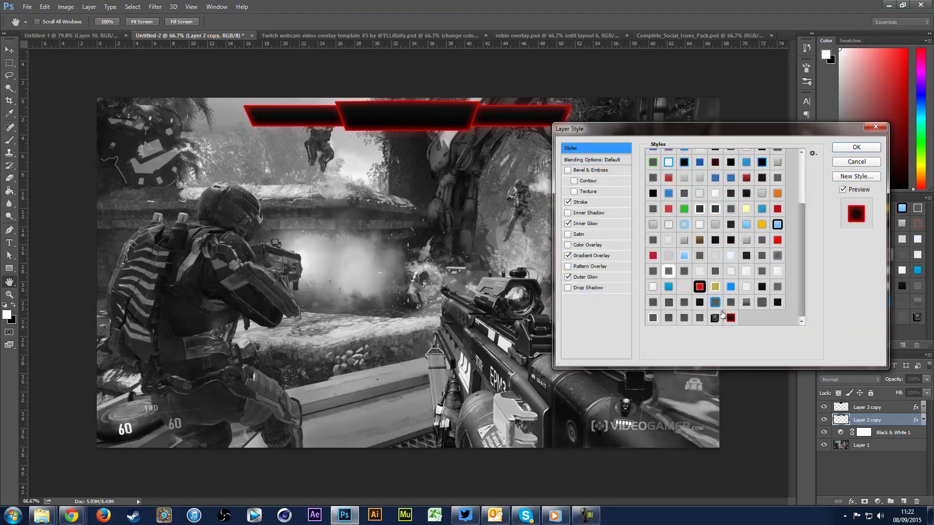
pyautogui.click(839, 149)
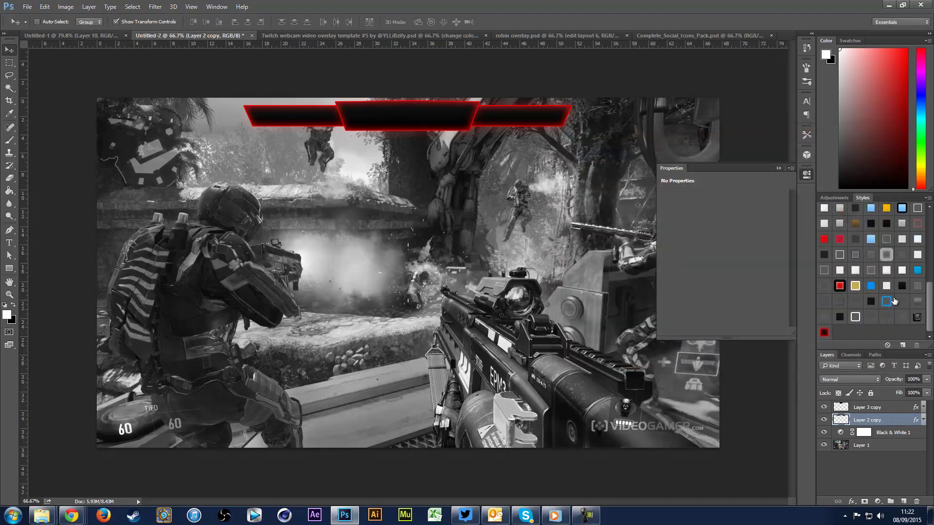
# - Look at the webcam frame in Untitled-1, and clear the layer selection in Untitled-2
pyautogui.click(95, 36)
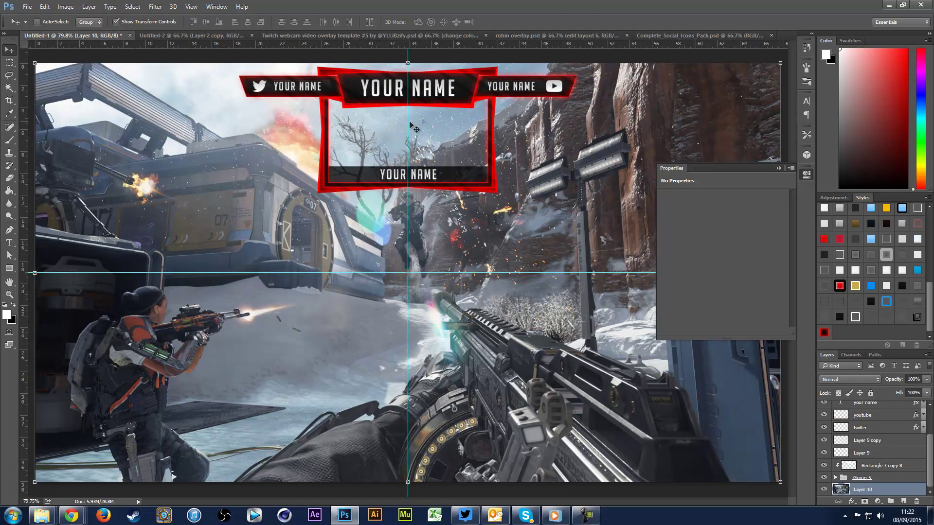
pyautogui.click(151, 36)
pyautogui.click(893, 465)
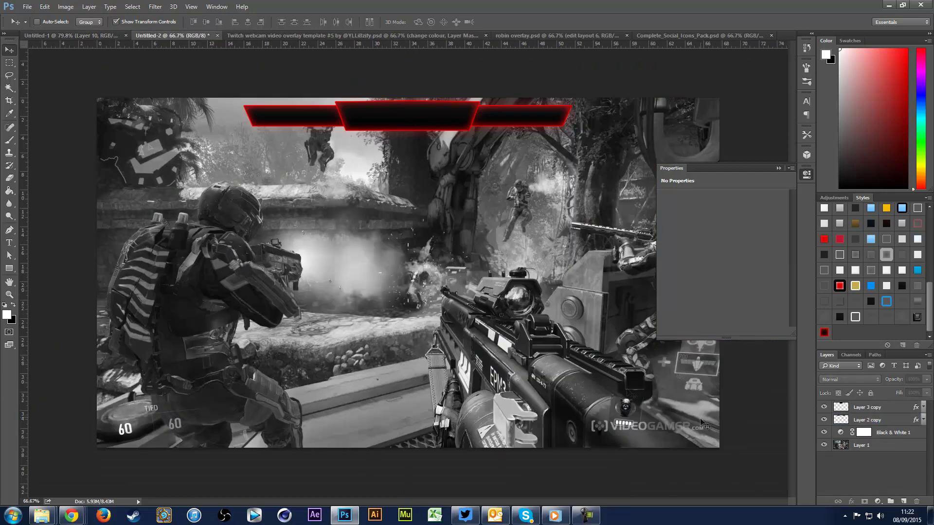
pyautogui.click(12, 267)
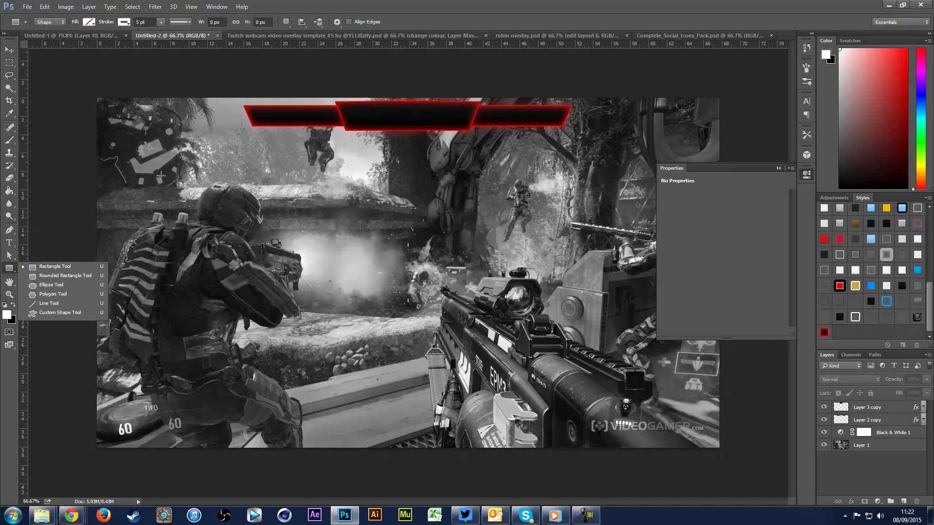
pyautogui.click(161, 176)
pyautogui.press('Escape')
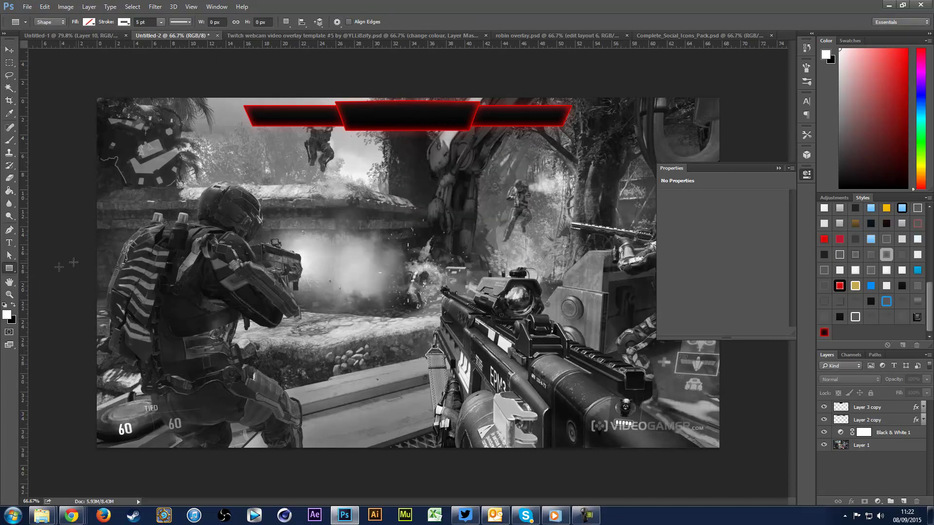
# - Create a 1280 × 720 px rectangle shape and move it to about X 468 px, Y 234 px
pyautogui.click(11, 270)
pyautogui.click(37, 269)
pyautogui.click(309, 247)
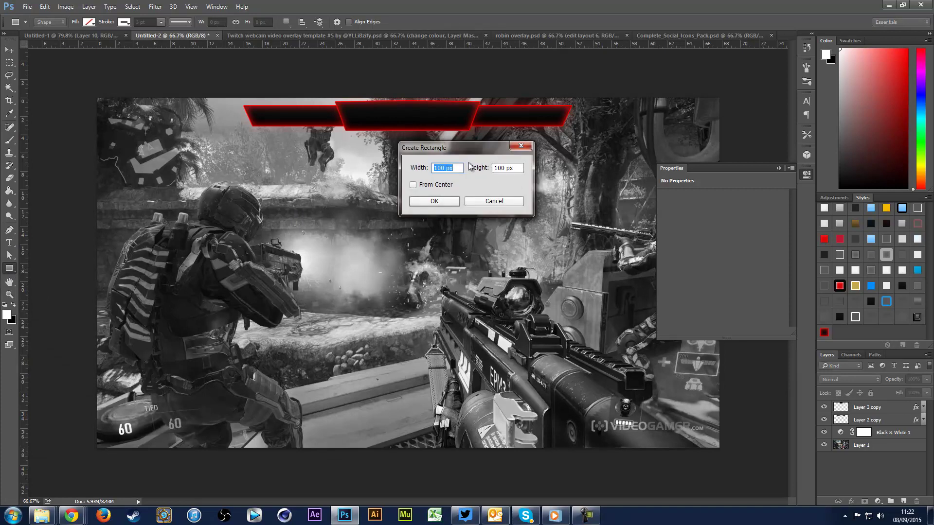
pyautogui.write('1280')
pyautogui.press('Tab')
pyautogui.write('720')
pyautogui.click(432, 201)
pyautogui.click(7, 53)
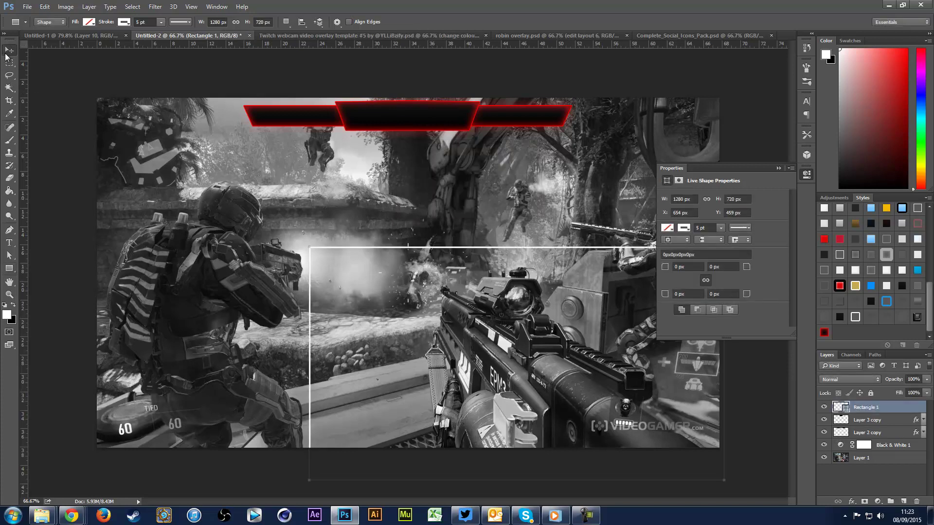
pyautogui.moveTo(377, 284); pyautogui.dragTo(319, 213)
# - Give the rectangle outline a black stroke 10 pt wide
pyautogui.rightClick(9, 268)
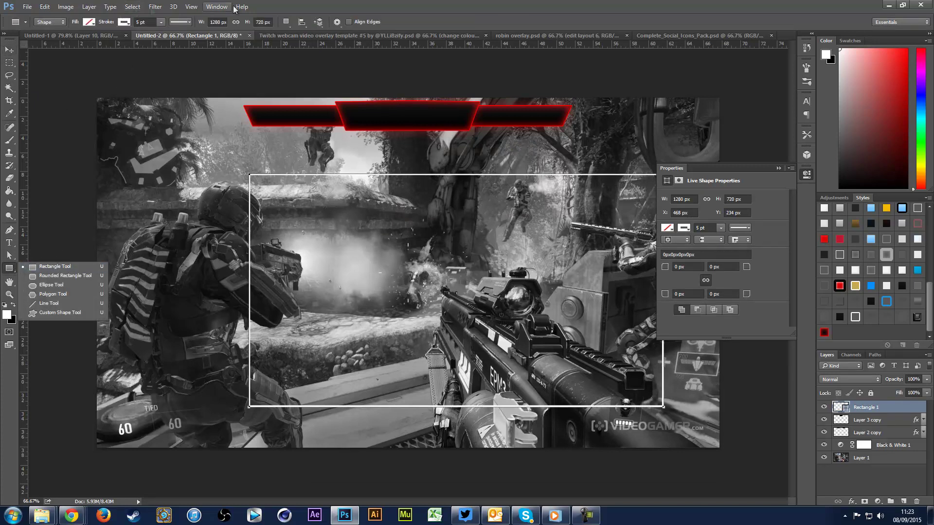
pyautogui.click(210, 60)
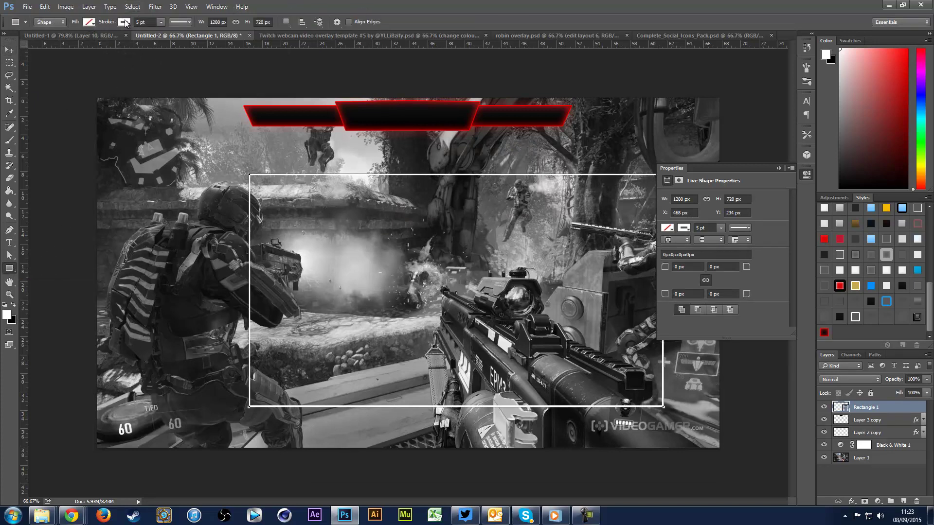
pyautogui.click(89, 22)
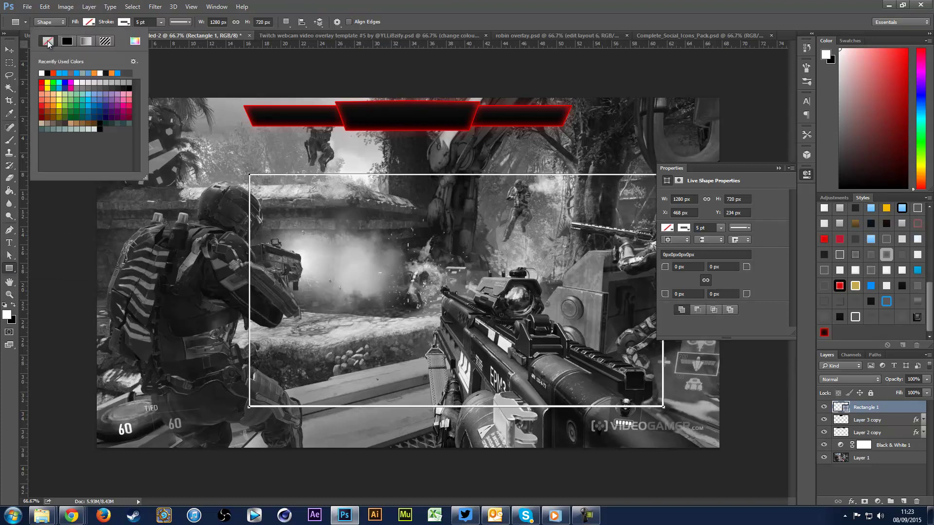
pyautogui.click(125, 22)
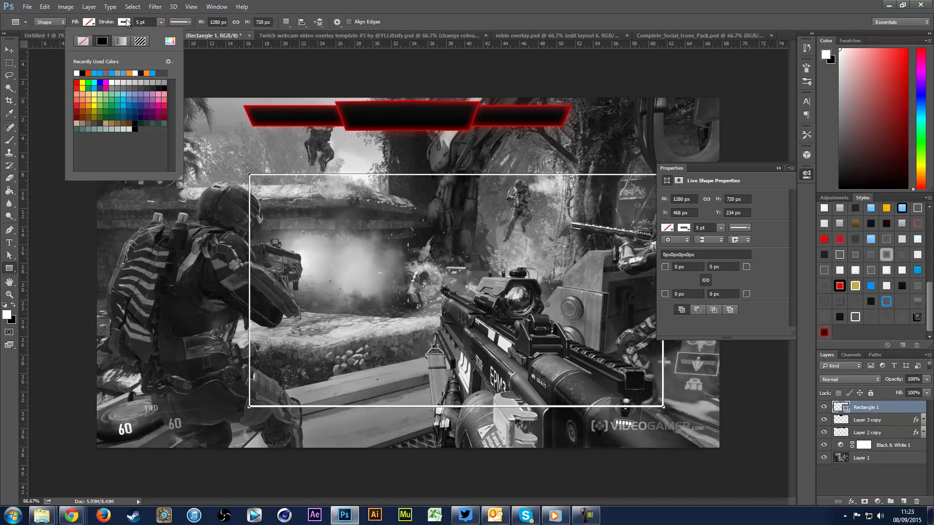
pyautogui.click(83, 73)
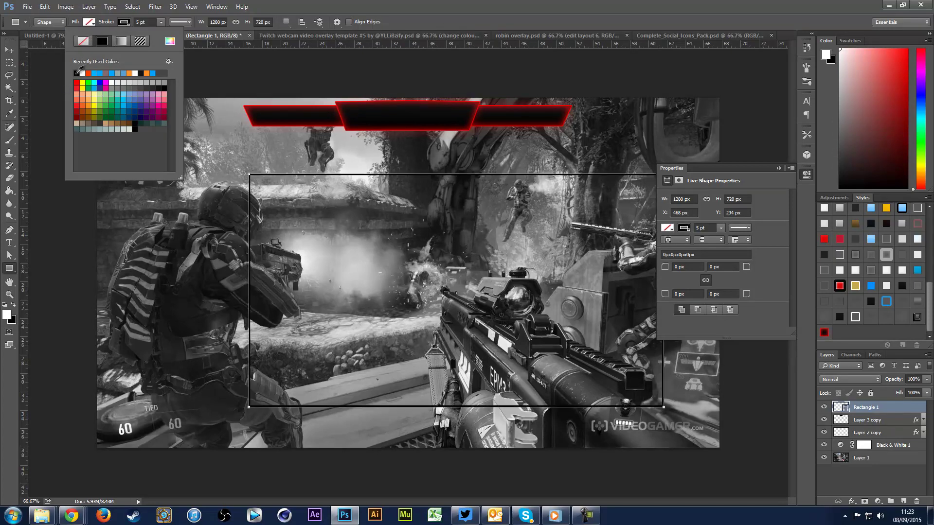
pyautogui.click(146, 22)
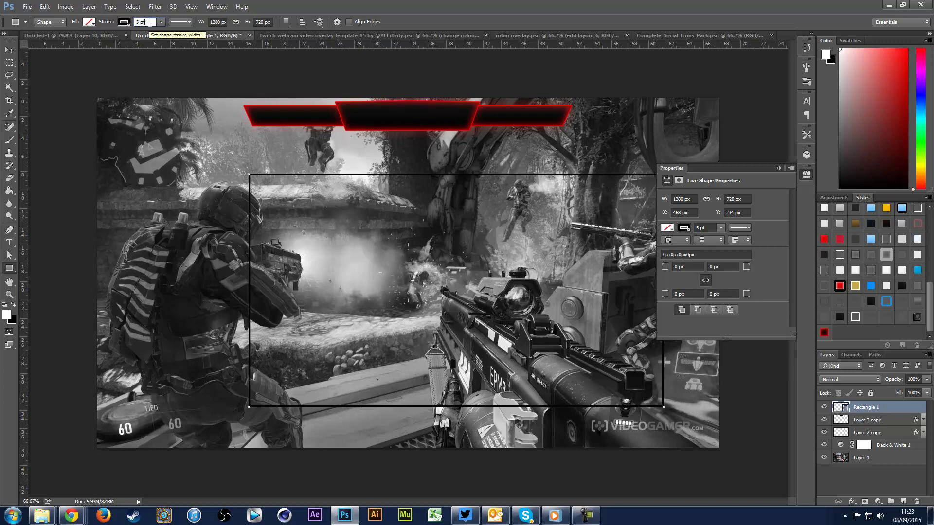
pyautogui.write('10')
pyautogui.press('Return')
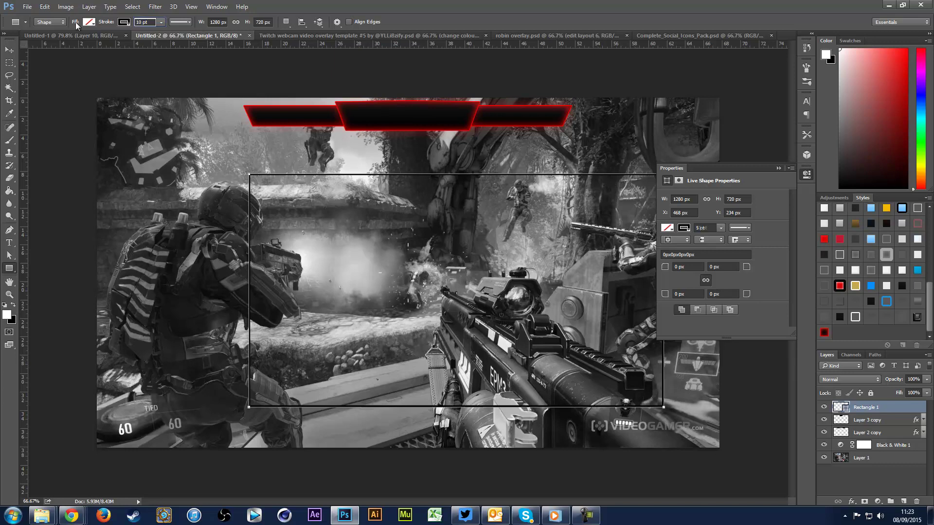
# - Show the guides and scale the black frame down to about 557 × 313 px
pyautogui.click(9, 51)
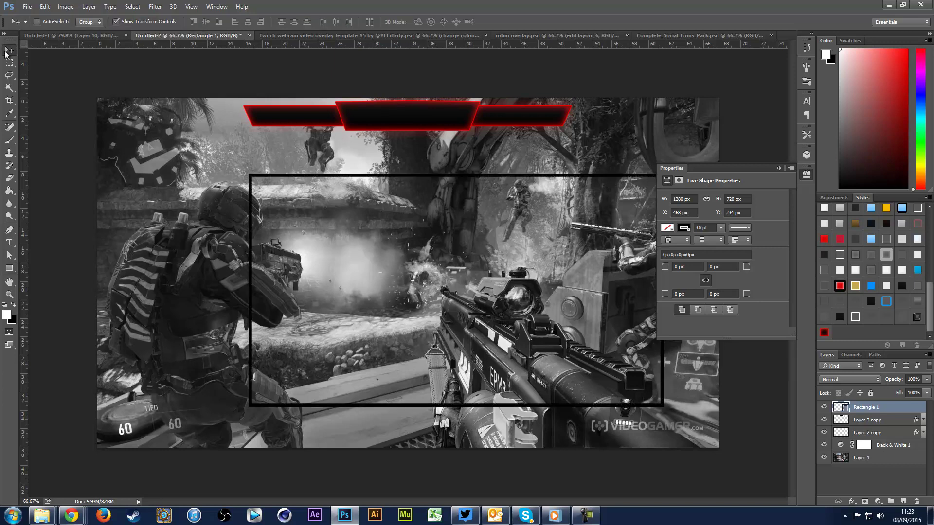
pyautogui.moveTo(304, 213); pyautogui.dragTo(287, 207)
pyautogui.hotkey('ctrl', ';')
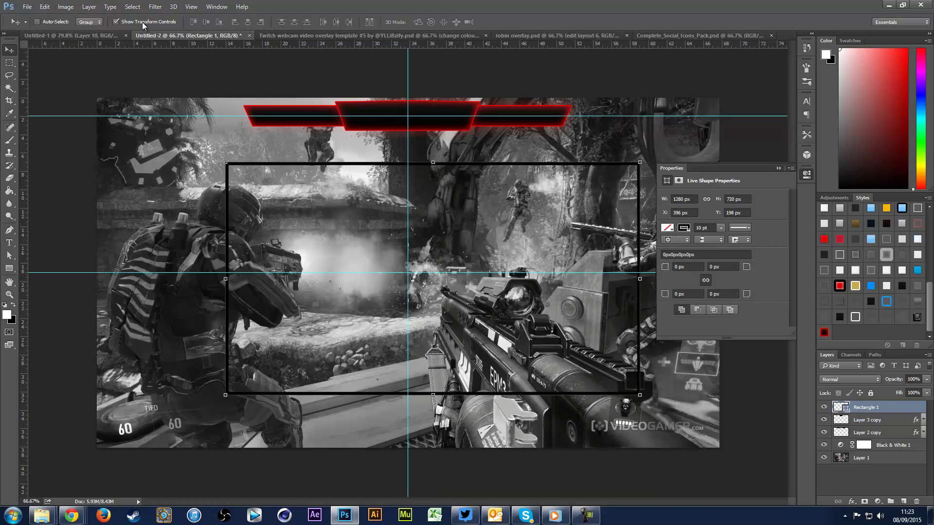
pyautogui.hotkey('ctrl', 't')
pyautogui.moveTo(228, 165); pyautogui.dragTo(454, 305)
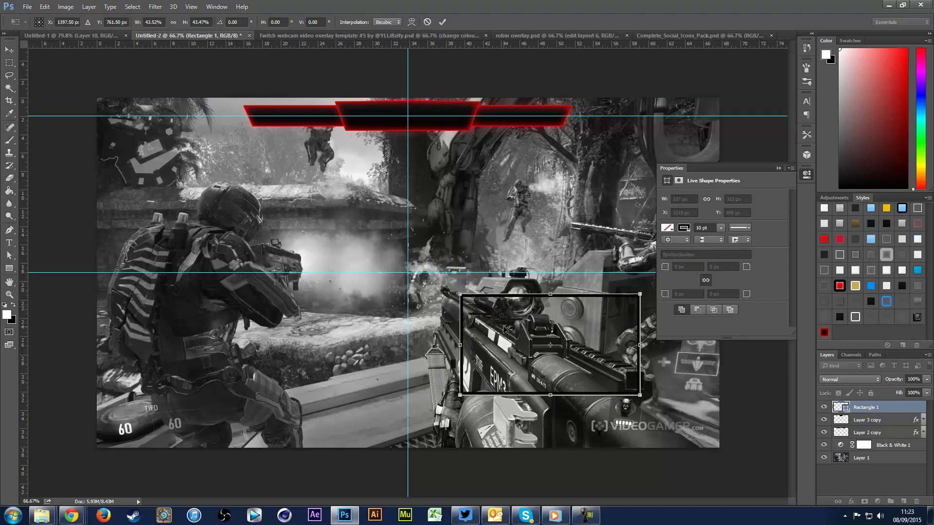
pyautogui.press('Return')
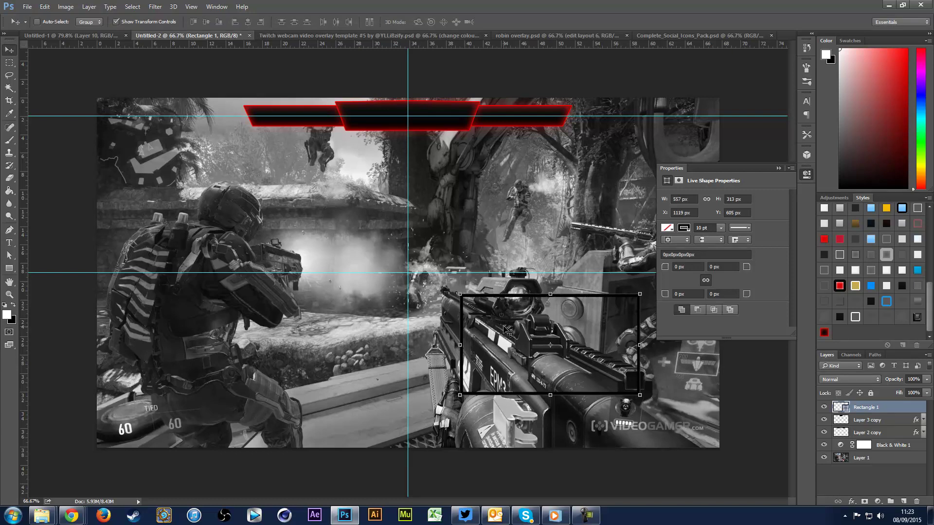
# - Try the frame centred on the vertical guide beneath the banners, at about X 681 px, Y 77 px
pyautogui.moveTo(508, 332); pyautogui.dragTo(365, 159)
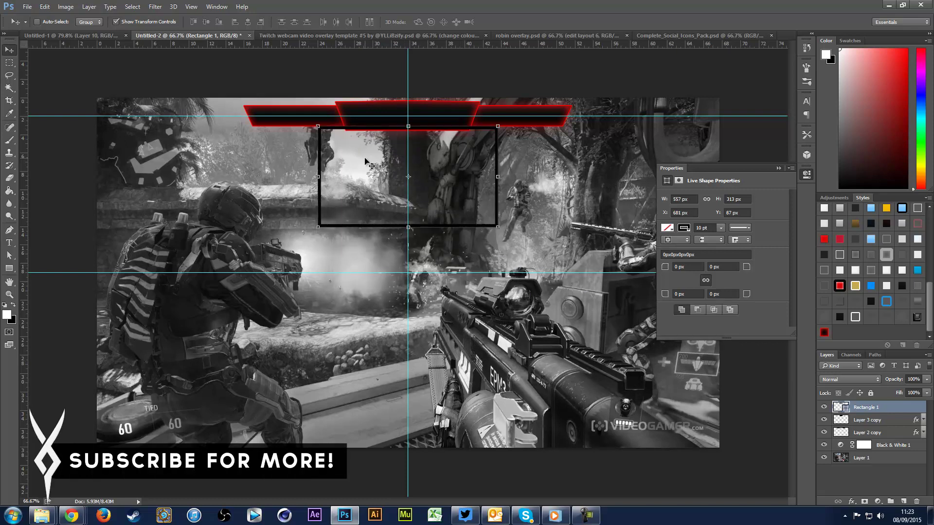
pyautogui.press('Up')
pyautogui.press('Up')
pyautogui.press('Up')
pyautogui.press('Up')
pyautogui.press('Up')
pyautogui.press('Up')
pyautogui.press('Up')
pyautogui.press('Up')
pyautogui.press('Up')
pyautogui.press('Up')
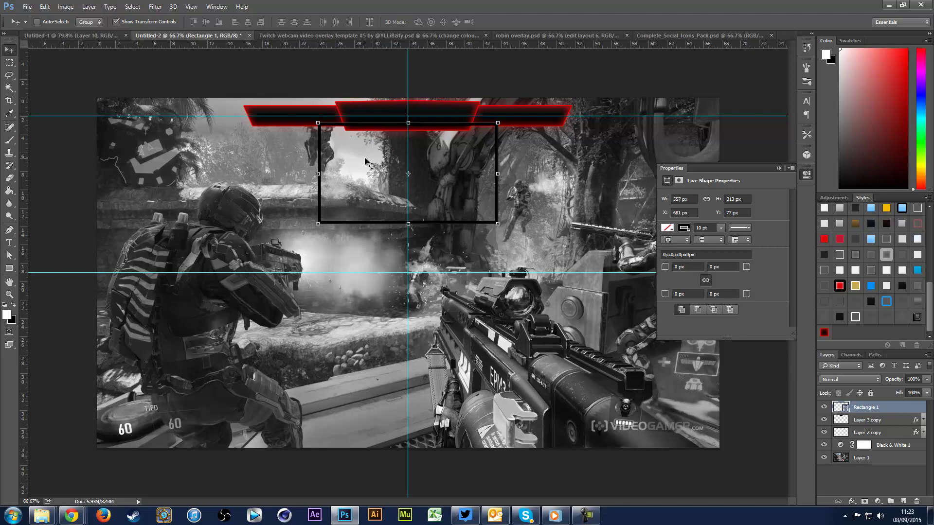
# - Move the frame over the upper right part of the image and copy the layer style of Layer 3 copy onto it
pyautogui.moveTo(377, 137); pyautogui.dragTo(543, 177)
pyautogui.click(783, 169)
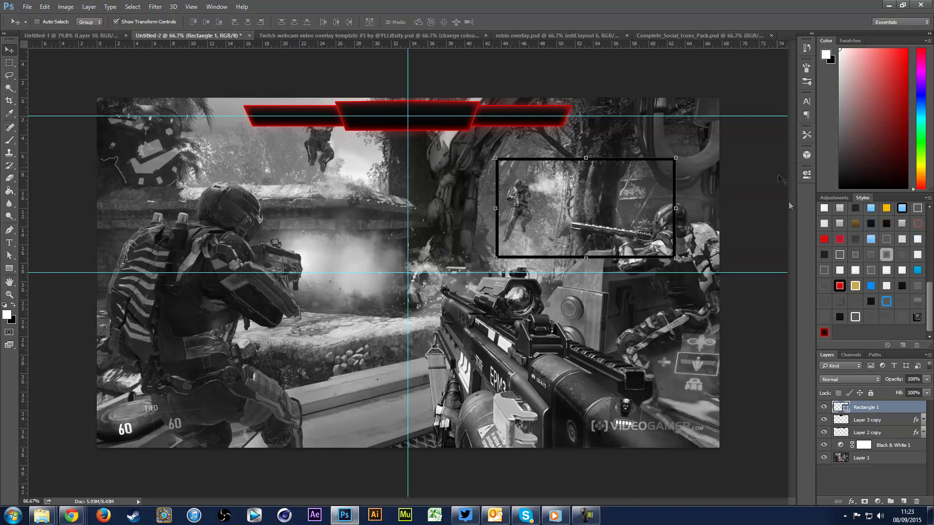
pyautogui.rightClick(894, 421)
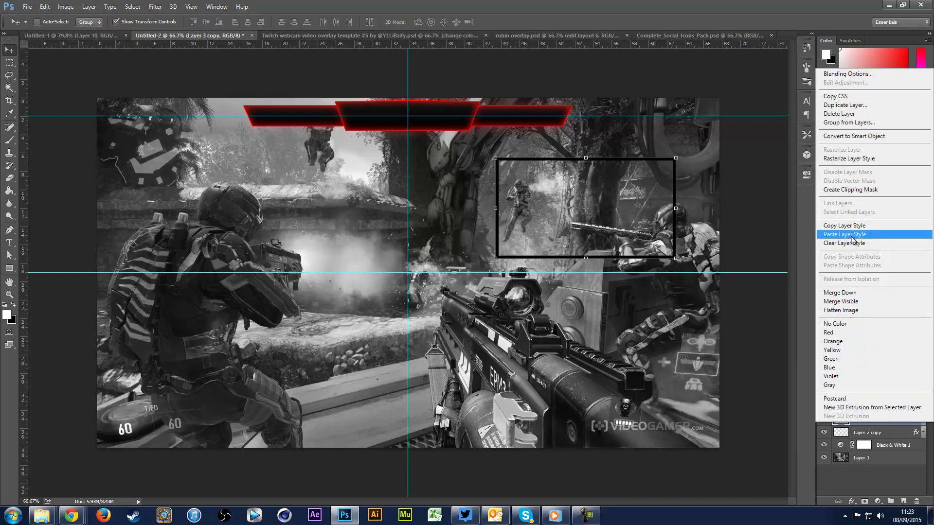
pyautogui.click(844, 225)
pyautogui.click(896, 408)
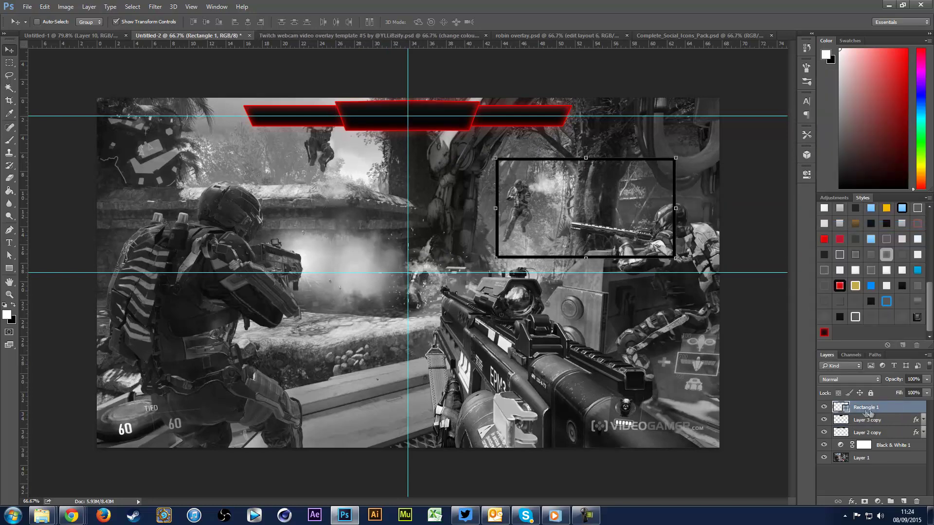
pyautogui.rightClick(894, 408)
pyautogui.click(883, 217)
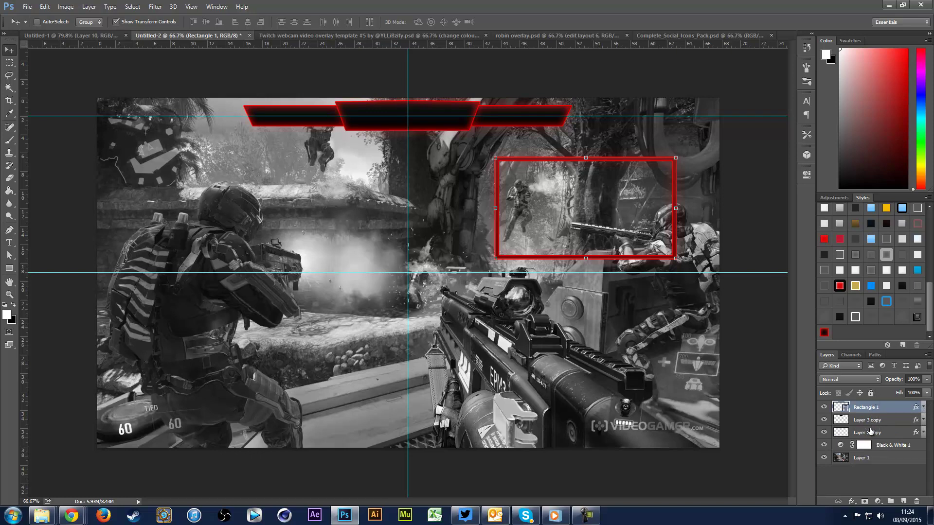
# - Reduce the Inner Glow size in the layer style of Rectangle 1
pyautogui.doubleClick(851, 407)
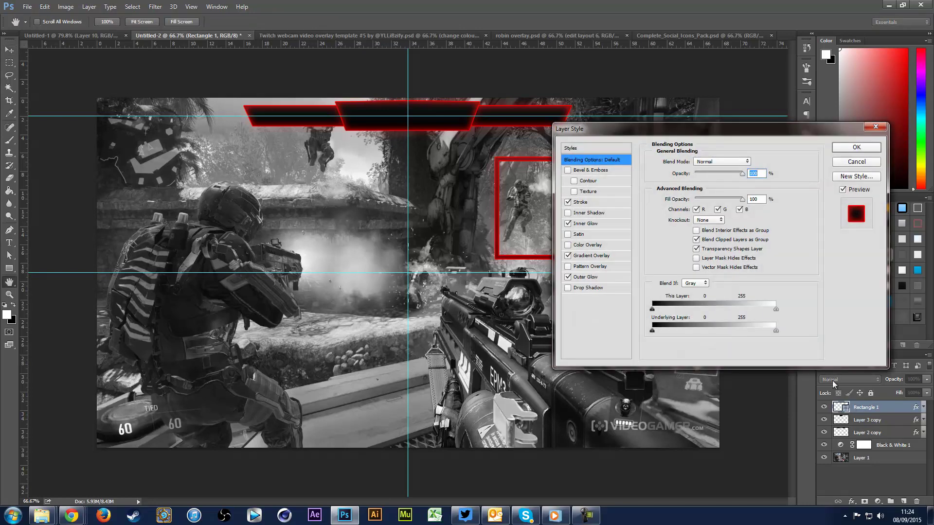
pyautogui.moveTo(644, 133); pyautogui.dragTo(720, 234)
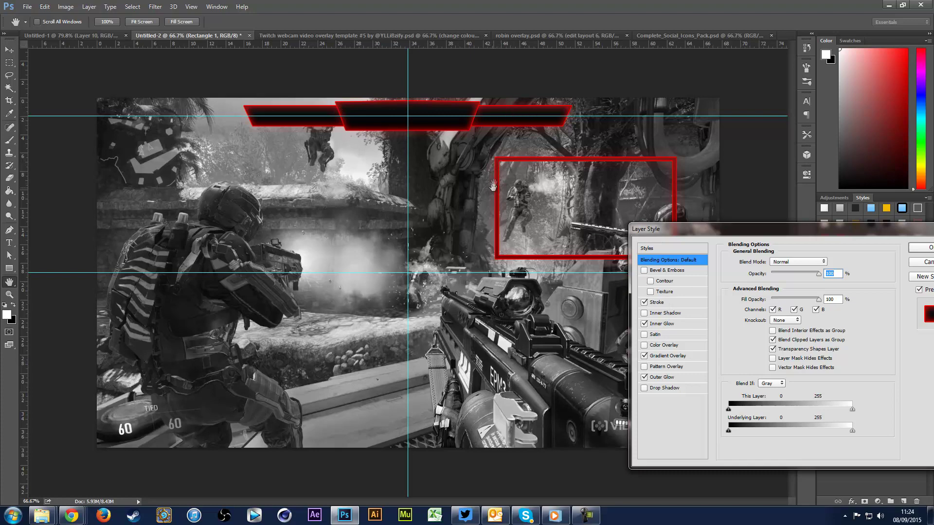
pyautogui.click(674, 324)
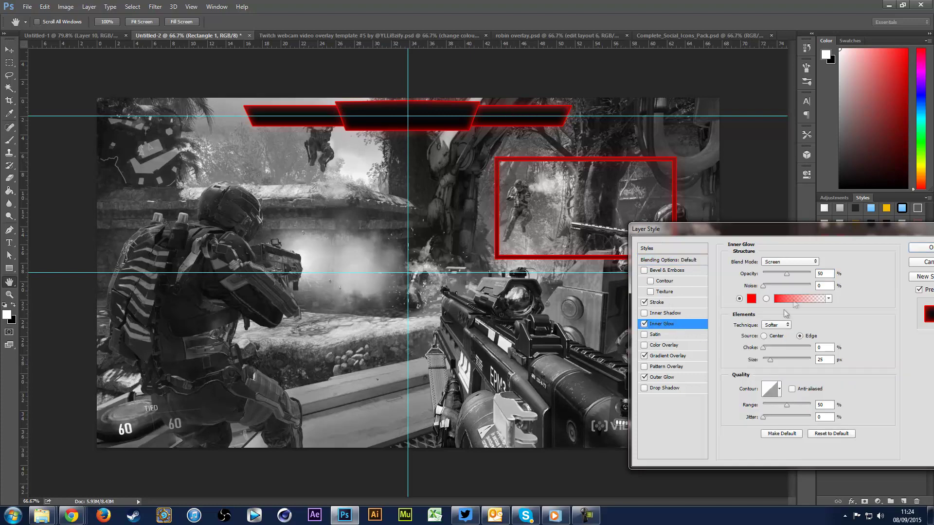
pyautogui.click(829, 358)
pyautogui.scroll(-7, 829, 358)
pyautogui.scroll(-8, 831, 359)
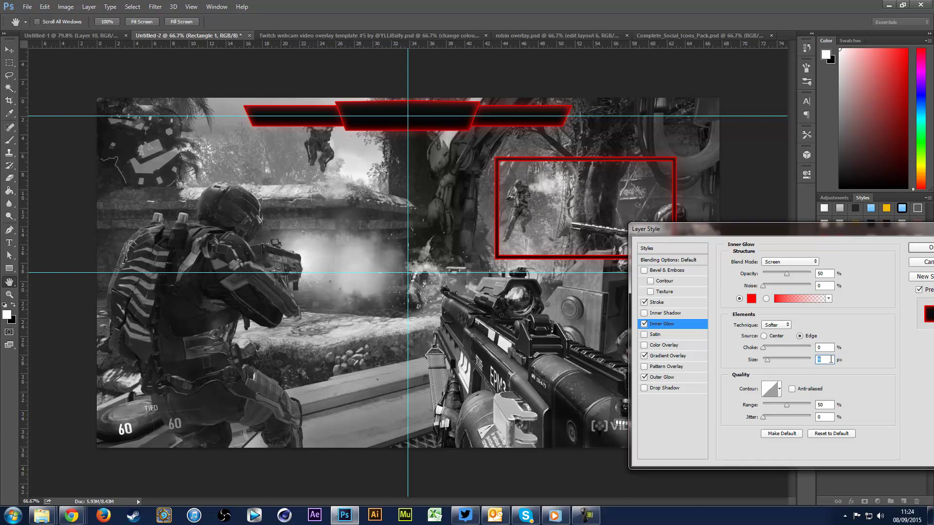
pyautogui.click(920, 247)
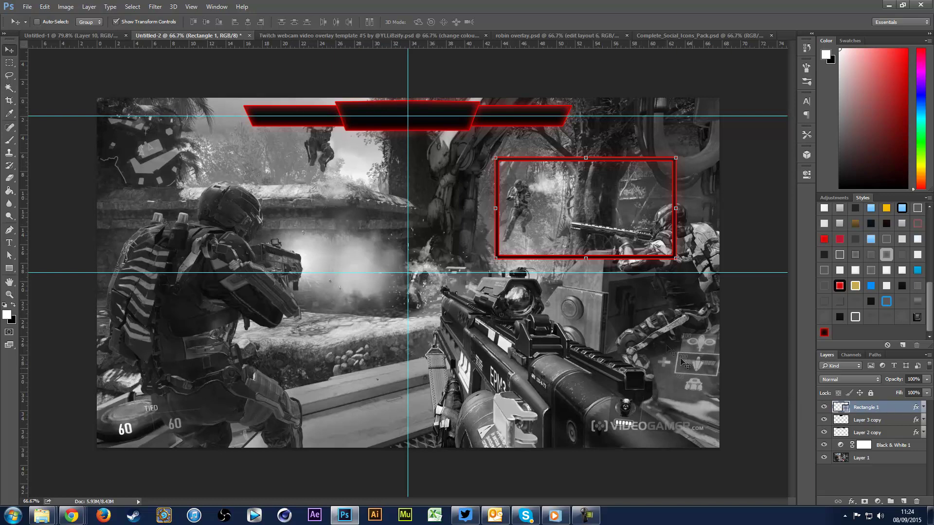
# - Put Rectangle 1, Layer 3 copy and Layer 2 copy into a new layer group and collapse the group
pyautogui.click(875, 483)
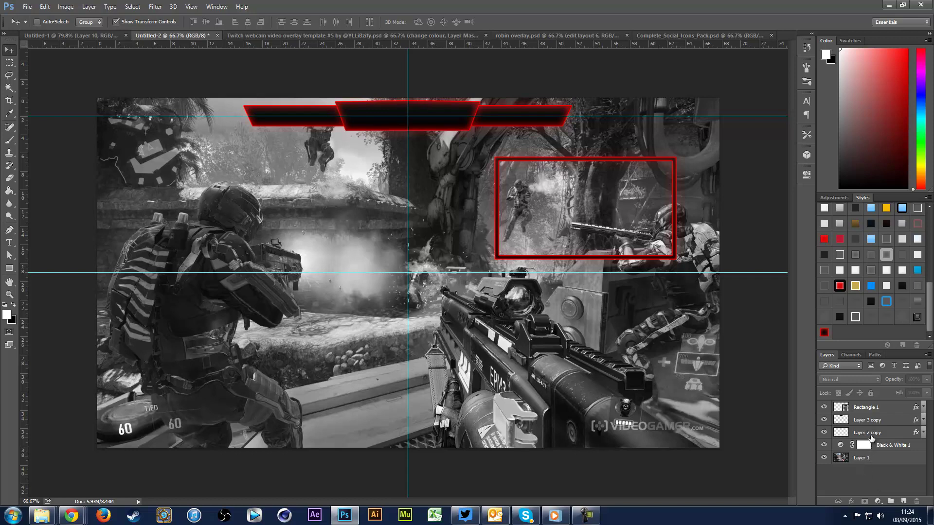
pyautogui.click(871, 436)
pyautogui.keyDown('shift'); pyautogui.click(865, 408); pyautogui.keyUp('shift')
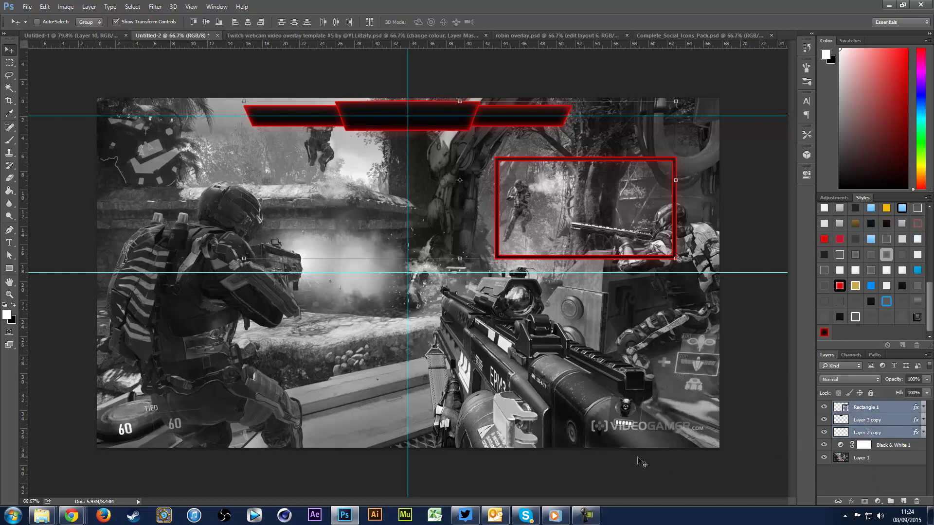
pyautogui.click(888, 502)
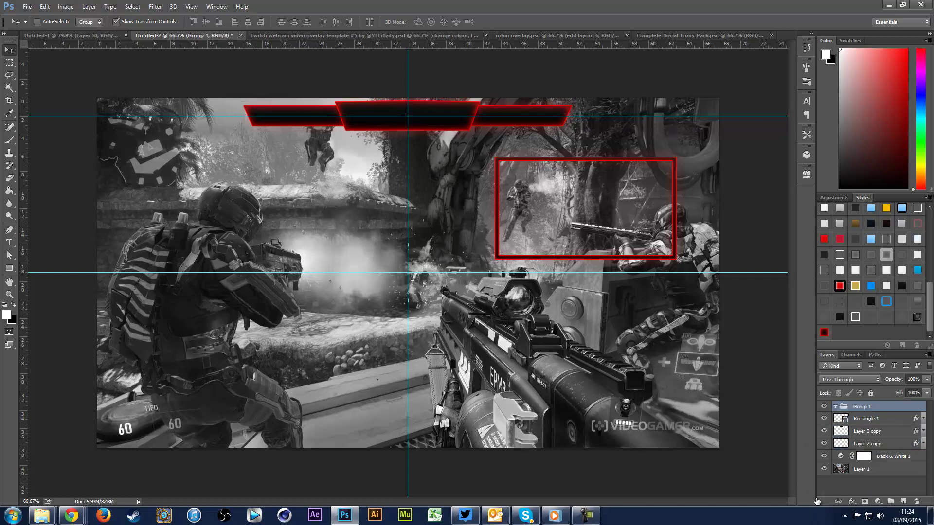
pyautogui.click(868, 420)
pyautogui.keyDown('shift'); pyautogui.click(868, 445); pyautogui.keyUp('shift')
pyautogui.moveTo(867, 443); pyautogui.dragTo(864, 412)
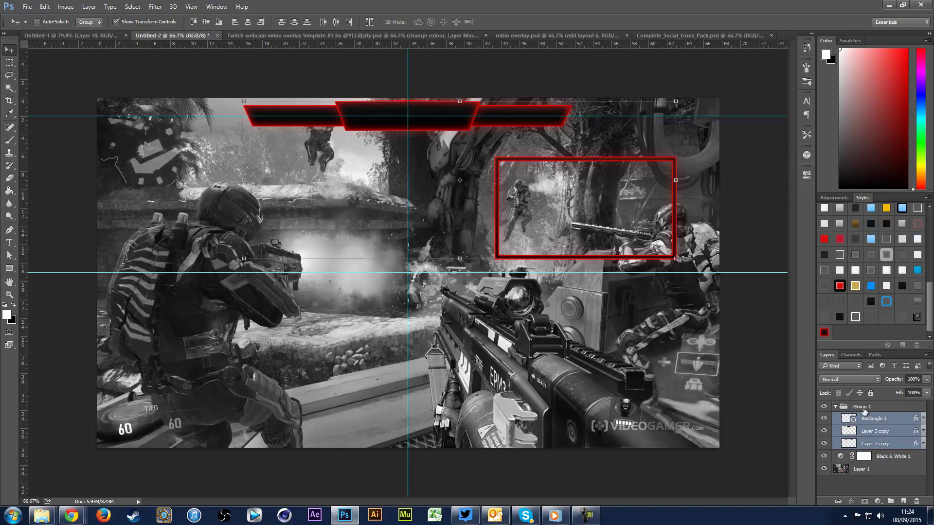
pyautogui.click(836, 406)
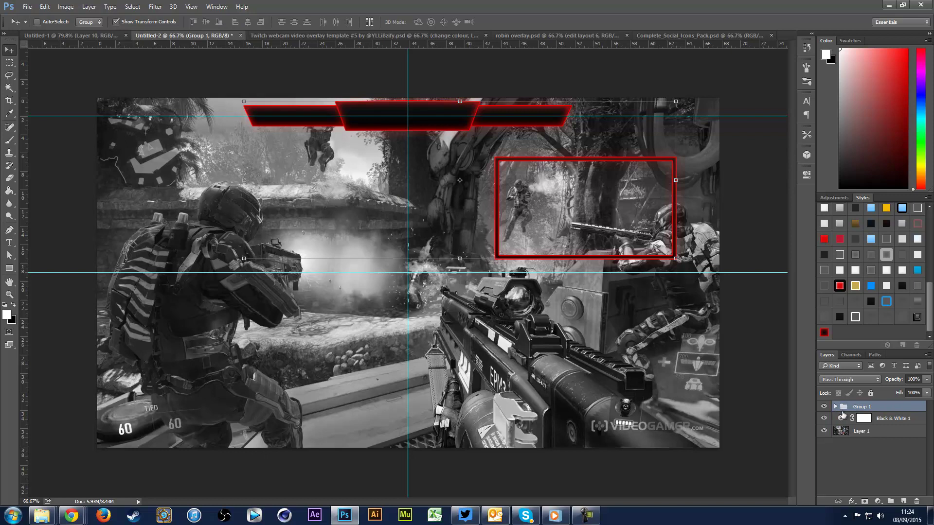
# - Rename the layer group as overlay
pyautogui.hotkey('ctrl', 'g')
pyautogui.hotkey('ctrl', 'z')
pyautogui.doubleClick(862, 406)
pyautogui.write('c')
pyautogui.write('verlay')
pyautogui.press('Return')
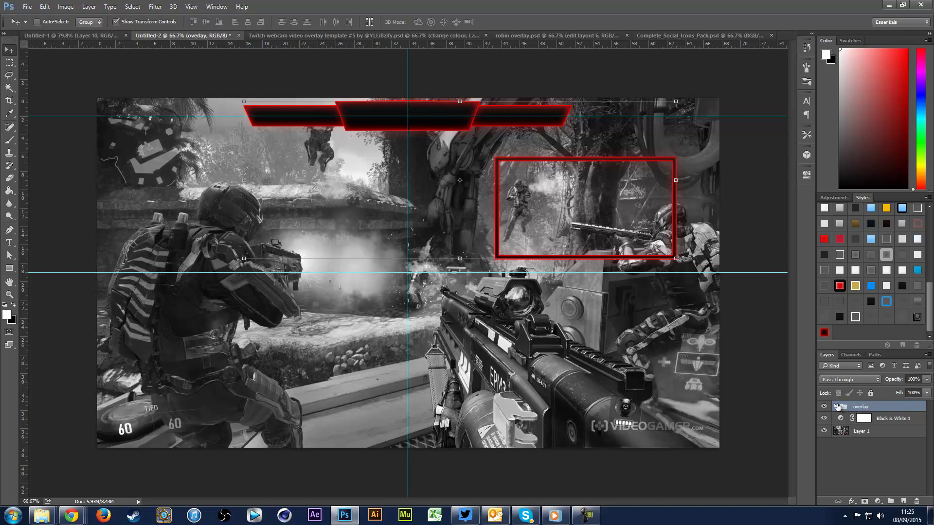
# - Draw a tall, narrow rectangle shape of about 53 × 438 px over the left soldier, inside the overlay group
pyautogui.click(836, 407)
pyautogui.click(870, 419)
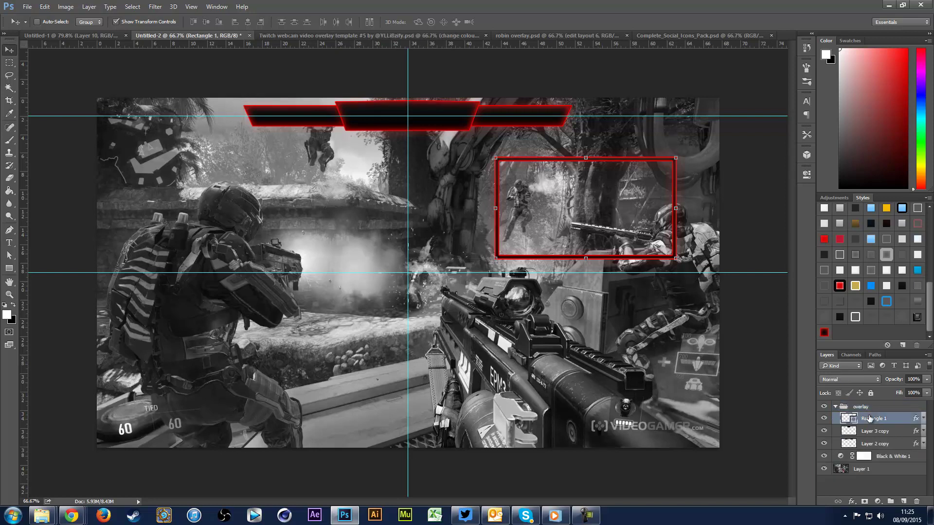
pyautogui.click(877, 408)
pyautogui.click(12, 270)
pyautogui.click(39, 270)
pyautogui.moveTo(150, 155); pyautogui.dragTo(167, 291)
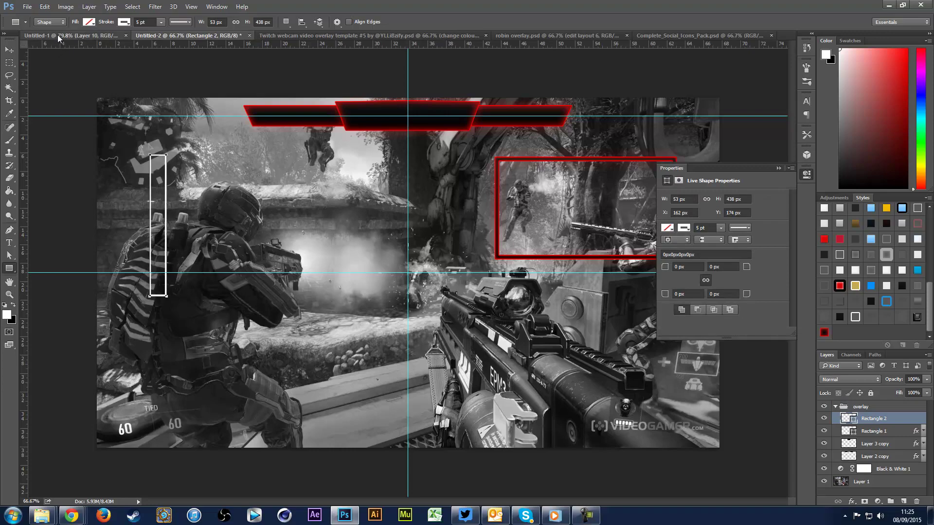
# - Switch to Untitled-1 and examine the webcam frame and name banners close up
pyautogui.click(57, 34)
pyautogui.hotkey('ctrl', '+')
pyautogui.hotkey('ctrl', '+')
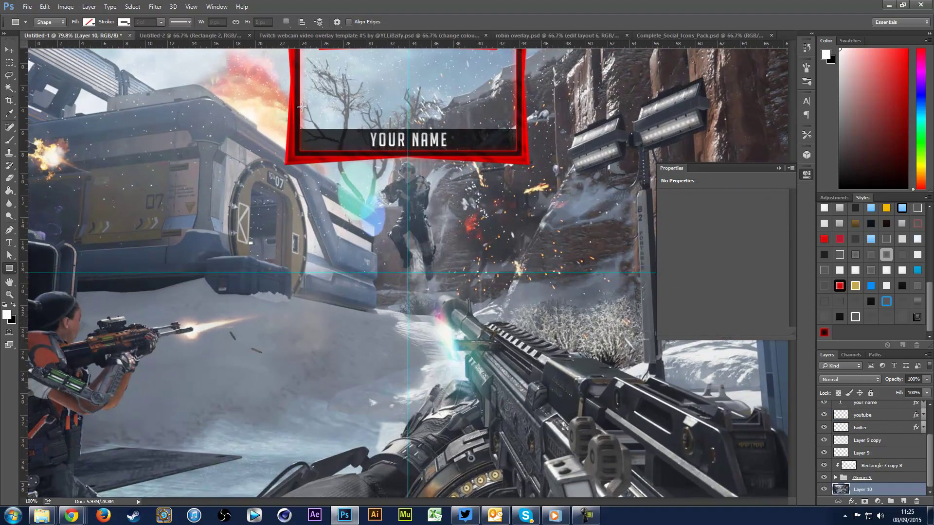
pyautogui.scroll(5, 300, 106)
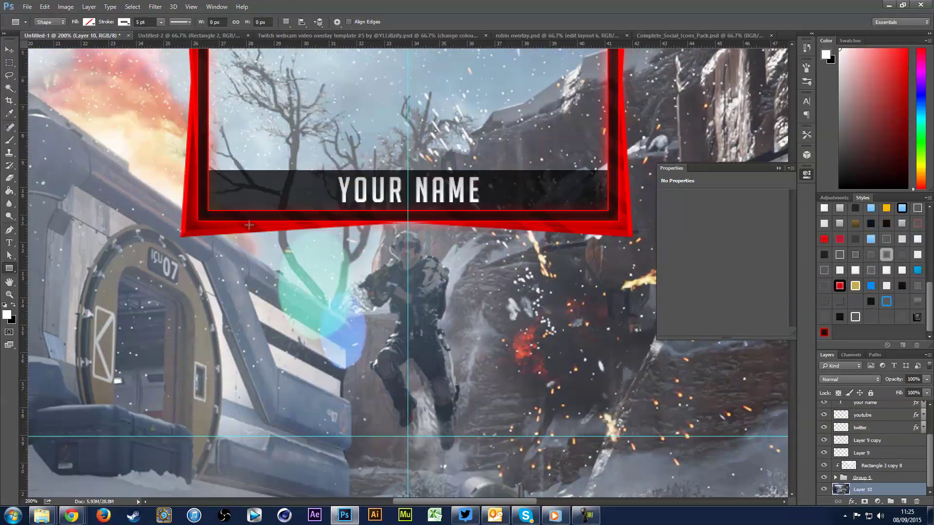
pyautogui.scroll(7, 289, 217)
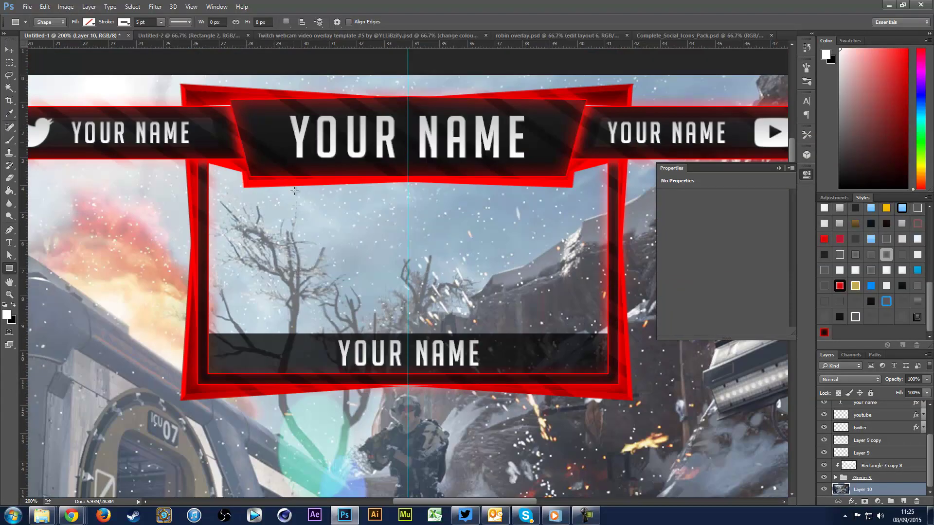
# - Return to Untitled-2 and draw a second tall rectangle of about 66 × 612 px beside the first narrow one
pyautogui.click(188, 36)
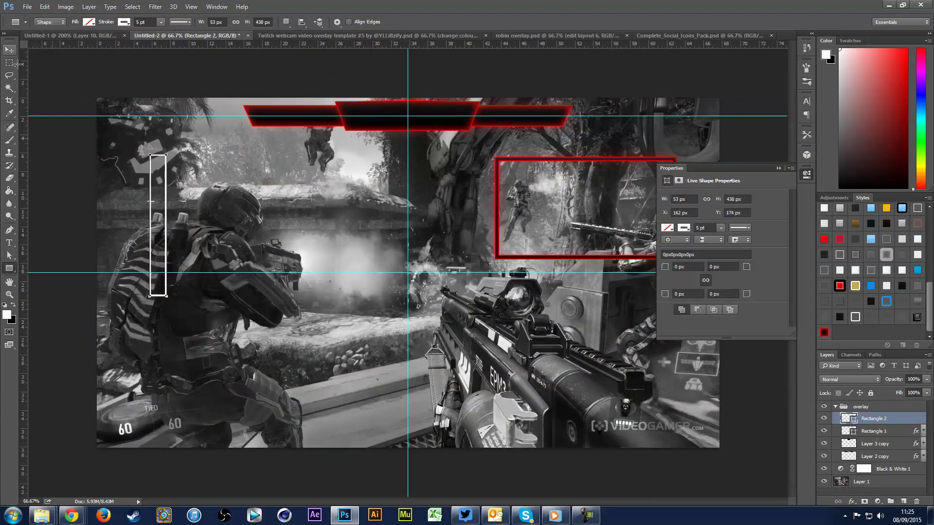
pyautogui.rightClick(12, 269)
pyautogui.click(43, 265)
pyautogui.moveTo(218, 164)
pyautogui.mouseDown()
pyautogui.moveTo(241, 301)
pyautogui.moveTo(239, 363)
pyautogui.mouseUp()
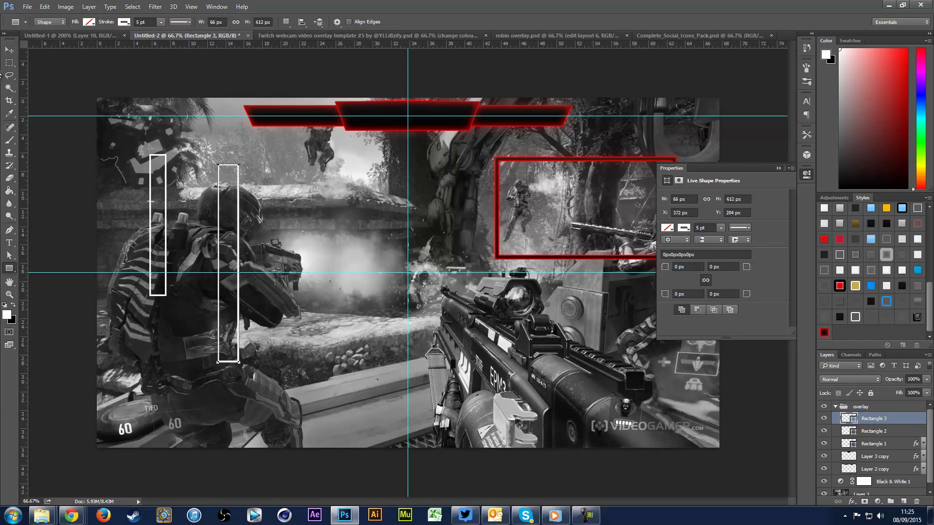
# - Delete the first narrow rectangle's layer, Rectangle 2, from the overlay group
pyautogui.press('v')
pyautogui.click(855, 434)
pyautogui.press('Delete')
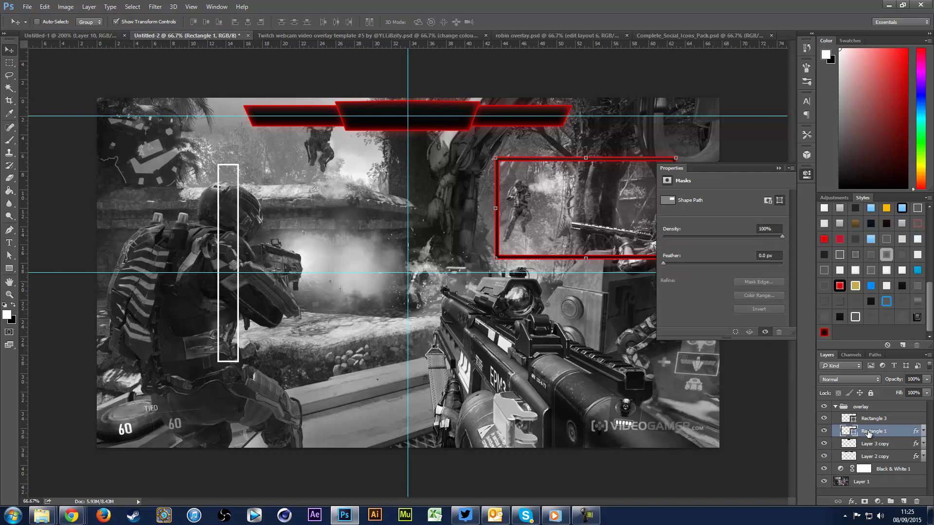
# - Give the remaining tall rectangle, Rectangle 3, a solid white fill and remove its stroke
pyautogui.click(874, 419)
pyautogui.rightClick(9, 268)
pyautogui.click(44, 267)
pyautogui.click(87, 22)
pyautogui.click(48, 73)
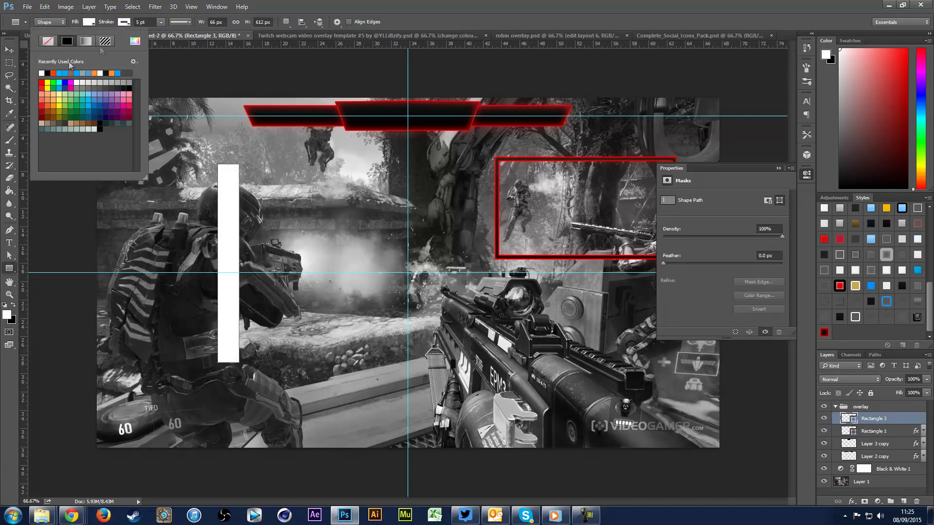
pyautogui.click(125, 22)
pyautogui.click(125, 21)
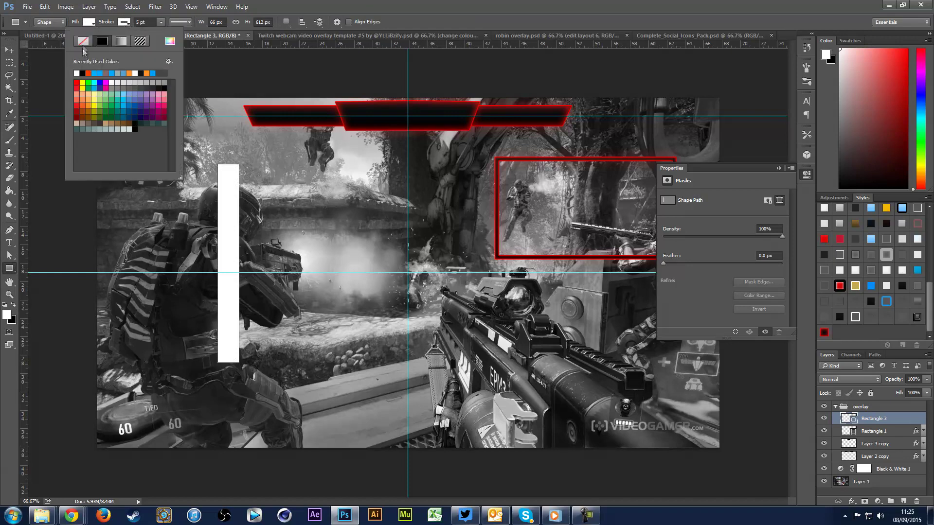
# - Duplicate the white bar, narrow the copy to a thin stripe and place it just right of the bar
pyautogui.click(9, 50)
pyautogui.moveTo(319, 225); pyautogui.dragTo(306, 234)
pyautogui.hotkey('ctrl', 'j')
pyautogui.moveTo(201, 273); pyautogui.dragTo(219, 274)
pyautogui.press('Return')
pyautogui.moveTo(278, 305); pyautogui.dragTo(292, 309)
# - Duplicate the thin stripe, narrow the copy further and place it along the left side of the wide bar
pyautogui.hotkey('ctrl', 'j')
pyautogui.moveTo(229, 274); pyautogui.dragTo(233, 278)
pyautogui.press('Return')
pyautogui.moveTo(276, 305); pyautogui.dragTo(240, 308)
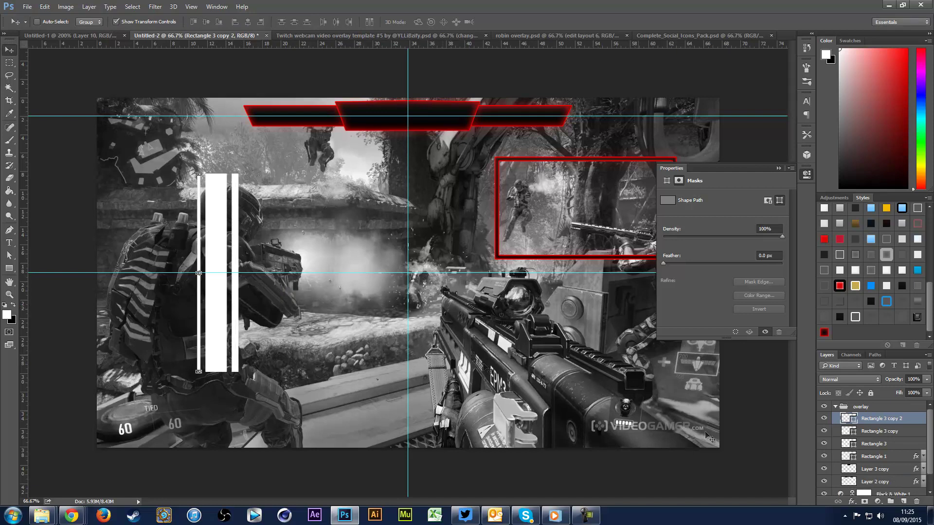
# - Duplicate the wide bar, make the copy somewhat narrower and place it to the left of the other stripes
pyautogui.click(882, 444)
pyautogui.hotkey('ctrl', 'j')
pyautogui.moveTo(216, 276); pyautogui.dragTo(182, 273)
pyautogui.press('Return')
pyautogui.moveTo(284, 311); pyautogui.dragTo(278, 312)
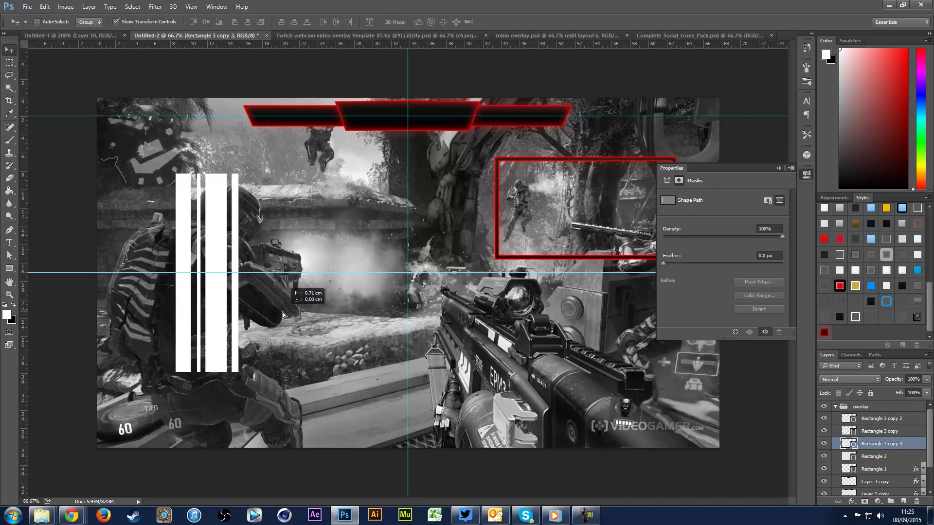
# - Shift all four white stripes together slightly to the right and merge them into a single layer
pyautogui.click(884, 419)
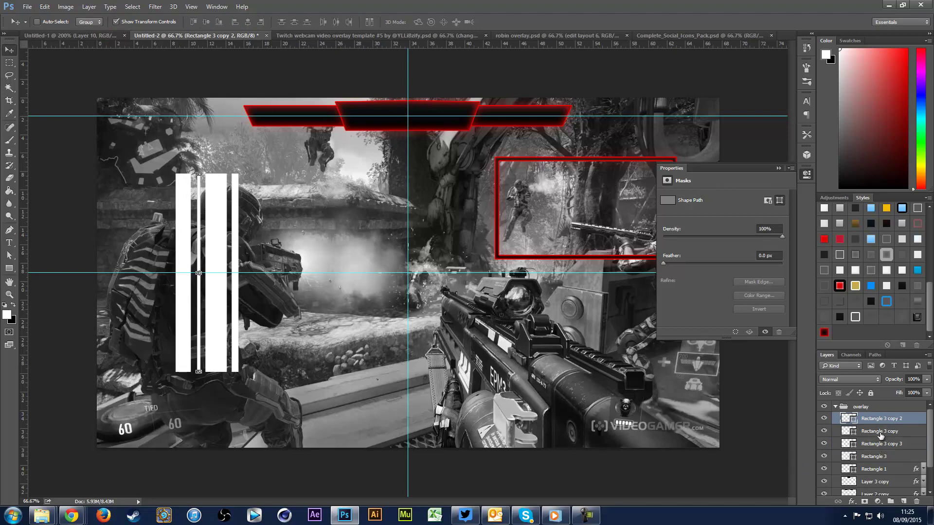
pyautogui.keyDown('shift'); pyautogui.click(876, 457); pyautogui.keyUp('shift')
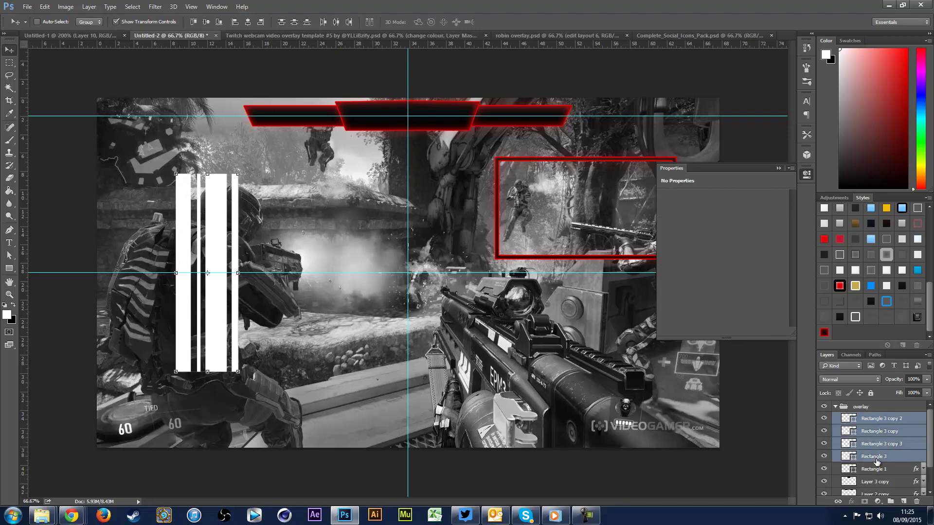
pyautogui.moveTo(519, 336)
pyautogui.mouseDown()
pyautogui.moveTo(446, 337)
pyautogui.moveTo(537, 332)
pyautogui.mouseUp()
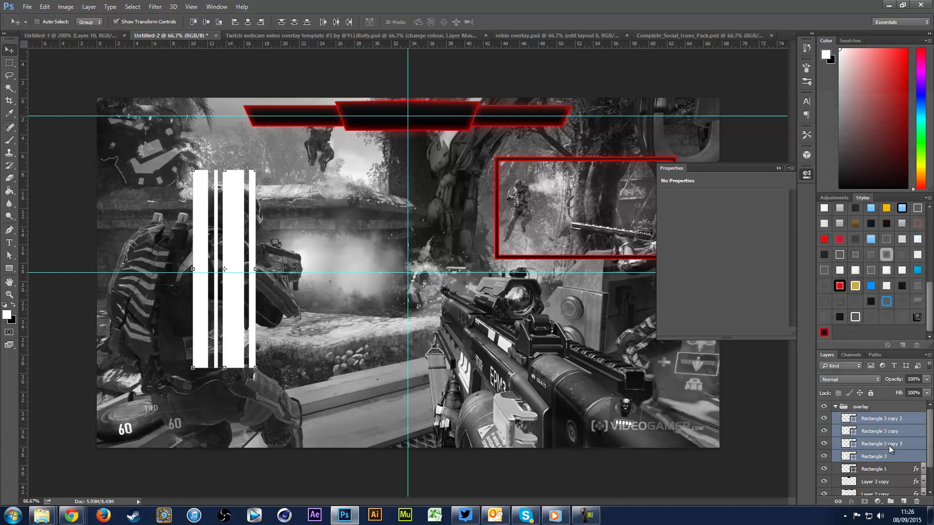
pyautogui.rightClick(889, 447)
pyautogui.click(858, 174)
pyautogui.rightClick(864, 443)
pyautogui.click(853, 306)
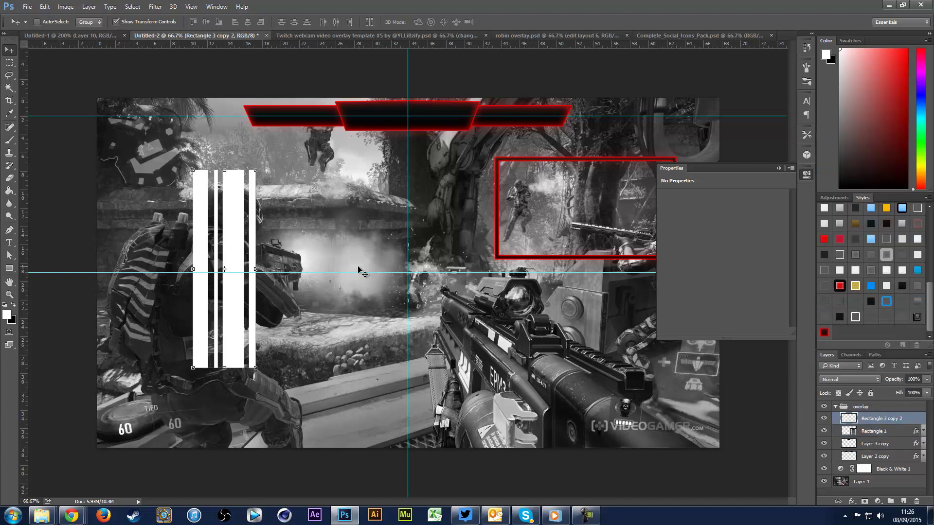
# - Fade out the upper and lower ends of the white stripes with a soft 250 px eraser
pyautogui.moveTo(9, 177); pyautogui.dragTo(33, 179)
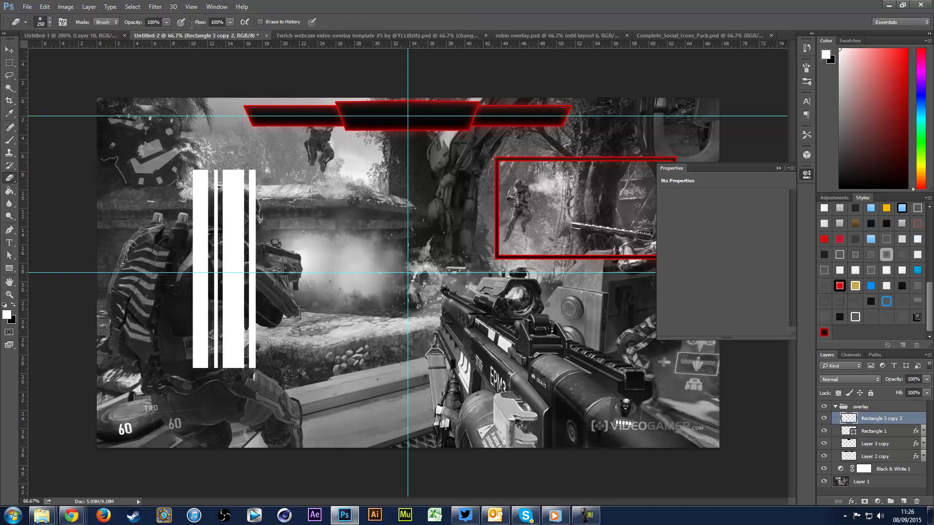
pyautogui.click(50, 22)
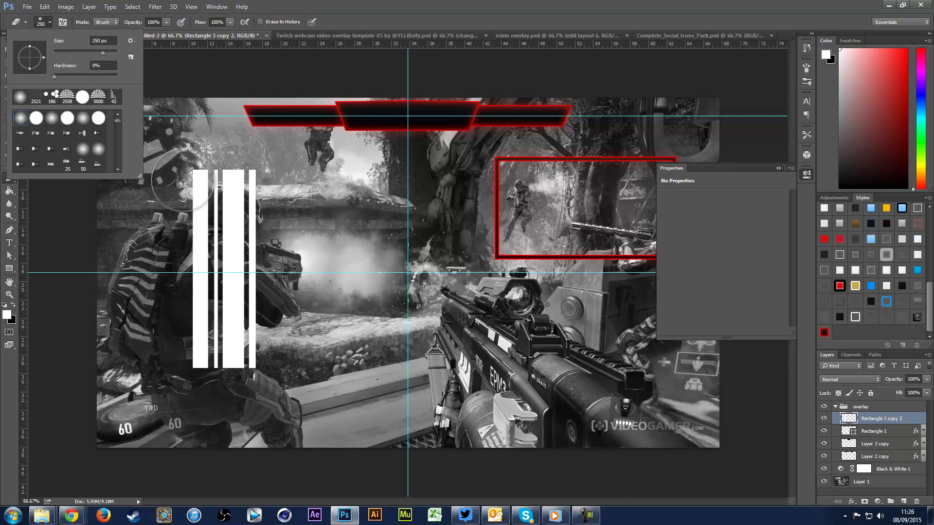
pyautogui.moveTo(183, 174)
pyautogui.mouseDown()
pyautogui.moveTo(154, 161)
pyautogui.moveTo(253, 171)
pyautogui.mouseUp()
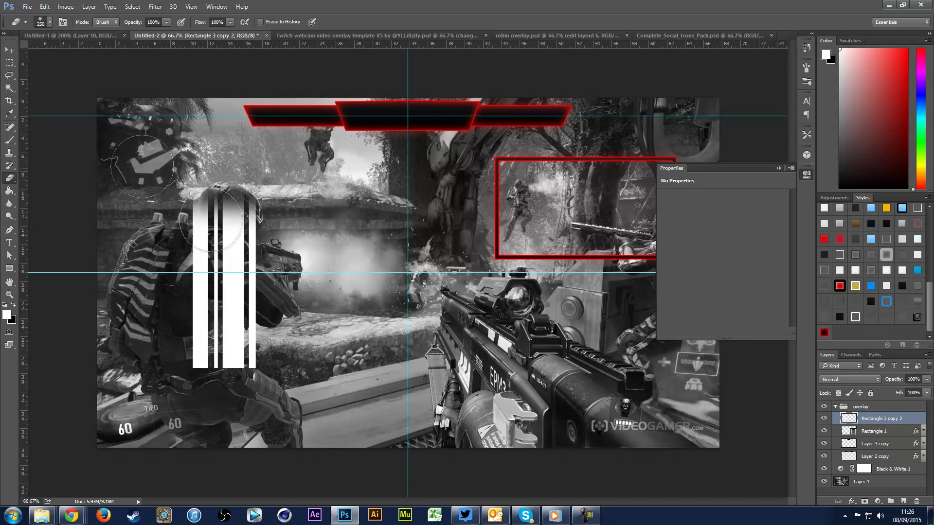
pyautogui.moveTo(160, 375)
pyautogui.mouseDown()
pyautogui.moveTo(235, 373)
pyautogui.moveTo(300, 350)
pyautogui.mouseUp()
pyautogui.click(10, 50)
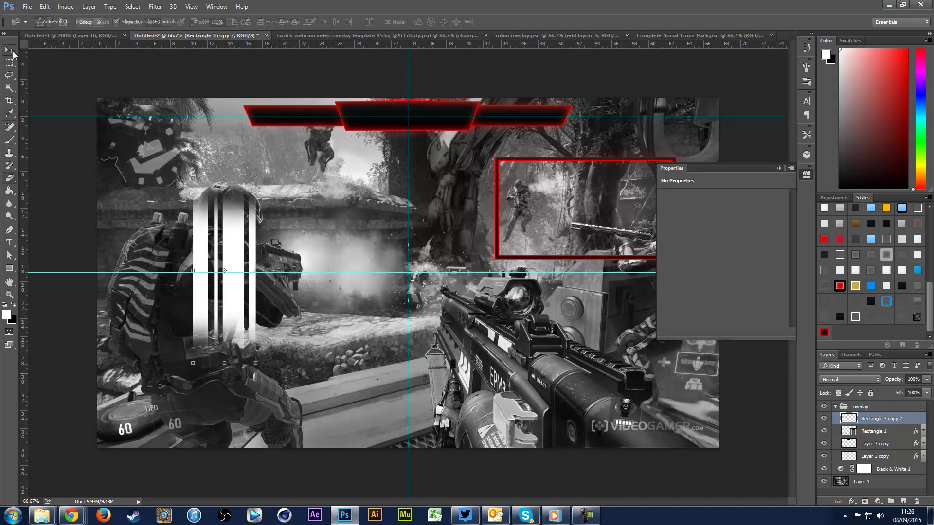
# - Set the merged stripes' blend mode to Overlay and move them up over the left name banner
pyautogui.click(841, 381)
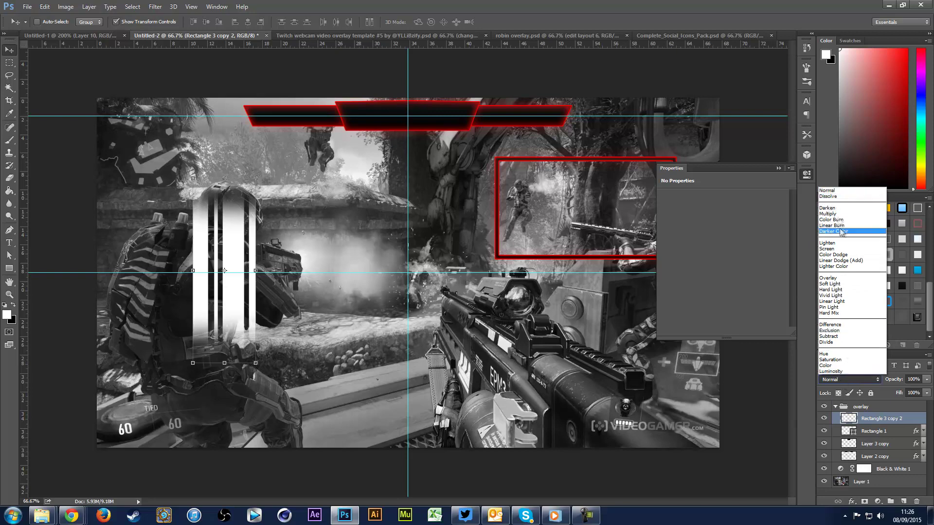
pyautogui.click(828, 278)
pyautogui.moveTo(308, 366); pyautogui.dragTo(360, 240)
# - Move the stripes layer out above the overlay group and clip it to that group
pyautogui.moveTo(869, 423); pyautogui.dragTo(856, 403)
pyautogui.click(836, 419)
pyautogui.click(851, 417)
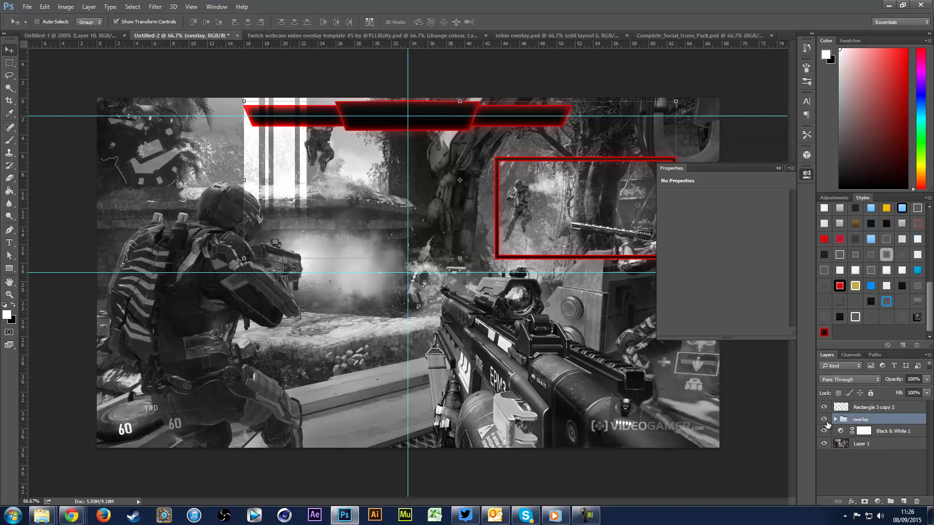
pyautogui.click(862, 411)
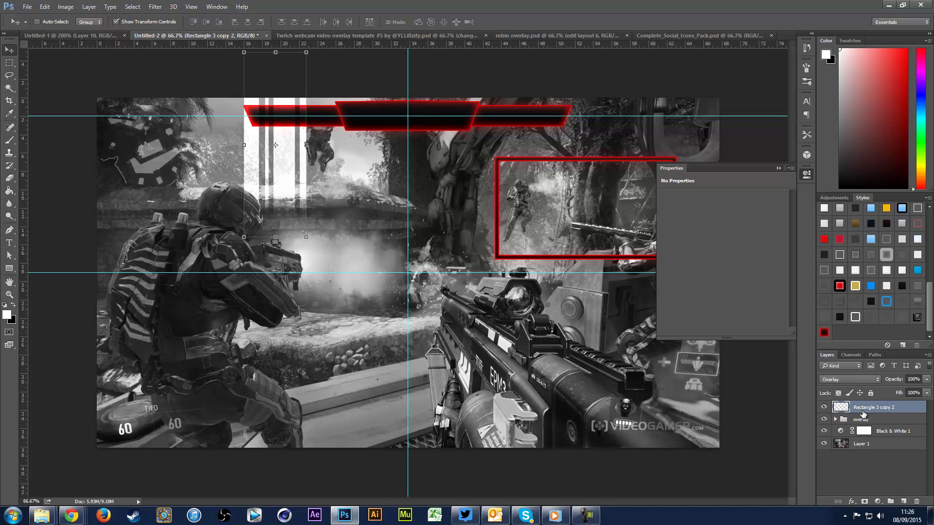
pyautogui.moveTo(863, 414); pyautogui.dragTo(862, 409)
pyautogui.keyDown('alt'); pyautogui.click(862, 412); pyautogui.keyUp('alt')
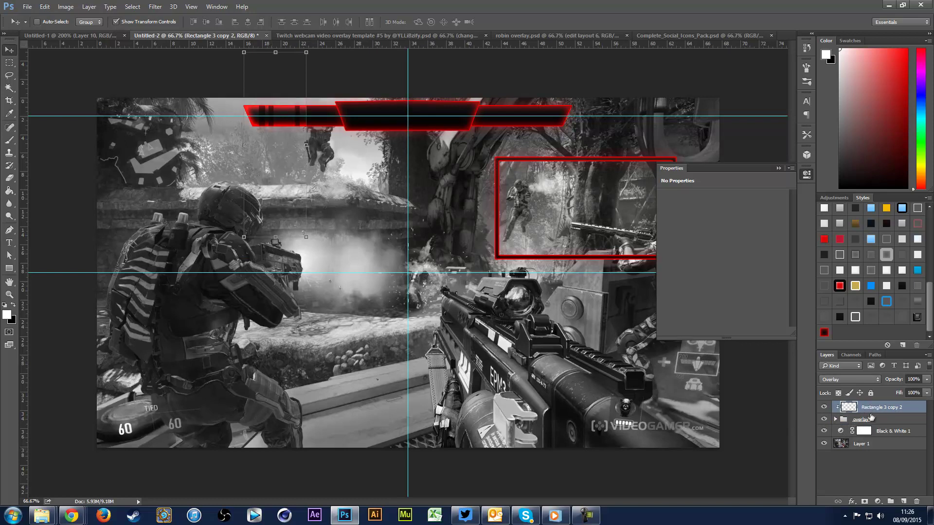
pyautogui.keyDown('alt'); pyautogui.click(868, 412); pyautogui.keyUp('alt')
pyautogui.keyDown('alt'); pyautogui.click(869, 412); pyautogui.keyUp('alt')
# - Rotate the stripes to a diagonal and spread copies of them across the name banners and webcam frame
pyautogui.moveTo(265, 179); pyautogui.dragTo(598, 224)
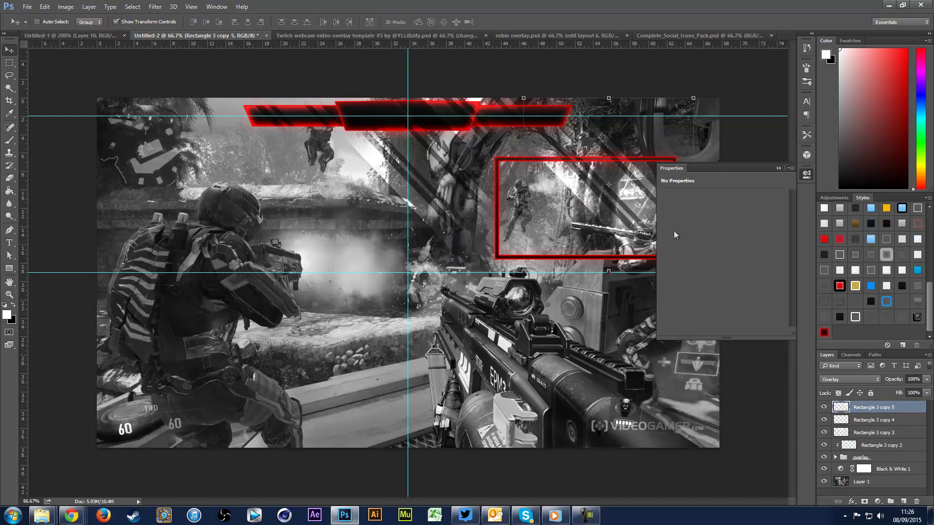
pyautogui.click(778, 168)
pyautogui.moveTo(489, 196); pyautogui.dragTo(695, 318)
# - Release the clipped stripe layer and merge all six stripe layers into one
pyautogui.click(880, 471)
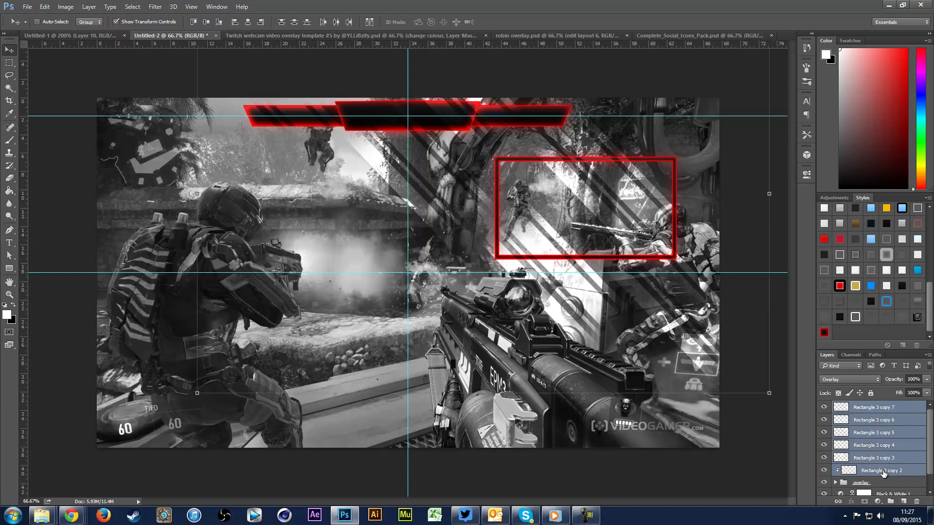
pyautogui.hotkey('ctrl', 'alt', 'g')
pyautogui.keyDown('shift'); pyautogui.click(879, 407); pyautogui.keyUp('shift')
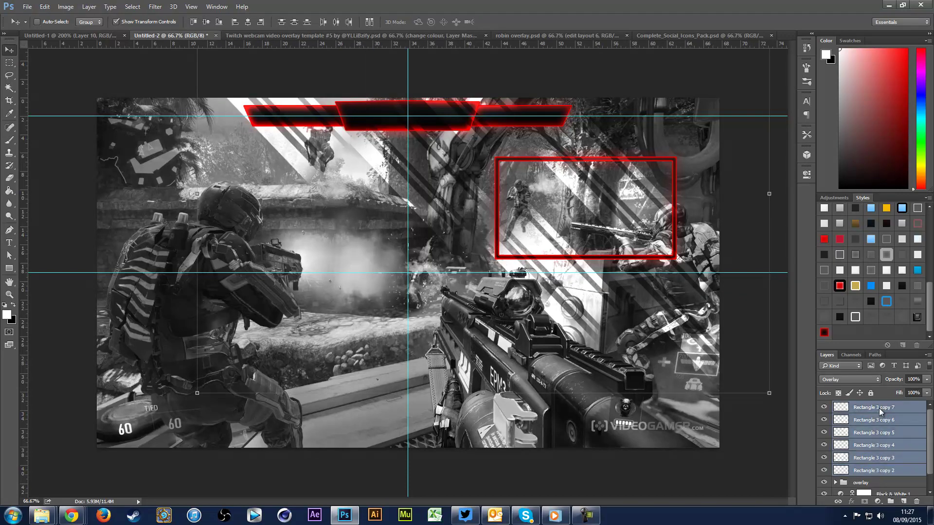
pyautogui.rightClick(879, 408)
pyautogui.click(880, 277)
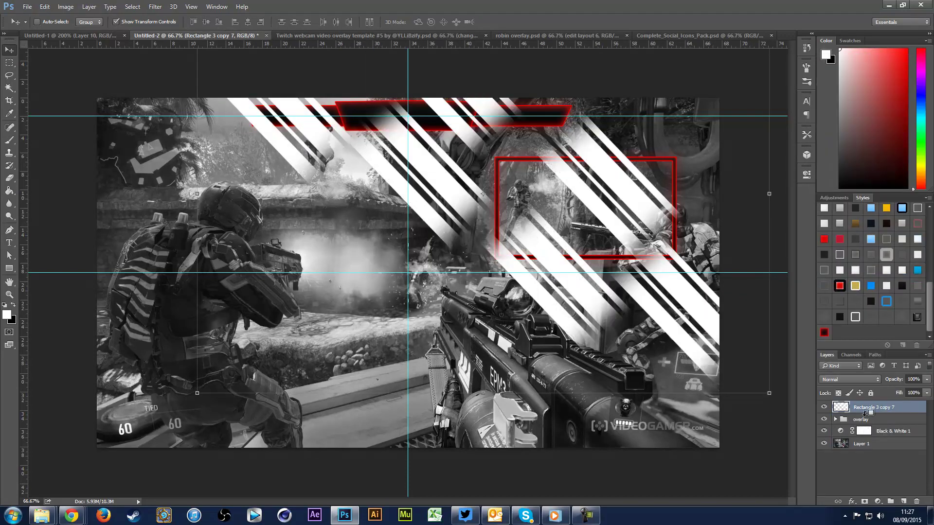
# - Clip the merged diagonal stripes to the overlay group and set their blend mode to Overlay
pyautogui.keyDown('alt'); pyautogui.click(869, 414); pyautogui.keyUp('alt')
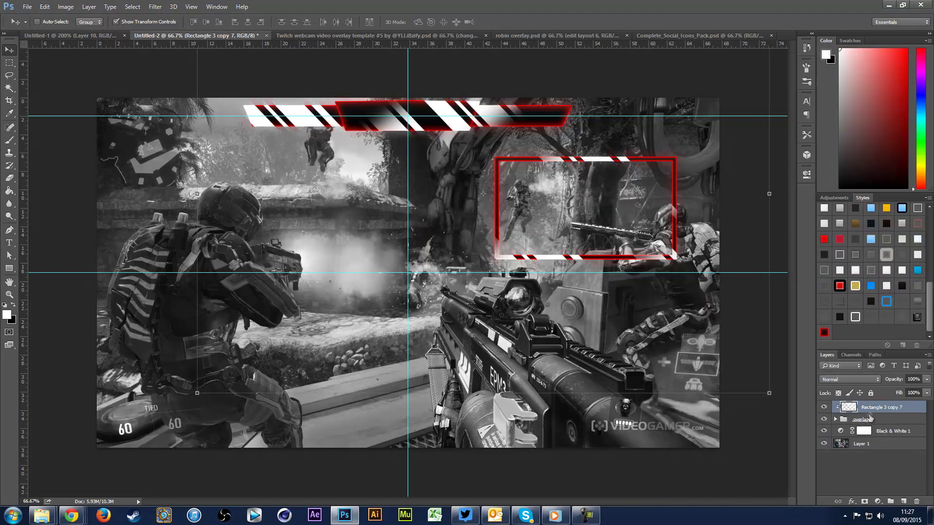
pyautogui.click(858, 382)
pyautogui.click(836, 282)
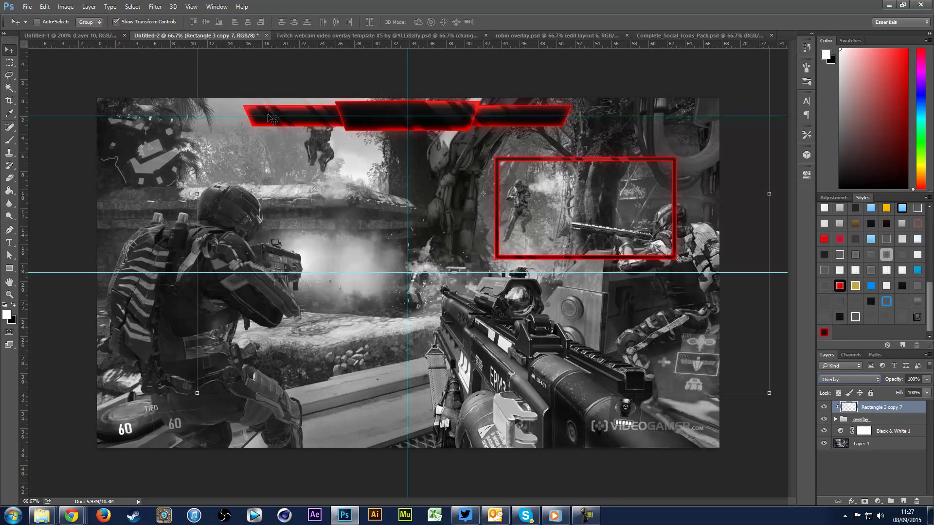
# - Set the stripes layer's opacity to 50% and hide the guides
pyautogui.click(913, 379)
pyautogui.write('50')
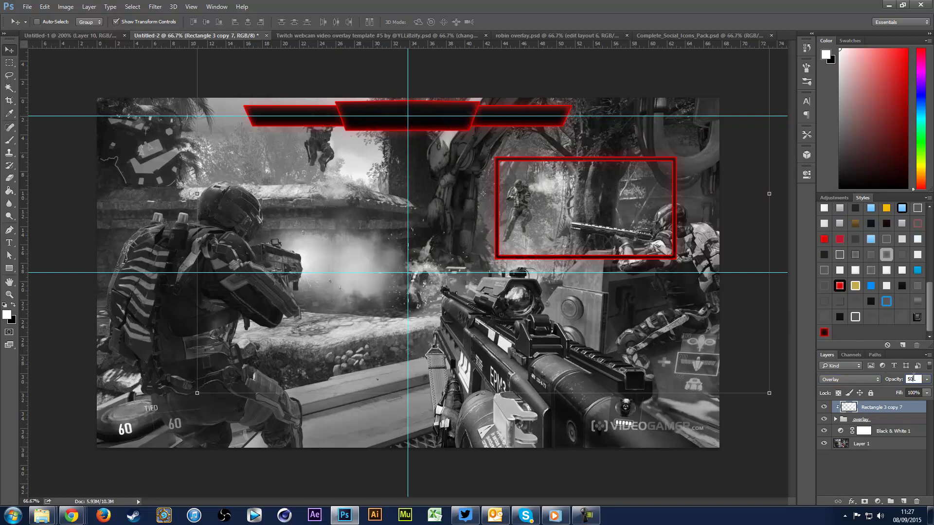
pyautogui.press('Return')
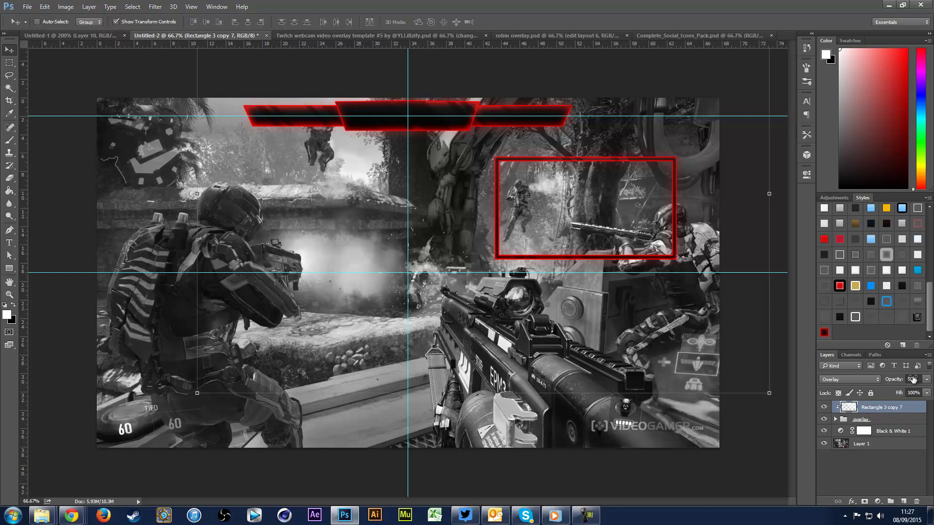
pyautogui.hotkey('ctrl', 'h')
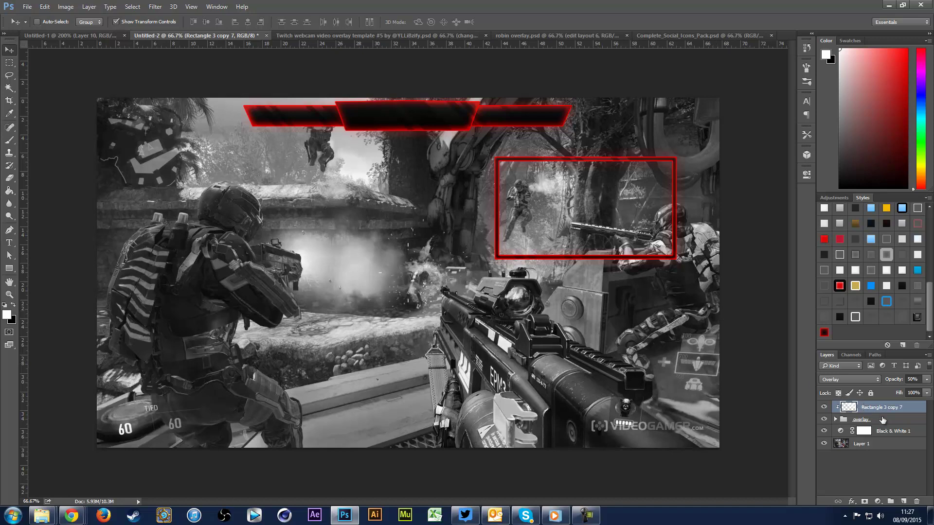
# - On a new layer, paint soft white 500 px brush spots over the left banner, rifle scope and webcam frame's upper-right corner
pyautogui.click(903, 501)
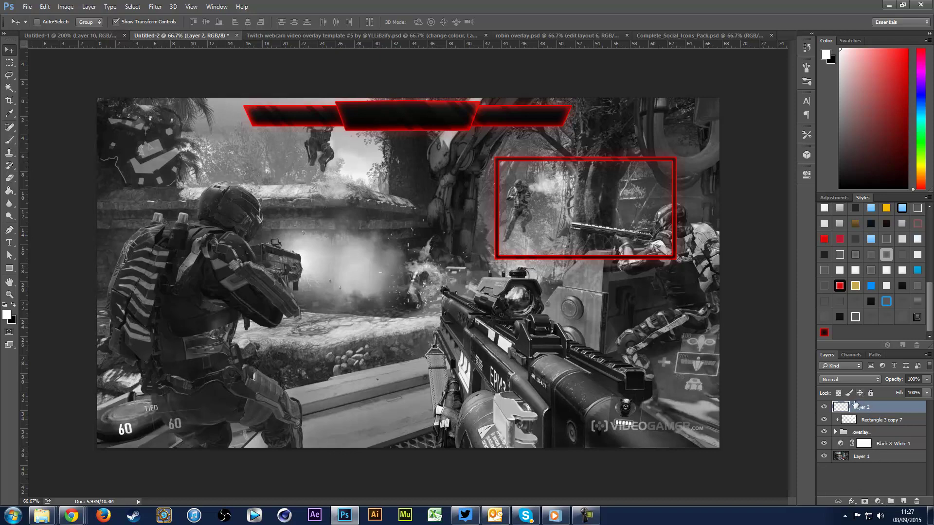
pyautogui.click(10, 140)
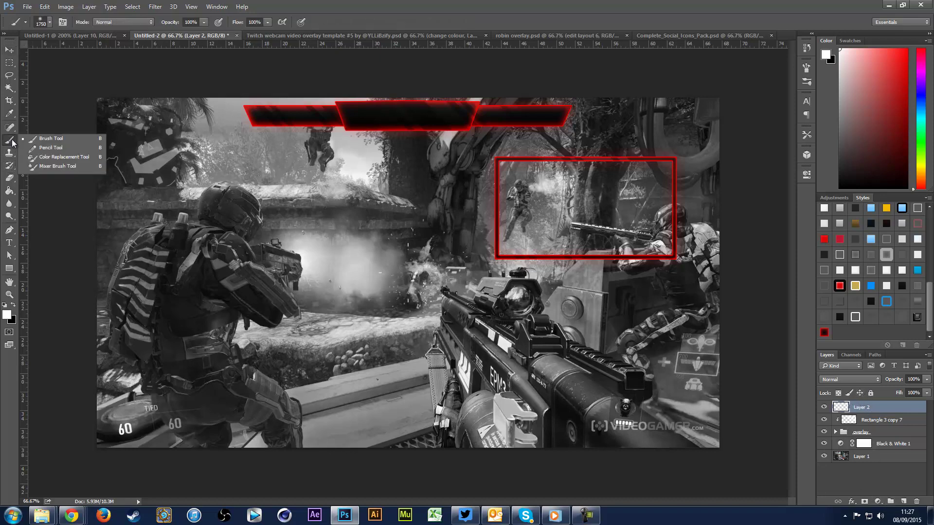
pyautogui.click(28, 138)
pyautogui.click(42, 22)
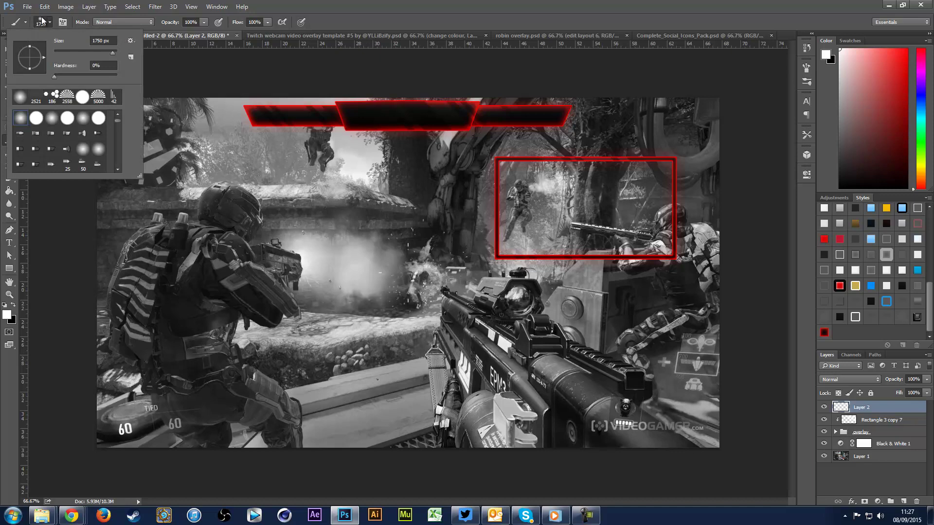
pyautogui.click(95, 40)
pyautogui.write('7500')
pyautogui.press('Return')
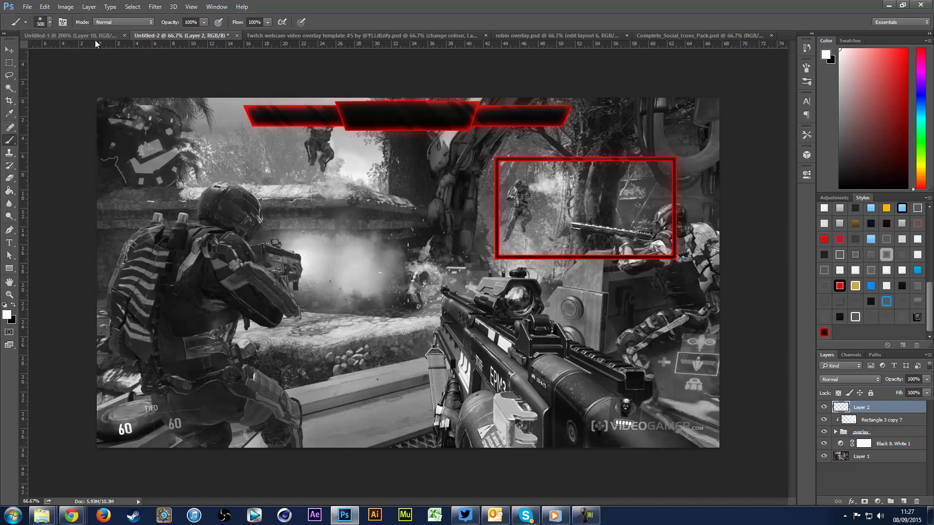
pyautogui.click(314, 119)
pyautogui.click(314, 119)
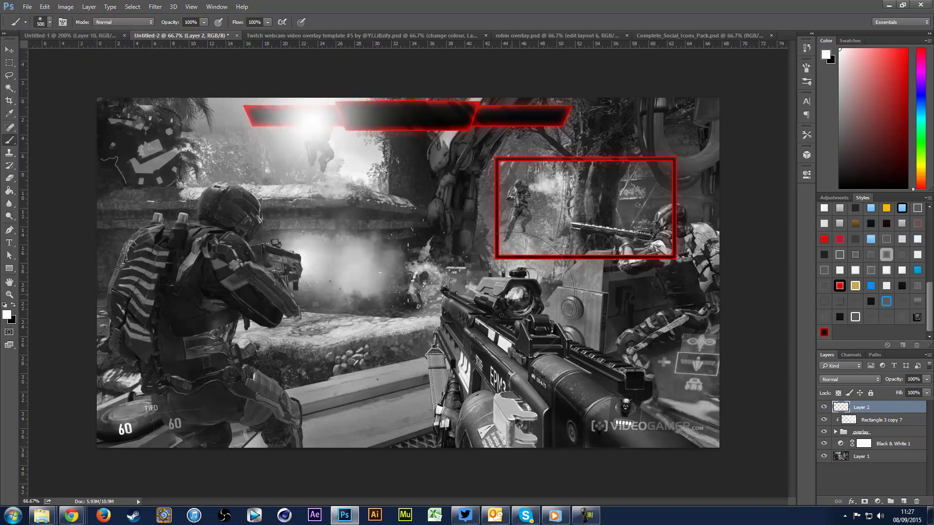
pyautogui.click(513, 292)
pyautogui.click(659, 151)
# - Paint soft black spots near the left and right banner ends and around the webcam frame on the same layer
pyautogui.click(13, 305)
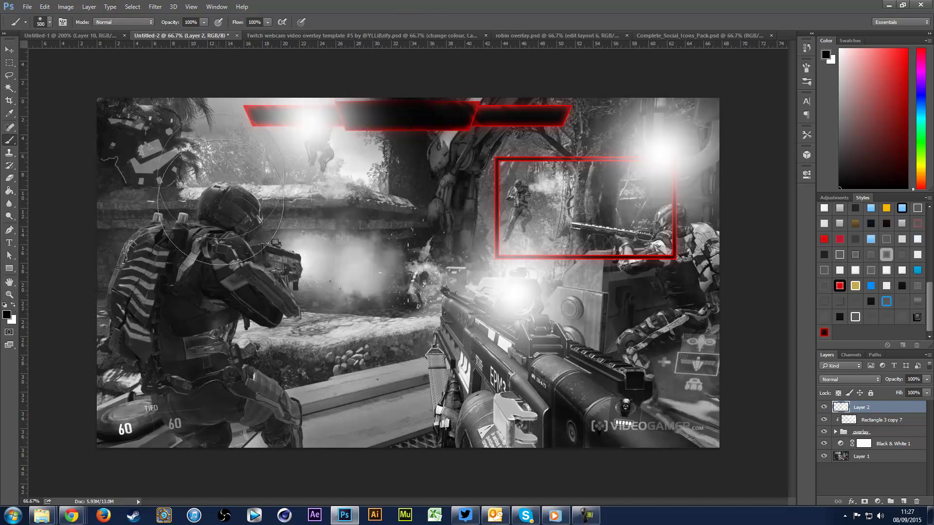
pyautogui.click(221, 148)
pyautogui.click(578, 108)
pyautogui.click(470, 273)
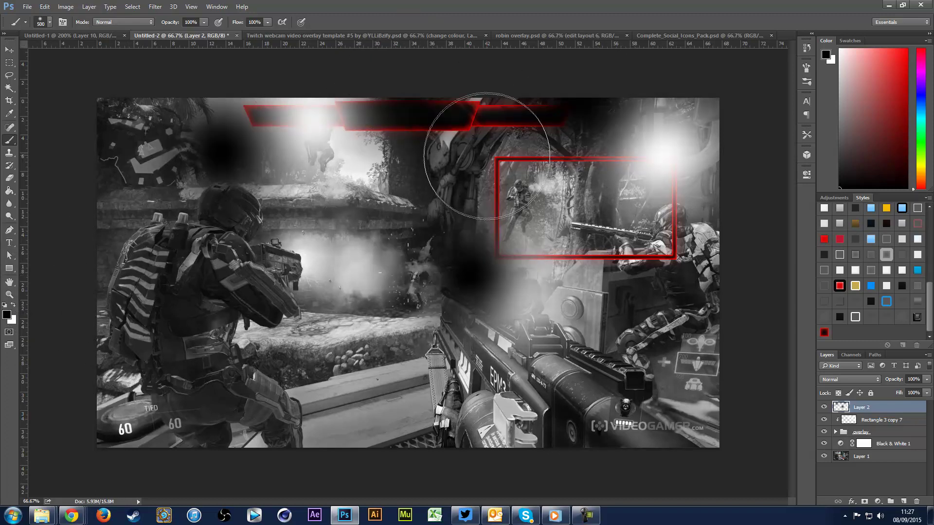
pyautogui.click(487, 150)
pyautogui.click(607, 295)
# - Clip the painted light and dark spots layer to the overlay group and set its blend mode to Soft Light
pyautogui.click(10, 50)
pyautogui.moveTo(865, 413); pyautogui.dragTo(864, 410)
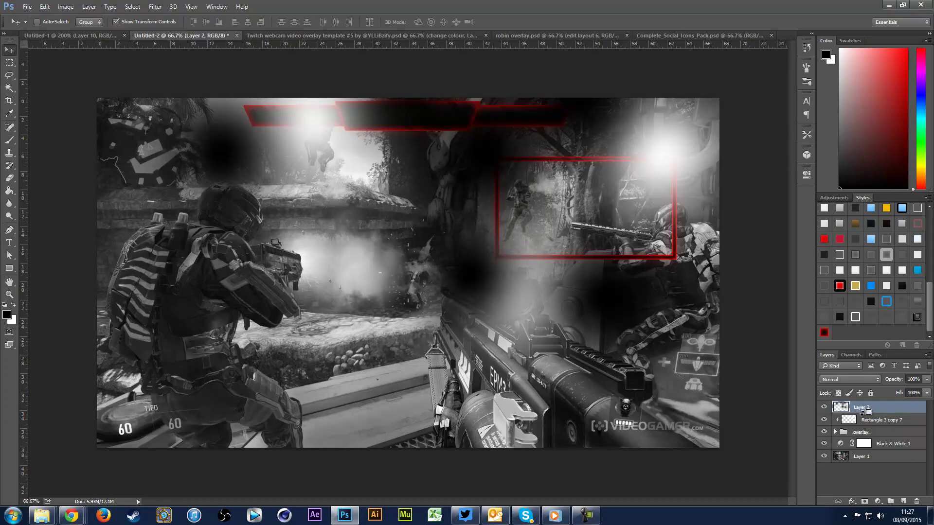
pyautogui.keyDown('alt'); pyautogui.click(862, 413); pyautogui.keyUp('alt')
pyautogui.click(862, 381)
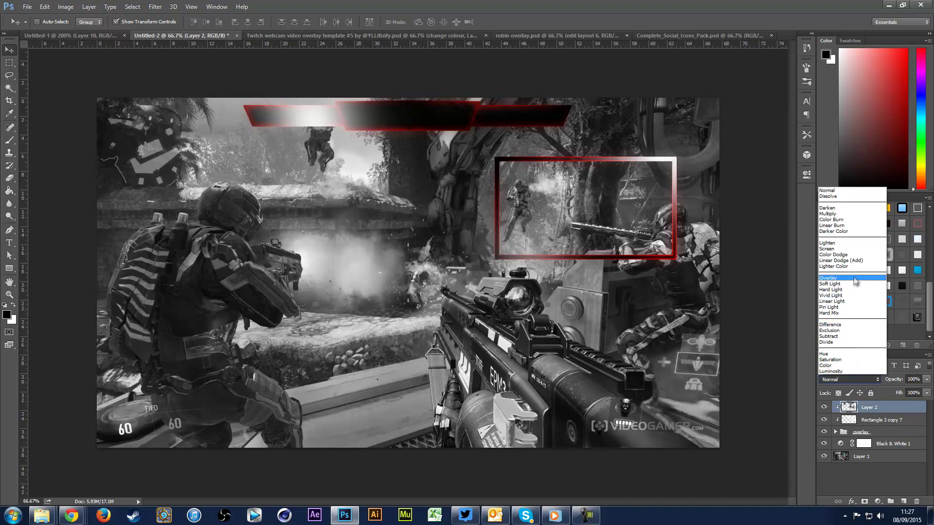
pyautogui.click(848, 286)
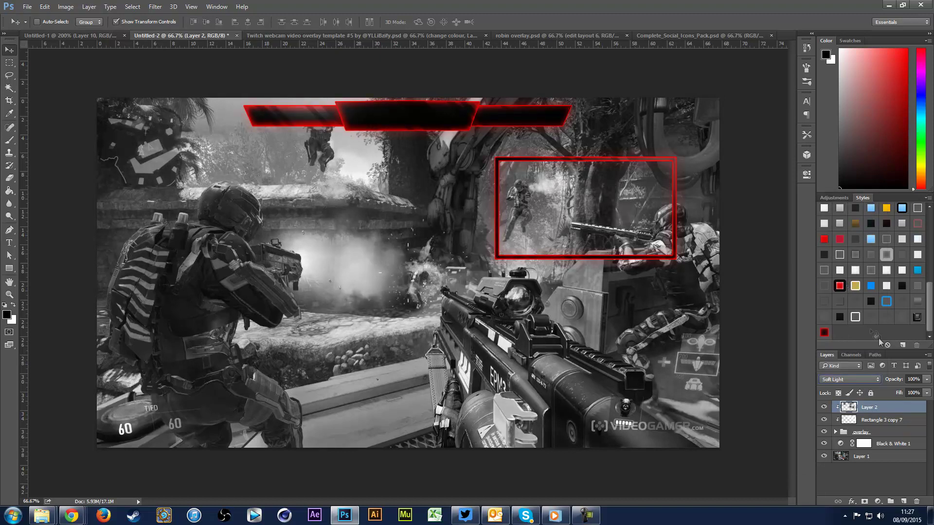
# - Set the spots layer's opacity to 50%, move it beneath the stripes layer, and toggle its visibility to compare
pyautogui.click(914, 379)
pyautogui.write('50')
pyautogui.press('Return')
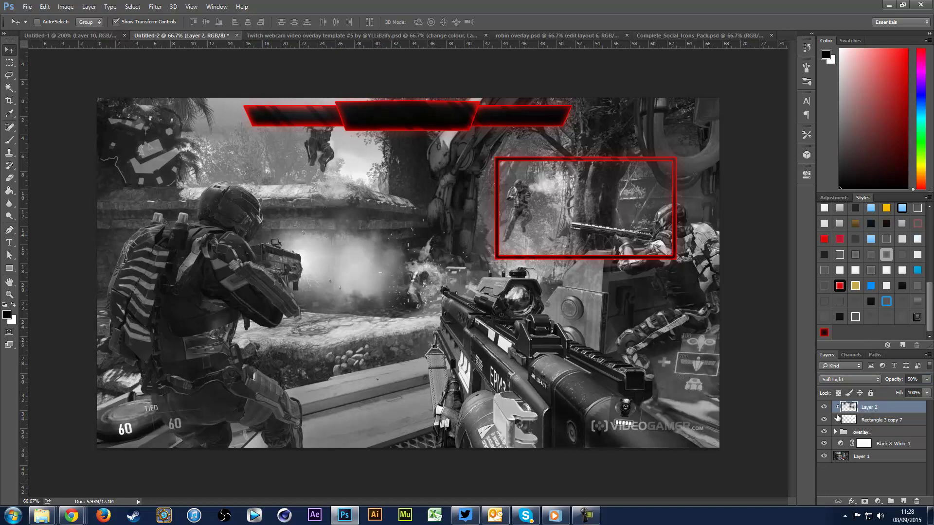
pyautogui.moveTo(866, 415); pyautogui.dragTo(868, 426)
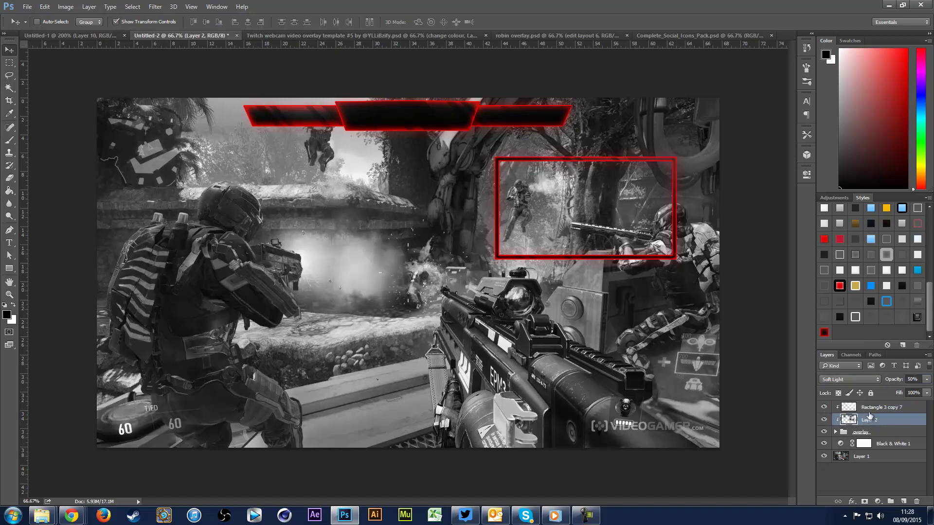
pyautogui.click(826, 420)
pyautogui.click(826, 420)
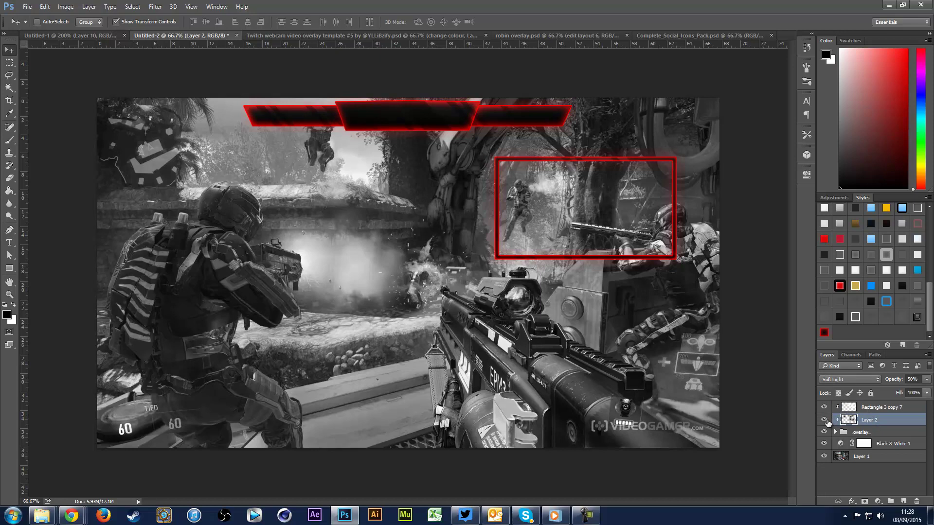
pyautogui.click(825, 420)
pyautogui.click(825, 421)
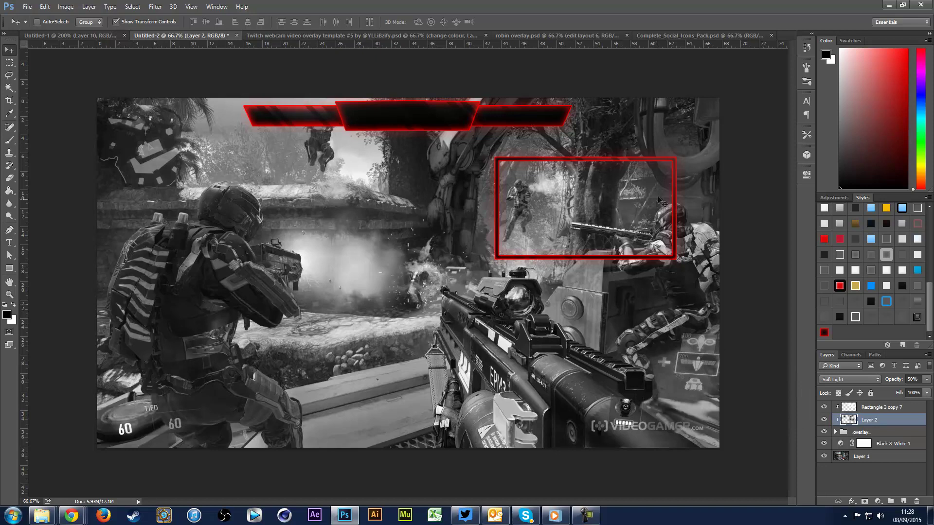
# - Above the stripes layer, add the text "YOUR NAME" in BigNoodleTitling Regular at 60 pt
pyautogui.click(868, 408)
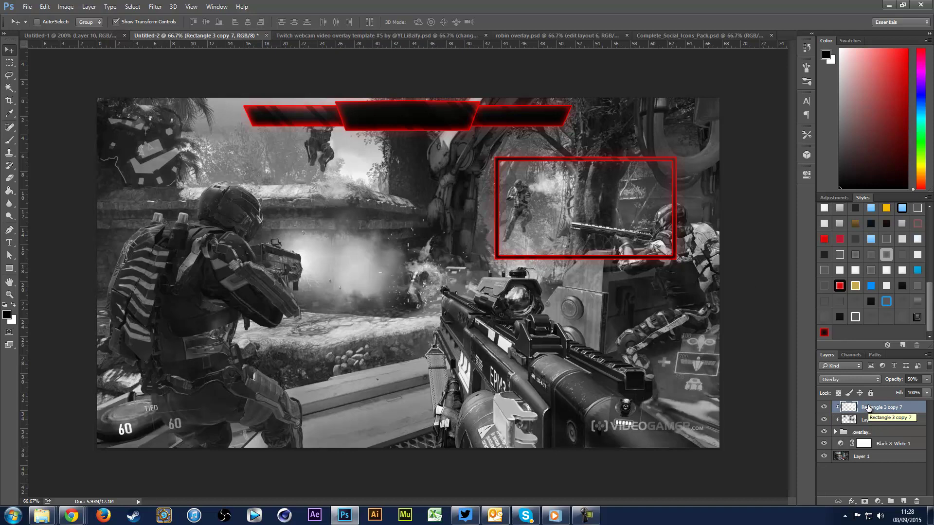
pyautogui.click(902, 422)
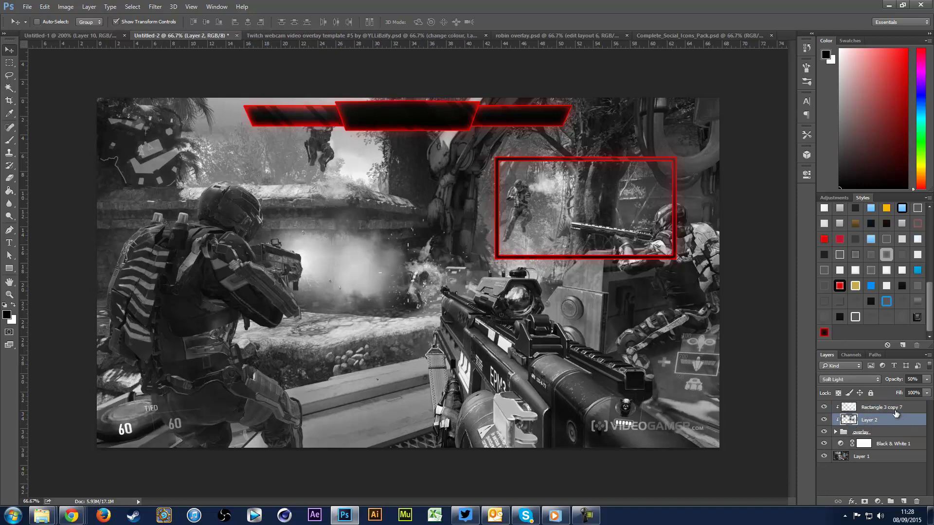
pyautogui.click(893, 411)
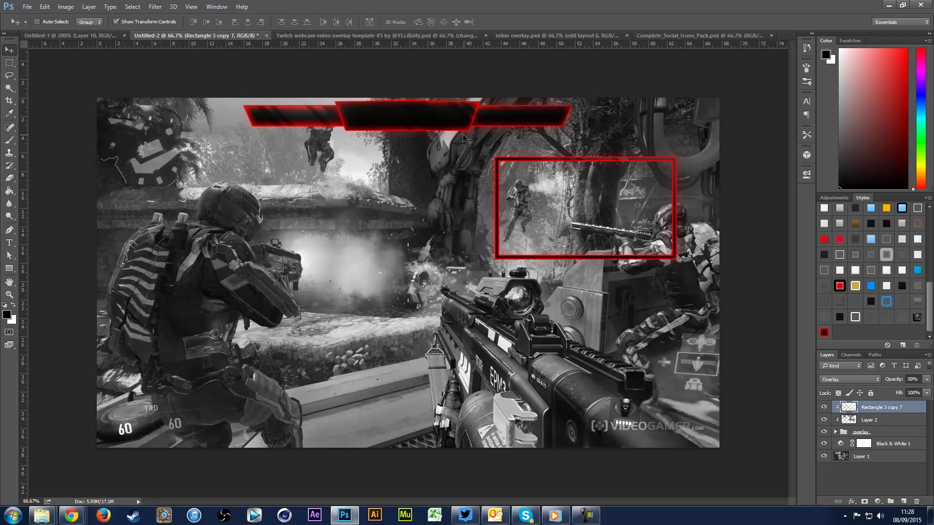
pyautogui.click(9, 242)
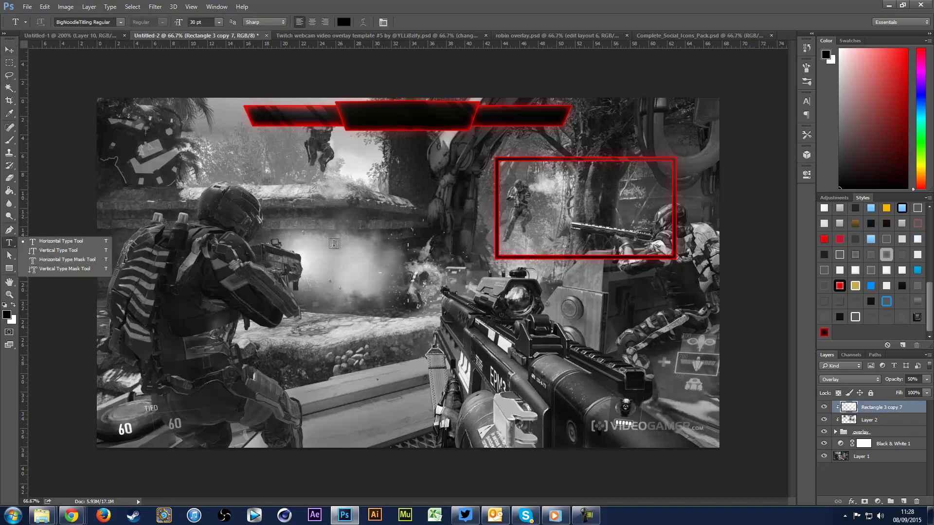
pyautogui.click(315, 216)
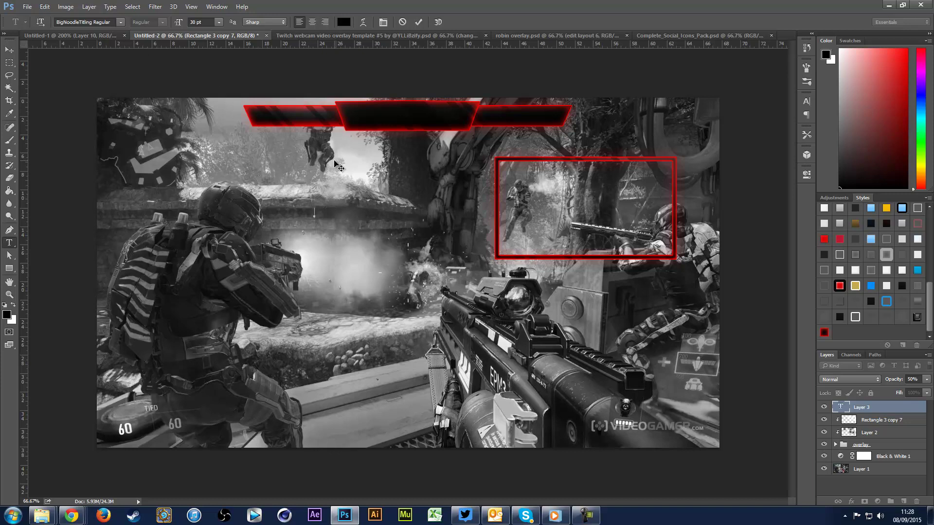
pyautogui.click(219, 22)
pyautogui.click(221, 177)
pyautogui.write('Y')
pyautogui.write('R NAME')
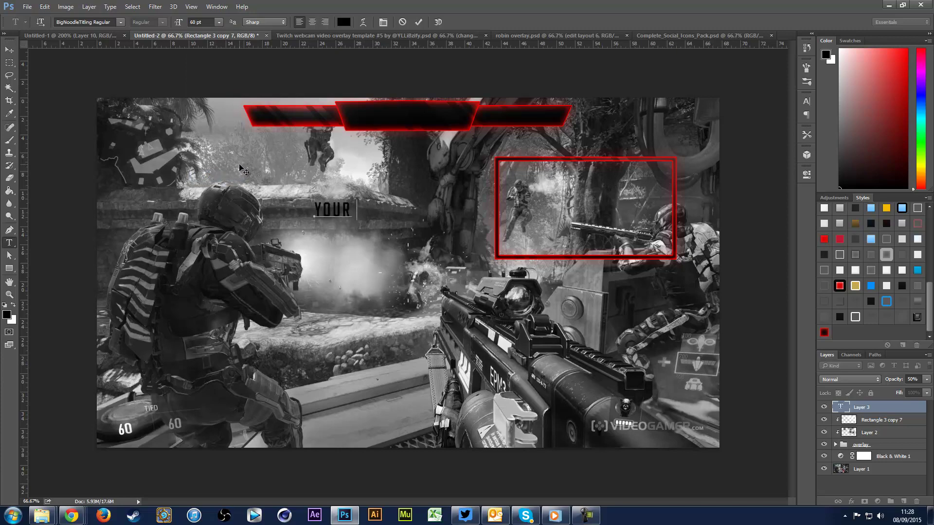
# - Set the colour of the whole YOUR NAME text to white (ffffff)
pyautogui.hotkey('ctrl', 'a')
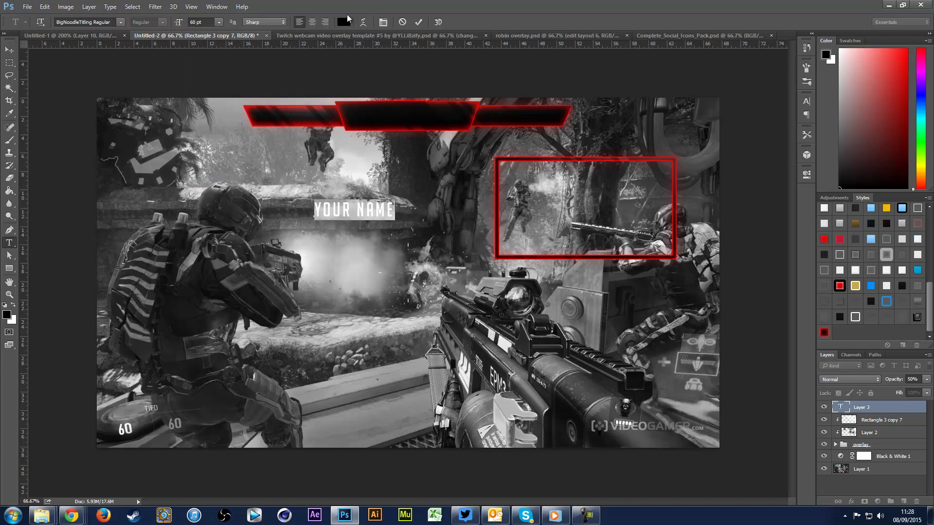
pyautogui.click(344, 21)
pyautogui.write('ffffff')
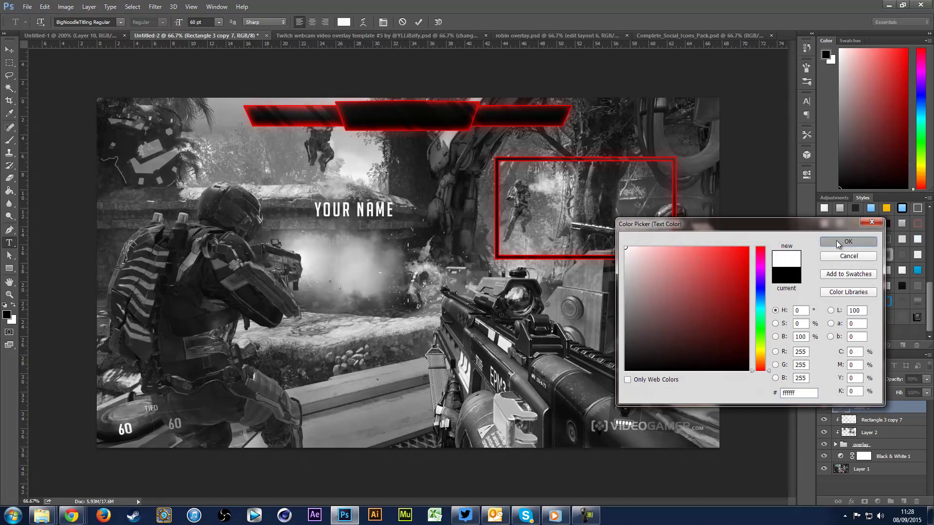
pyautogui.press('Return')
# - Centre the YOUR NAME text on the middle banner and hide the guides
pyautogui.click(9, 49)
pyautogui.moveTo(441, 367); pyautogui.dragTo(448, 276)
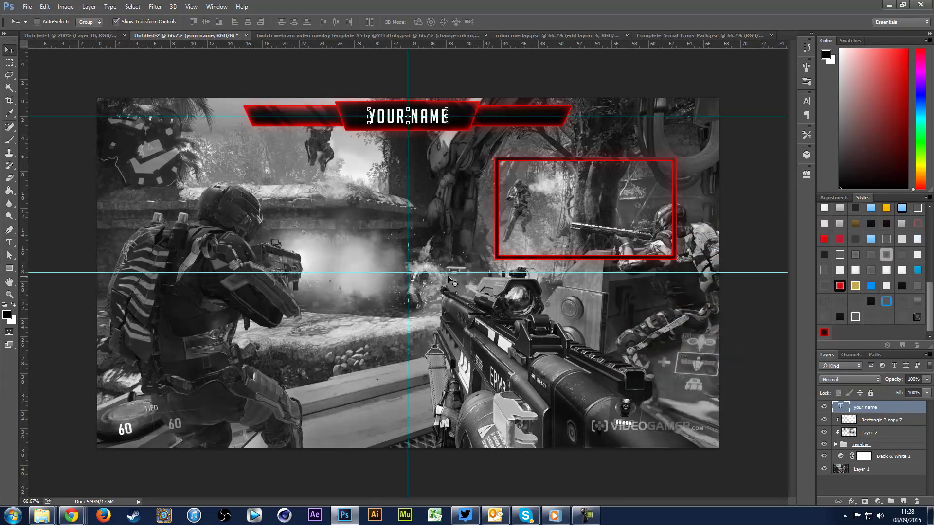
pyautogui.hotkey('ctrl', 'h')
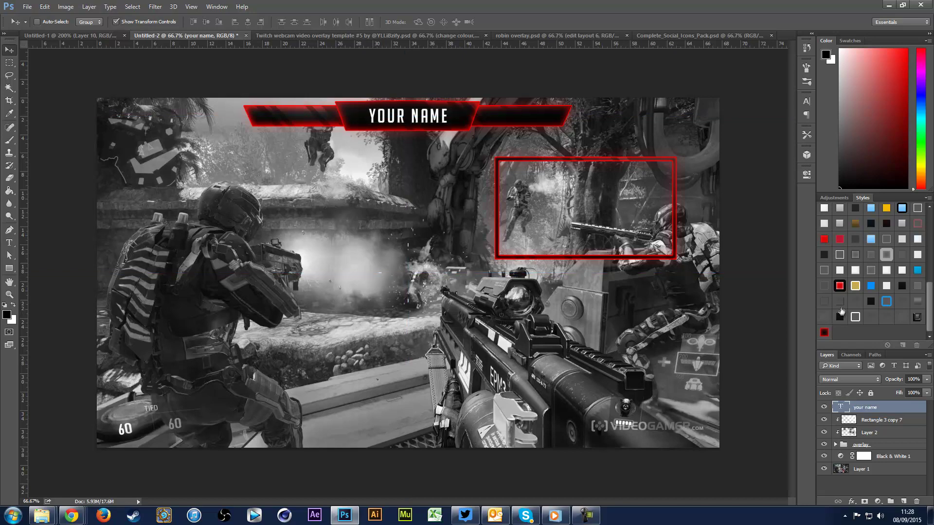
# - Try a preset style on the YOUR NAME text layer, then clear it in the layer's style settings
pyautogui.click(842, 302)
pyautogui.click(923, 408)
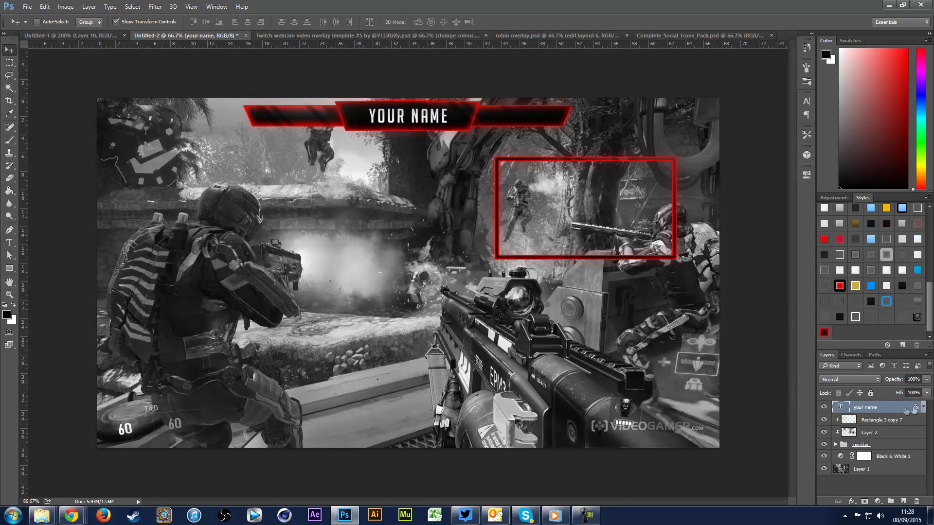
pyautogui.doubleClick(849, 411)
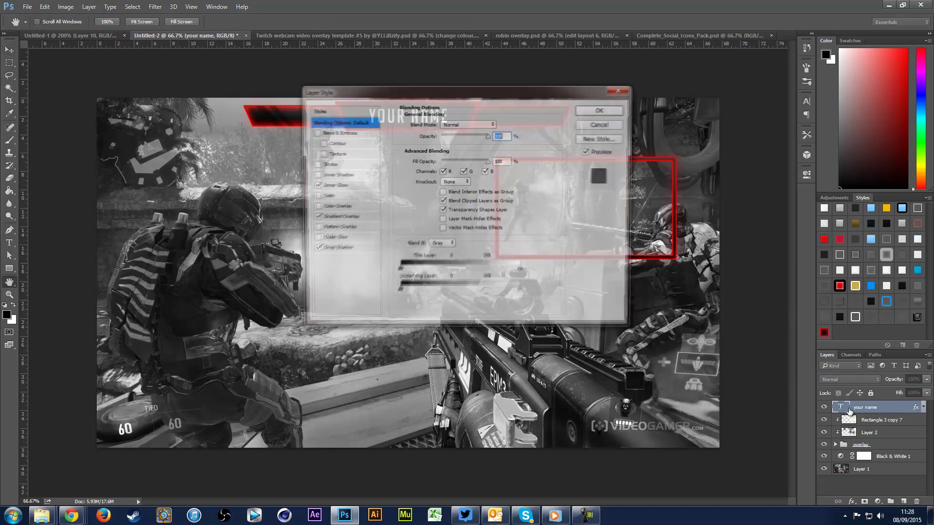
pyautogui.moveTo(464, 100); pyautogui.dragTo(635, 144)
pyautogui.click(509, 155)
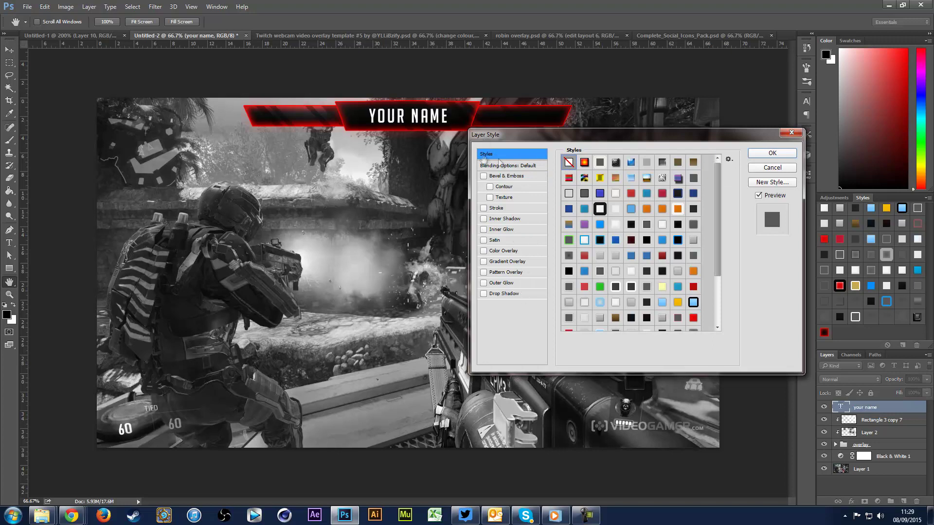
# - Add a gradient overlay to the central YOUR NAME text and set its opacity to 25%
pyautogui.click(506, 262)
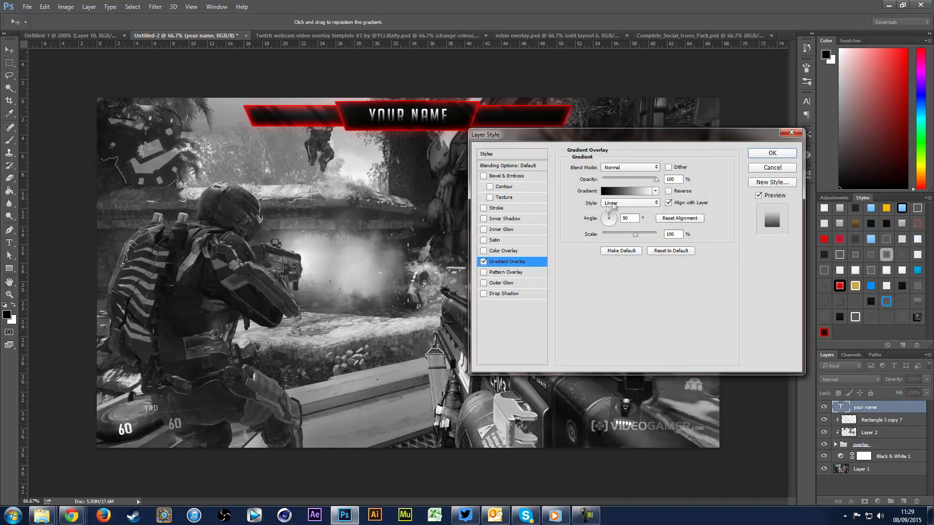
pyautogui.doubleClick(671, 180)
pyautogui.write('525')
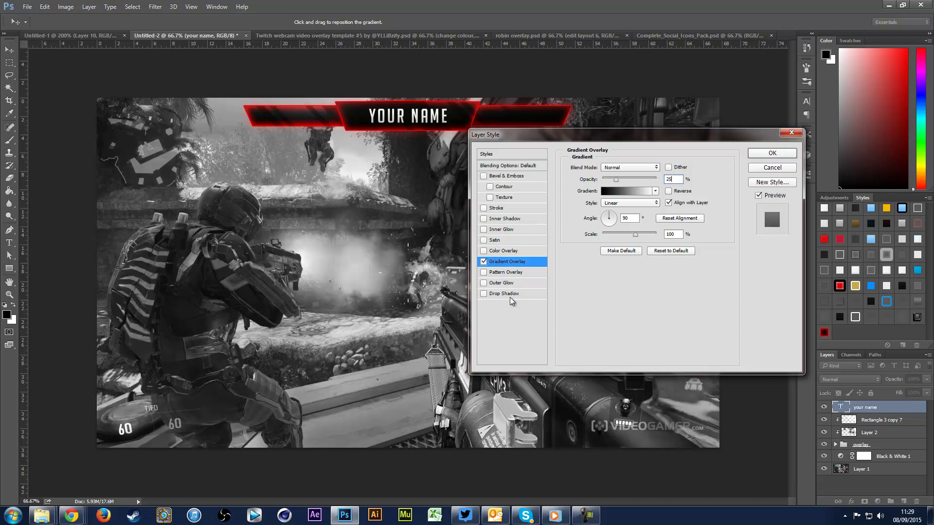
# - Add a drop shadow to the YOUR NAME text with distance 0 px and a higher opacity, and apply the layer style
pyautogui.click(510, 296)
pyautogui.doubleClick(672, 210)
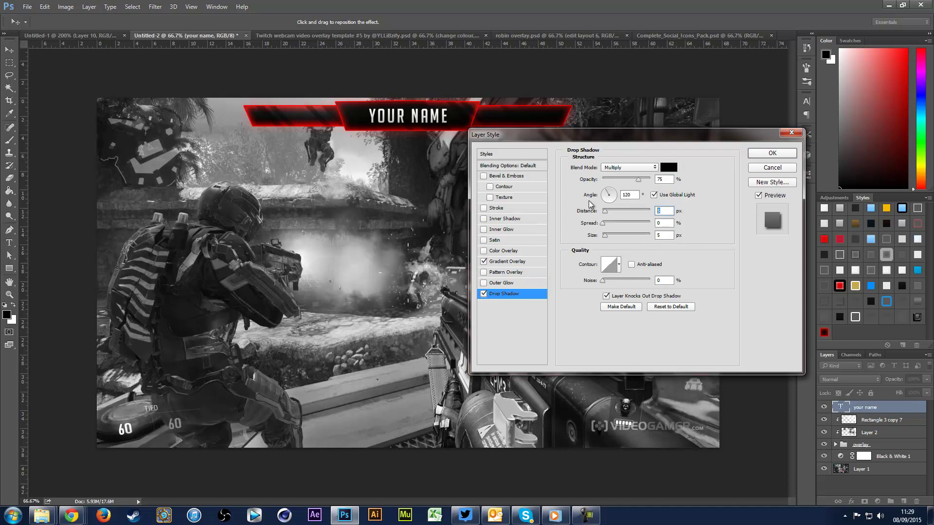
pyautogui.write('0')
pyautogui.moveTo(638, 179); pyautogui.dragTo(650, 179)
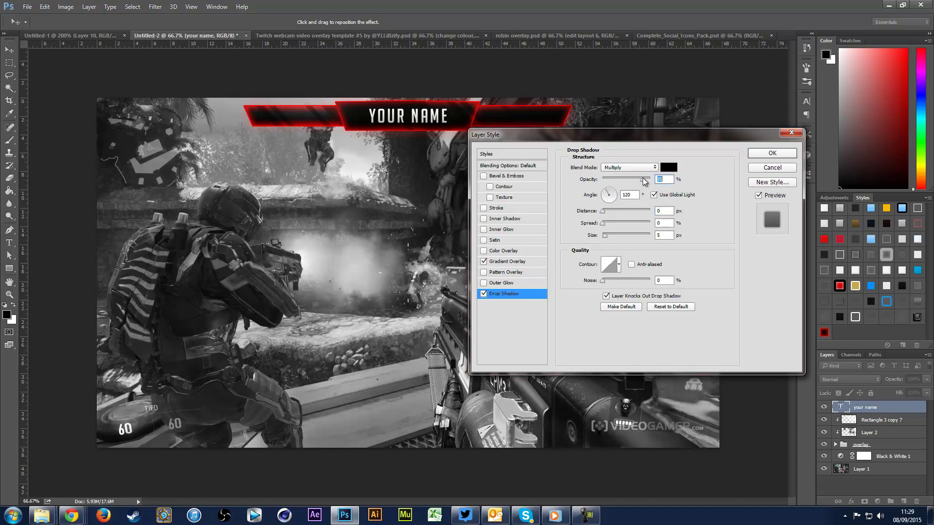
pyautogui.click(671, 234)
pyautogui.click(769, 154)
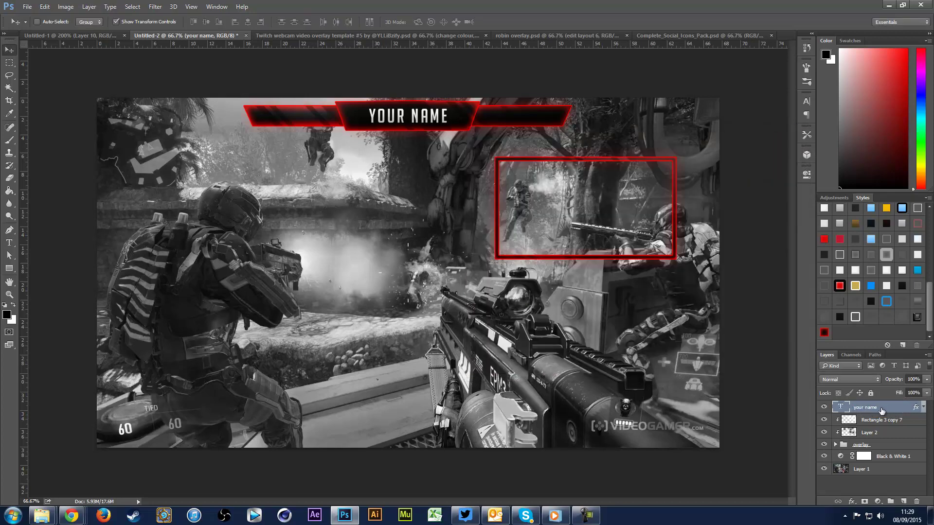
# - Copy the layer style of the YOUR NAME text layer
pyautogui.rightClick(882, 411)
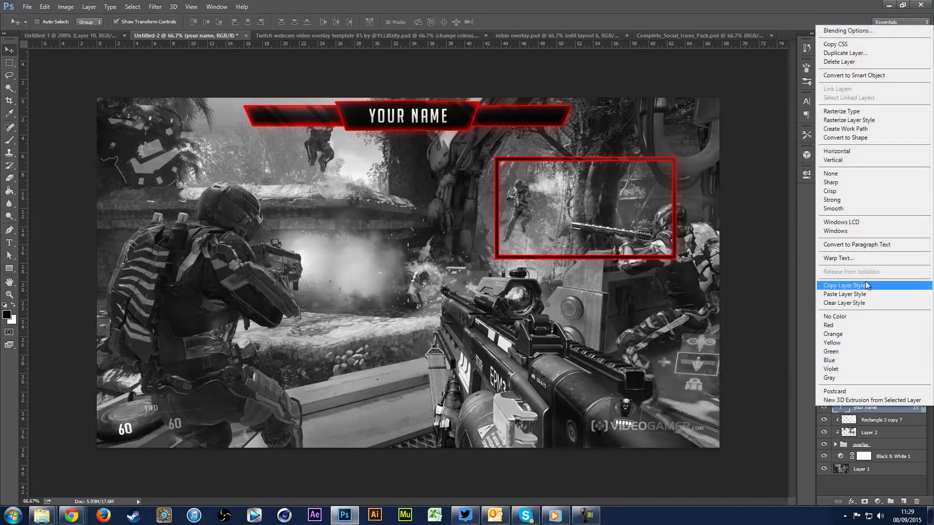
pyautogui.click(865, 285)
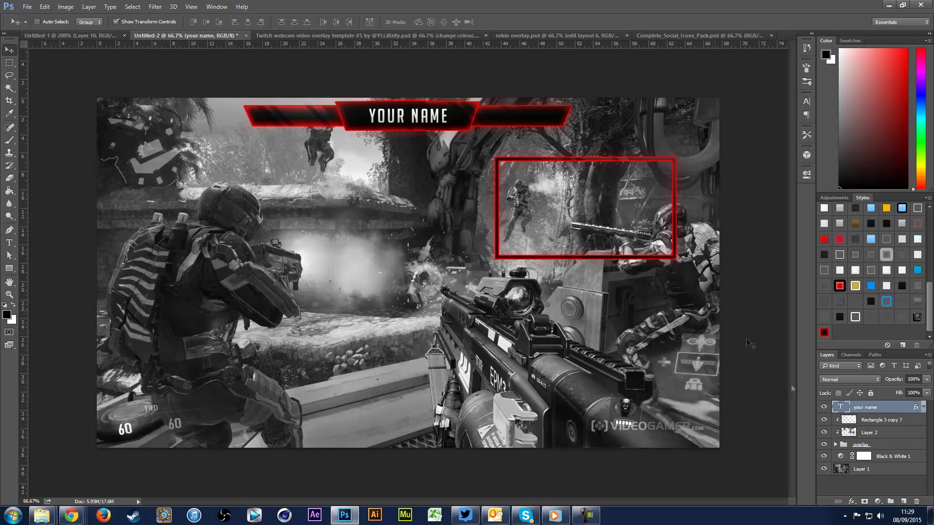
pyautogui.rightClick(873, 407)
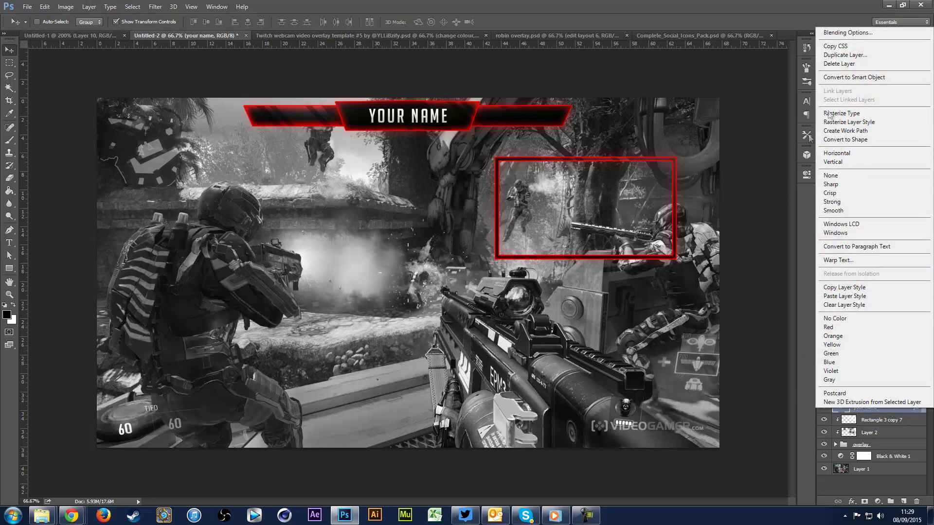
pyautogui.click(647, 260)
# - Place a duplicate of the YOUR NAME text below the banner and set its font size to 30 pt
pyautogui.moveTo(433, 146); pyautogui.dragTo(342, 194)
pyautogui.click(11, 243)
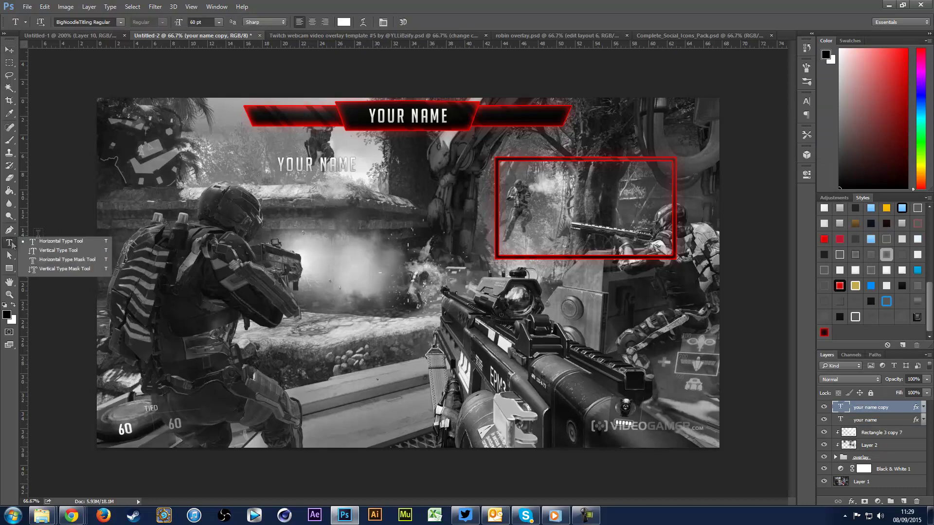
pyautogui.click(301, 166)
pyautogui.hotkey('ctrl', 'a')
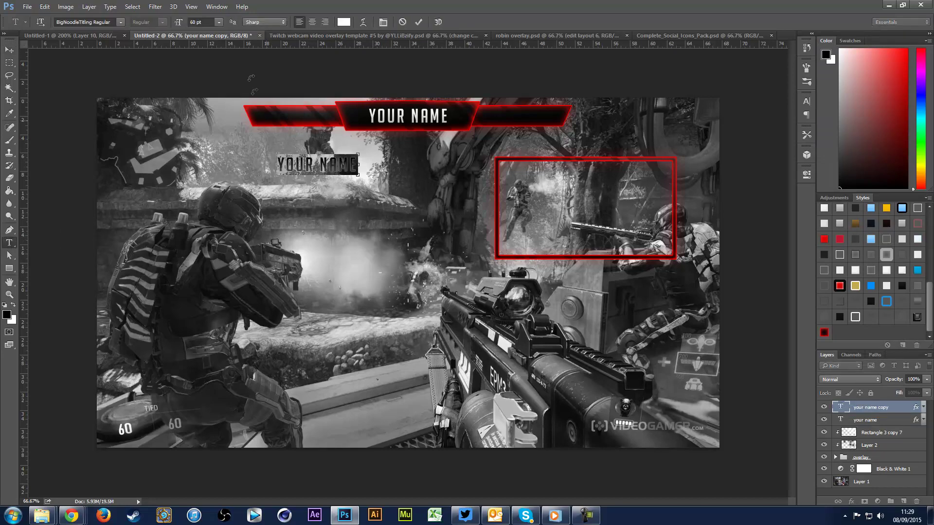
pyautogui.click(219, 23)
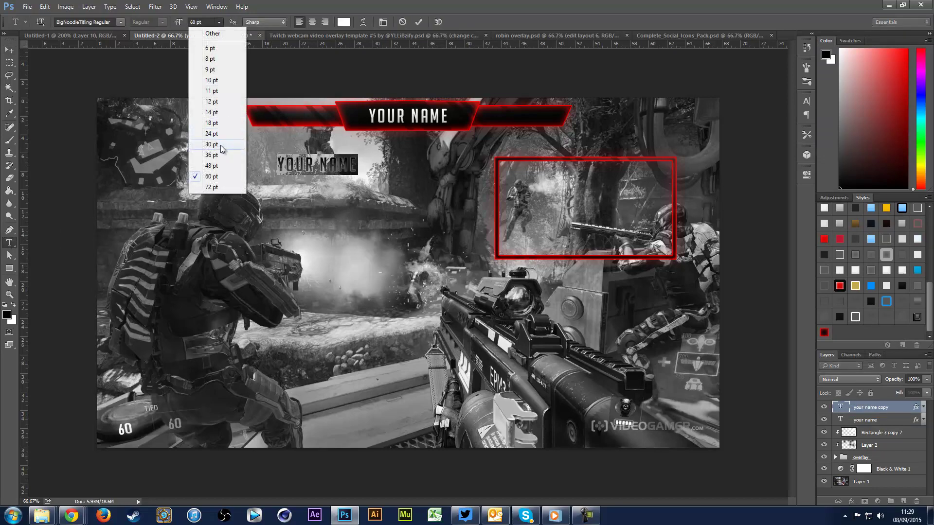
pyautogui.click(222, 144)
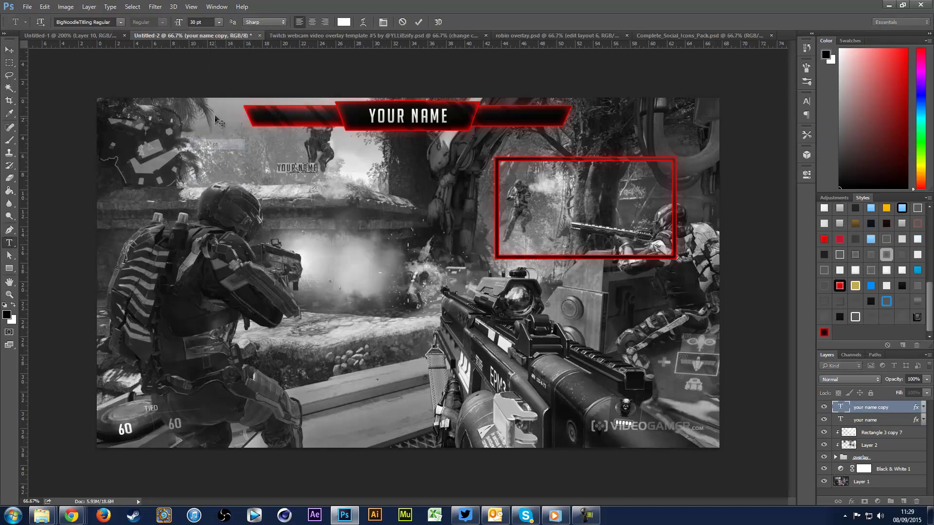
# - Place the small YOUR NAME text in the banner's left panel and a duplicate of it in the right panel
pyautogui.click(8, 50)
pyautogui.moveTo(371, 248); pyautogui.dragTo(381, 196)
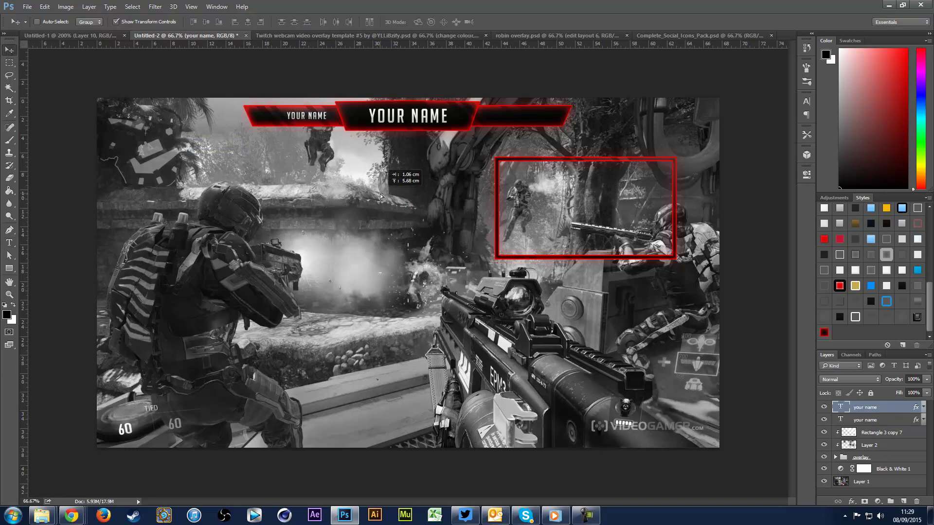
pyautogui.hotkey('ctrl', 'j')
pyautogui.moveTo(253, 263); pyautogui.dragTo(448, 267)
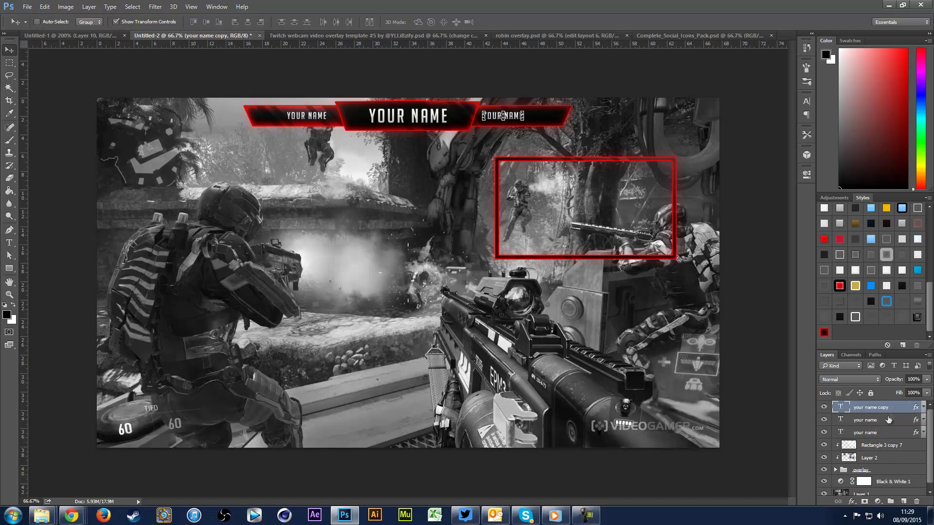
pyautogui.moveTo(457, 231); pyautogui.dragTo(463, 234)
# - Duplicate the small text onto the webcam frame's bottom edge, enlarge it to 48 pt and centre it there
pyautogui.hotkey('ctrl', 'j')
pyautogui.moveTo(639, 147); pyautogui.dragTo(716, 287)
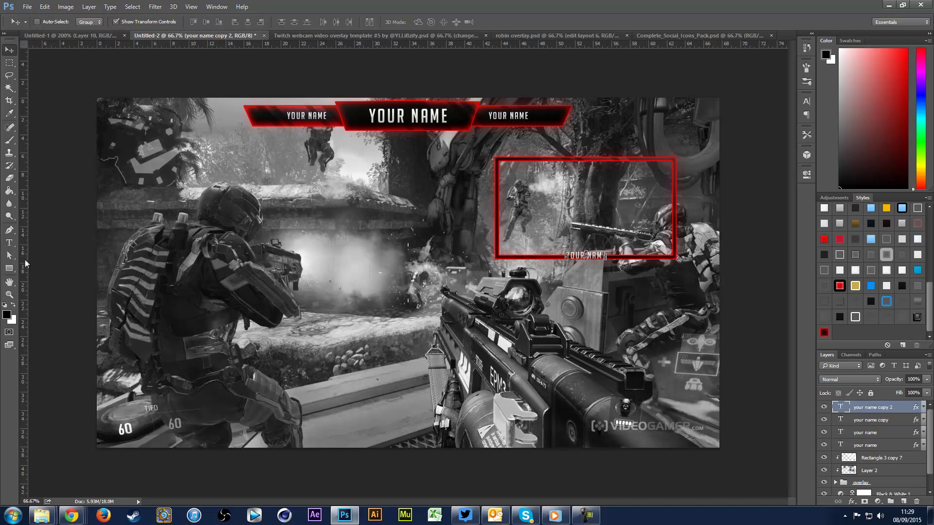
pyautogui.click(9, 243)
pyautogui.click(219, 22)
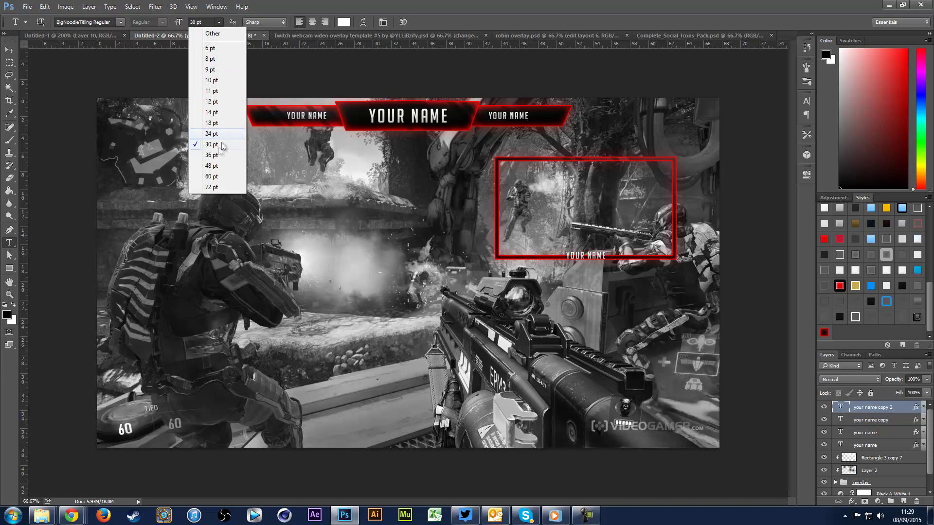
pyautogui.click(214, 163)
pyautogui.click(9, 49)
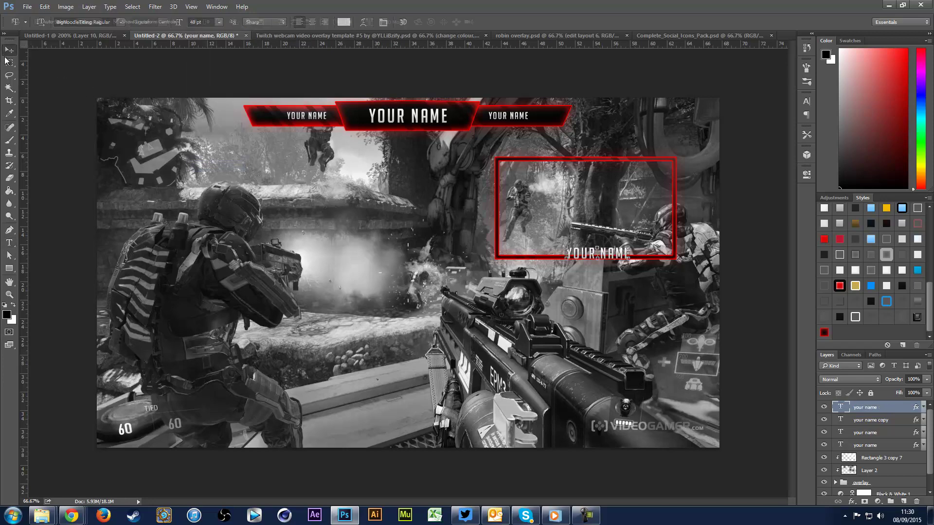
pyautogui.moveTo(595, 173); pyautogui.dragTo(580, 176)
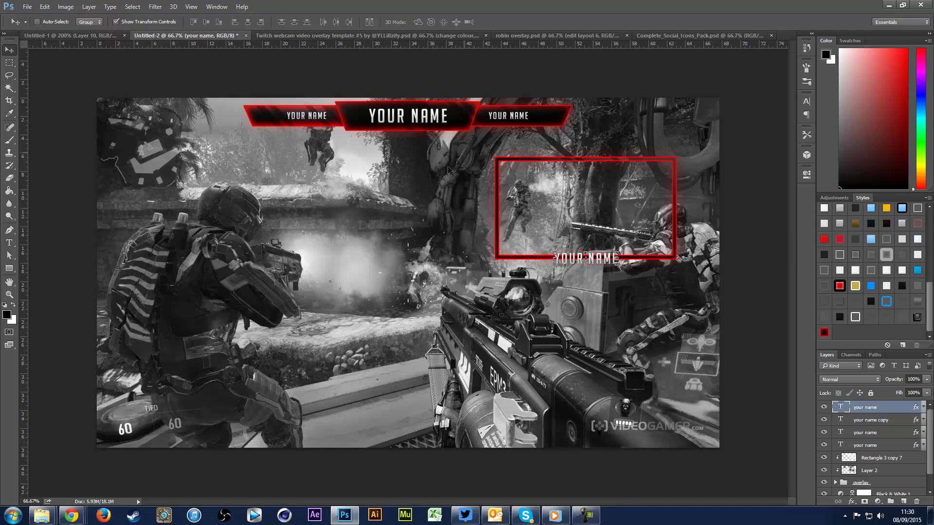
# - Copy the Twitter and YouTube icons from Complete_Social_Icons_Pack.psd into the Untitled-2 overlay document
pyautogui.click(656, 35)
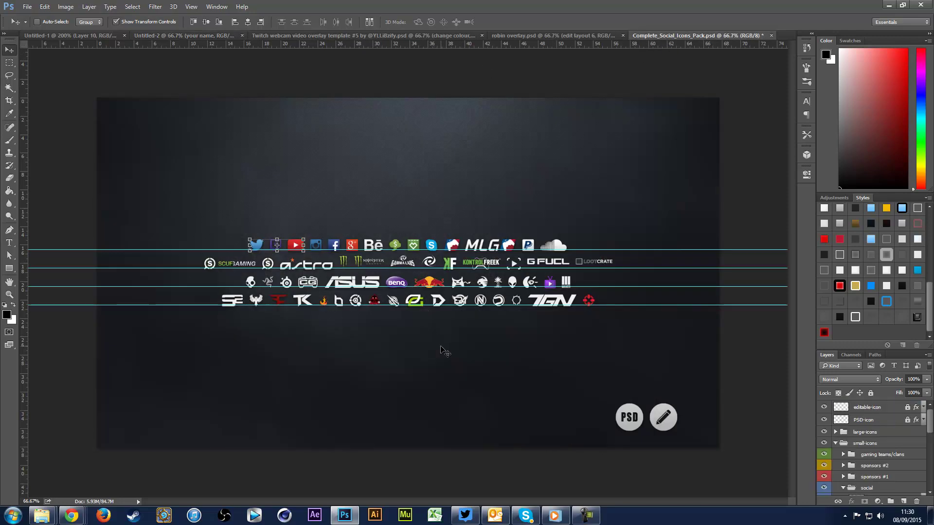
pyautogui.scroll(-3, 866, 461)
pyautogui.scroll(-3, 866, 461)
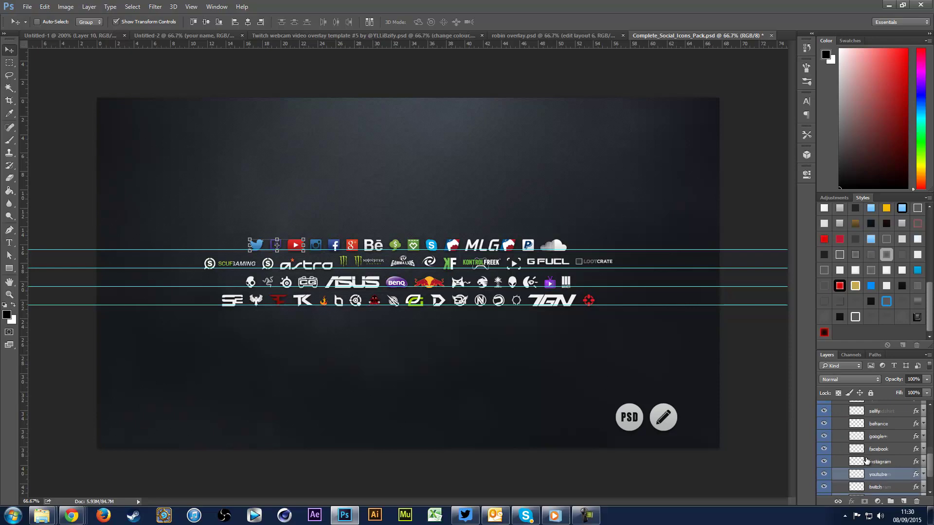
pyautogui.scroll(-1, 867, 461)
pyautogui.moveTo(476, 372); pyautogui.dragTo(296, 253)
pyautogui.moveTo(338, 310); pyautogui.dragTo(430, 222)
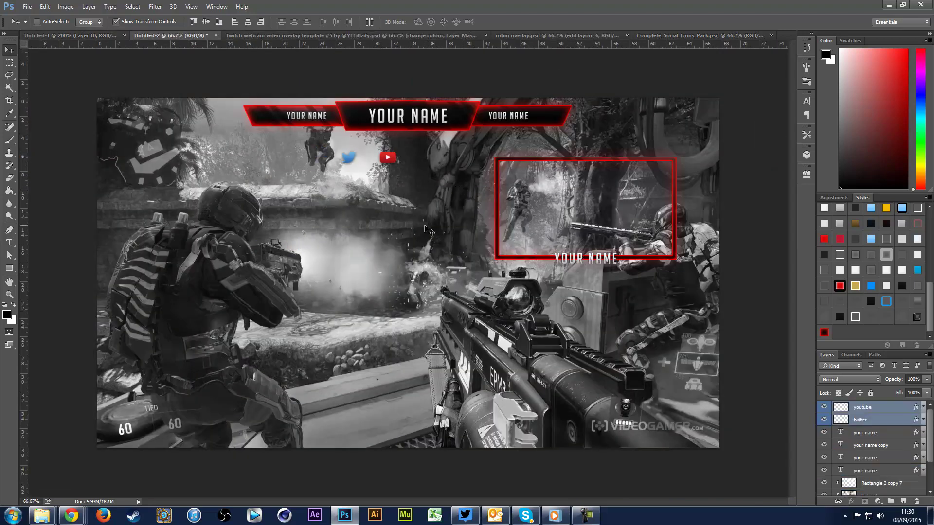
# - Remove the layer styles from the Twitter and YouTube icons and move both onto the banner's left panel
pyautogui.scroll(10, 824, 219)
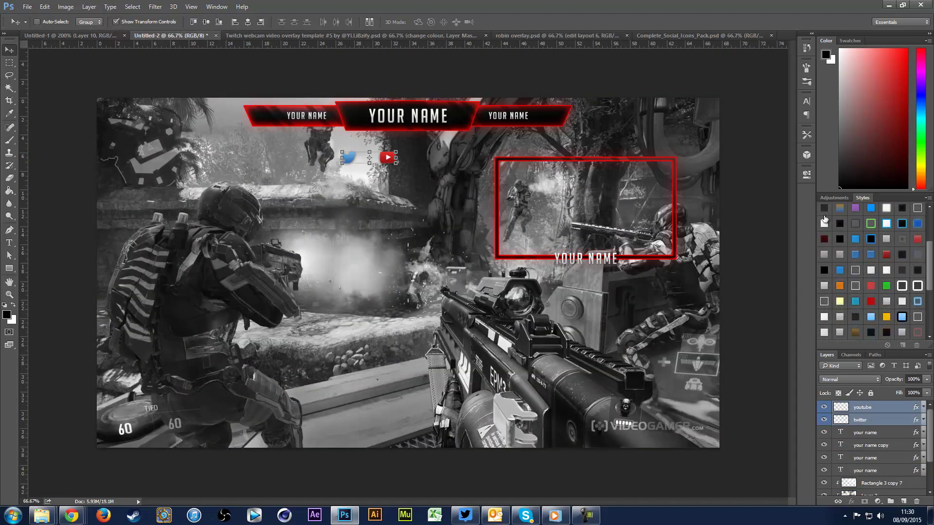
pyautogui.click(823, 210)
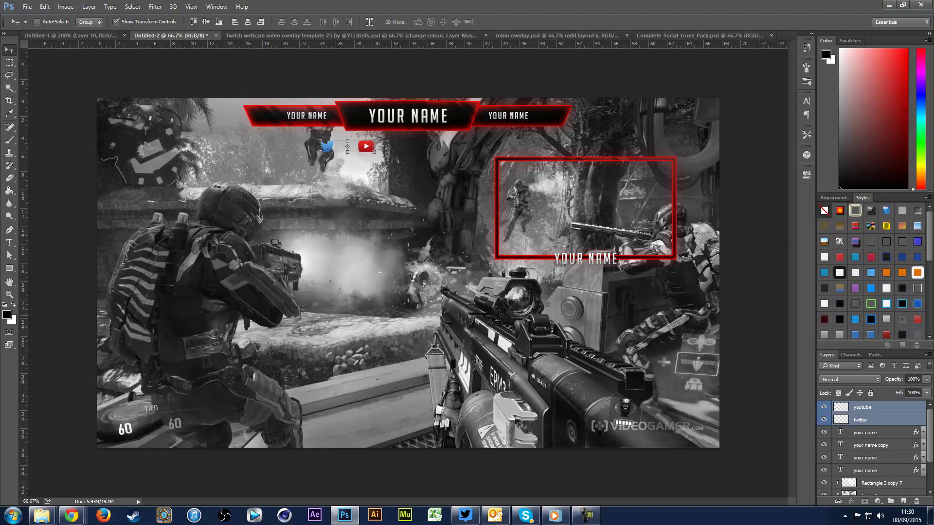
pyautogui.scroll(1, 496, 321)
pyautogui.scroll(3, 496, 321)
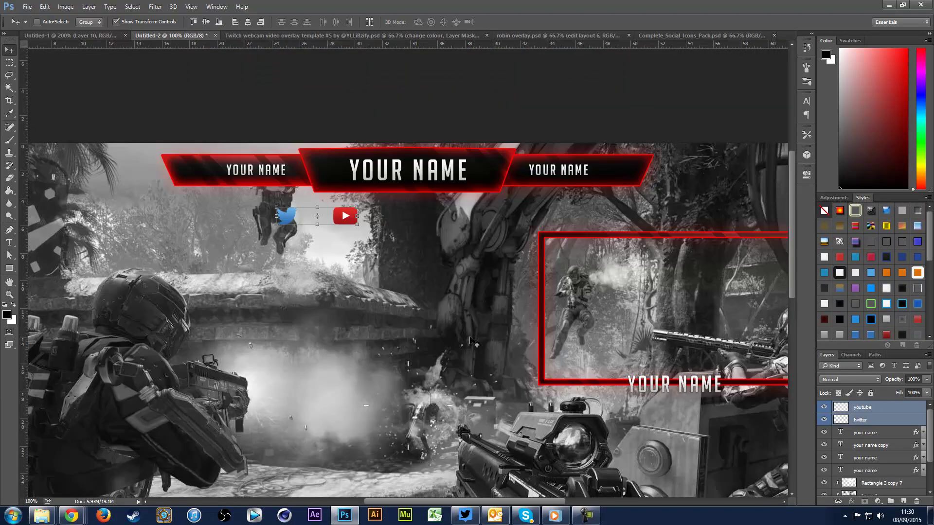
pyautogui.scroll(1, 481, 335)
pyautogui.hscroll(-6, 470, 337)
pyautogui.moveTo(335, 267); pyautogui.dragTo(147, 178)
pyautogui.scroll(5, 344, 200)
pyautogui.hscroll(-2, 344, 182)
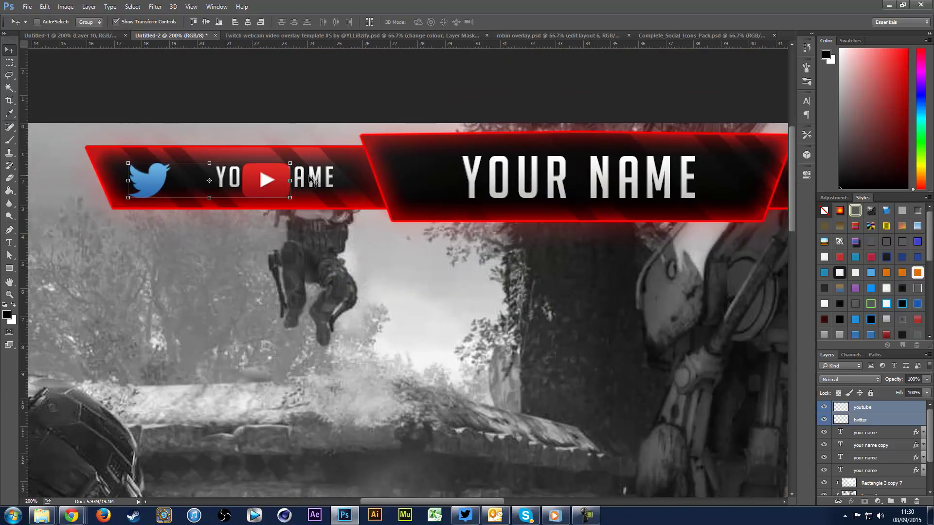
# - Cut the white play triangle out of the YouTube icon using the Magic Wand tool
pyautogui.click(882, 421)
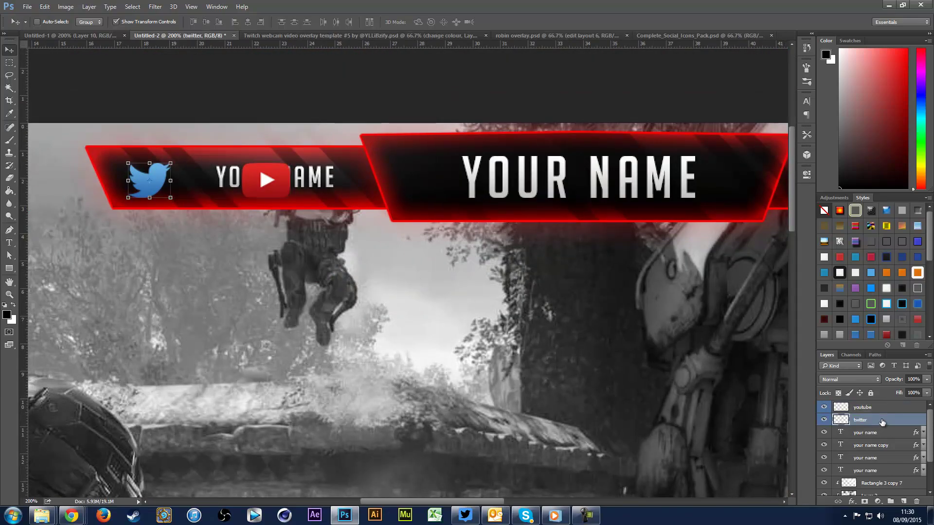
pyautogui.keyDown('shift'); pyautogui.click(843, 406); pyautogui.keyUp('shift')
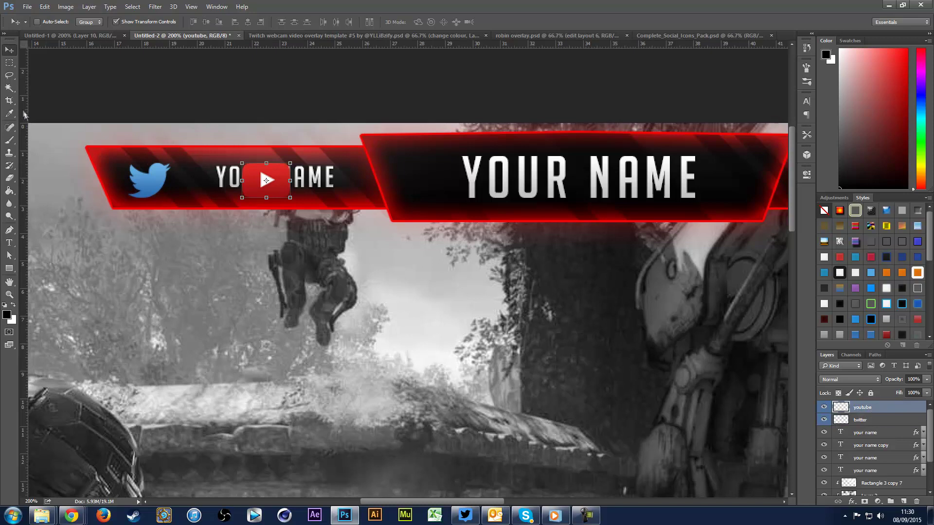
pyautogui.click(8, 88)
pyautogui.click(438, 295)
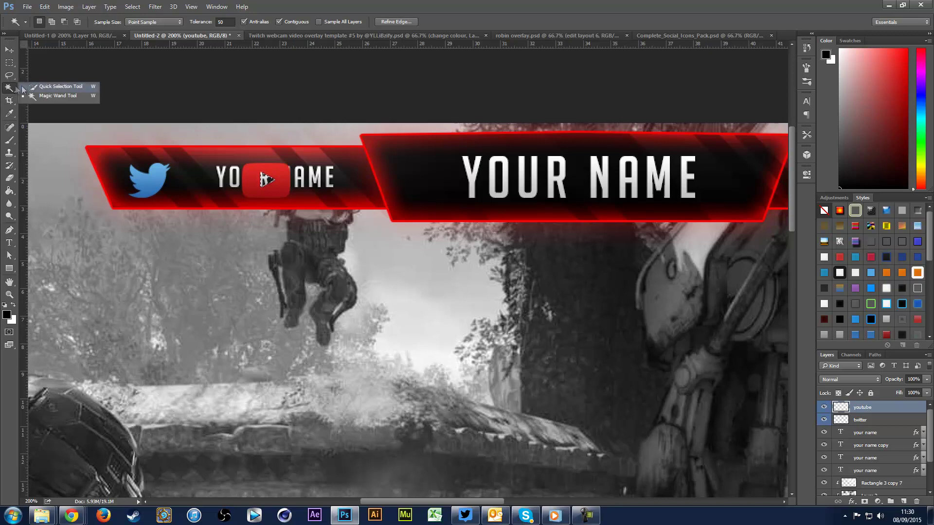
pyautogui.hotkey('ctrl', 'd')
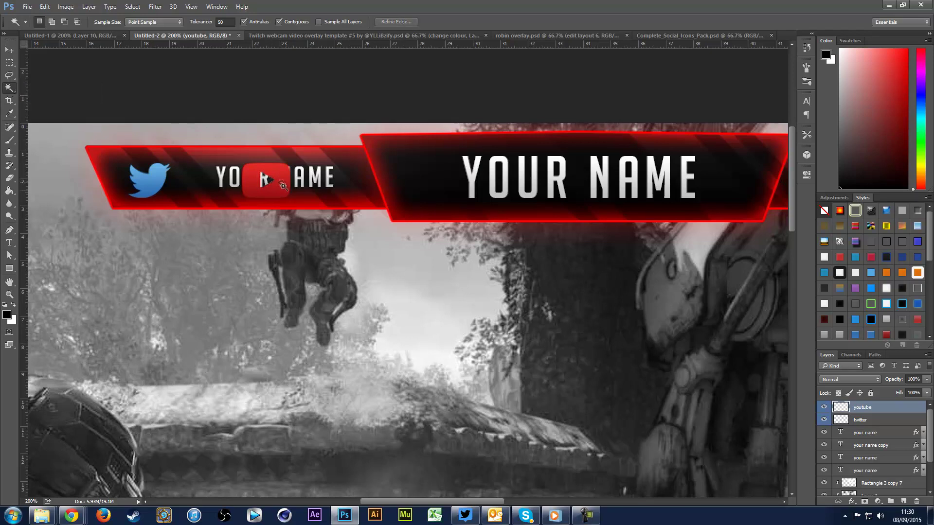
pyautogui.click(824, 407)
pyautogui.click(824, 407)
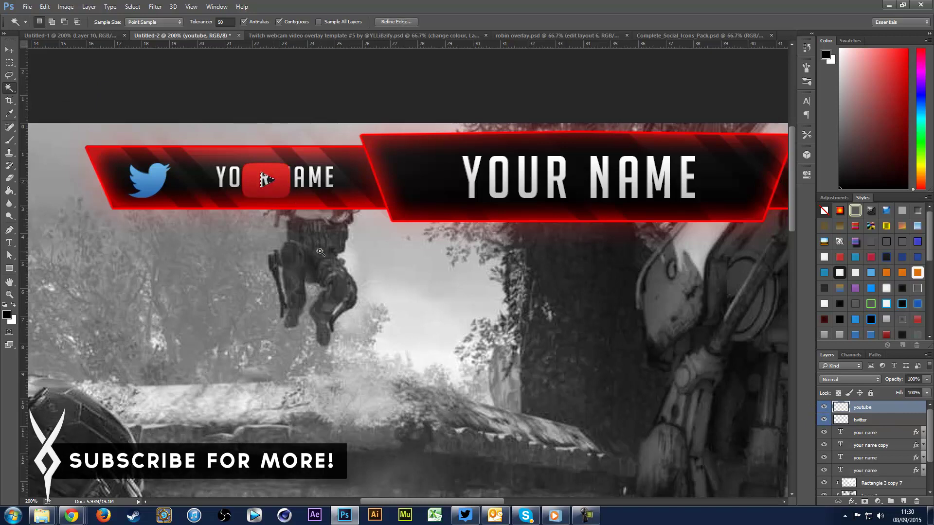
pyautogui.click(9, 49)
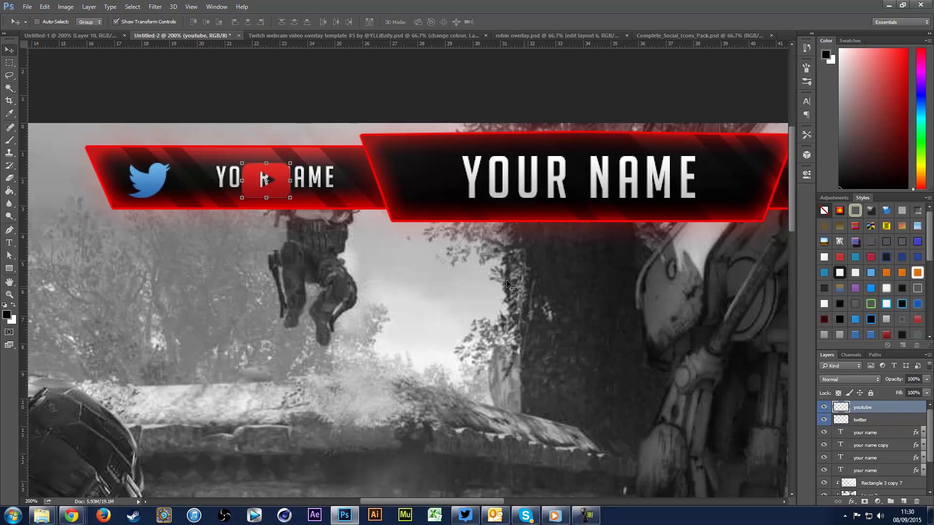
# - Give the YouTube icon a white color overlay (ffffff)
pyautogui.doubleClick(844, 413)
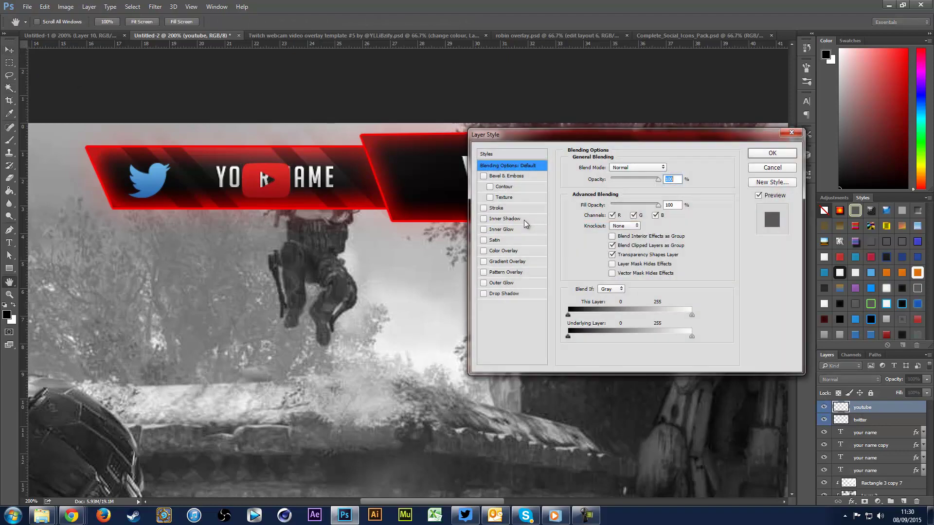
pyautogui.click(484, 250)
pyautogui.click(517, 256)
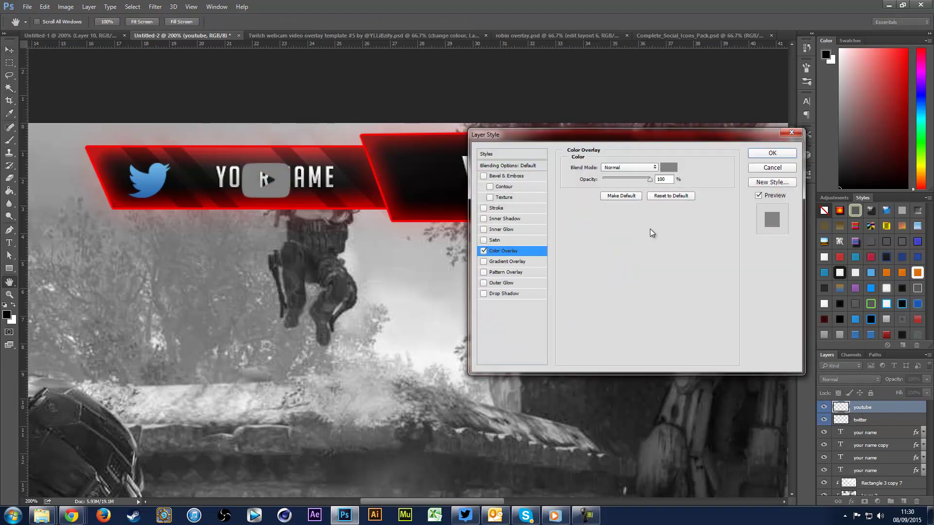
pyautogui.click(667, 167)
pyautogui.write('ffffff')
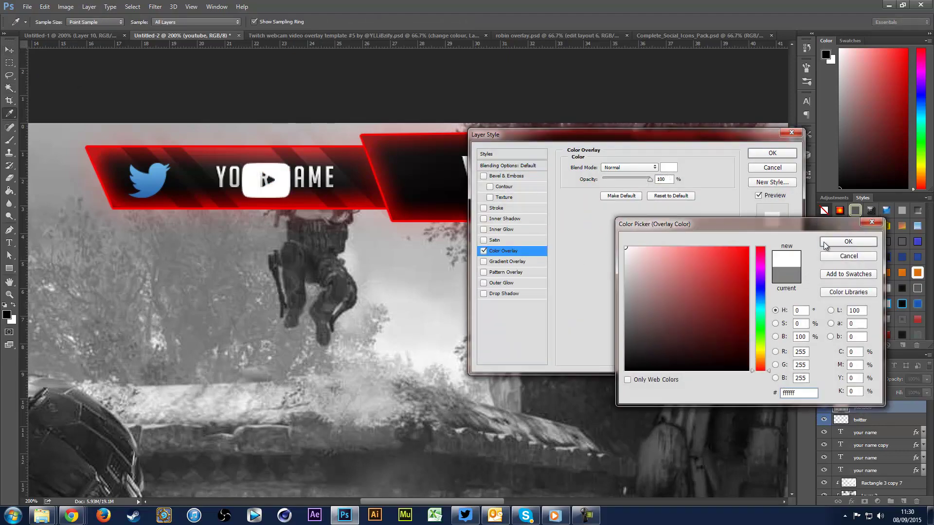
pyautogui.click(848, 241)
pyautogui.click(772, 153)
# - Copy the YouTube icon's white color overlay onto the Twitter icon and rasterize the layer styles of both icons
pyautogui.rightClick(891, 408)
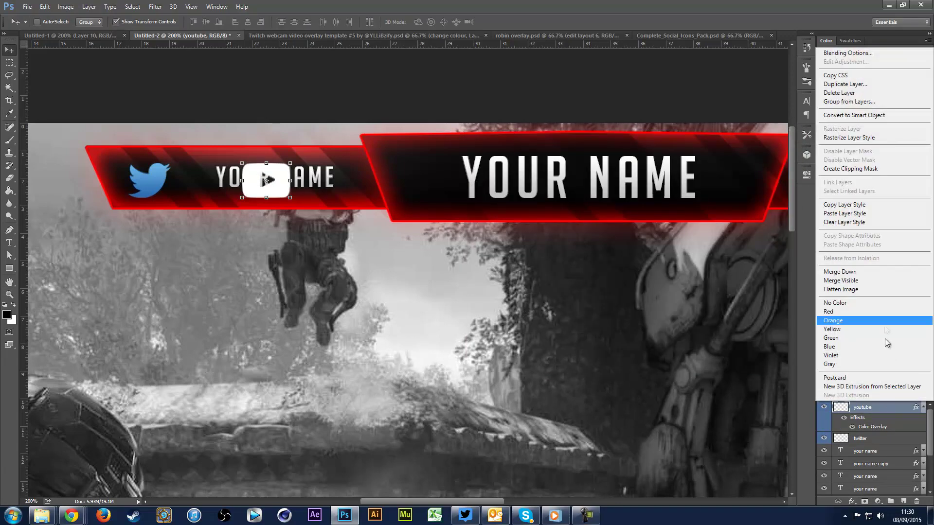
pyautogui.press('Escape')
pyautogui.keyDown('ctrl'); pyautogui.click(889, 439); pyautogui.keyUp('ctrl')
pyautogui.rightClick(889, 441)
pyautogui.click(858, 253)
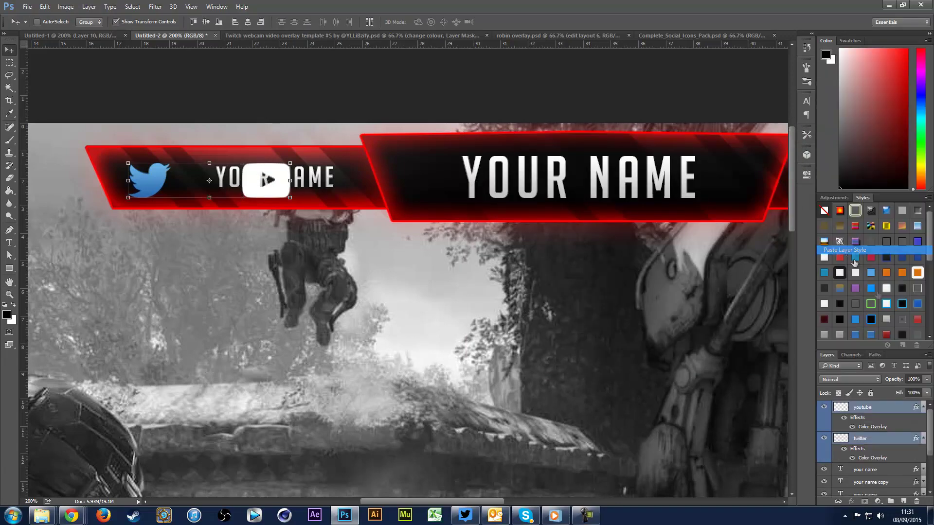
pyautogui.rightClick(904, 409)
pyautogui.click(864, 148)
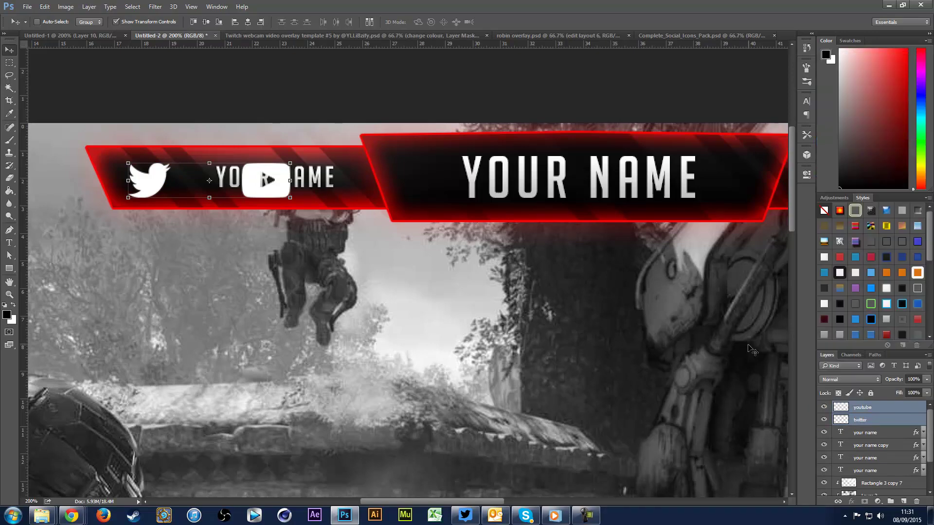
# - Copy the layer style of the topmost "your name" text layer onto the Twitter and YouTube icon layers
pyautogui.click(875, 432)
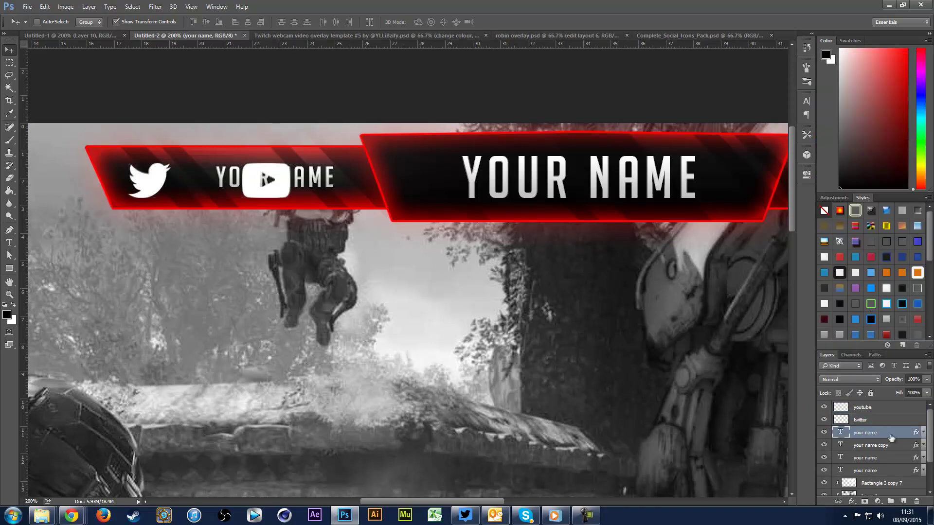
pyautogui.rightClick(891, 436)
pyautogui.click(860, 314)
pyautogui.click(883, 409)
pyautogui.keyDown('shift'); pyautogui.click(881, 418); pyautogui.keyUp('shift')
pyautogui.rightClick(881, 419)
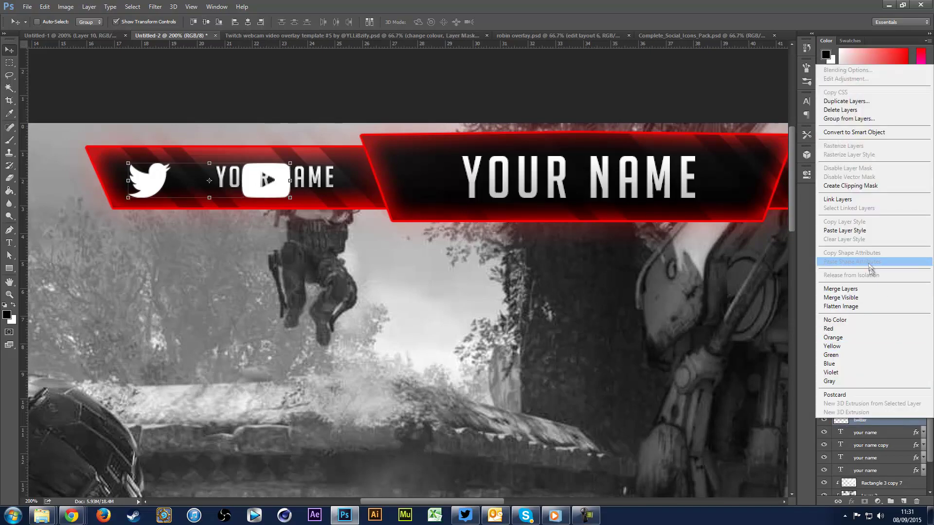
pyautogui.click(859, 231)
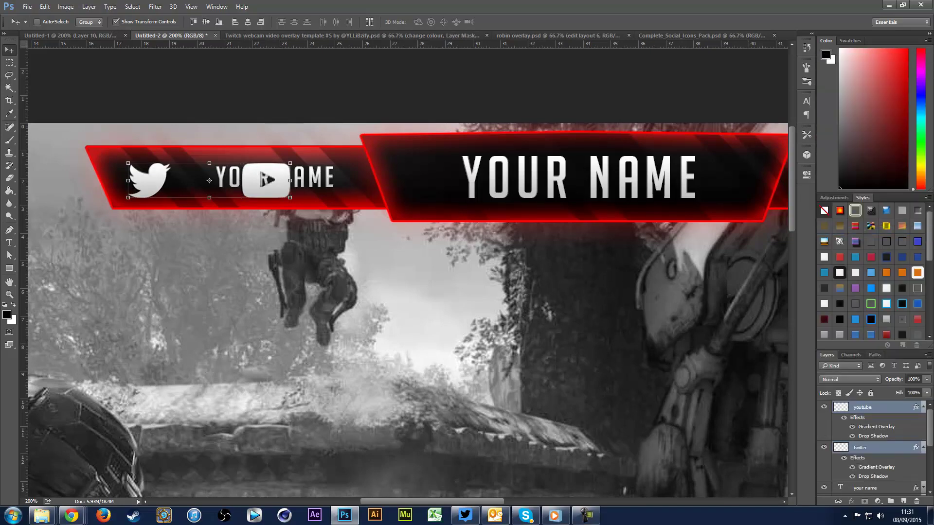
pyautogui.keyDown('alt'); pyautogui.click(923, 409); pyautogui.keyUp('alt')
# - Move the Twitter icon closer to the name text in the banner's left panel
pyautogui.click(894, 409)
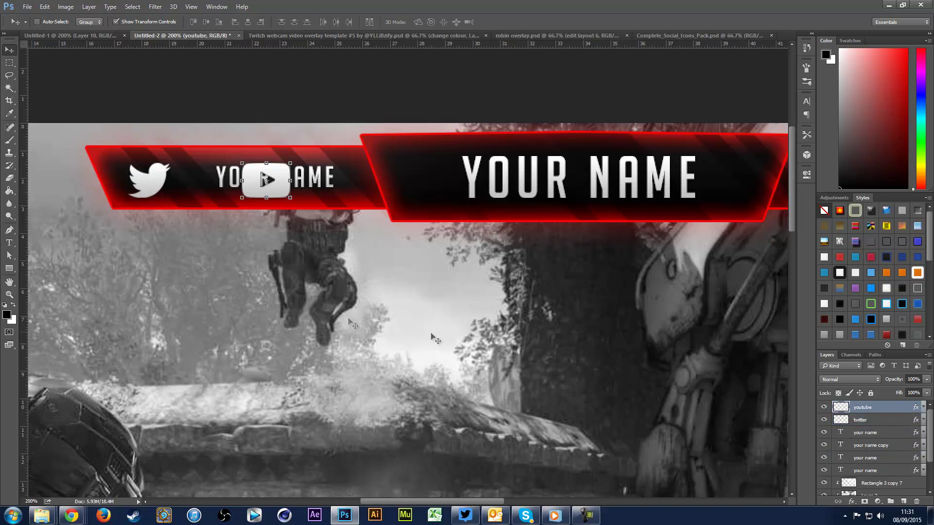
pyautogui.click(848, 422)
pyautogui.moveTo(222, 293); pyautogui.dragTo(244, 288)
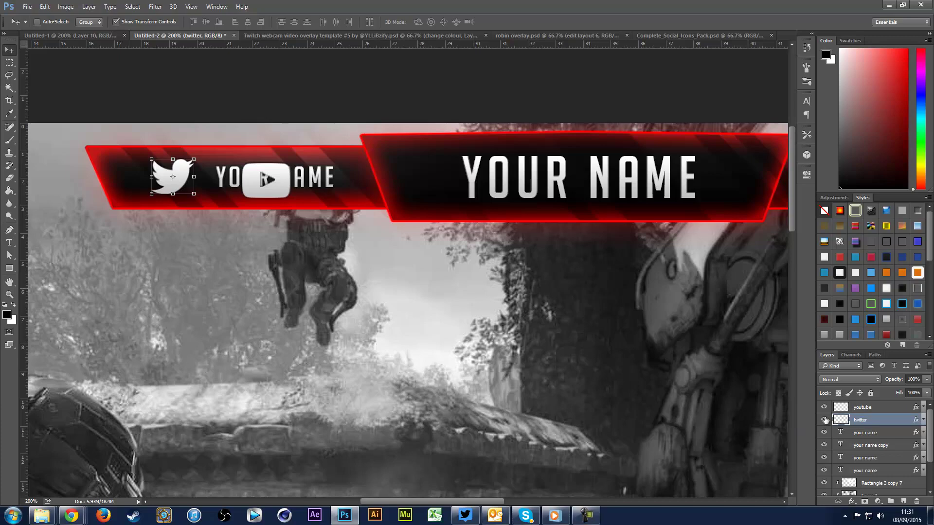
# - Move the YouTube icon into the banner's right panel, just after the name text
pyautogui.click(864, 407)
pyautogui.hscroll(3, 418, 330)
pyautogui.scroll(-1, 418, 334)
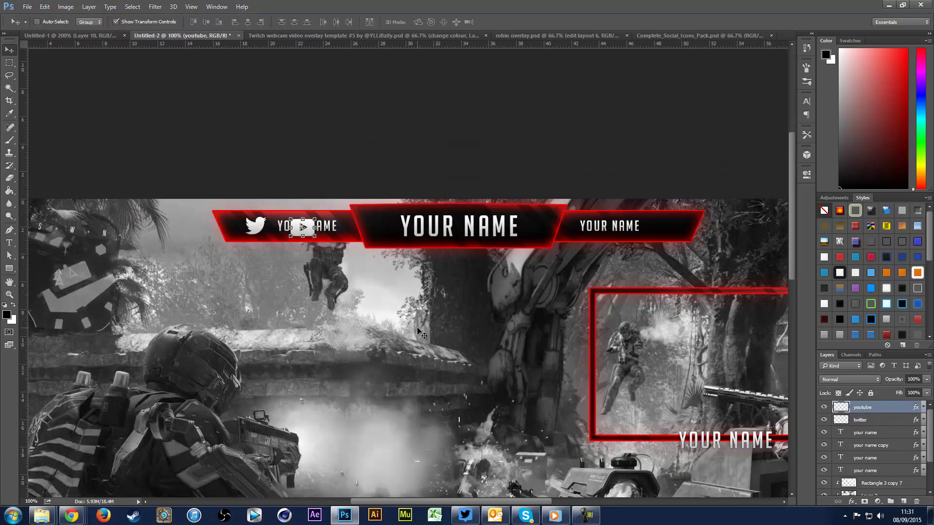
pyautogui.moveTo(259, 300); pyautogui.dragTo(696, 293)
pyautogui.moveTo(314, 355); pyautogui.dragTo(600, 394)
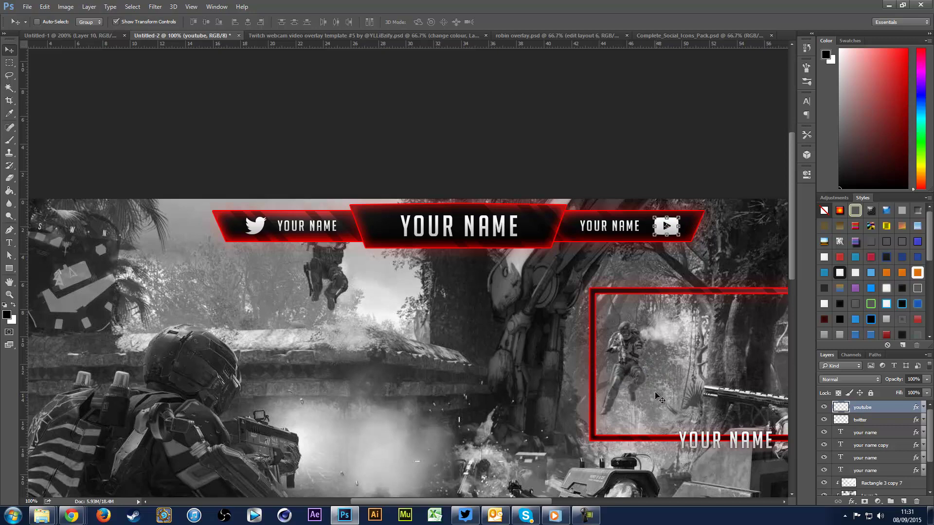
# - Hide the guides and compare the whole overlay with the finished one in Untitled-1
pyautogui.hotkey('ctrl', '0')
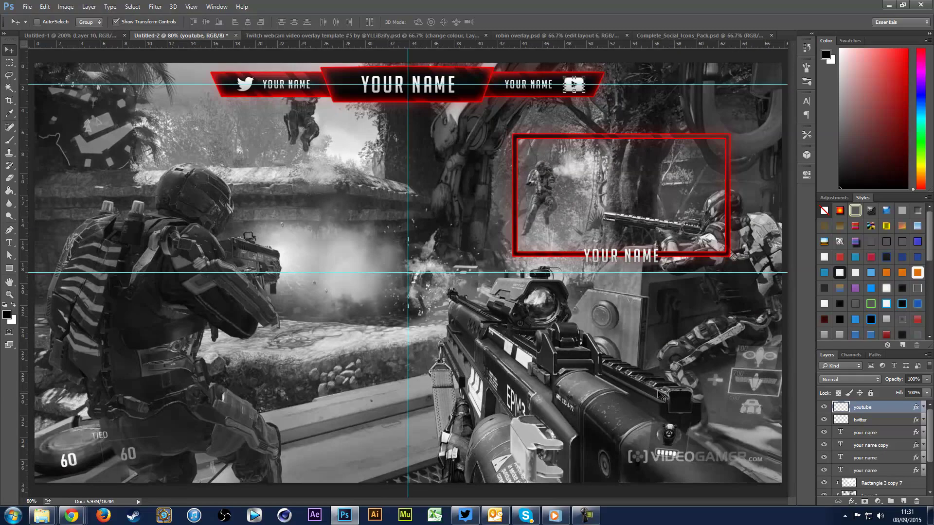
pyautogui.hotkey('ctrl', '1')
pyautogui.hotkey('ctrl', ';')
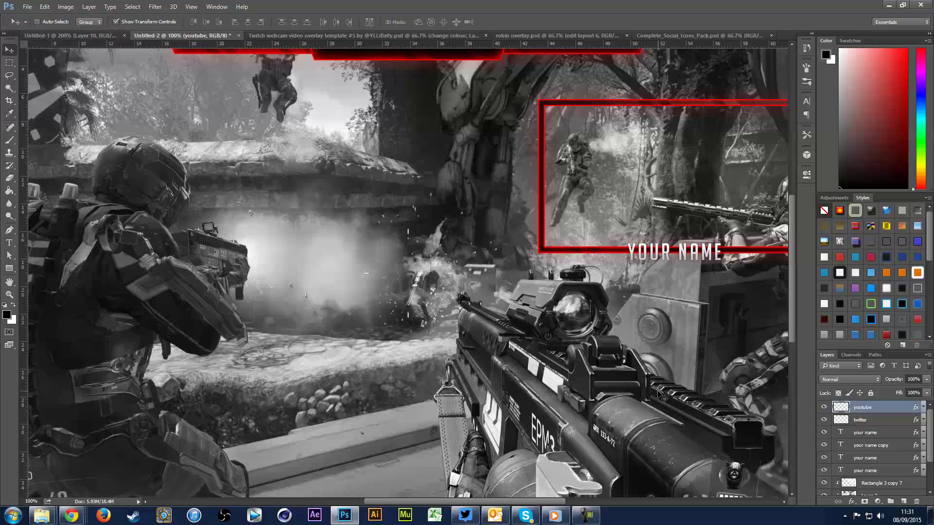
pyautogui.scroll(3, 637, 244)
pyautogui.hotkey('ctrl', 's')
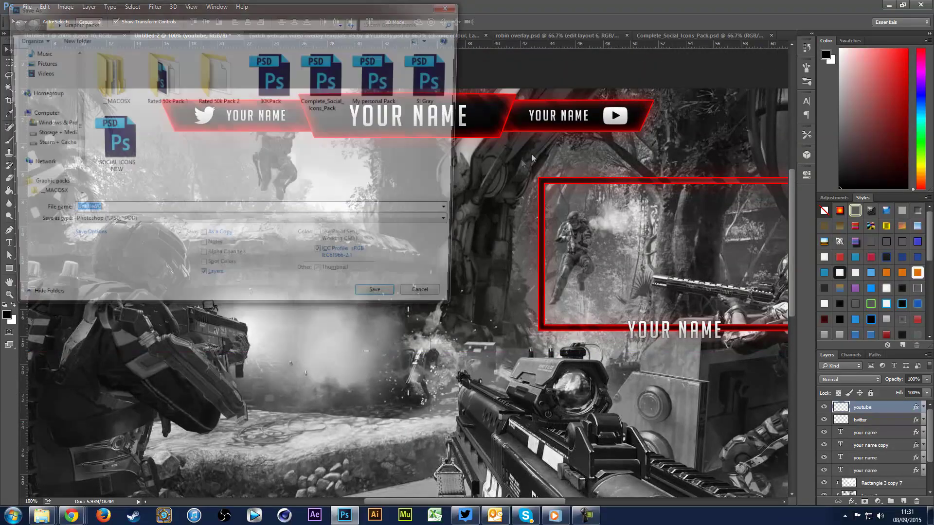
pyautogui.press('Escape')
pyautogui.hotkey('ctrl', '-')
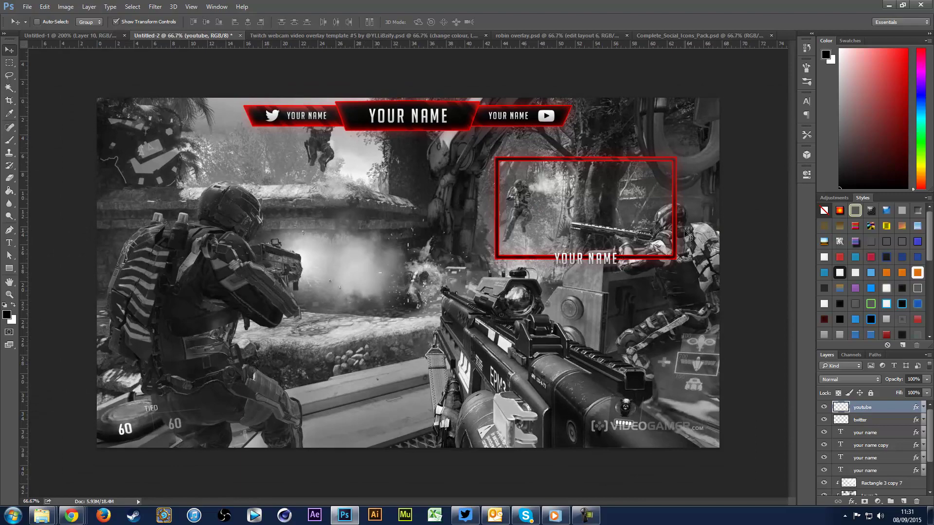
pyautogui.click(59, 35)
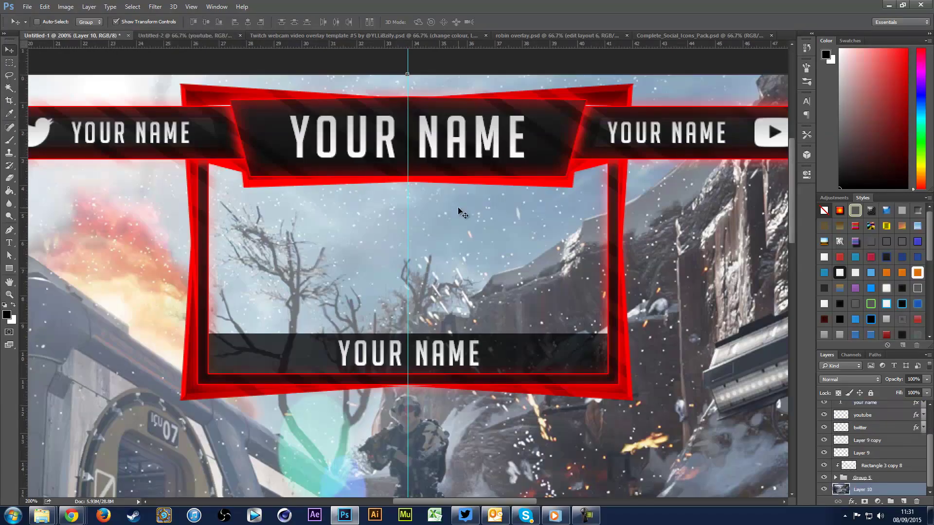
pyautogui.hotkey('ctrl', '-')
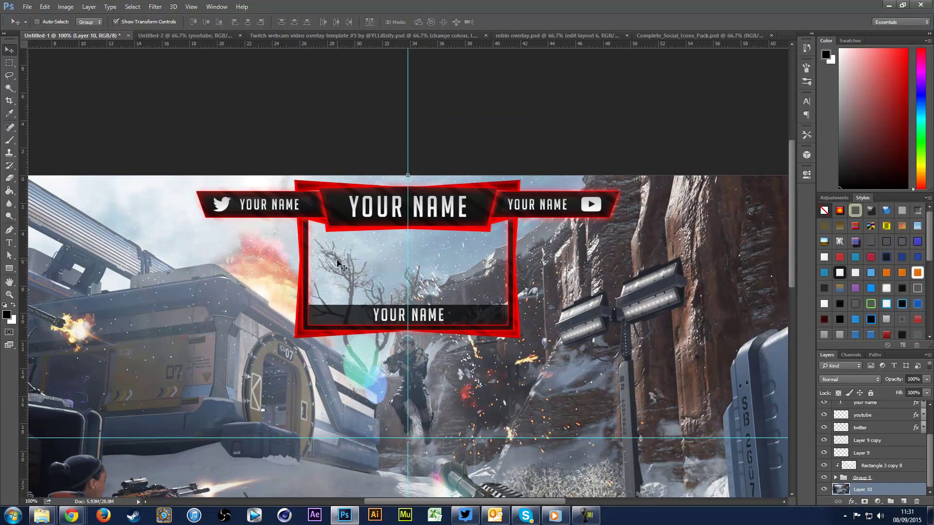
pyautogui.click(178, 36)
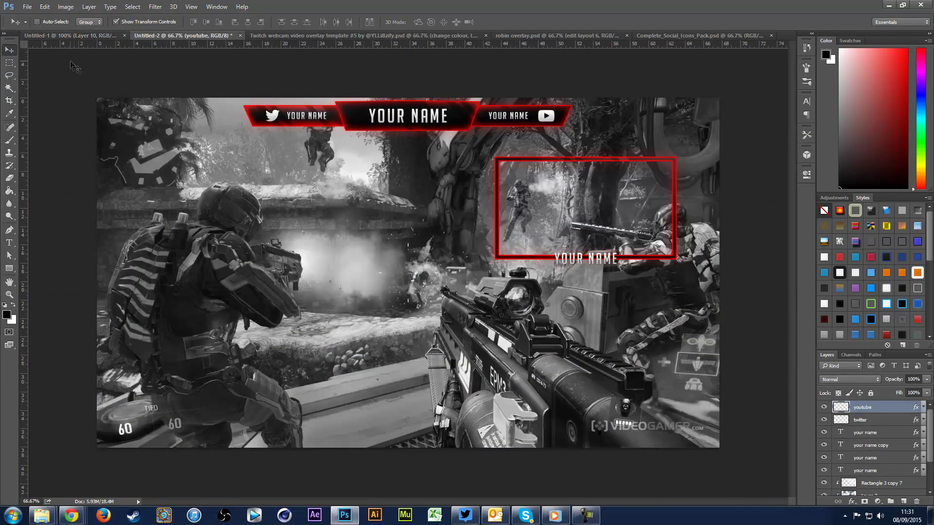
pyautogui.click(61, 36)
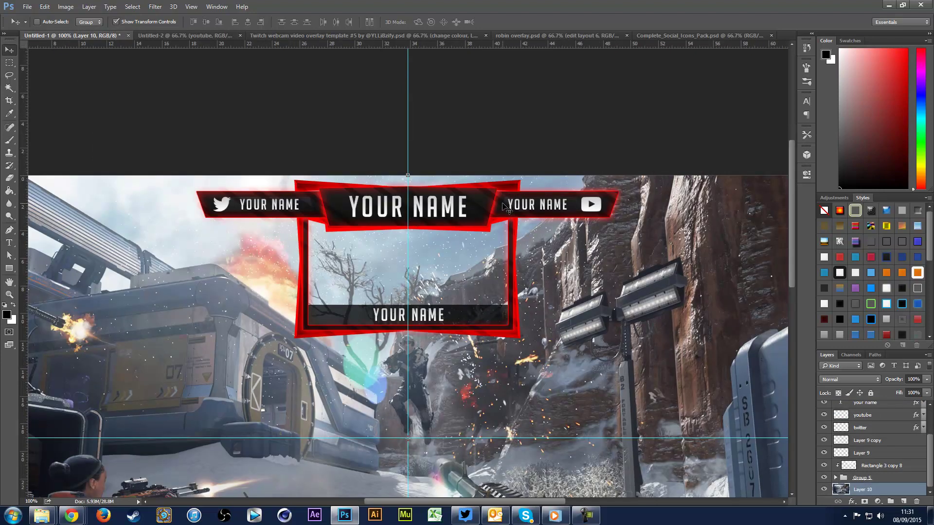
pyautogui.click(150, 39)
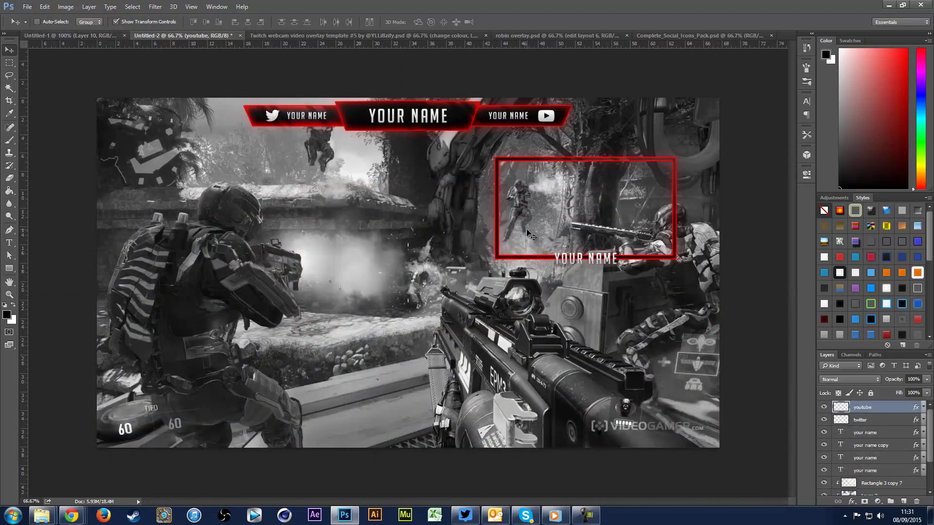
# - Add a new layer and place it directly beneath the overlay group
pyautogui.scroll(-2, 864, 467)
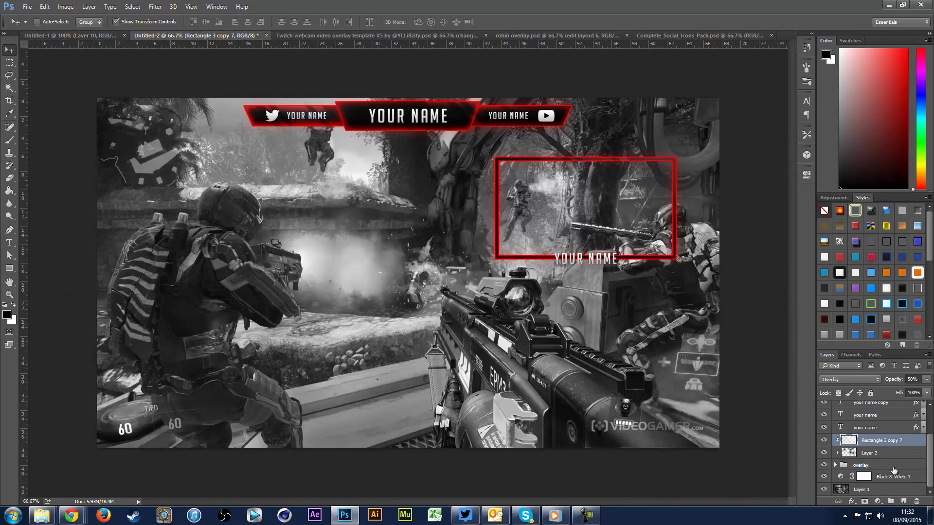
pyautogui.click(894, 468)
pyautogui.click(903, 502)
pyautogui.moveTo(862, 466); pyautogui.dragTo(871, 477)
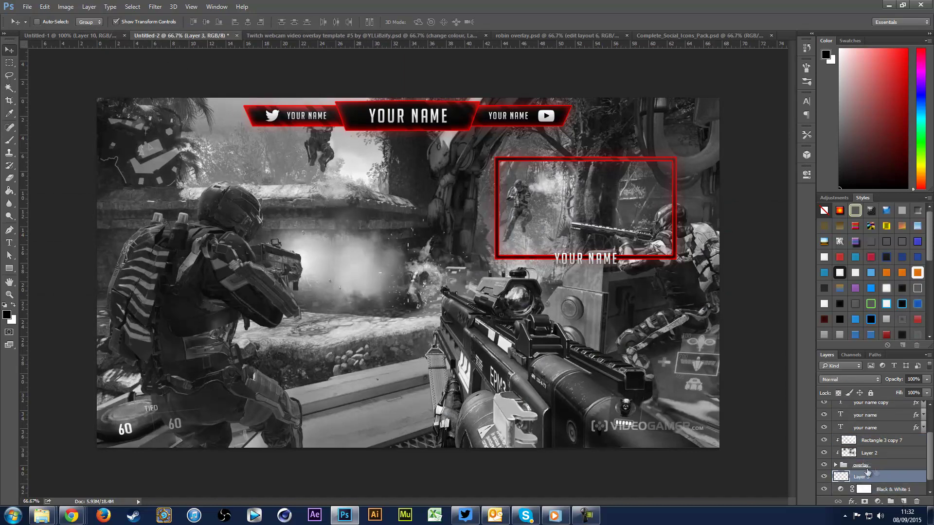
pyautogui.click(823, 465)
pyautogui.click(824, 466)
# - Select the Pen tool and compare the banner's edges with the backing shape behind the Untitled-1 banner
pyautogui.scroll(3, 291, 200)
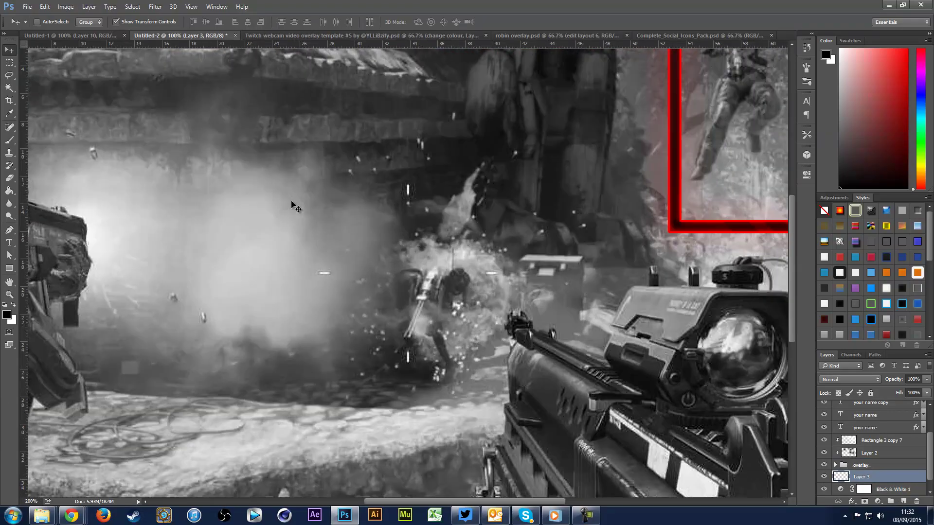
pyautogui.scroll(2, 290, 200)
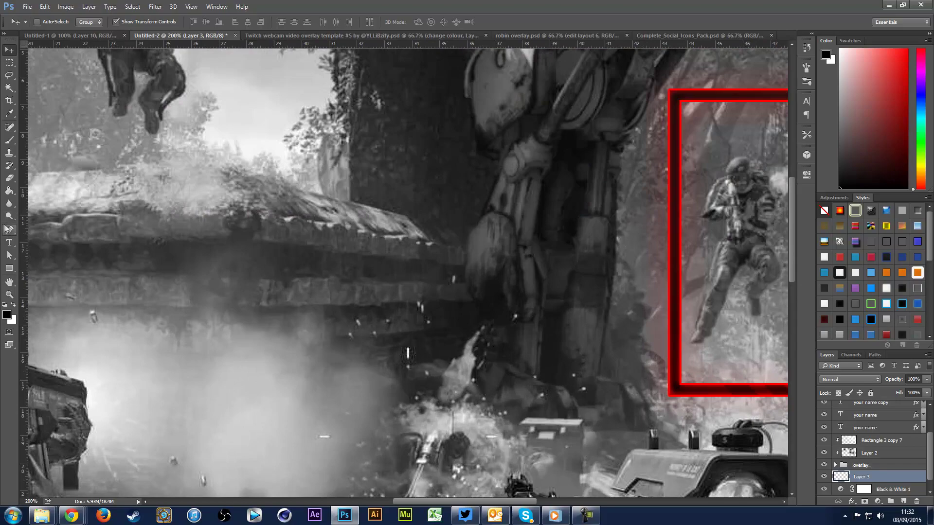
pyautogui.click(10, 229)
pyautogui.scroll(3, 292, 192)
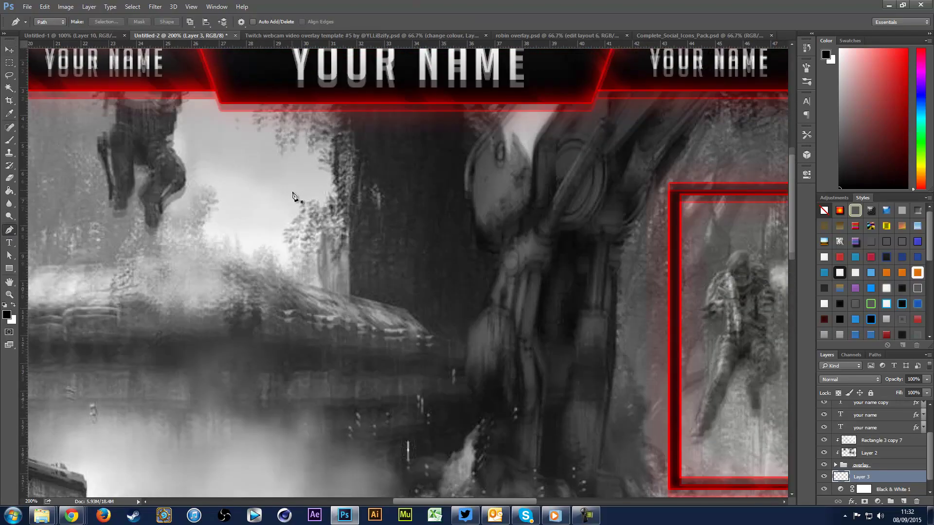
pyautogui.hscroll(-4, 293, 192)
pyautogui.hscroll(-3, 293, 194)
pyautogui.scroll(2, 292, 195)
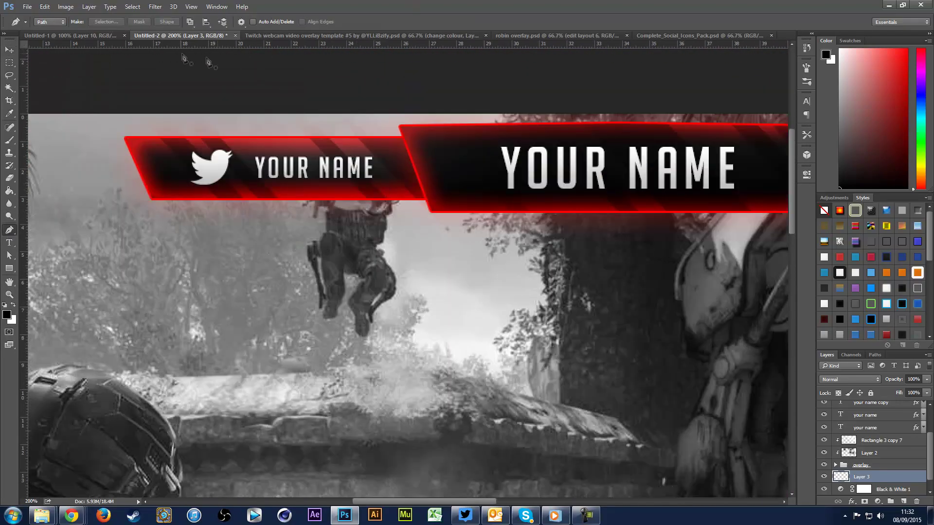
pyautogui.click(71, 35)
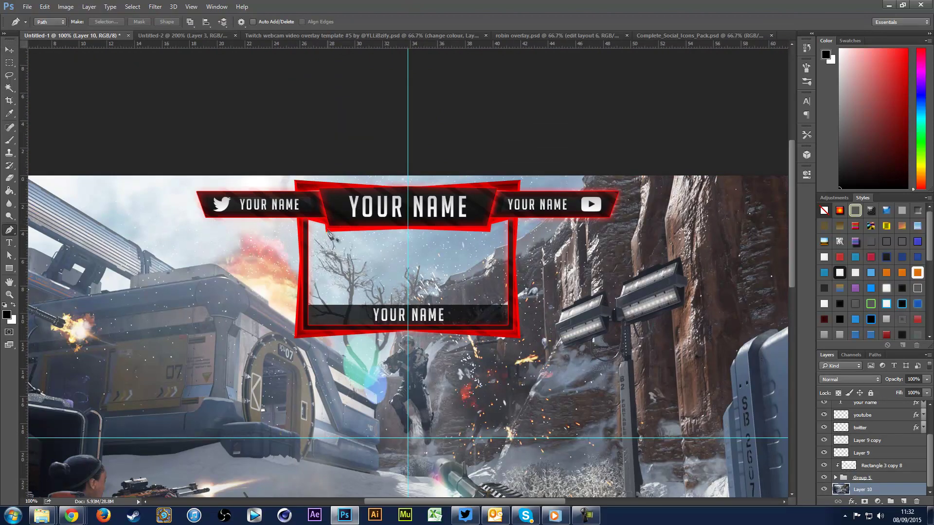
pyautogui.click(173, 35)
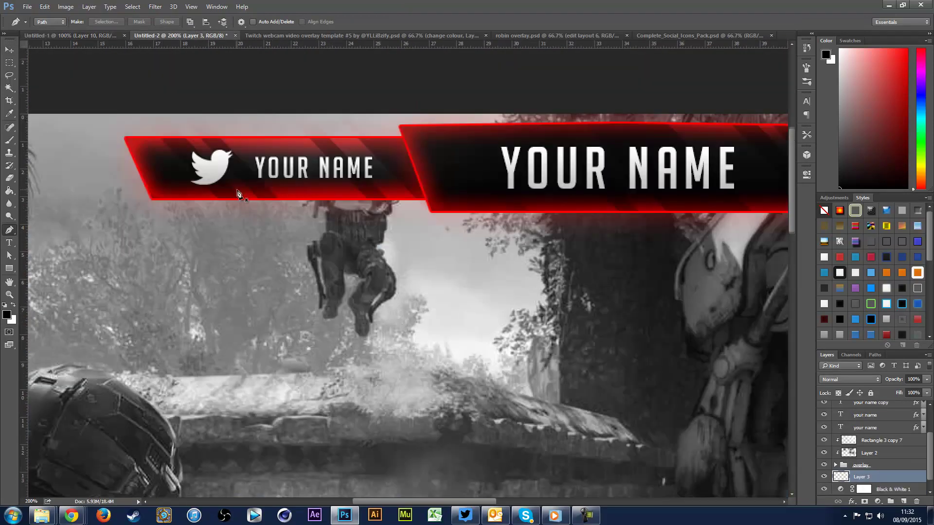
# - Show the guides and draw a closed path around the banner's left half, slightly below its lower edges and ending at the centre guide
pyautogui.scroll(1, 374, 229)
pyautogui.hscroll(5, 375, 229)
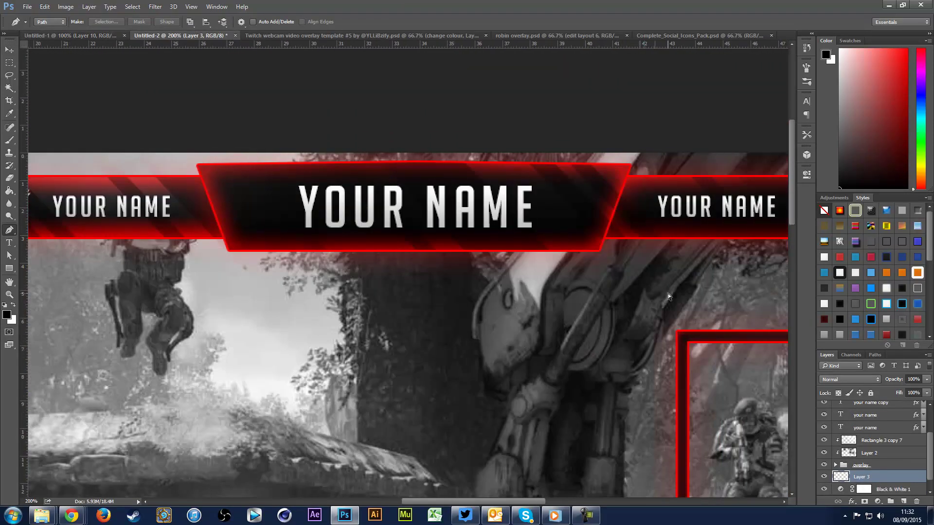
pyautogui.hscroll(-6, 273, 222)
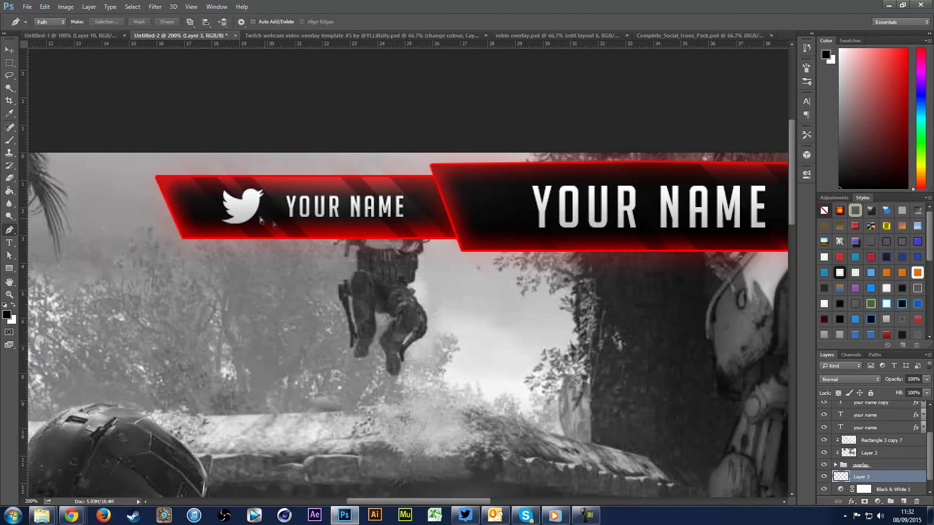
pyautogui.click(156, 177)
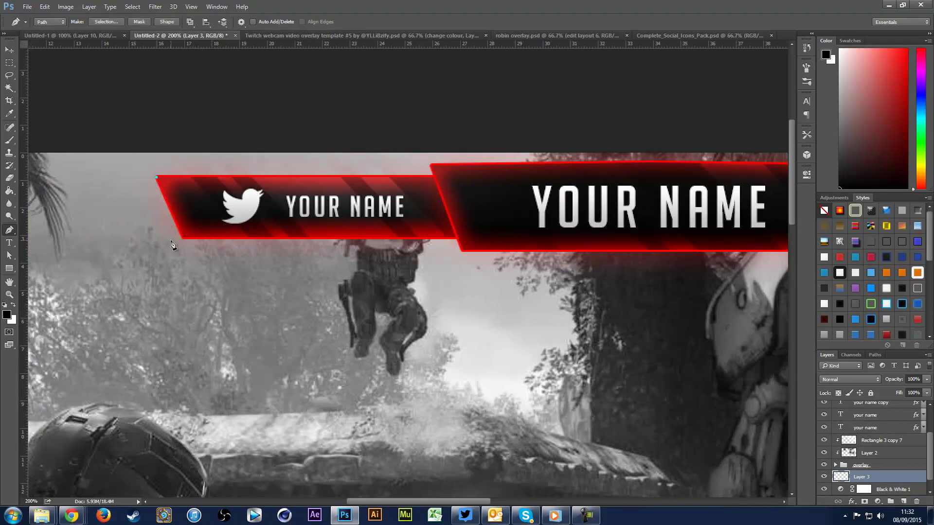
pyautogui.click(452, 245)
pyautogui.click(455, 261)
pyautogui.hscroll(5, 535, 273)
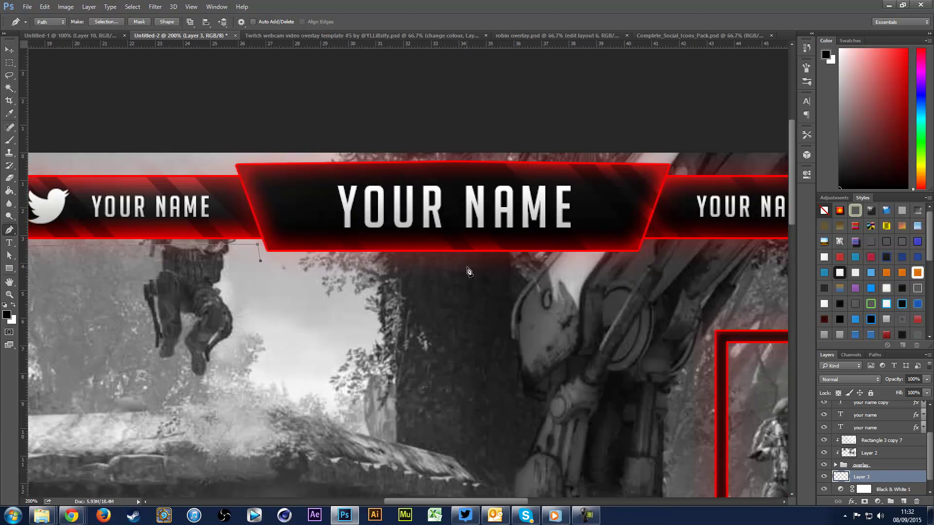
pyautogui.hotkey('ctrl', ';')
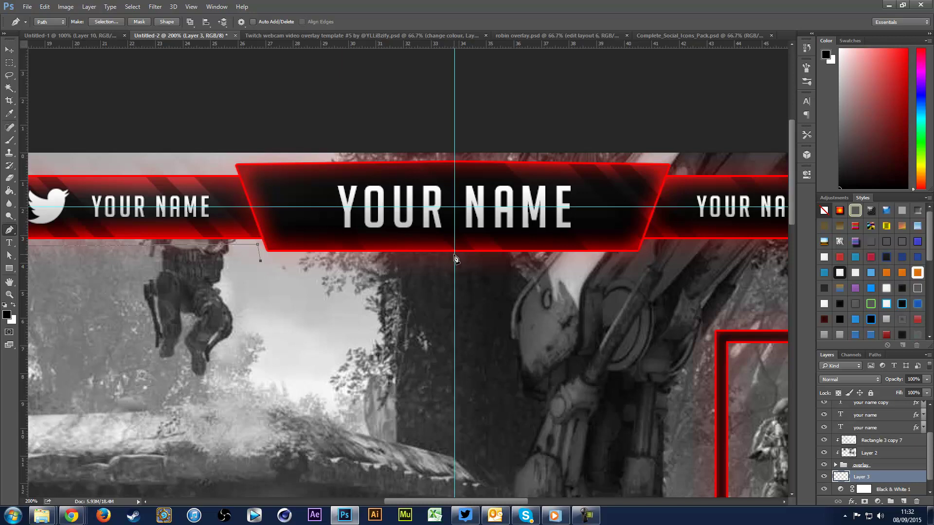
pyautogui.click(455, 255)
pyautogui.hscroll(-5, 311, 204)
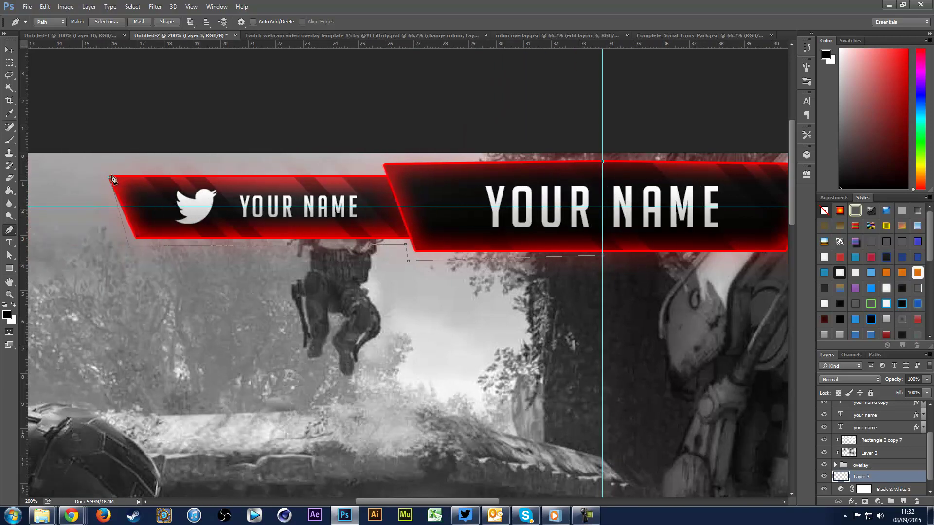
pyautogui.click(110, 178)
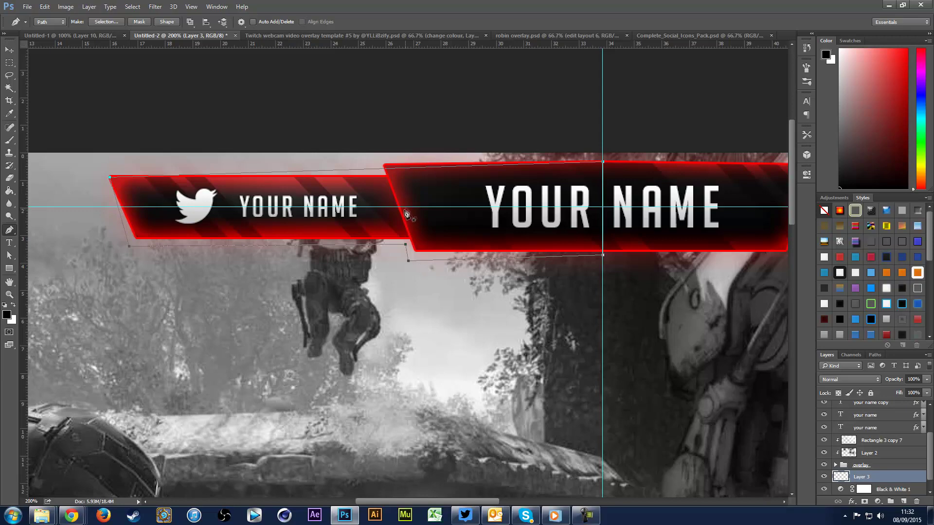
# - Fill the path with black on the new layer, delete the path and switch to the Move tool
pyautogui.rightClick(429, 199)
pyautogui.click(486, 246)
pyautogui.click(533, 132)
pyautogui.rightClick(427, 181)
pyautogui.click(445, 203)
pyautogui.click(9, 50)
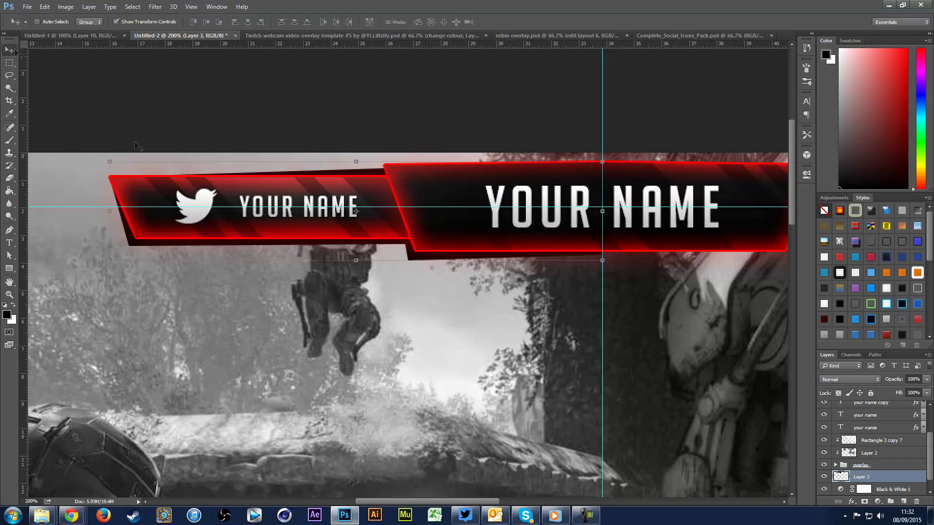
# - Apply a Color Overlay to the black backing shape, using the bright red (#f90000) sampled from the banner's outline
pyautogui.doubleClick(847, 478)
pyautogui.click(508, 252)
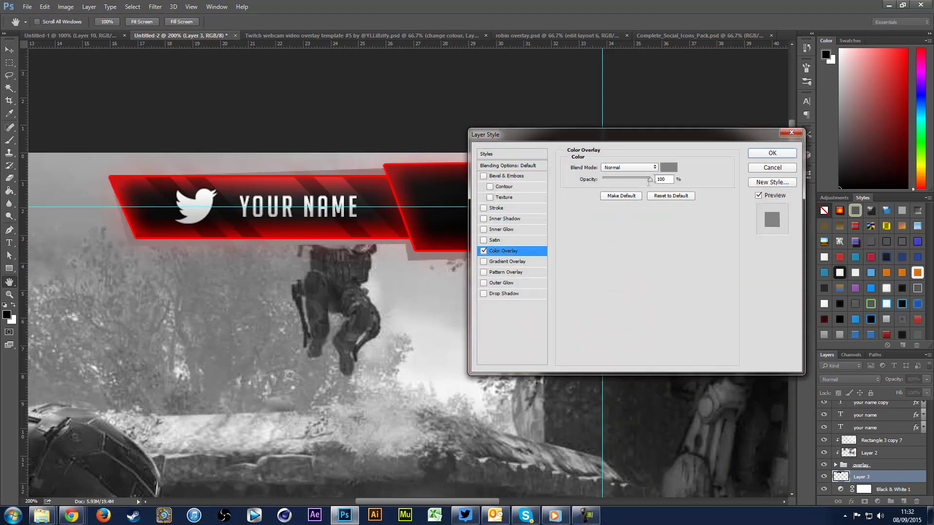
pyautogui.click(668, 167)
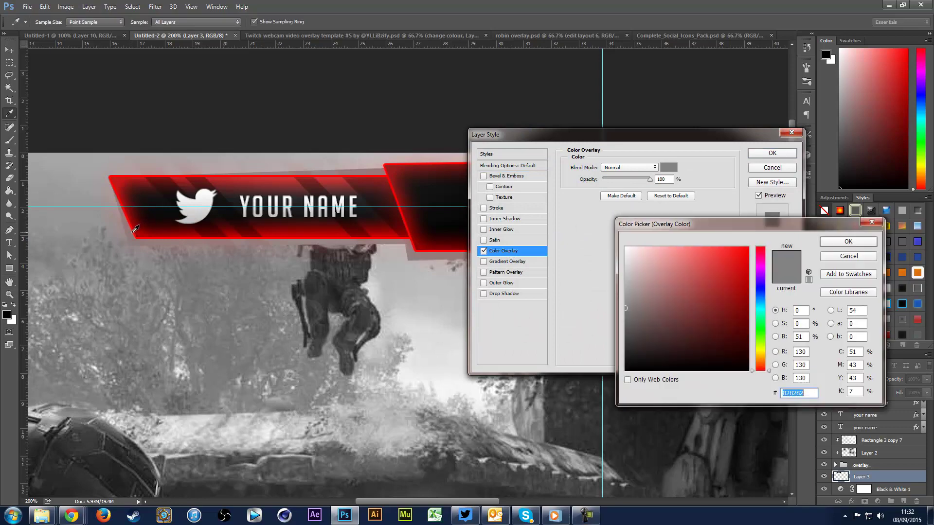
pyautogui.click(137, 229)
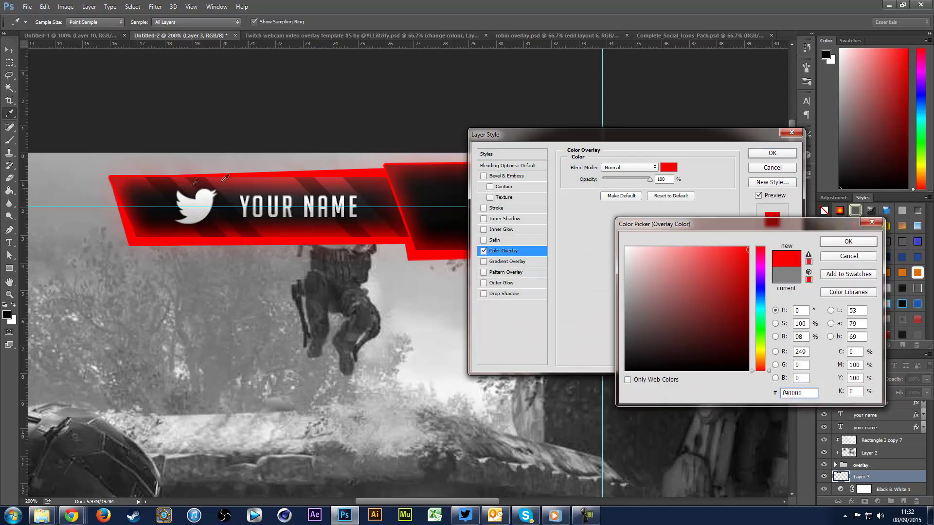
pyautogui.click(874, 240)
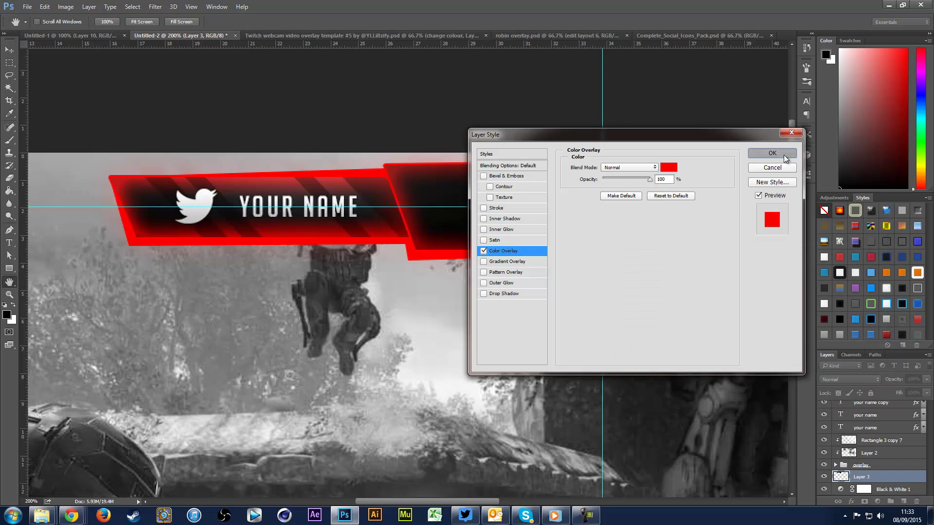
pyautogui.click(784, 154)
# - Add a new layer directly above the red backing shape, select the Pen tool and check the backing design in Untitled-1
pyautogui.click(923, 477)
pyautogui.click(904, 501)
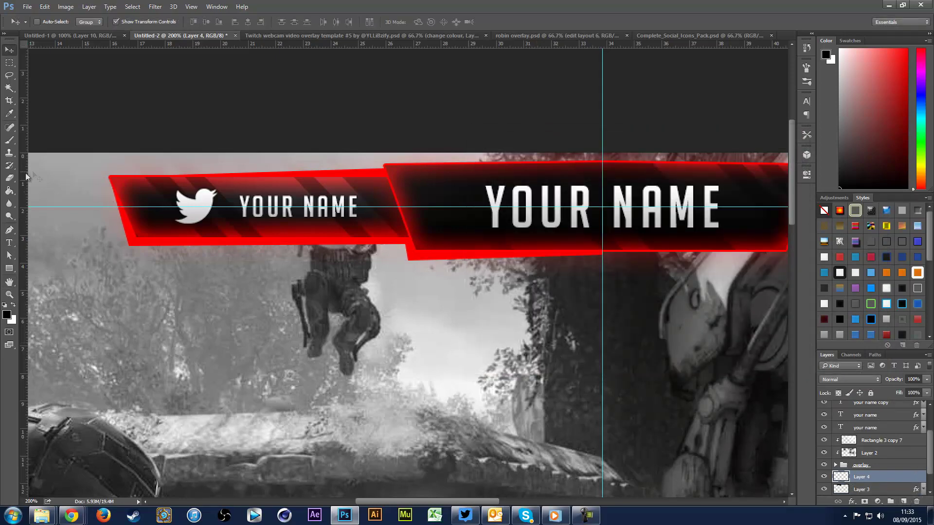
pyautogui.click(9, 230)
pyautogui.click(88, 37)
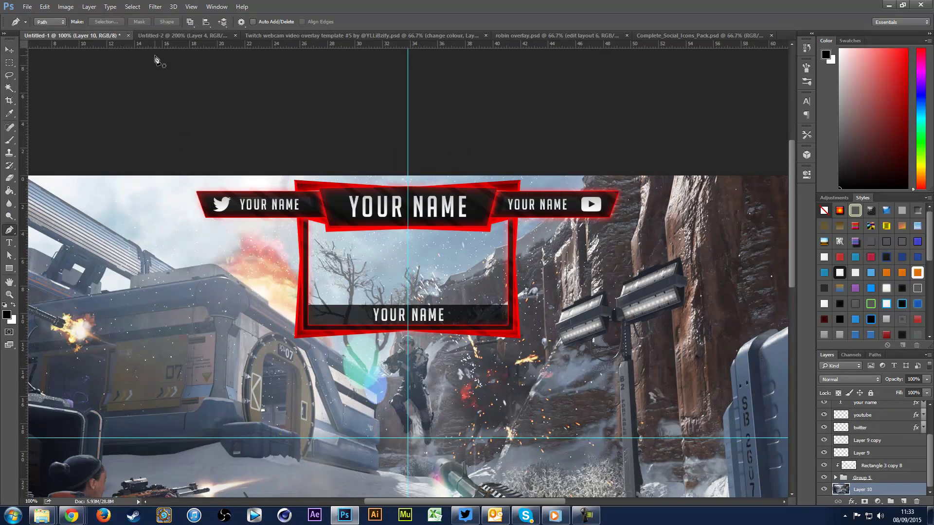
pyautogui.click(156, 37)
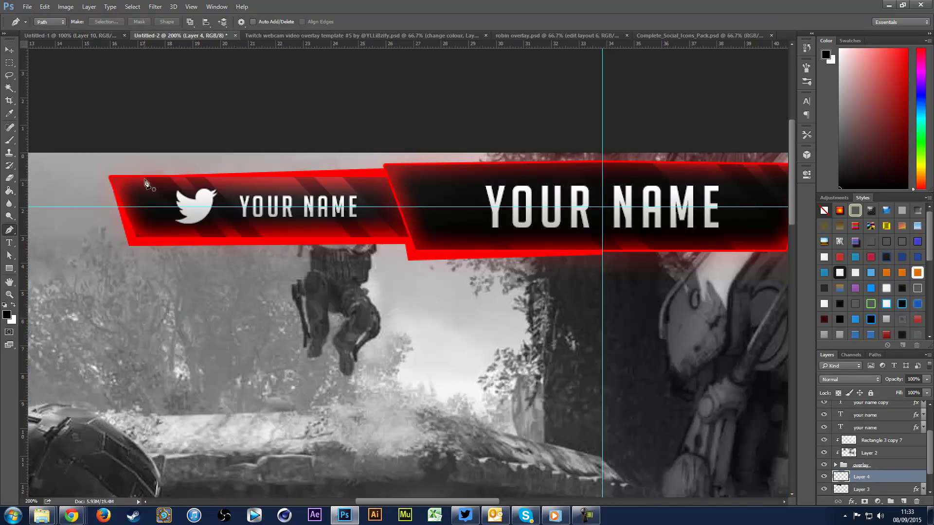
# - Draw a closed path on the new layer around the banner's left half, slightly inside the red backing and ending just past the centre guide
pyautogui.click(110, 177)
pyautogui.click(133, 240)
pyautogui.click(409, 240)
pyautogui.click(412, 254)
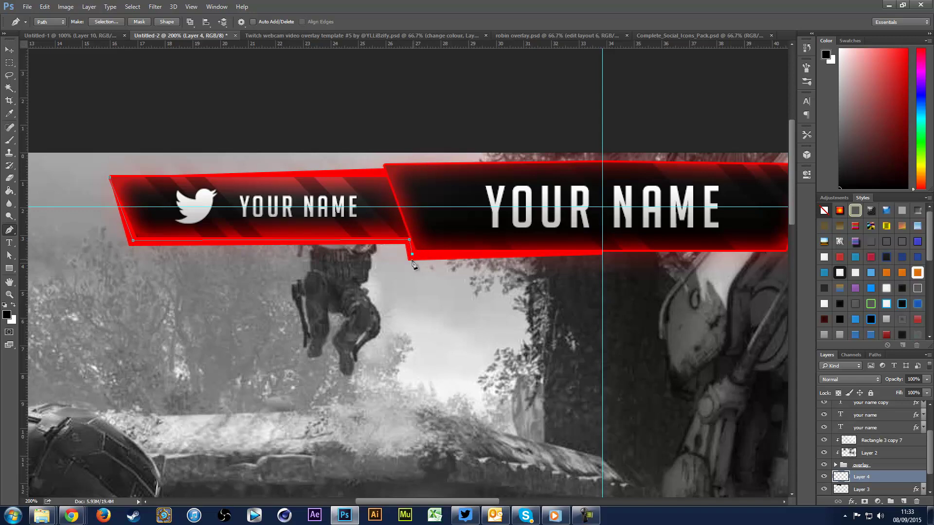
pyautogui.click(611, 252)
pyautogui.click(603, 164)
pyautogui.click(110, 178)
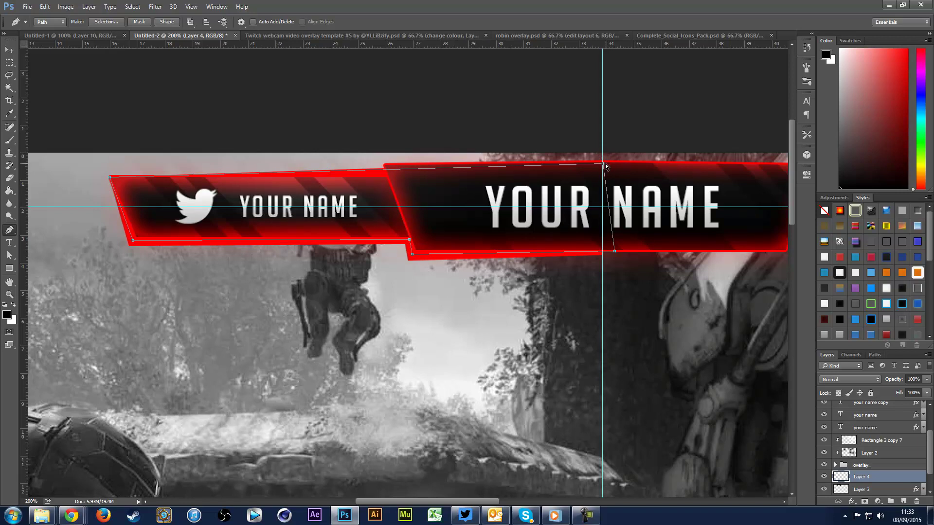
pyautogui.moveTo(605, 166); pyautogui.dragTo(607, 172)
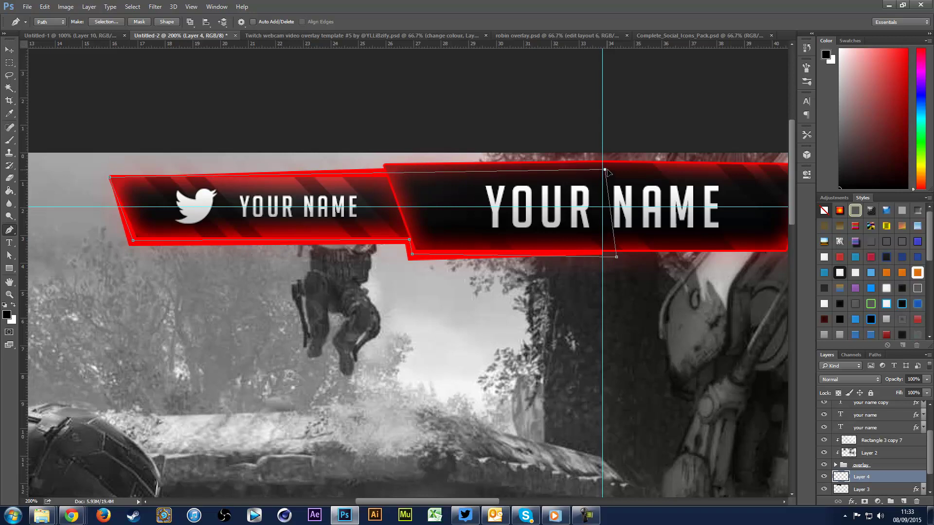
pyautogui.moveTo(617, 257); pyautogui.dragTo(624, 251)
# - Fill the inner path with black and delete the path
pyautogui.rightClick(483, 191)
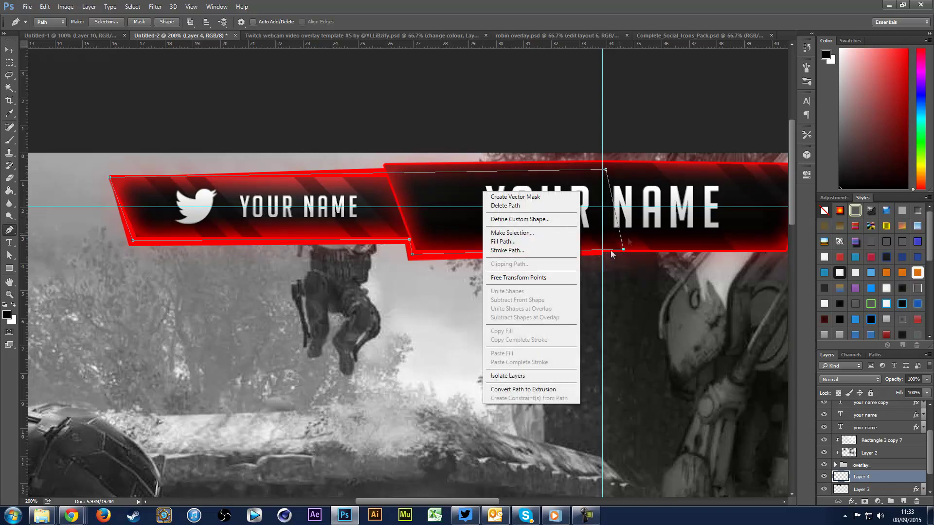
pyautogui.click(508, 241)
pyautogui.click(532, 131)
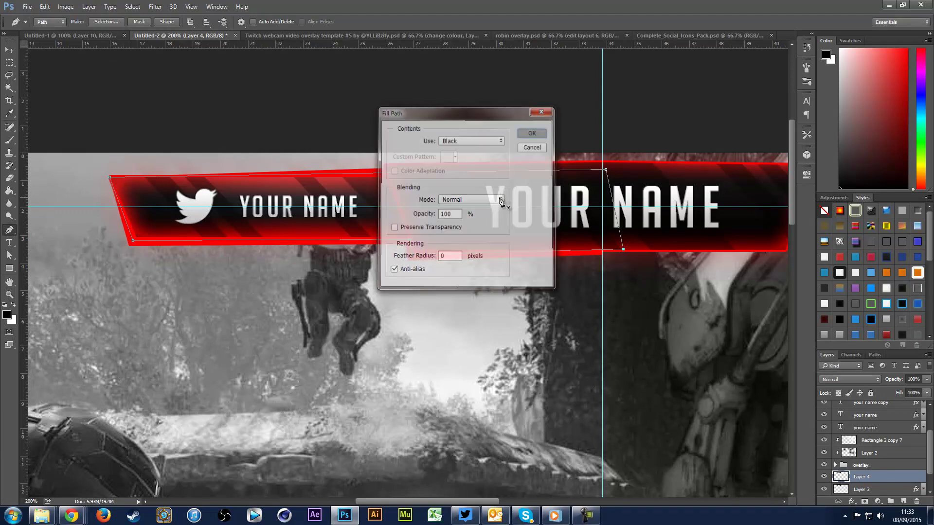
pyautogui.rightClick(512, 194)
pyautogui.click(523, 207)
# - Apply a dark red (#6c0000) Color Overlay to the newly filled inner shape
pyautogui.doubleClick(839, 476)
pyautogui.click(497, 251)
pyautogui.click(668, 168)
pyautogui.click(720, 321)
pyautogui.moveTo(720, 321); pyautogui.dragTo(756, 315)
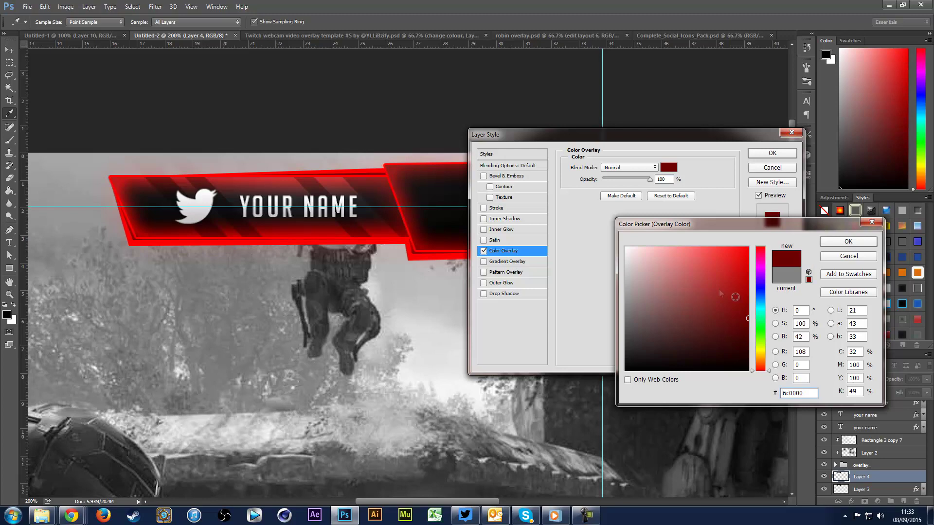
pyautogui.click(870, 244)
pyautogui.click(773, 152)
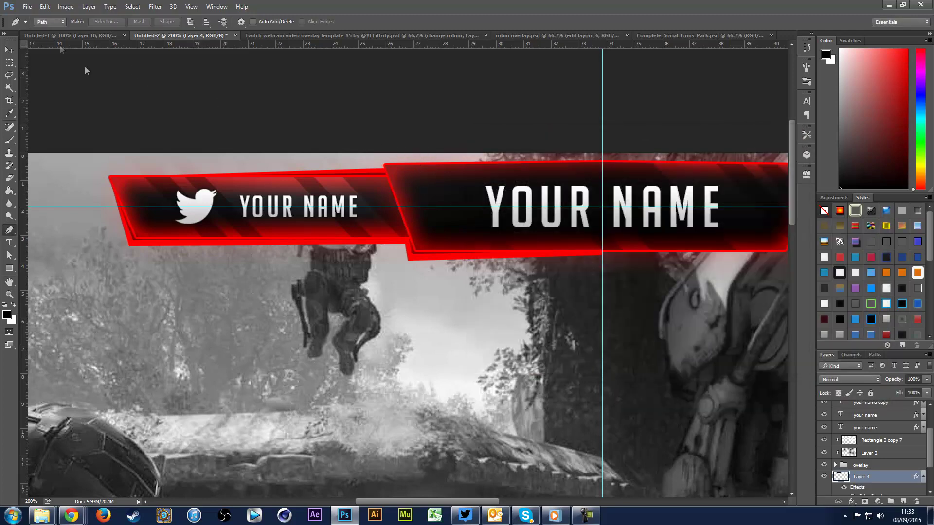
# - Select the dark red and bright red backing layers together with the Move tool and duplicate them
pyautogui.click(7, 49)
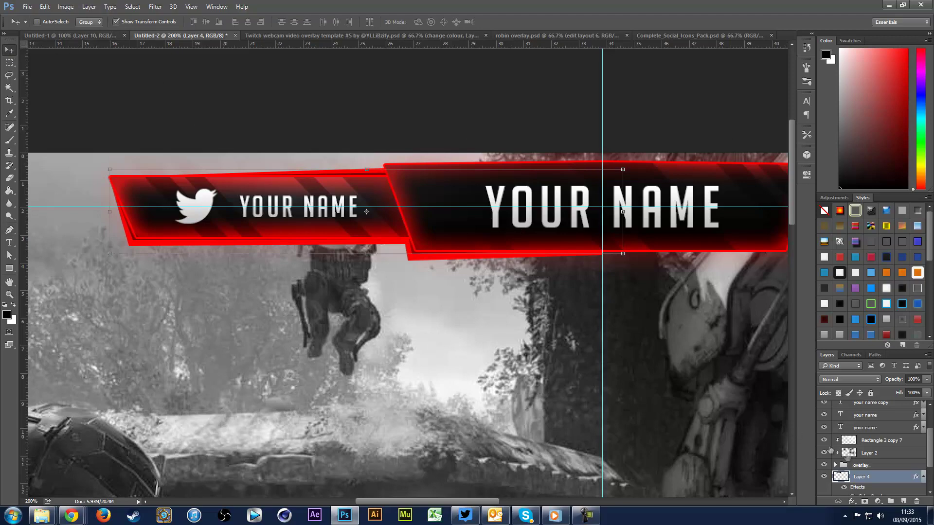
pyautogui.click(921, 477)
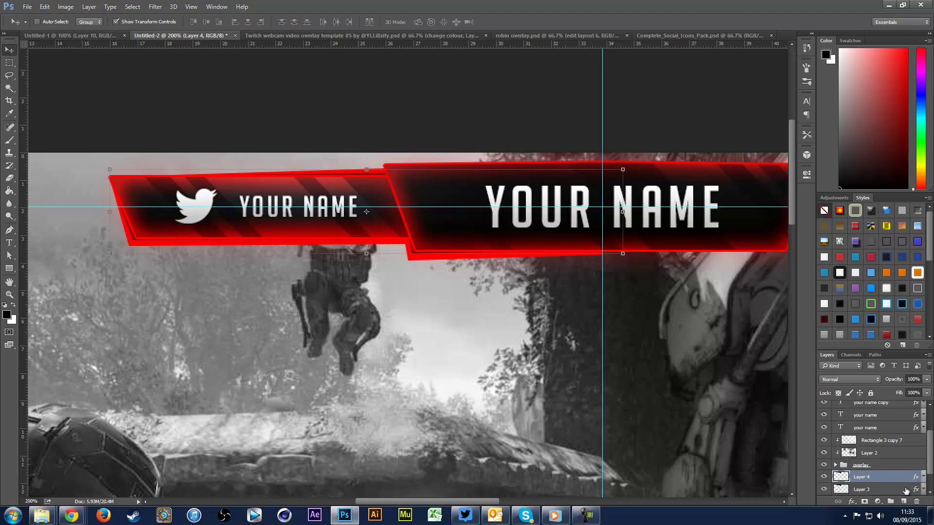
pyautogui.keyDown('shift'); pyautogui.click(905, 489); pyautogui.keyUp('shift')
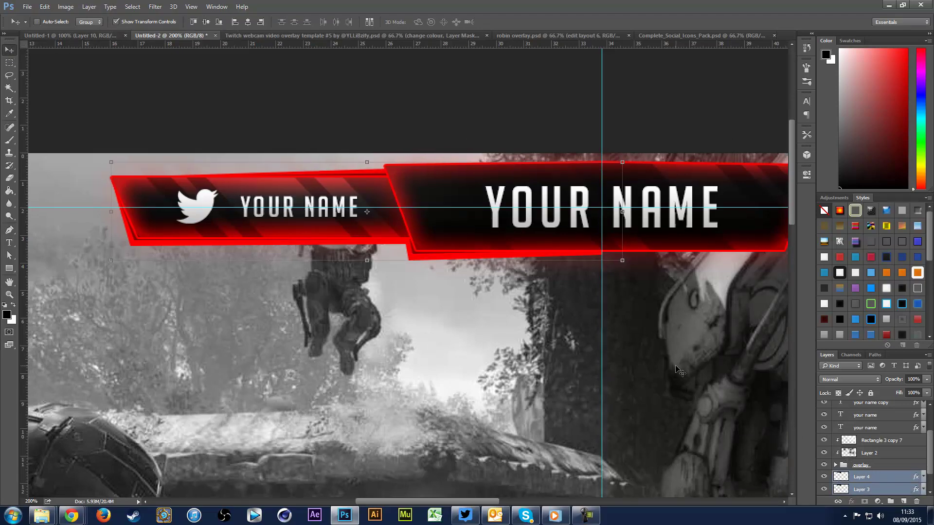
pyautogui.hotkey('ctrl', '-')
pyautogui.scroll(-1, 889, 487)
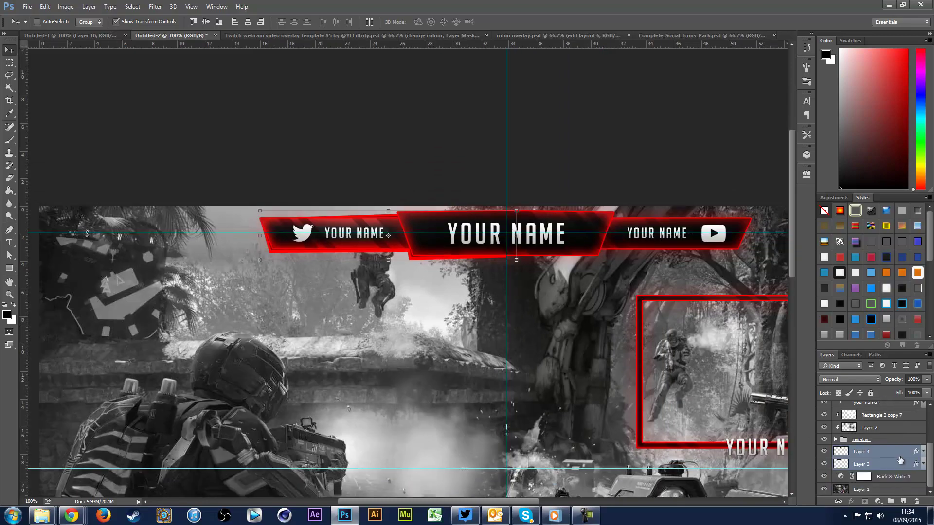
pyautogui.hotkey('ctrl', 'j')
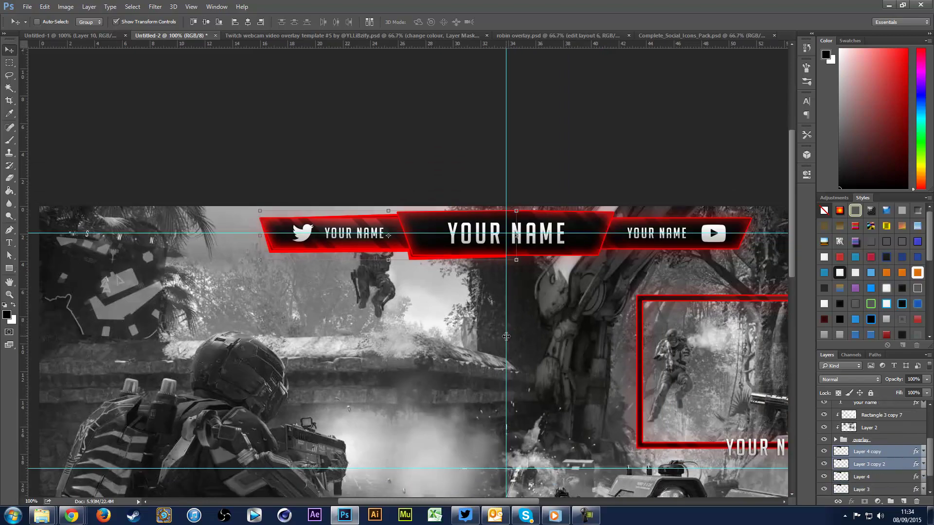
# - Flip the duplicated backing shapes horizontally, move them behind the banner's right half and hide the guides
pyautogui.hscroll(2, 505, 336)
pyautogui.click(44, 7)
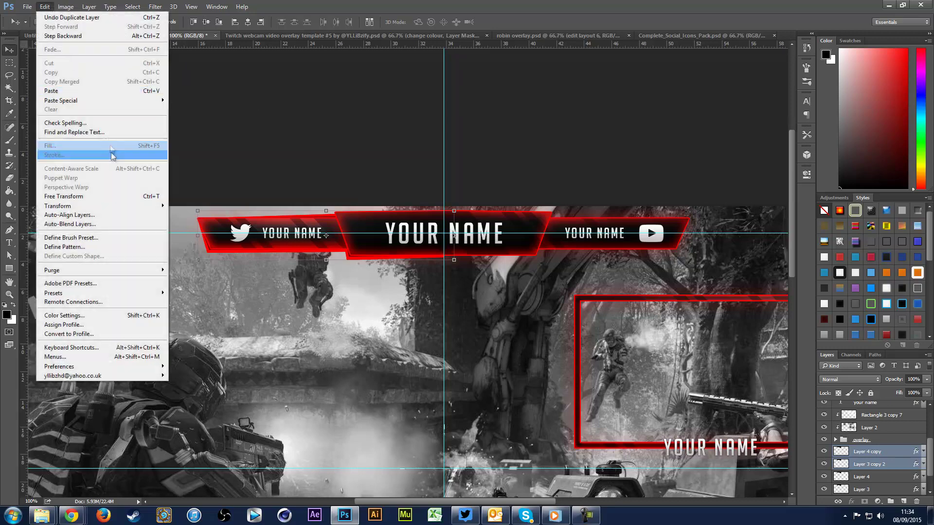
pyautogui.click(187, 311)
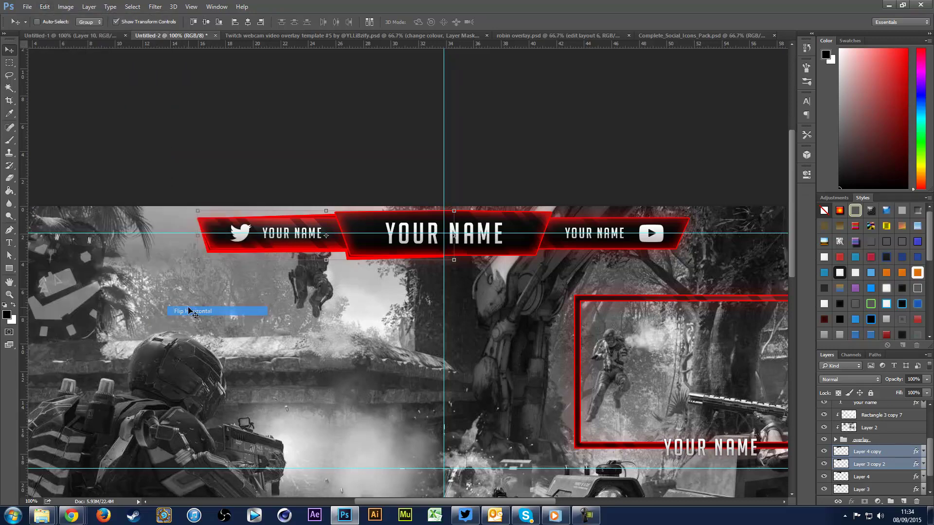
pyautogui.moveTo(468, 344); pyautogui.dragTo(453, 344)
pyautogui.hotkey('ctrl', 'h')
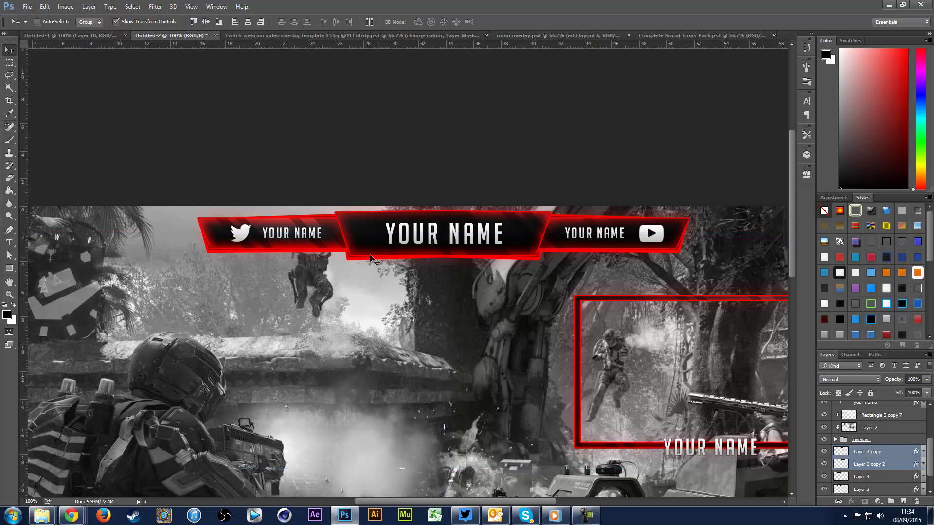
# - Examine the Twitter name banner in Untitled-1 at close range and return to Untitled-2
pyautogui.click(63, 35)
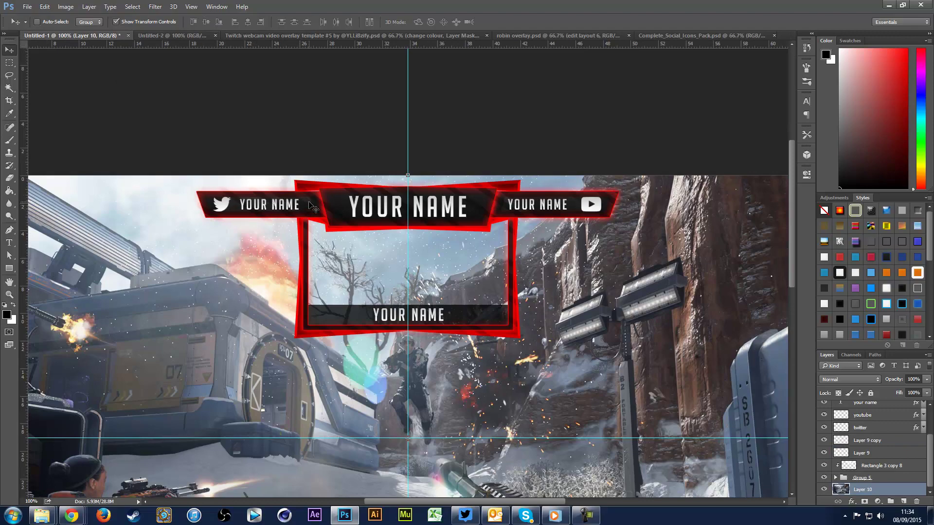
pyautogui.hotkey('ctrl', '+')
pyautogui.hotkey('ctrl', '+')
pyautogui.hotkey('ctrl', '-')
pyautogui.hscroll(-2, 309, 205)
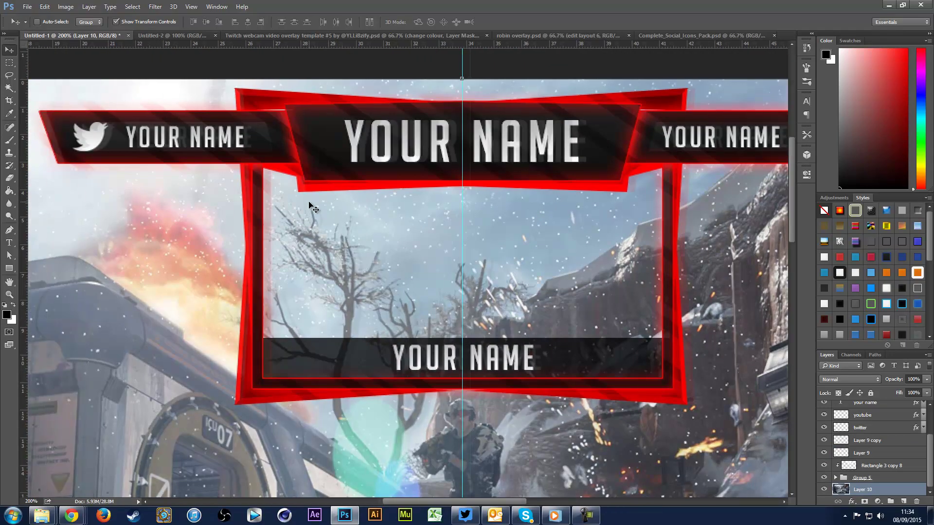
pyautogui.hscroll(-2, 309, 205)
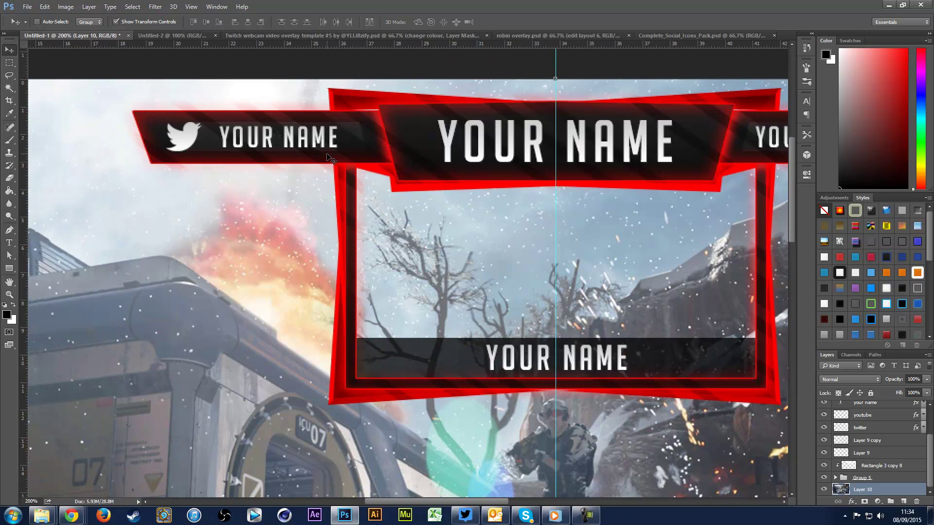
pyautogui.click(153, 36)
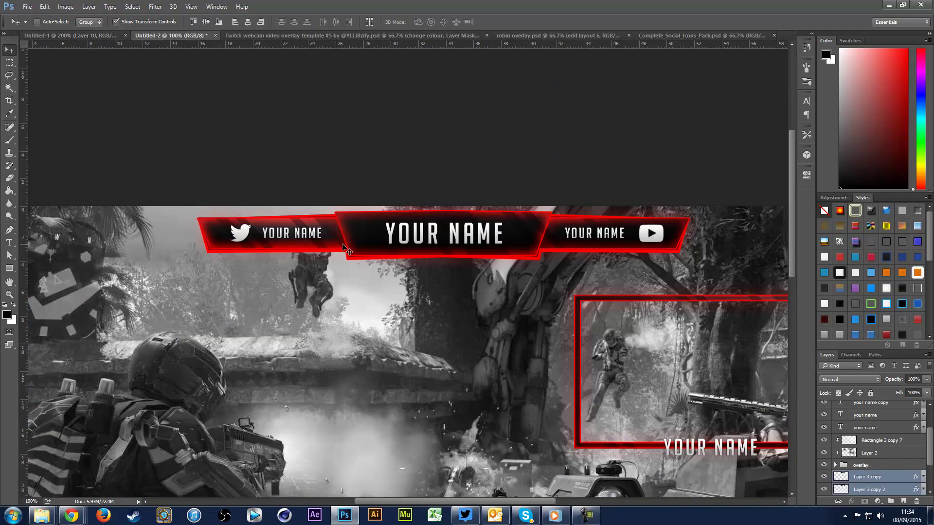
# - Add a new layer and place it beneath the name text layers, directly above Rectangle 3 copy 7
pyautogui.hotkey('ctrl', '+')
pyautogui.hscroll(-3, 343, 248)
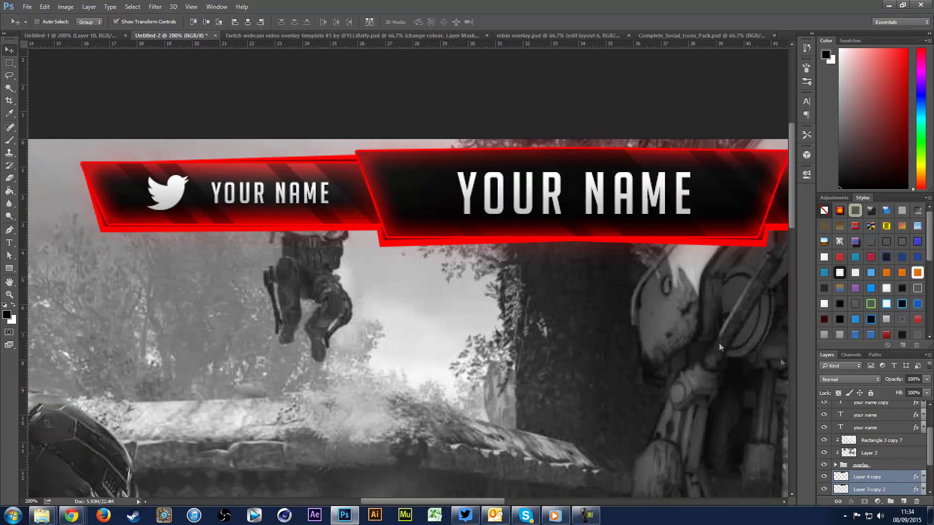
pyautogui.click(869, 432)
pyautogui.click(903, 502)
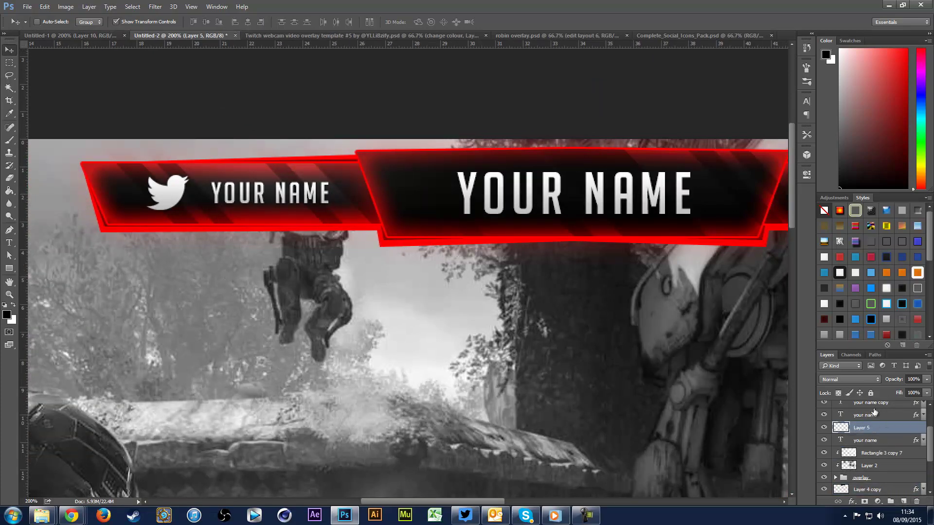
pyautogui.moveTo(875, 430); pyautogui.dragTo(876, 443)
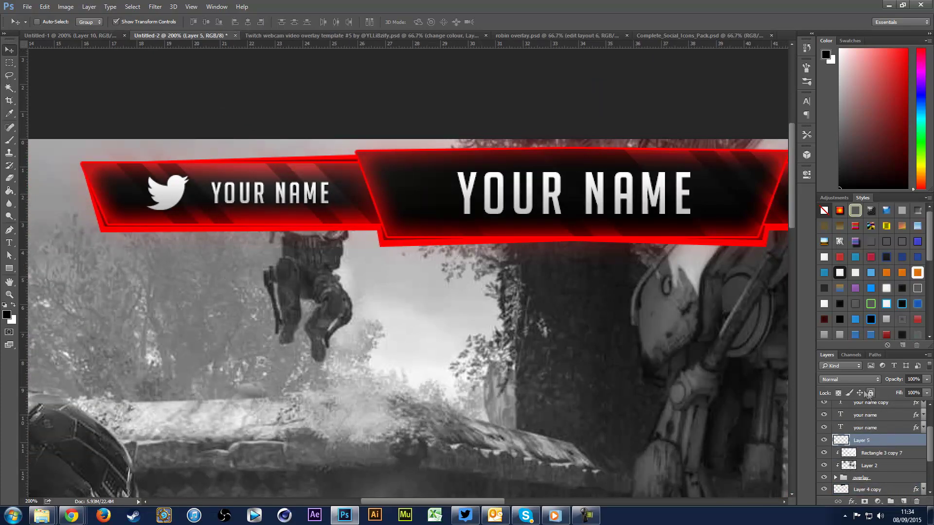
# - Draw a closed slanted path with the Pen tool from the middle of the Twitter bird to just past its name, matching the bird's height
pyautogui.scroll(1, 355, 272)
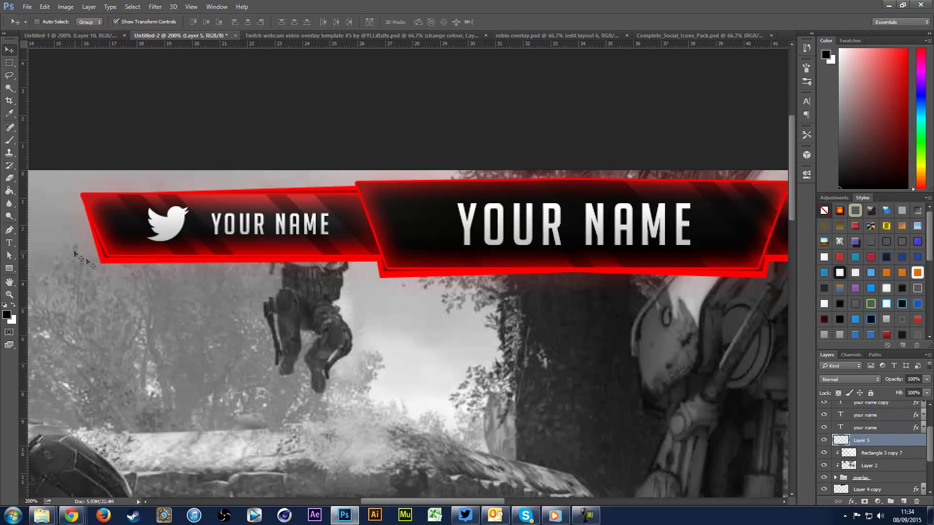
pyautogui.click(11, 233)
pyautogui.hscroll(-5, 247, 279)
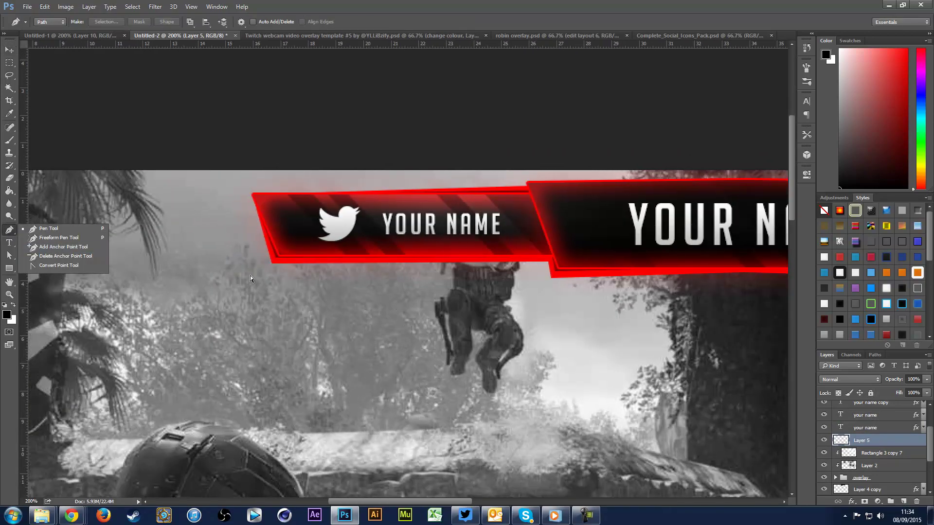
pyautogui.hotkey('ctrl', '+')
pyautogui.hotkey('ctrl', '+')
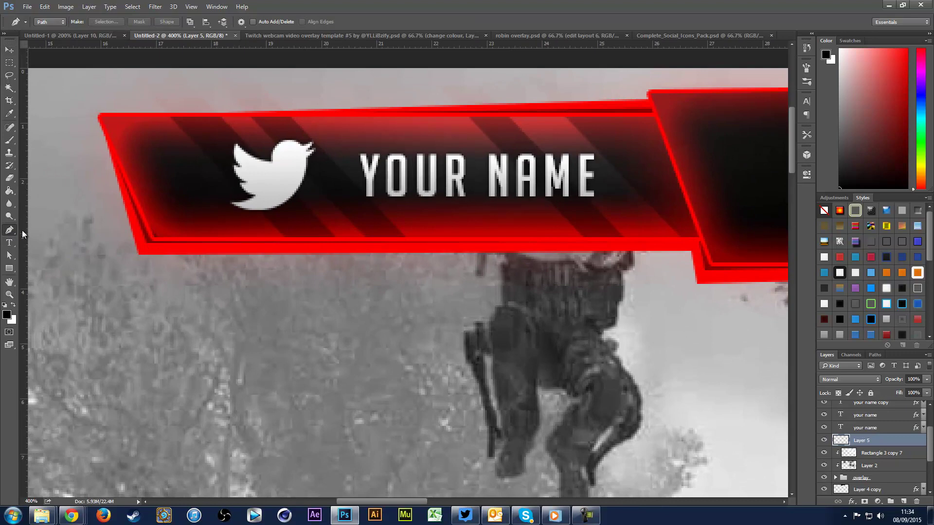
pyautogui.click(290, 141)
pyautogui.click(257, 210)
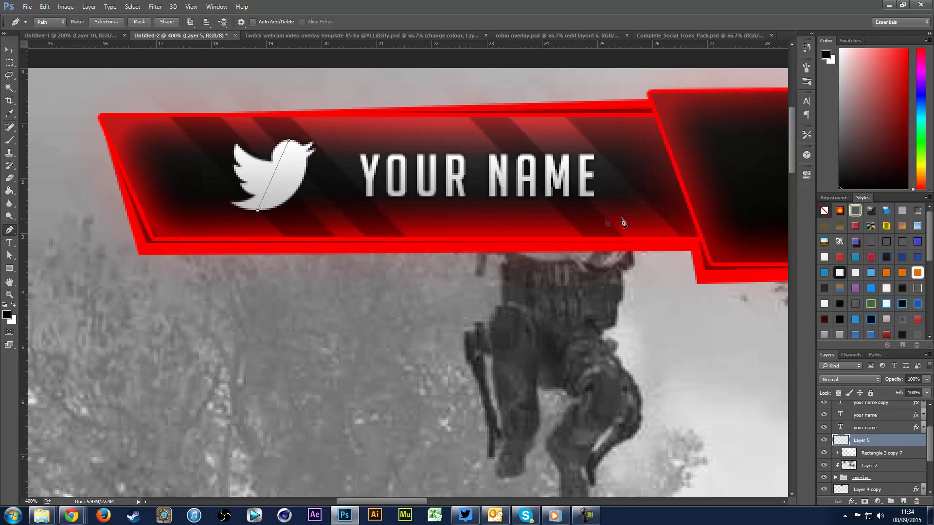
pyautogui.click(646, 211)
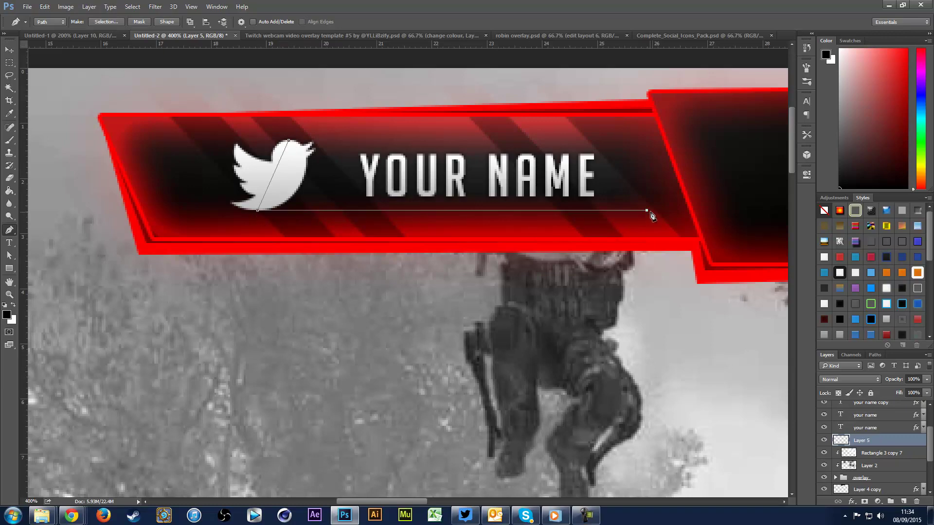
pyautogui.click(627, 142)
pyautogui.moveTo(628, 144); pyautogui.dragTo(620, 141)
pyautogui.click(289, 140)
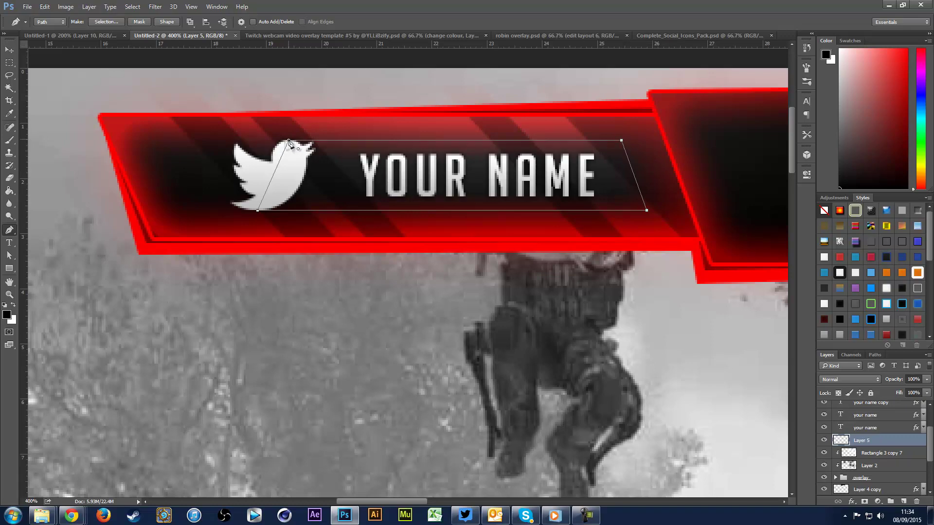
# - Nudge the slanted path's upper corner near the end of the Twitter name, fill the path with white, and delete the path
pyautogui.moveTo(614, 134)
pyautogui.mouseDown()
pyautogui.moveTo(637, 152)
pyautogui.moveTo(620, 142)
pyautogui.mouseUp()
pyautogui.rightClick(392, 175)
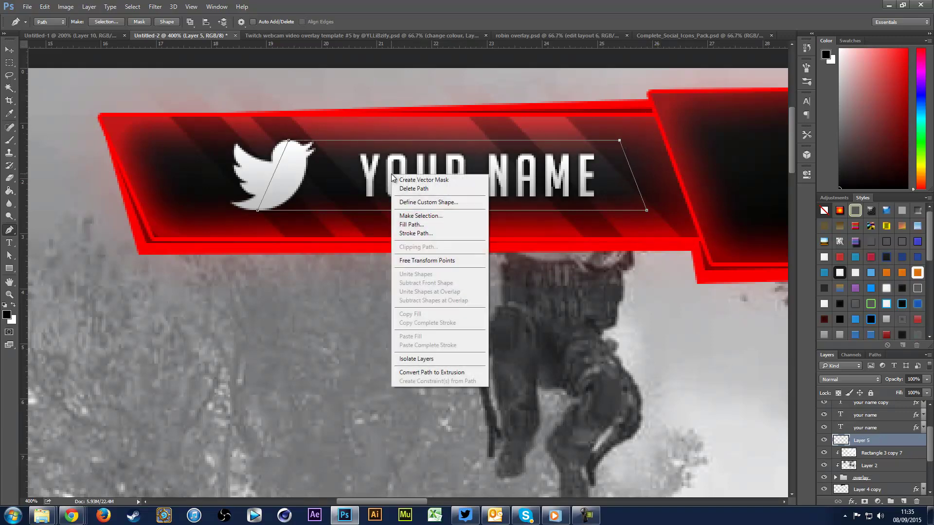
pyautogui.click(411, 225)
pyautogui.click(471, 140)
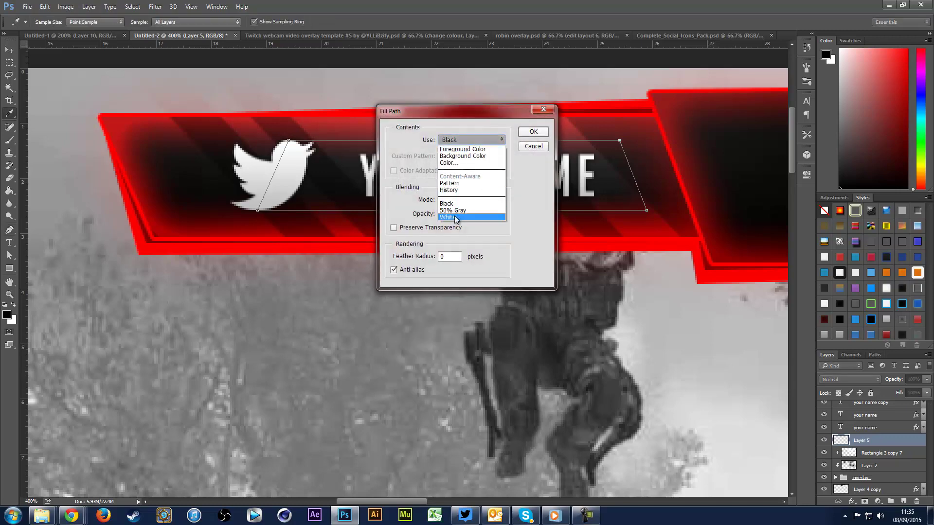
pyautogui.click(458, 217)
pyautogui.click(533, 131)
pyautogui.rightClick(416, 186)
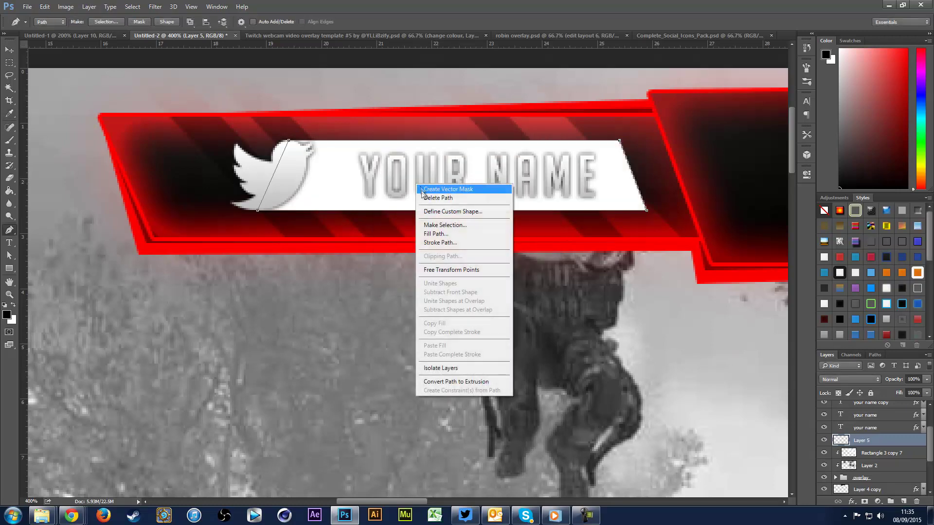
pyautogui.click(438, 197)
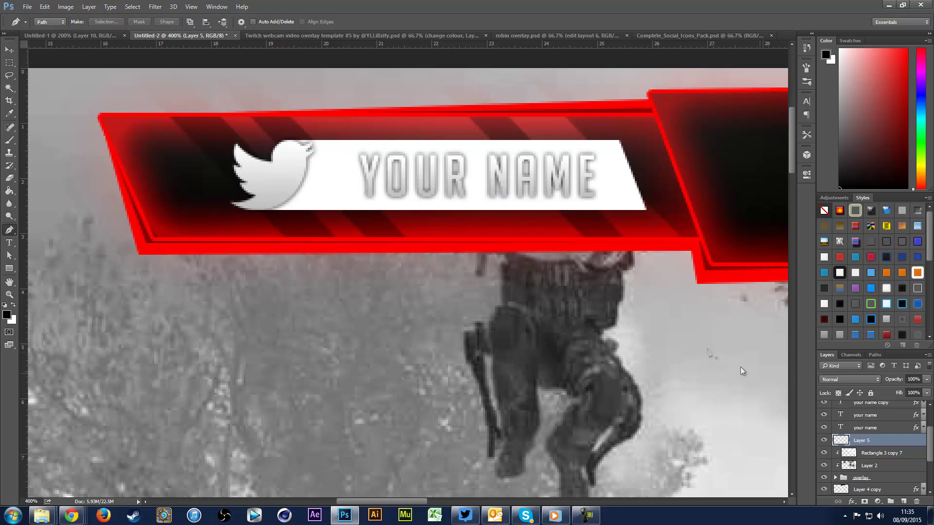
# - Set Layer 5's blend mode to Overlay and its opacity to 50%
pyautogui.click(828, 379)
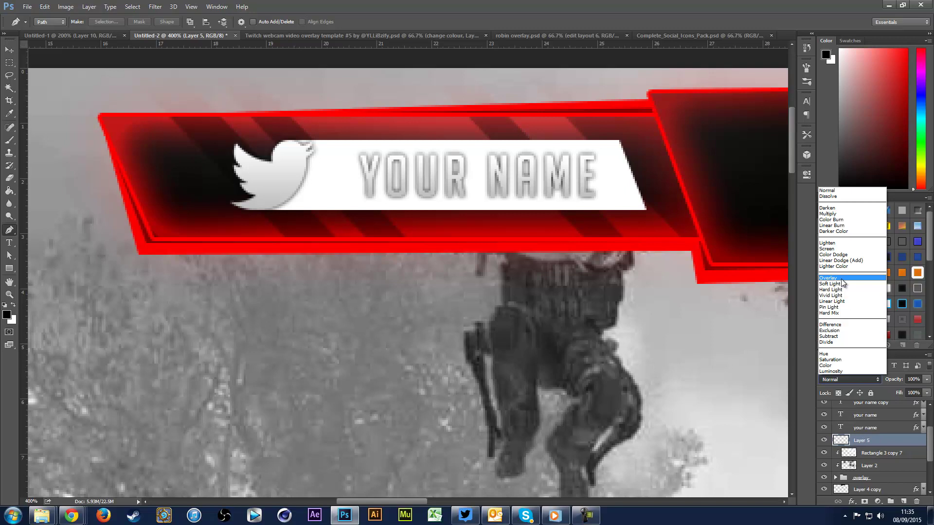
pyautogui.click(841, 278)
pyautogui.click(914, 379)
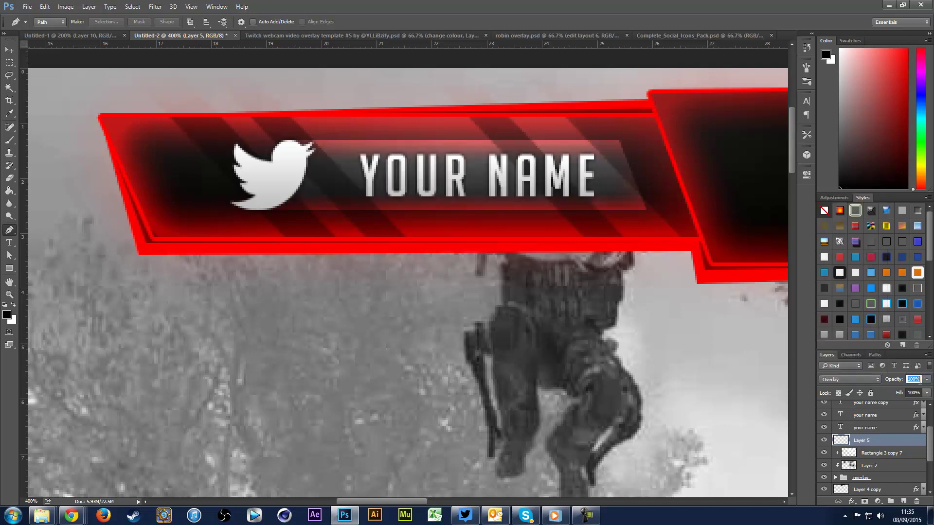
pyautogui.write('50')
pyautogui.press('Return')
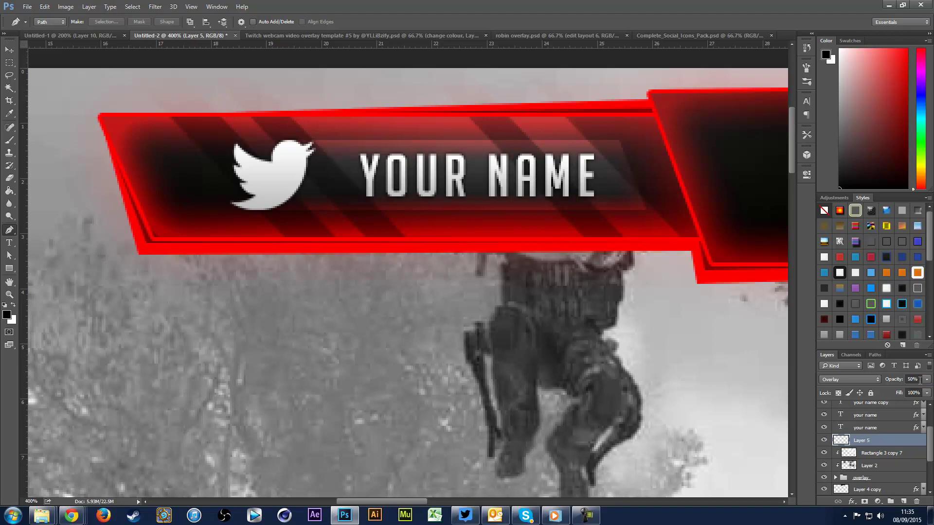
# - Duplicate the white slanted strip layer and flip the copy horizontally
pyautogui.click(11, 50)
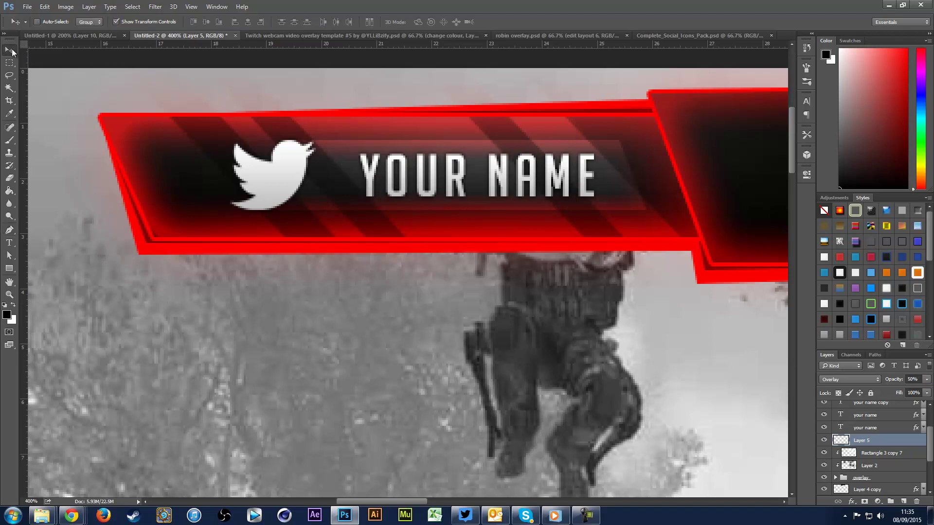
pyautogui.hotkey('ctrl', '-')
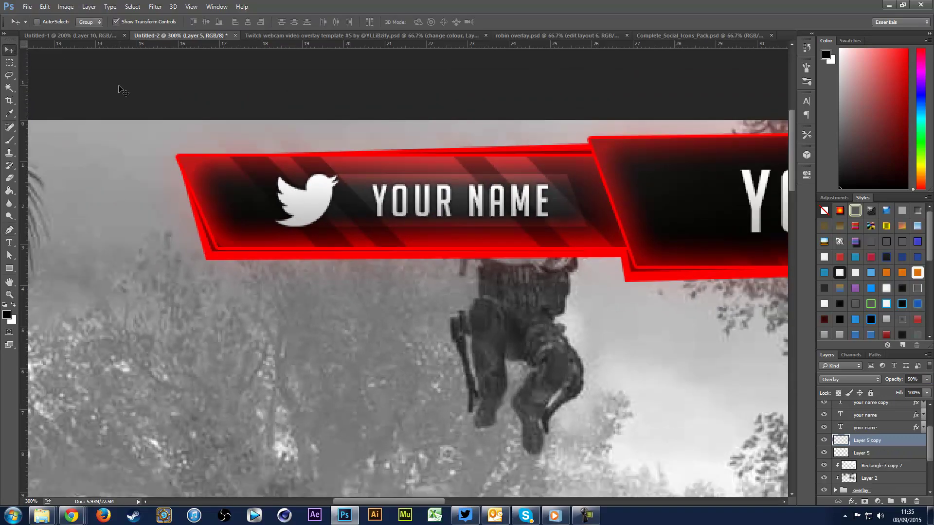
pyautogui.hotkey('ctrl', 'j')
pyautogui.click(44, 7)
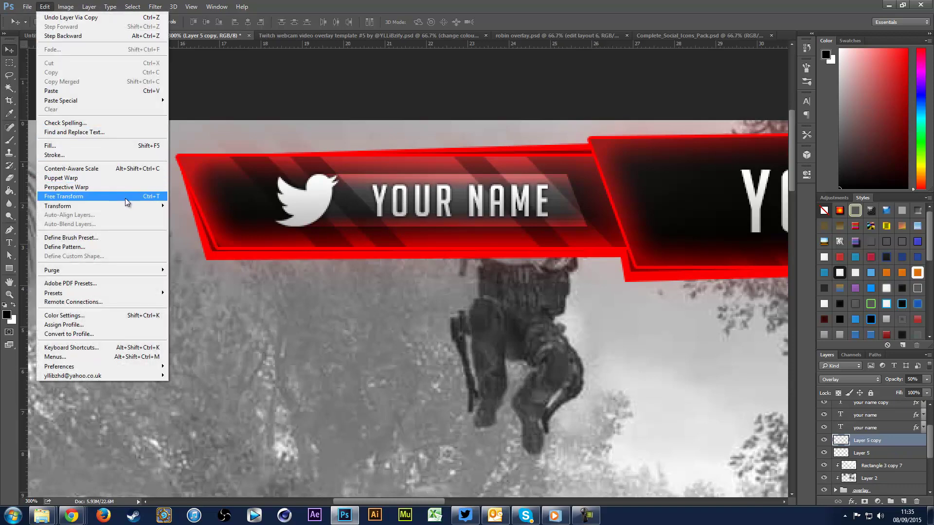
pyautogui.click(124, 197)
pyautogui.click(42, 5)
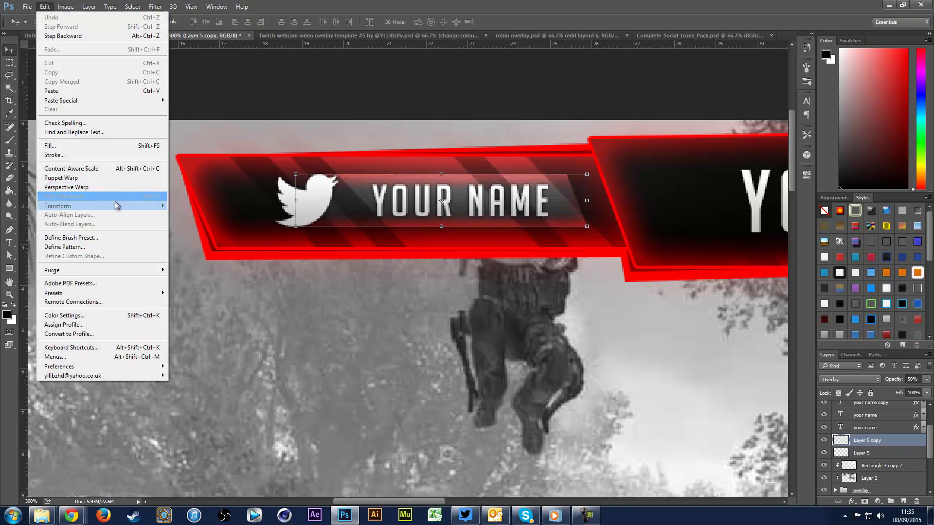
pyautogui.moveTo(121, 206)
pyautogui.click(180, 319)
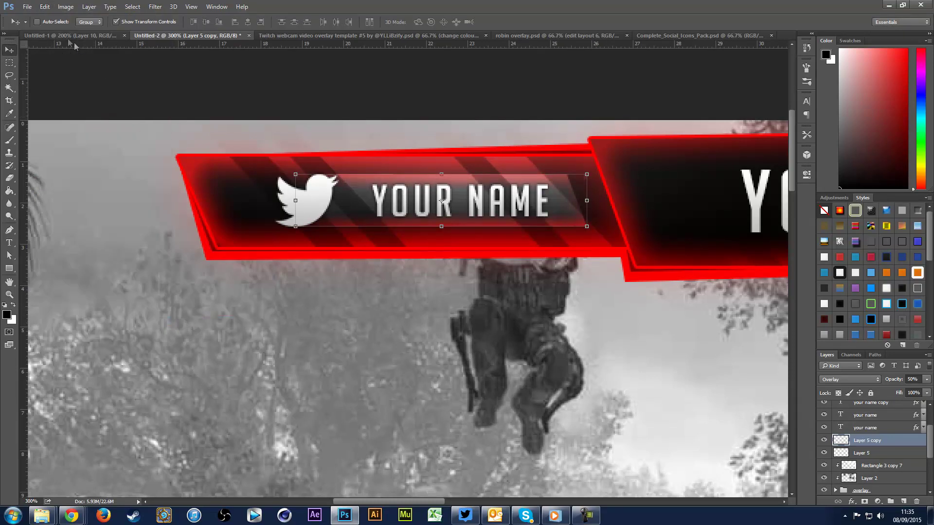
pyautogui.click(44, 7)
pyautogui.moveTo(146, 206)
pyautogui.click(225, 311)
# - Move the flipped strip behind the YouTube name, ending at the middle of the YouTube icon, and check it against the whole banner
pyautogui.moveTo(424, 502); pyautogui.dragTo(583, 502)
pyautogui.moveTo(363, 409); pyautogui.dragTo(516, 391)
pyautogui.hscroll(-1, 280, 345)
pyautogui.hotkey('ctrl', '-')
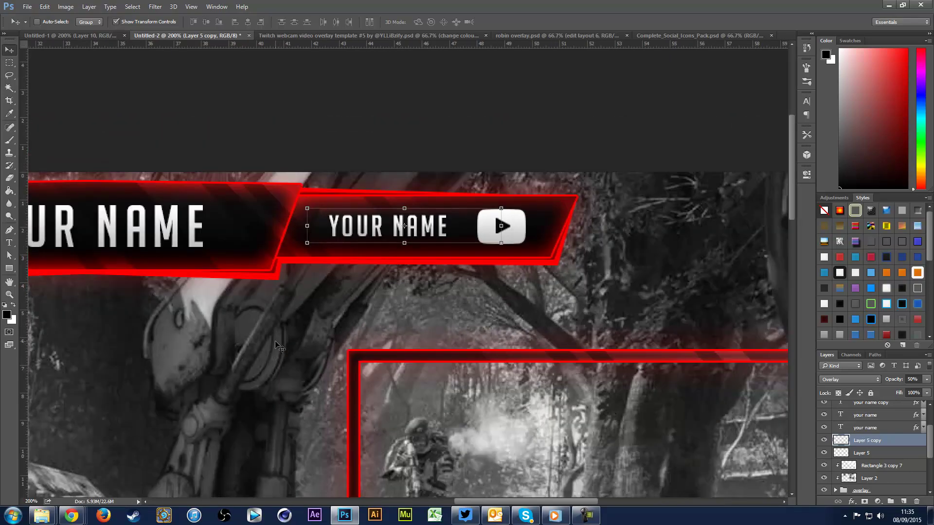
pyautogui.hscroll(-6, 277, 348)
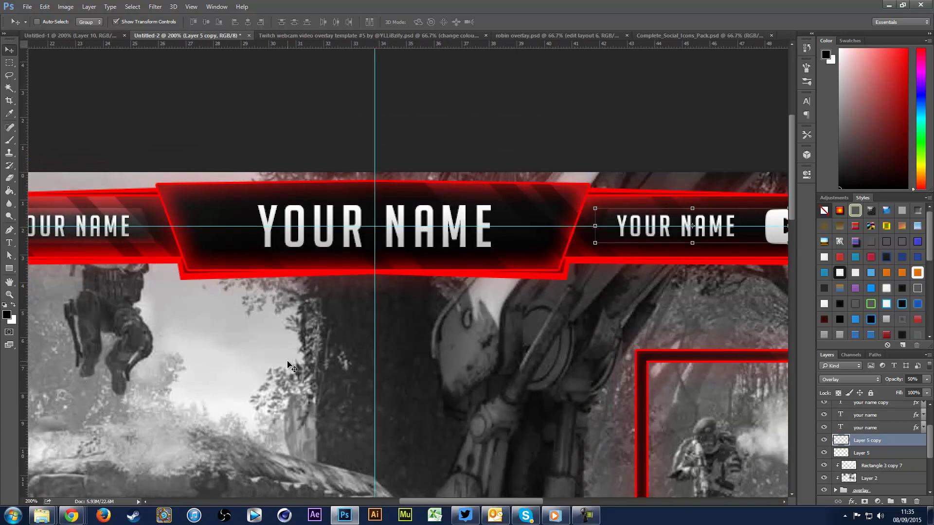
pyautogui.hotkey('ctrl', '-')
pyautogui.hotkey('ctrl', '-')
pyautogui.hotkey('ctrl', '+')
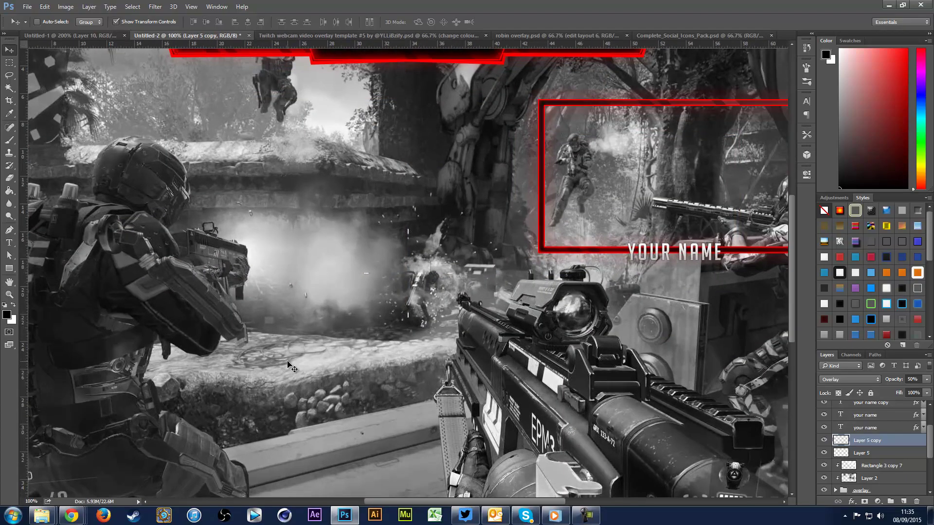
pyautogui.scroll(3, 290, 364)
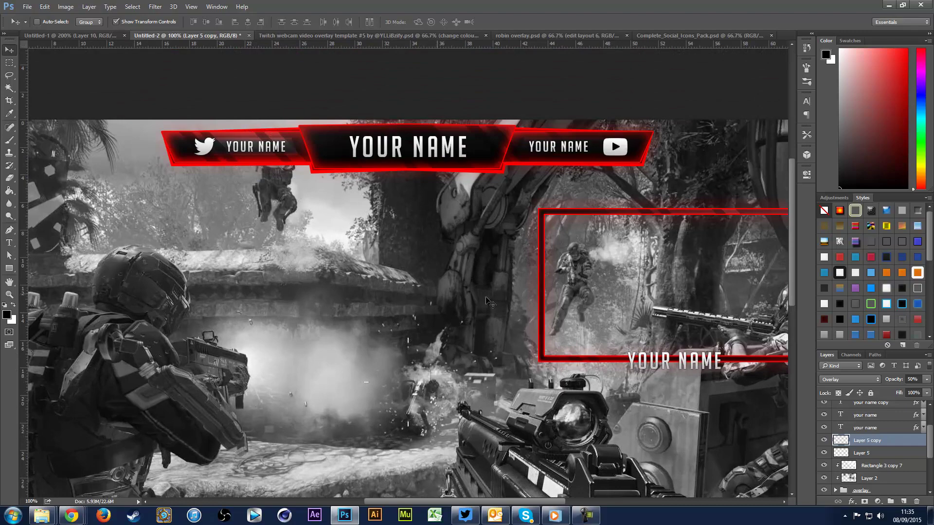
pyautogui.doubleClick(847, 443)
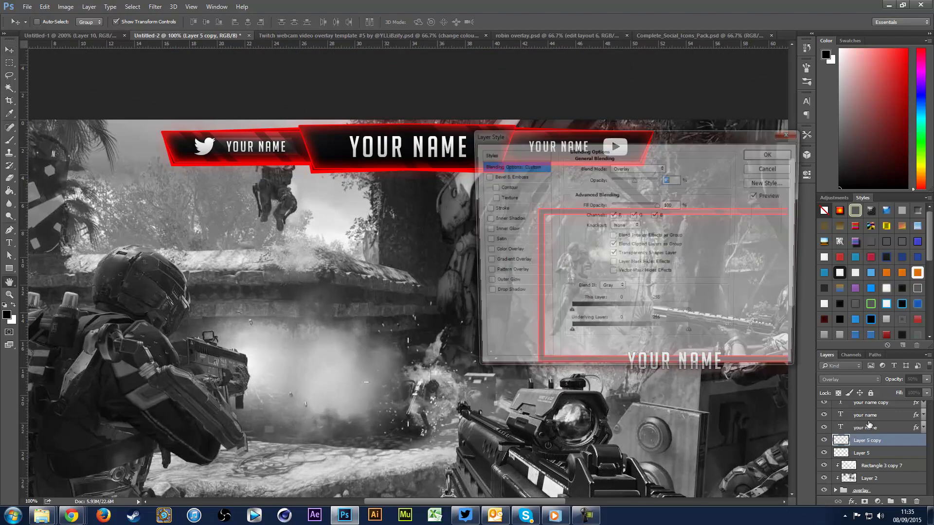
pyautogui.click(508, 210)
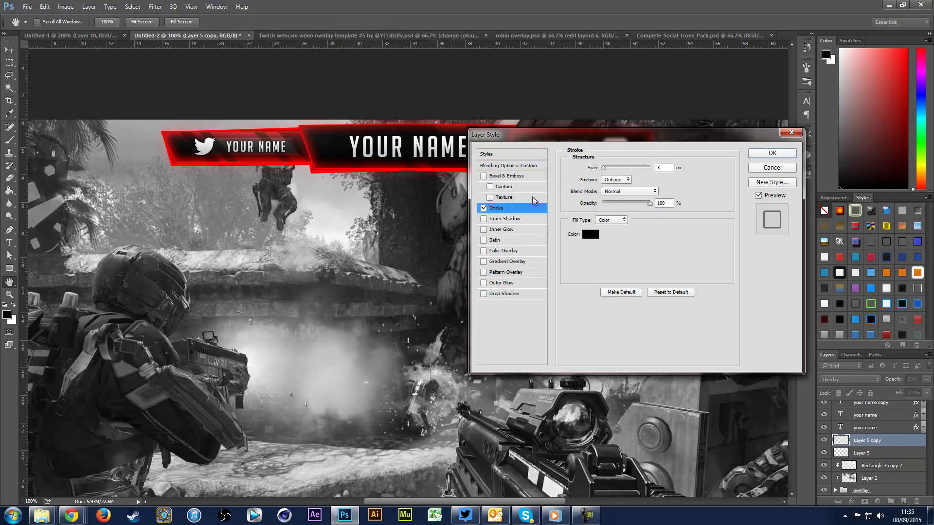
pyautogui.moveTo(571, 141); pyautogui.dragTo(504, 205)
pyautogui.click(517, 299)
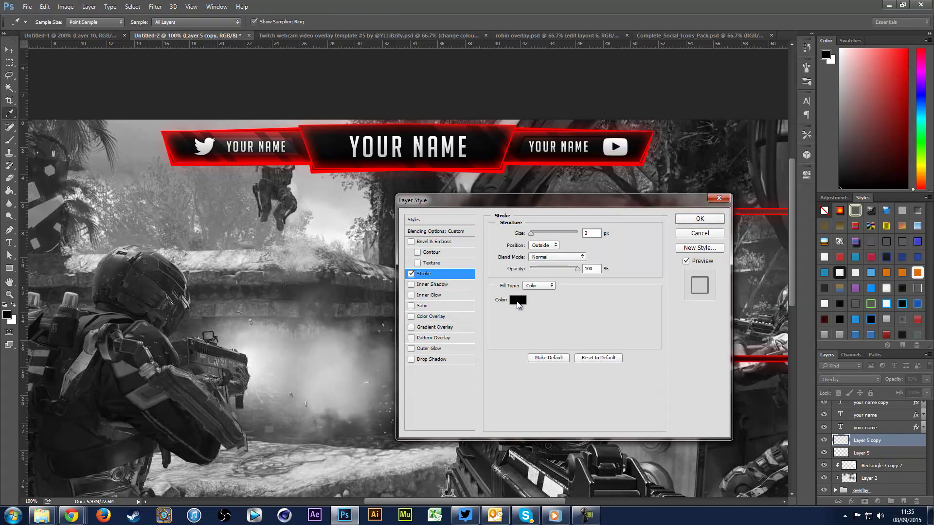
pyautogui.moveTo(630, 249); pyautogui.dragTo(823, 219)
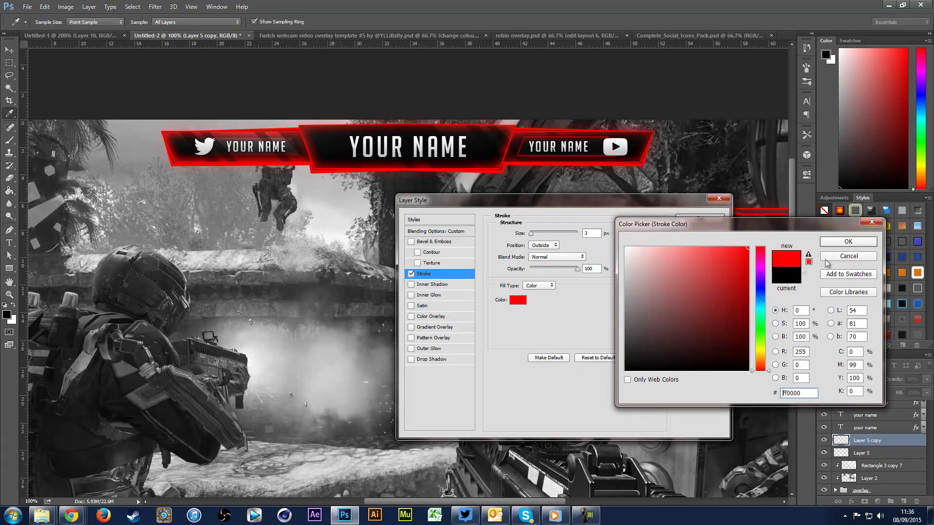
pyautogui.click(841, 258)
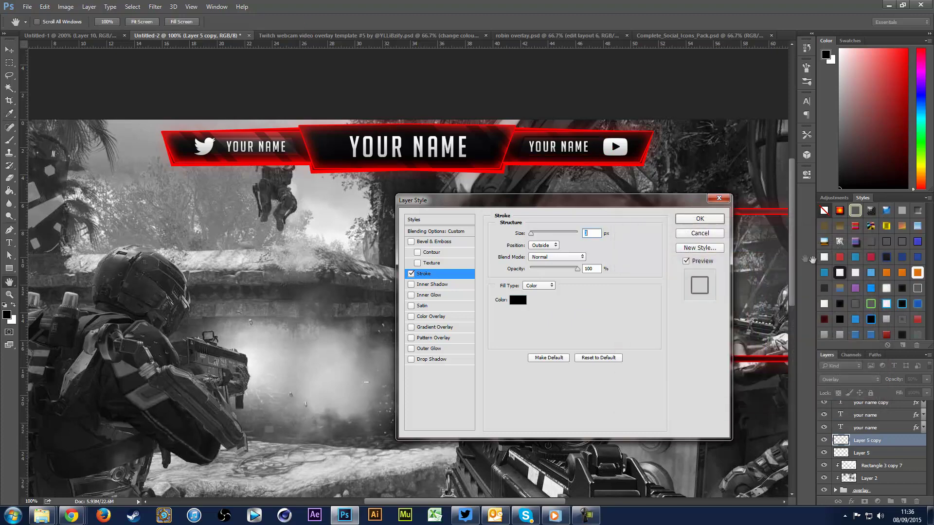
pyautogui.click(695, 234)
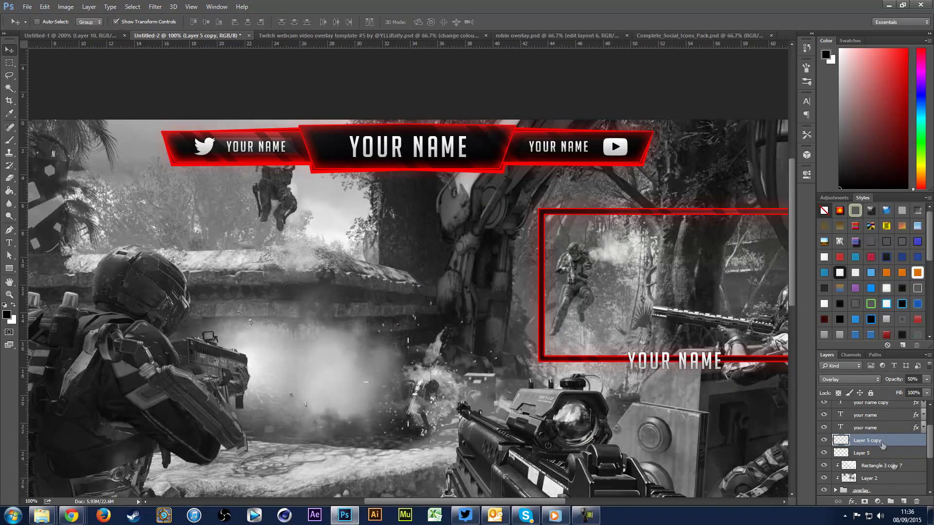
# - Add a new layer and draw a closed, tapering L-shaped path with the Pen tool inside the centre banner's lower-left corner
pyautogui.click(903, 502)
pyautogui.hotkey('ctrl', '+')
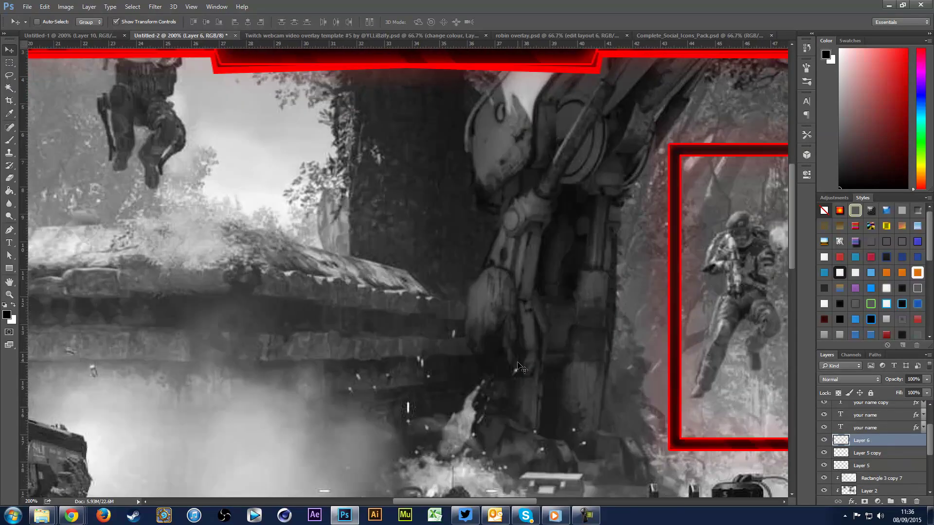
pyautogui.scroll(3, 461, 358)
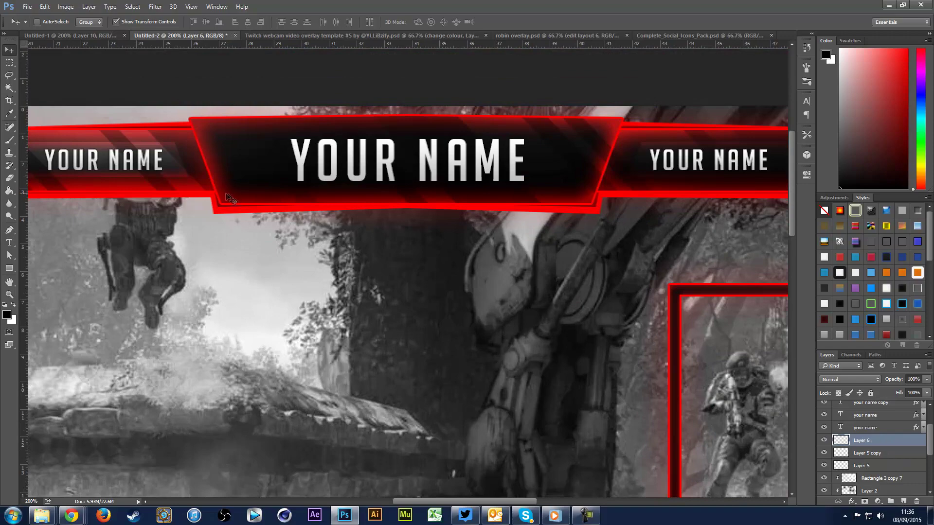
pyautogui.hscroll(-5, 229, 198)
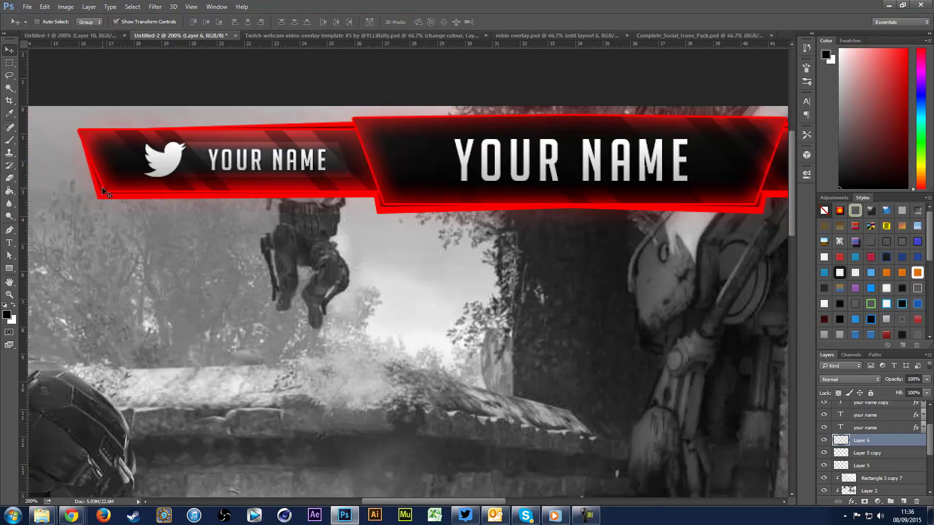
pyautogui.click(8, 229)
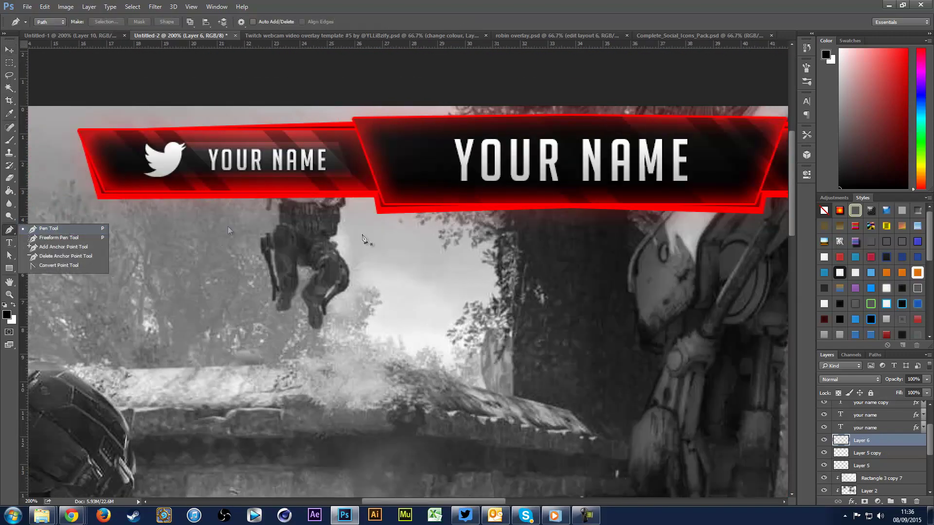
pyautogui.scroll(1, 428, 209)
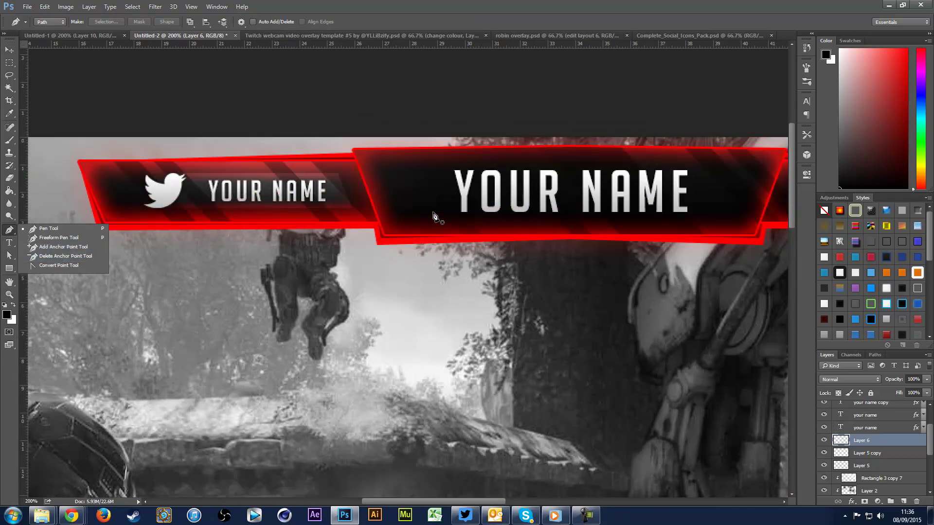
pyautogui.click(362, 157)
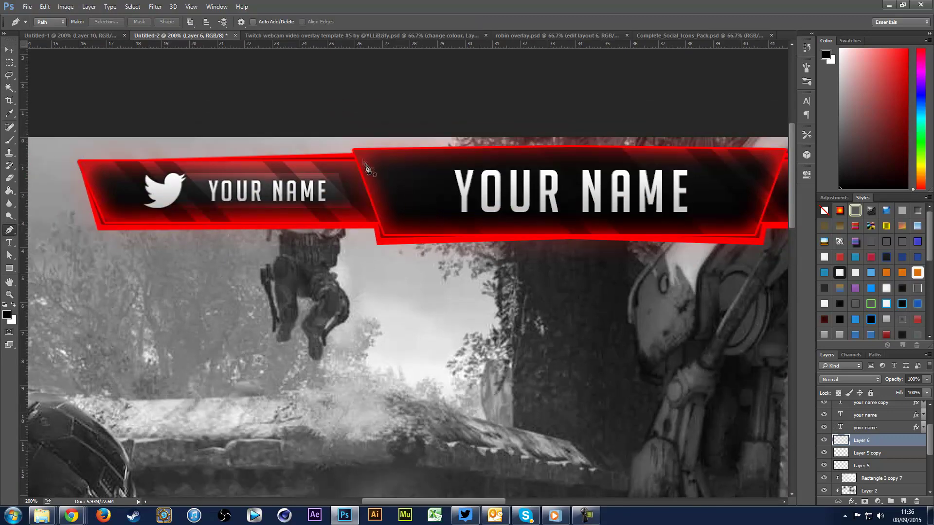
pyautogui.click(388, 228)
pyautogui.click(577, 229)
pyautogui.click(393, 218)
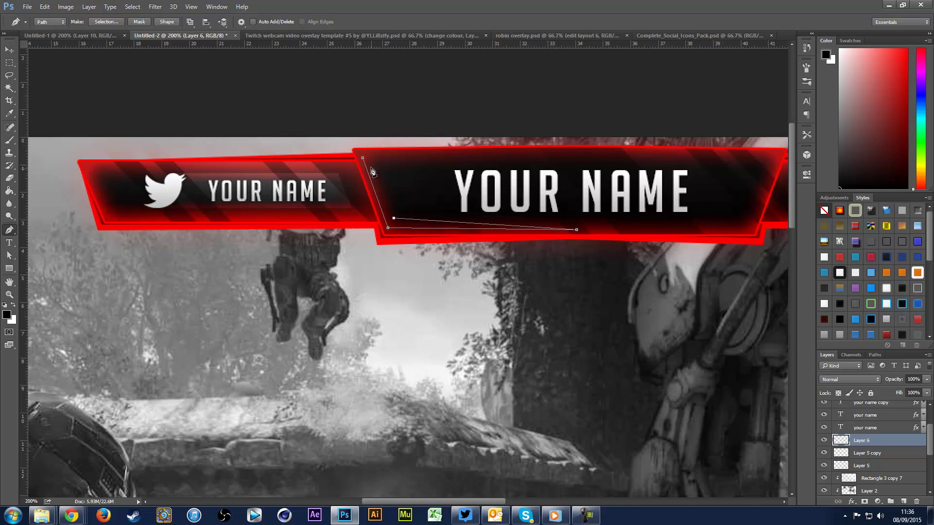
pyautogui.click(363, 159)
# - Fill the L-shaped corner path with white and delete the path
pyautogui.rightClick(389, 216)
pyautogui.click(433, 268)
pyautogui.click(532, 134)
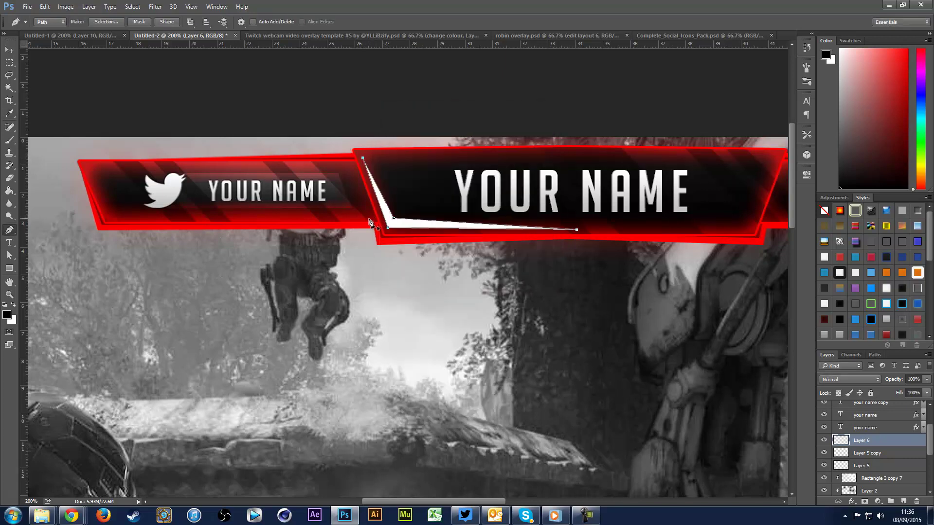
pyautogui.rightClick(386, 216)
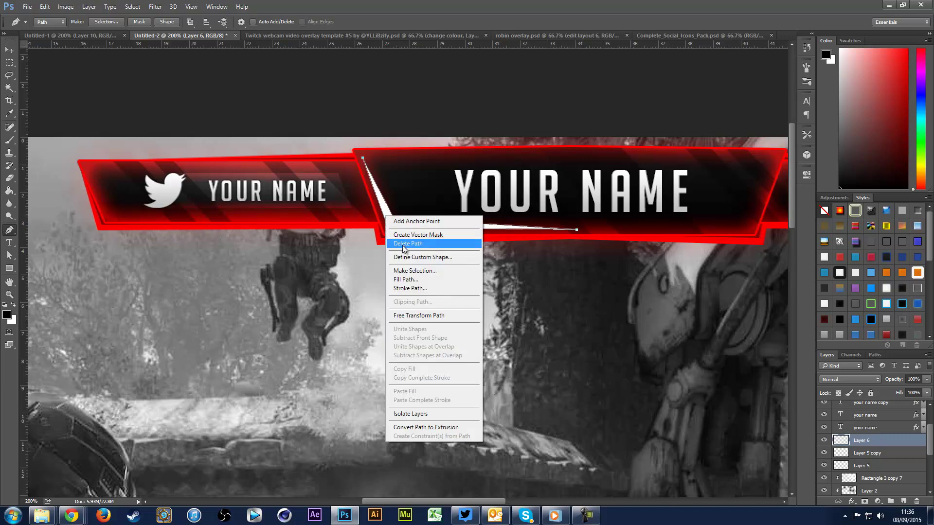
pyautogui.click(407, 243)
# - Add a Color Overlay to the white corner accent layer, sampling the centre banner's bright red, fa0000
pyautogui.hscroll(5, 606, 295)
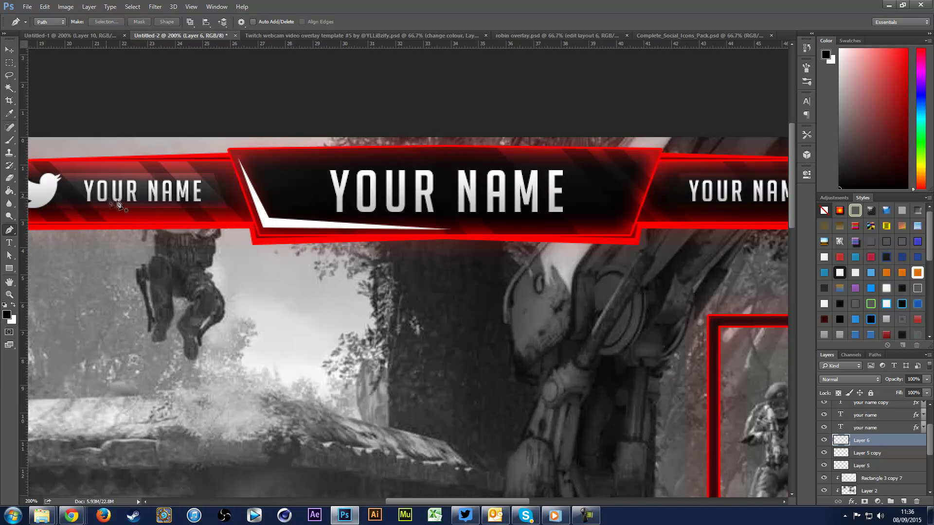
pyautogui.doubleClick(838, 441)
pyautogui.click(411, 317)
pyautogui.click(428, 316)
pyautogui.click(596, 233)
pyautogui.click(258, 236)
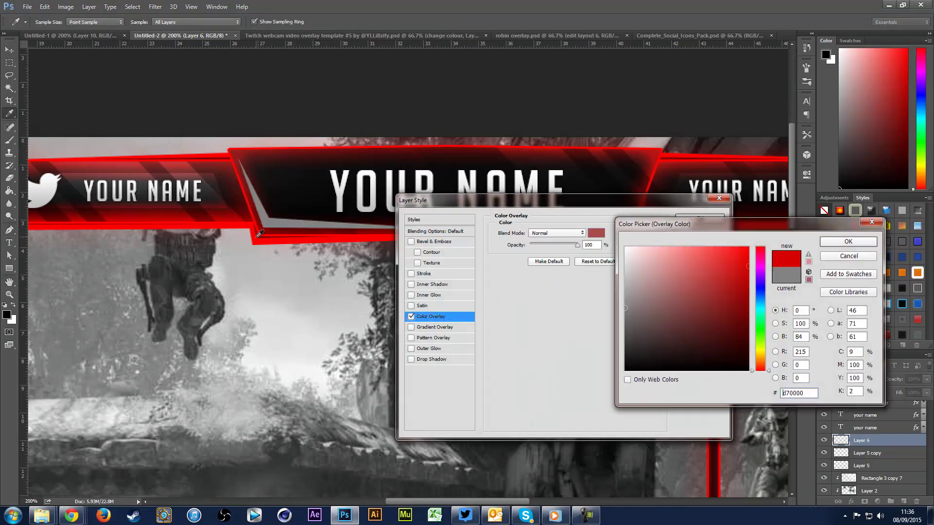
pyautogui.click(260, 234)
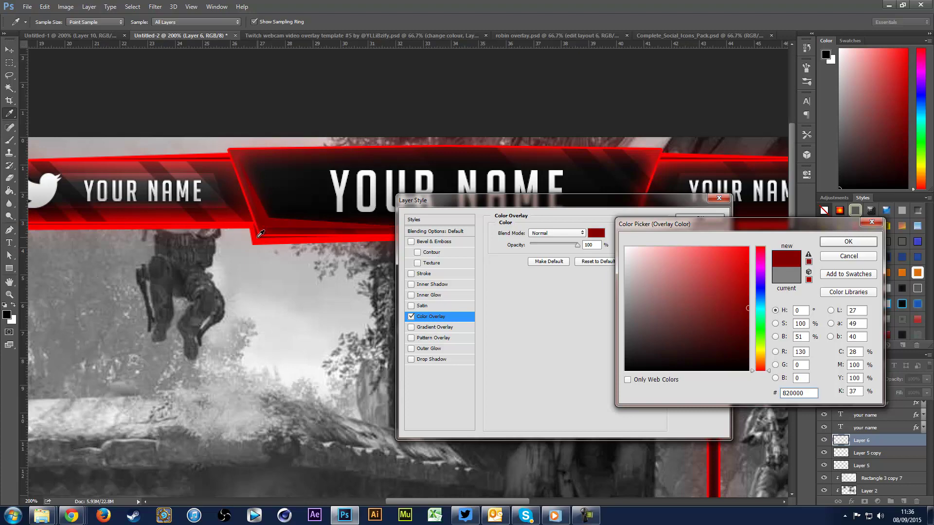
pyautogui.click(260, 234)
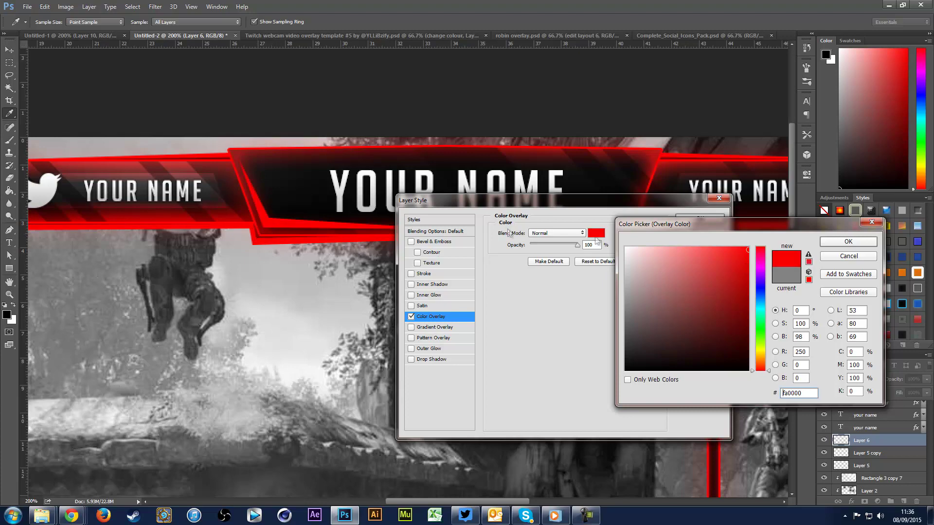
pyautogui.click(826, 243)
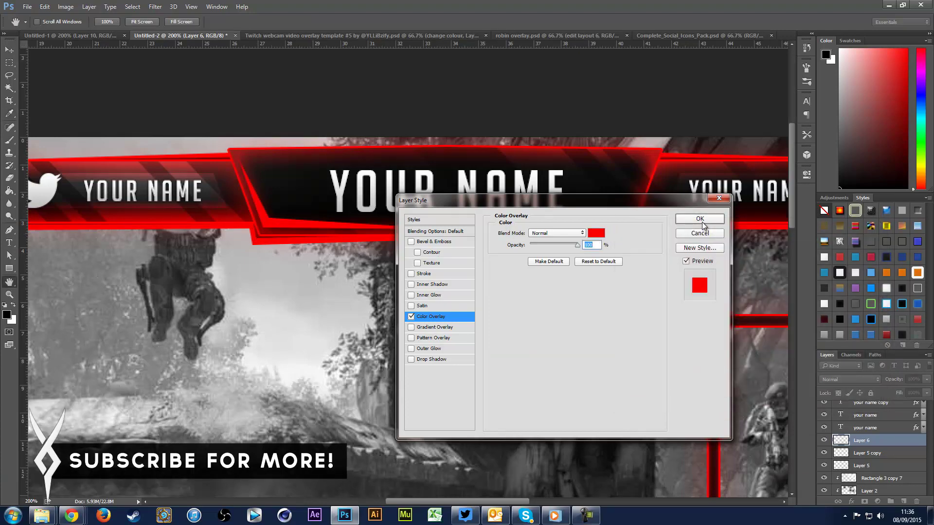
# - Resample the accent's overlay colour from the red outlines of the side and centre banners, and apply the layer style
pyautogui.click(595, 233)
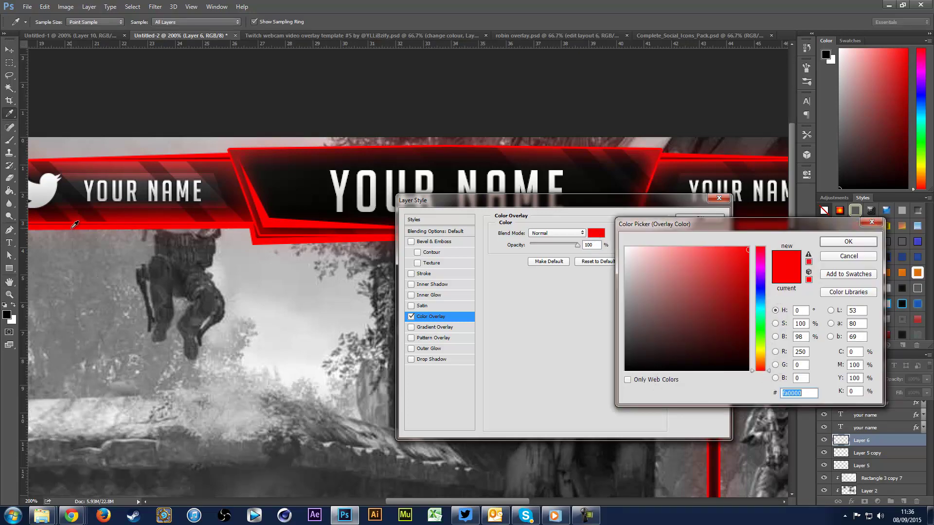
pyautogui.click(104, 157)
pyautogui.click(55, 227)
pyautogui.click(452, 158)
pyautogui.click(475, 156)
pyautogui.click(504, 153)
pyautogui.click(514, 150)
pyautogui.click(75, 157)
pyautogui.click(51, 225)
pyautogui.click(847, 241)
pyautogui.click(718, 220)
pyautogui.press('p')
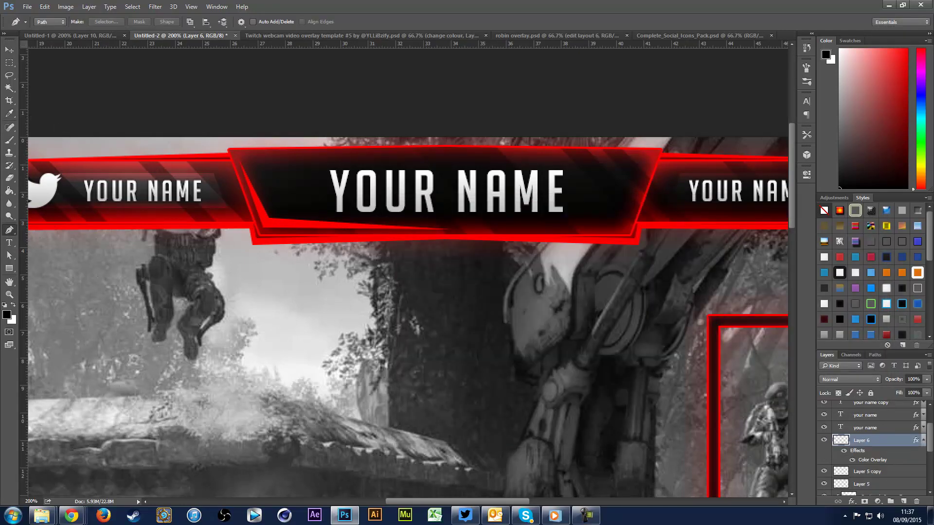
# - Duplicate the red corner accent layer, flip the copy horizontally, and place it in the centre banner's lower-right corner
pyautogui.click(9, 49)
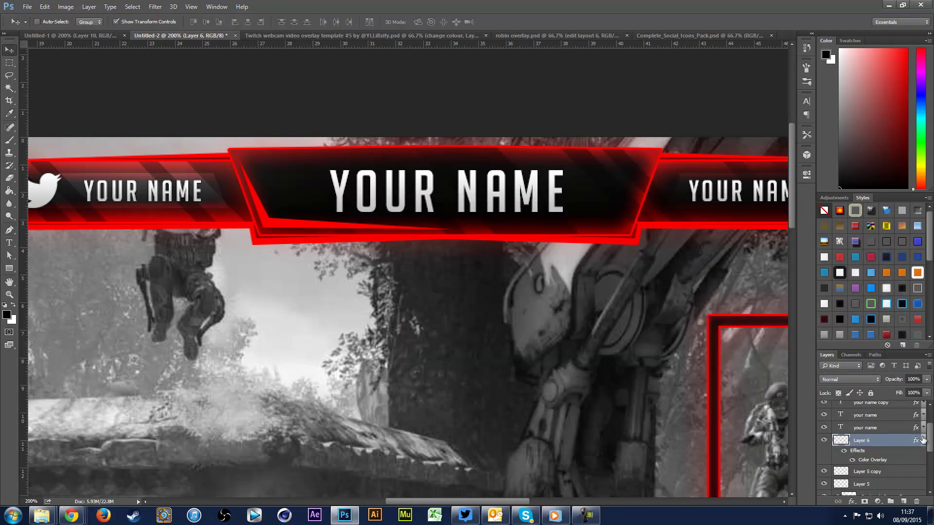
pyautogui.click(922, 440)
pyautogui.hotkey('ctrl', 'j')
pyautogui.click(44, 6)
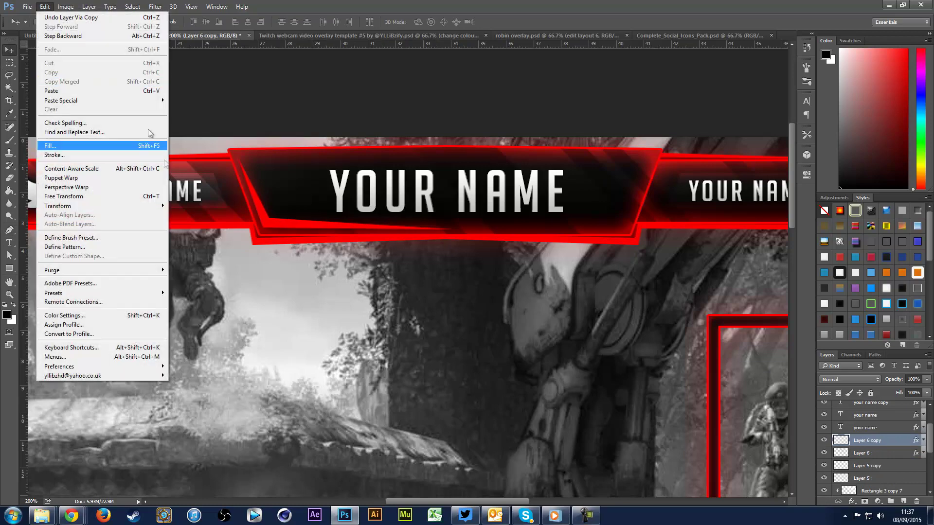
pyautogui.click(204, 309)
pyautogui.moveTo(268, 316); pyautogui.dragTo(419, 311)
pyautogui.hotkey('ctrl', 't')
# - Select both corner accent layers, nudge them right until they are centred on the vertical guide, and hide the guides
pyautogui.keyDown('shift'); pyautogui.click(882, 456); pyautogui.keyUp('shift')
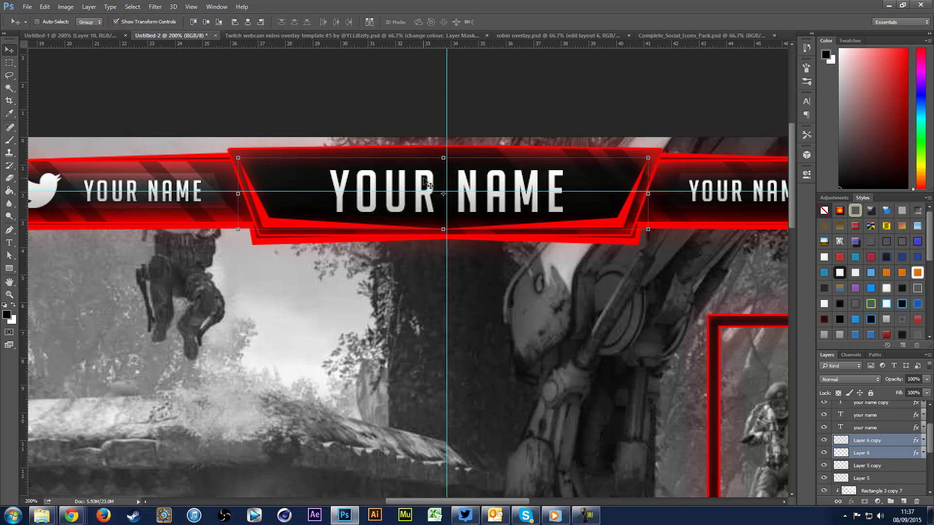
pyautogui.press('Right')
pyautogui.press('Right')
pyautogui.press('Right')
pyautogui.press('Right')
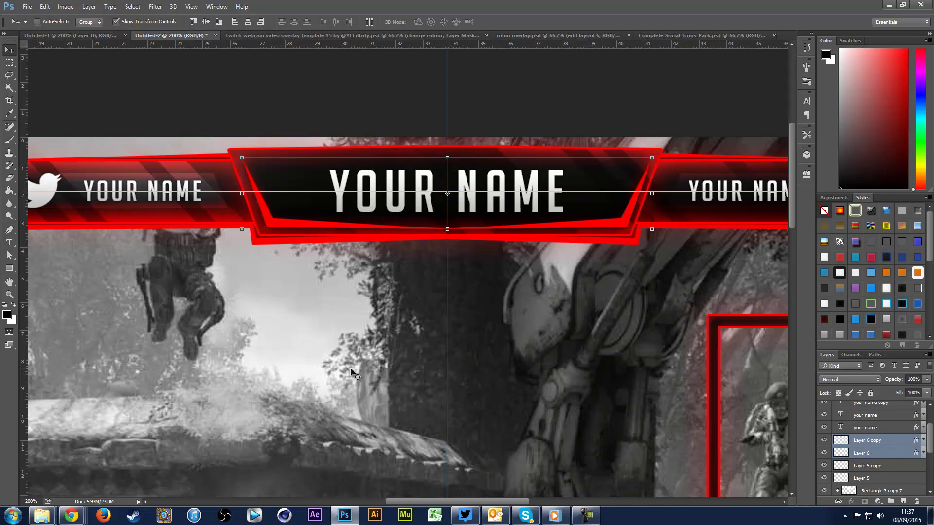
pyautogui.hotkey('ctrl', 'h')
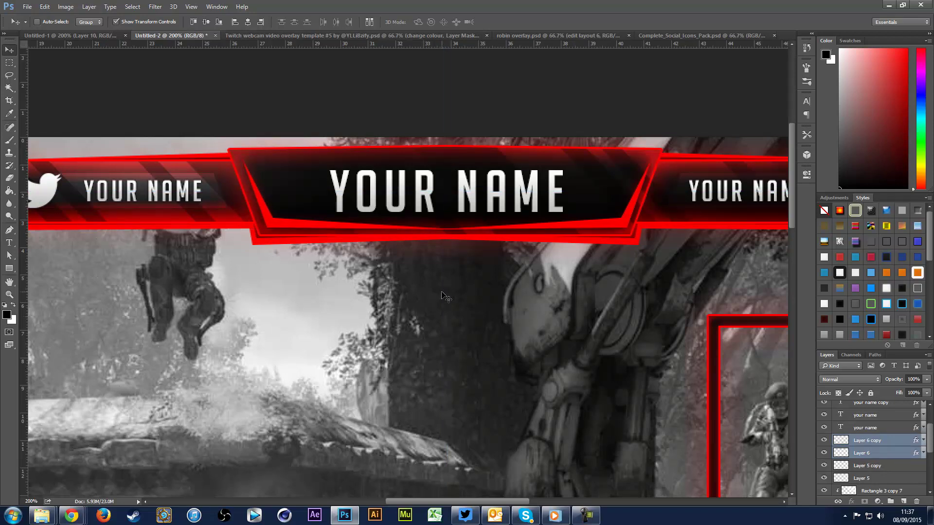
# - Compare the whole name banner with the reference overlay in the Untitled-1 document
pyautogui.scroll(-5, 444, 297)
pyautogui.scroll(2, 444, 296)
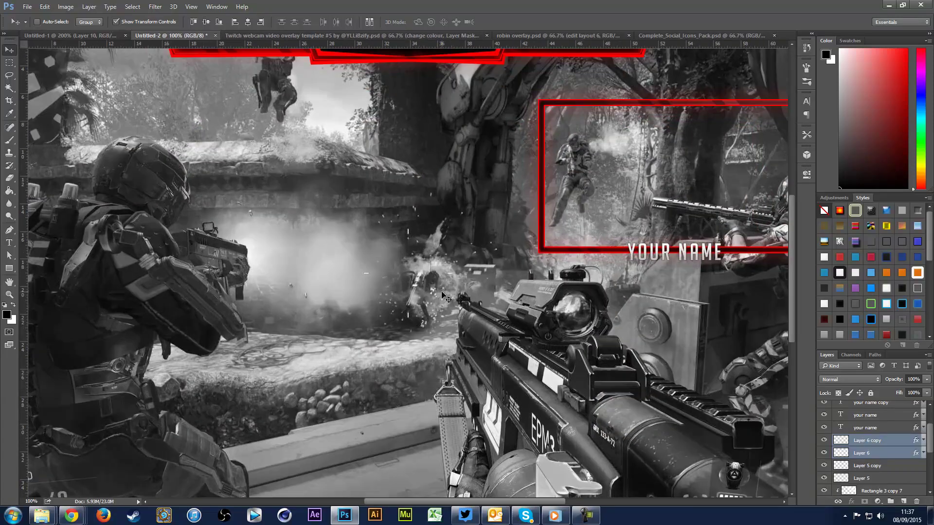
pyautogui.scroll(3, 479, 278)
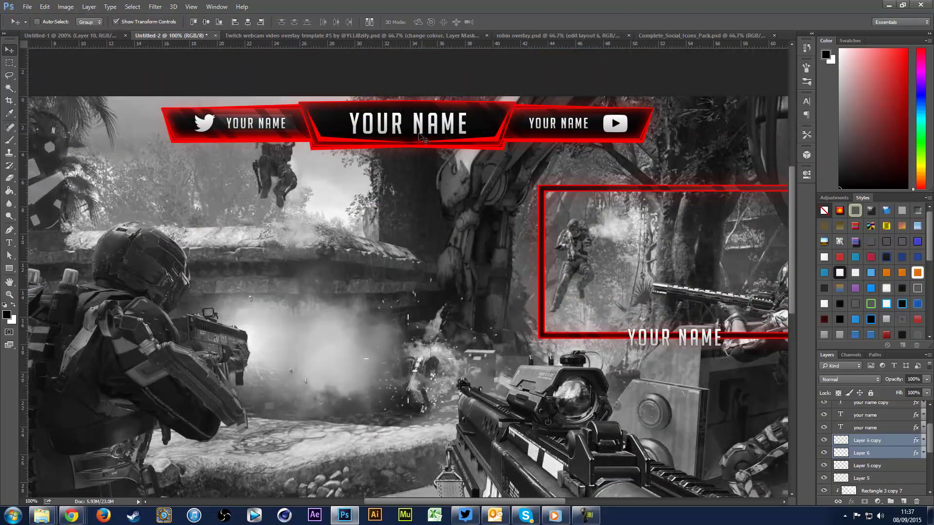
pyautogui.click(97, 35)
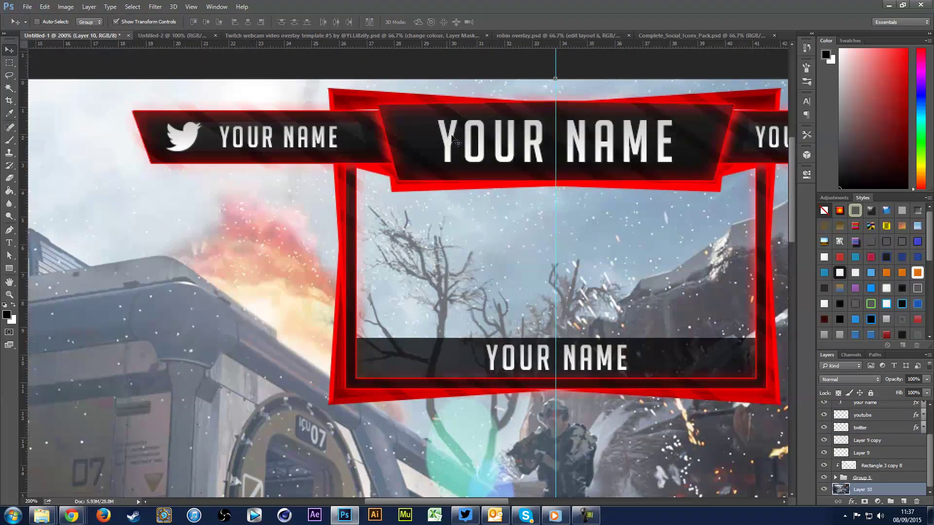
pyautogui.click(170, 35)
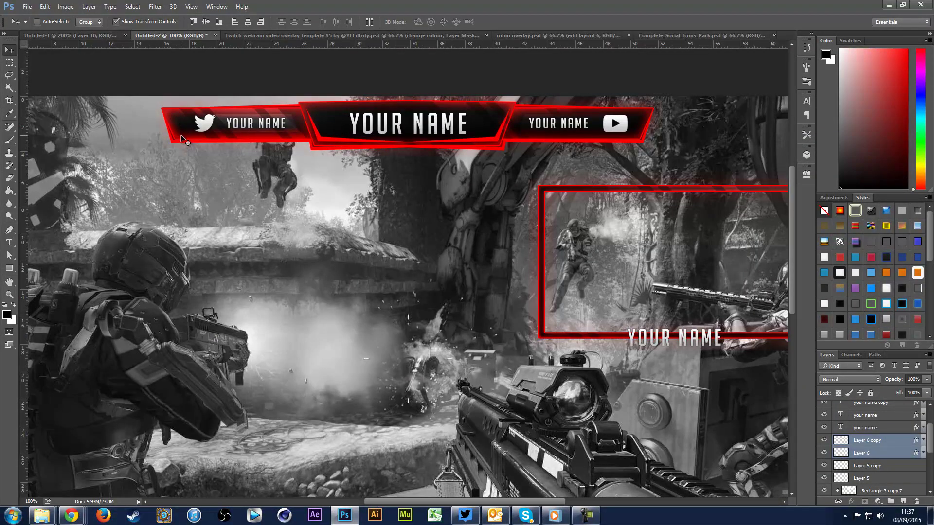
# - Add a new layer directly above the webcam frame's Layer 4 copy
pyautogui.scroll(-1, 585, 252)
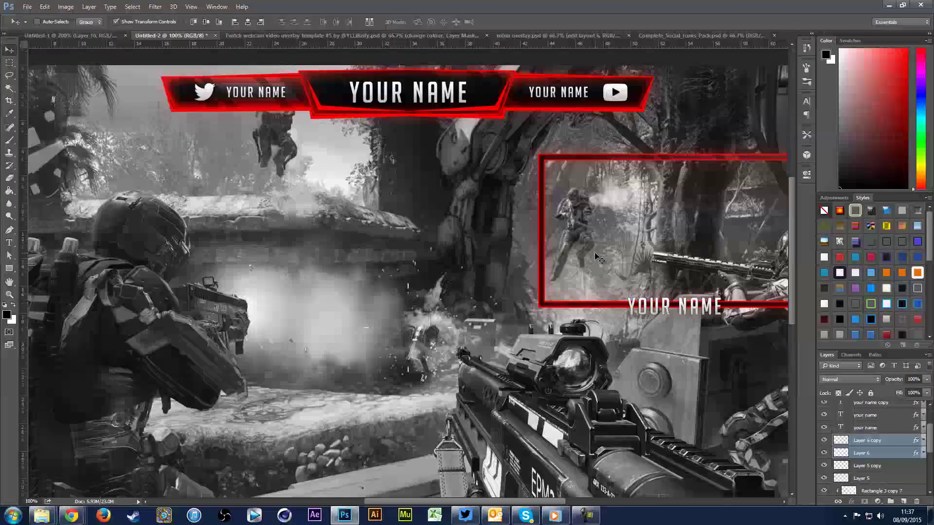
pyautogui.scroll(1, 589, 252)
pyautogui.hscroll(1, 596, 253)
pyautogui.hscroll(4, 597, 256)
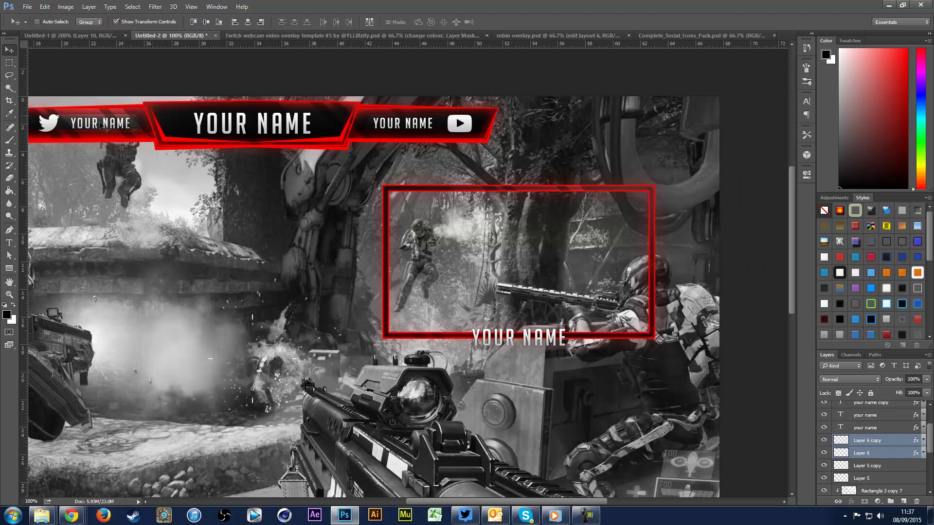
pyautogui.scroll(-5, 880, 449)
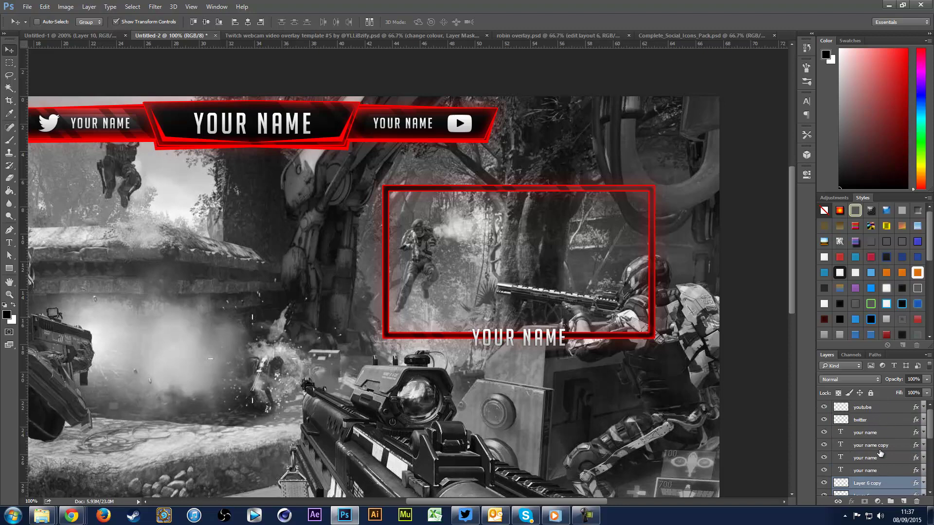
pyautogui.click(857, 425)
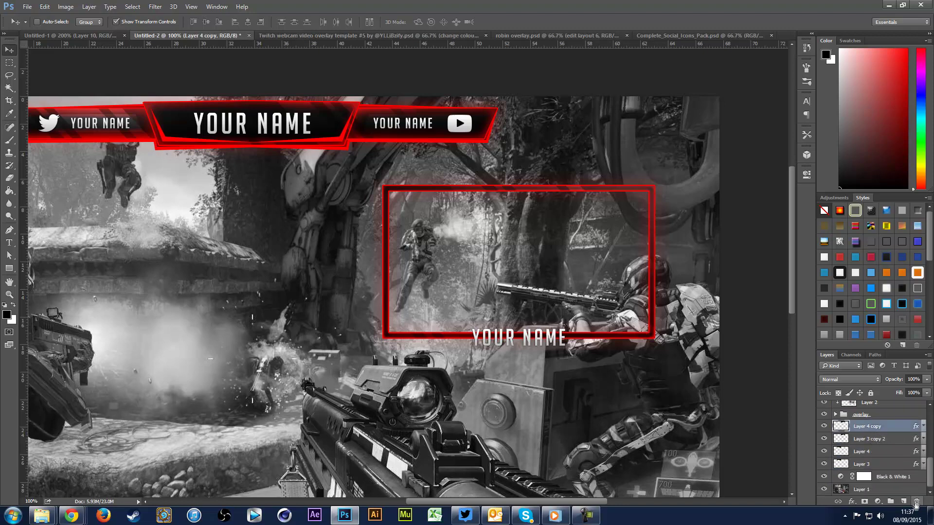
pyautogui.click(903, 502)
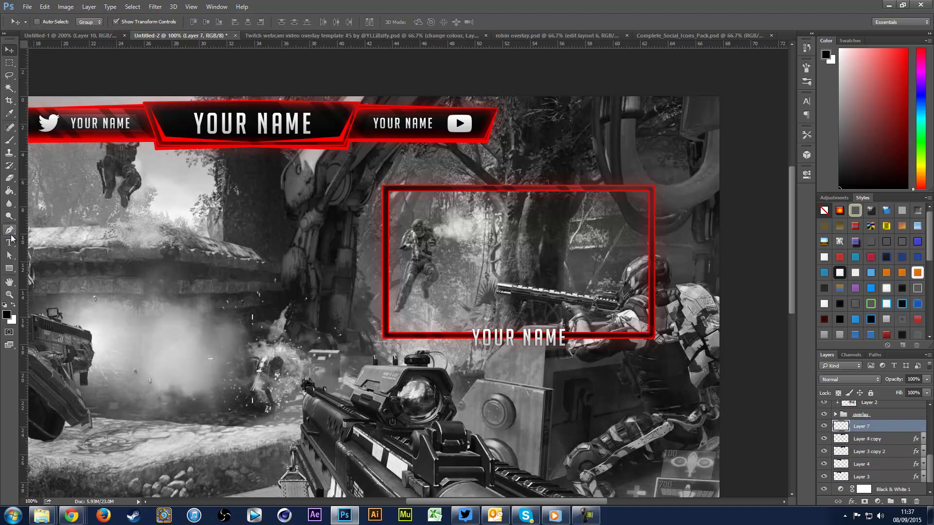
pyautogui.click(11, 233)
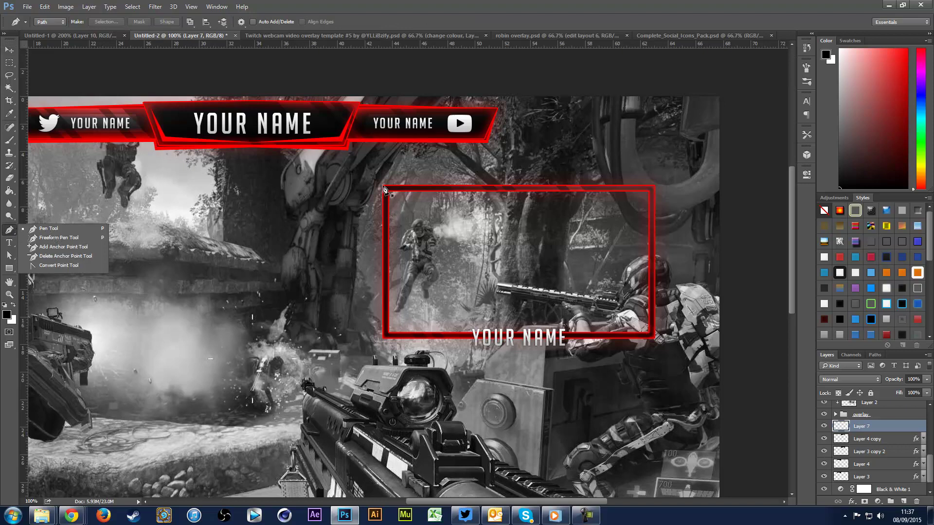
pyautogui.click(388, 326)
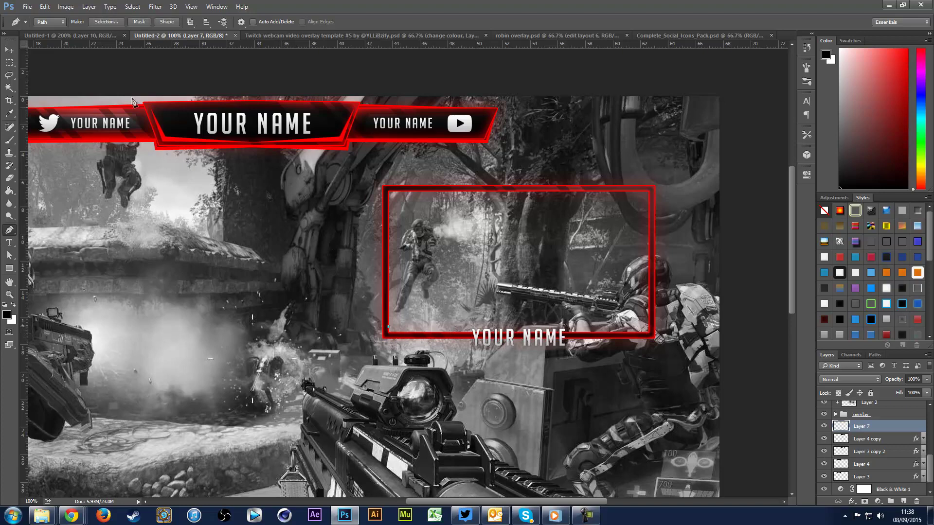
pyautogui.click(93, 37)
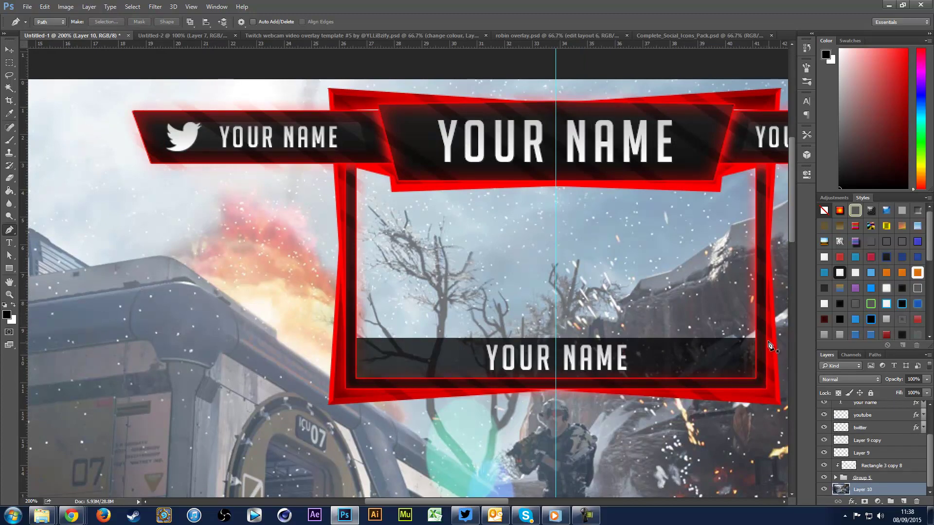
pyautogui.click(8, 50)
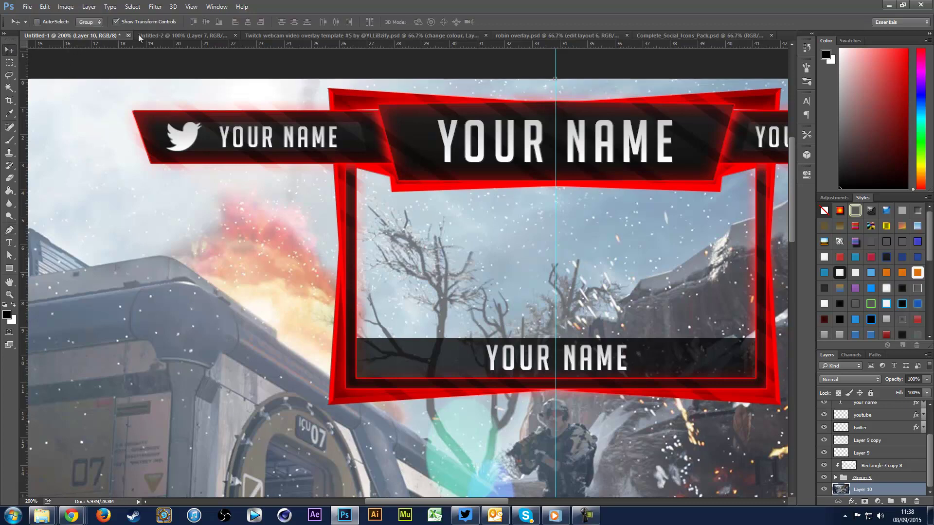
pyautogui.click(161, 35)
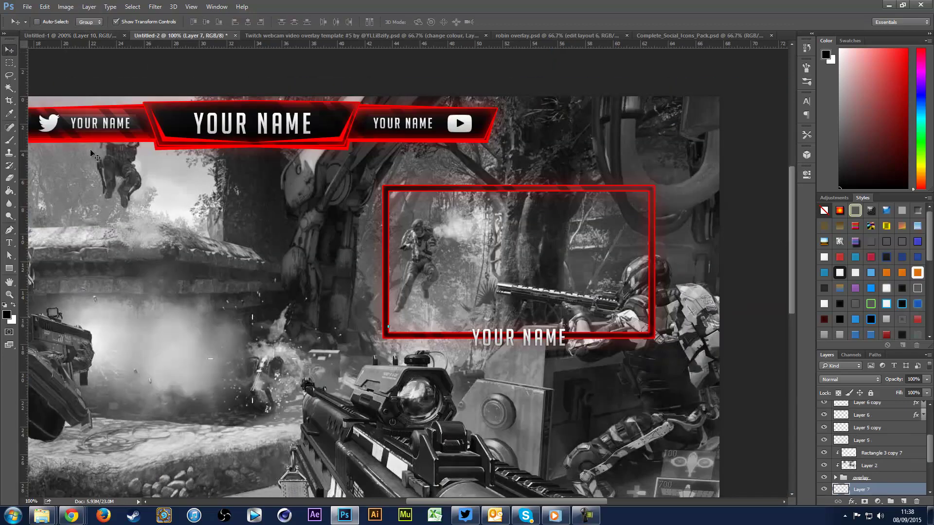
pyautogui.click(9, 229)
pyautogui.rightClick(361, 331)
pyautogui.click(382, 125)
pyautogui.click(9, 50)
# - Draw a rectangle about 537 by 48 px along the webcam frame's inner bottom edge, with a black fill and no stroke
pyautogui.click(10, 269)
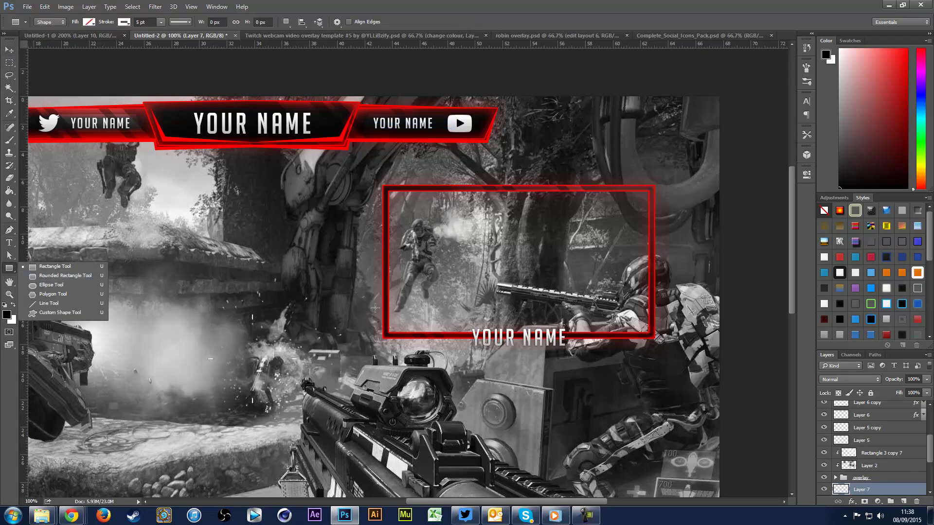
pyautogui.moveTo(387, 311)
pyautogui.mouseDown()
pyautogui.moveTo(608, 326)
pyautogui.moveTo(675, 321)
pyautogui.moveTo(649, 334)
pyautogui.mouseUp()
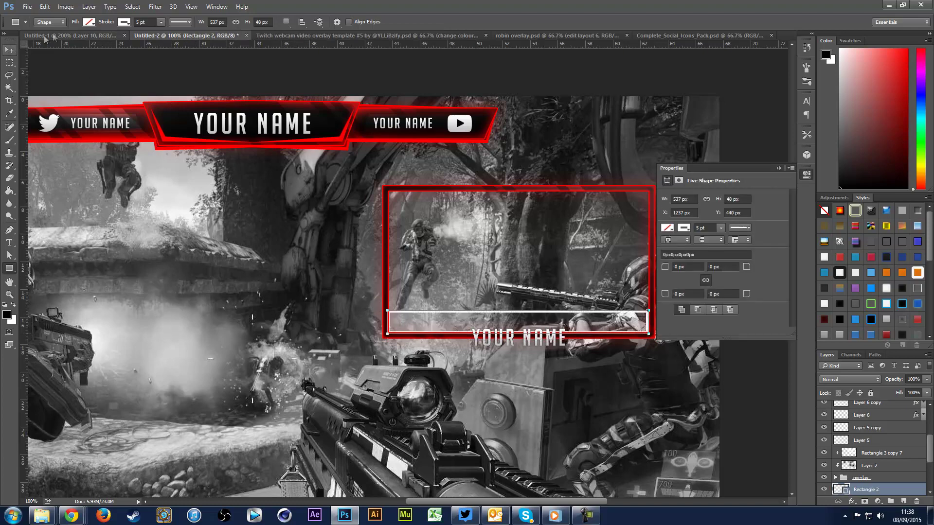
pyautogui.click(125, 23)
pyautogui.click(89, 46)
pyautogui.click(89, 22)
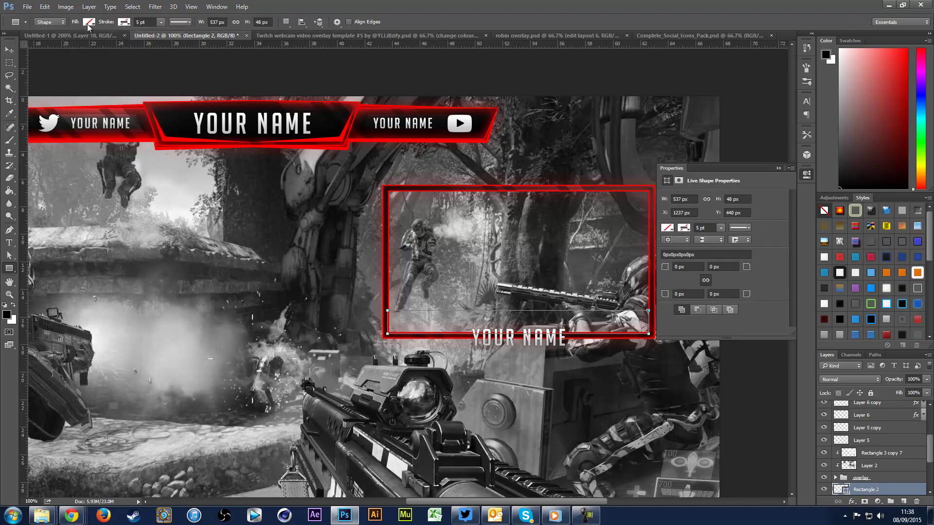
pyautogui.click(42, 73)
pyautogui.click(15, 47)
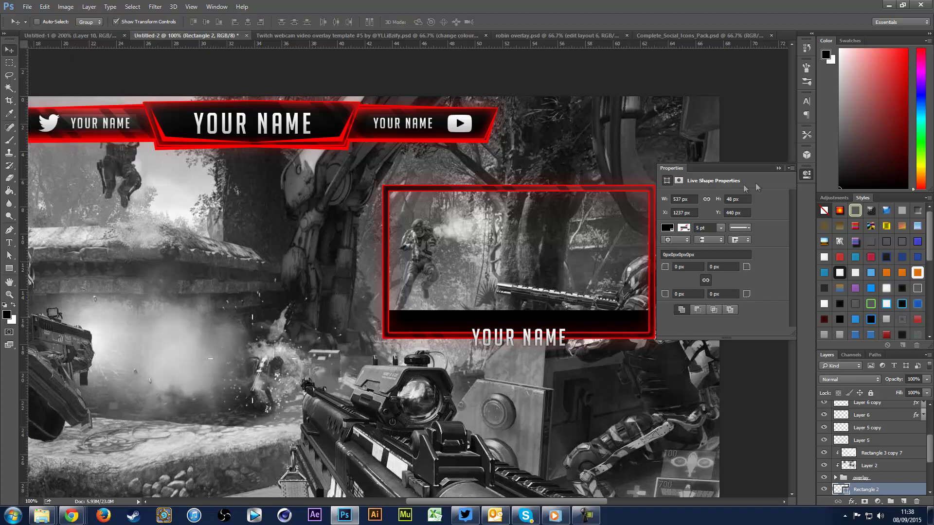
pyautogui.click(792, 167)
# - Narrow the black name strip slightly so its right end meets the webcam frame's inner red border
pyautogui.hotkey('ctrl', '+')
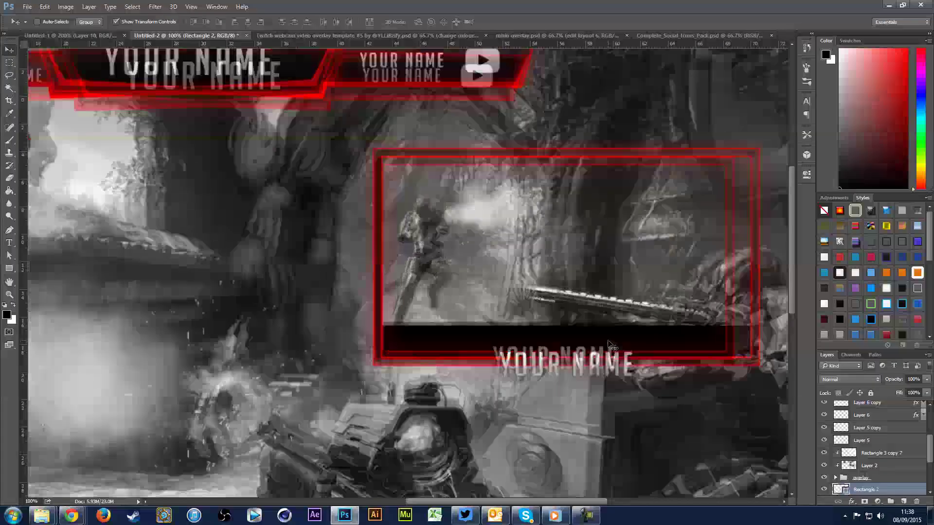
pyautogui.hotkey('ctrl', 'h')
pyautogui.hscroll(3, 382, 368)
pyautogui.hscroll(5, 384, 369)
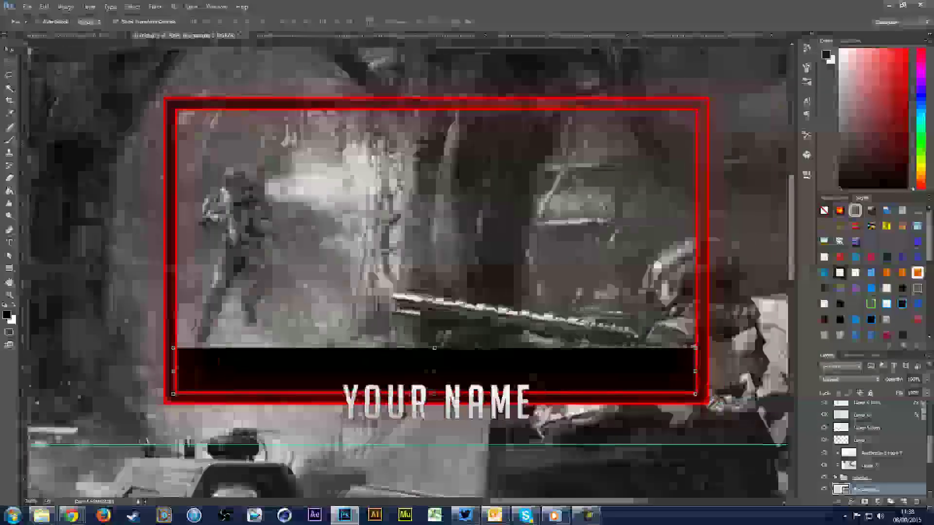
pyautogui.hotkey('ctrl', '+')
pyautogui.hotkey('ctrl', '+')
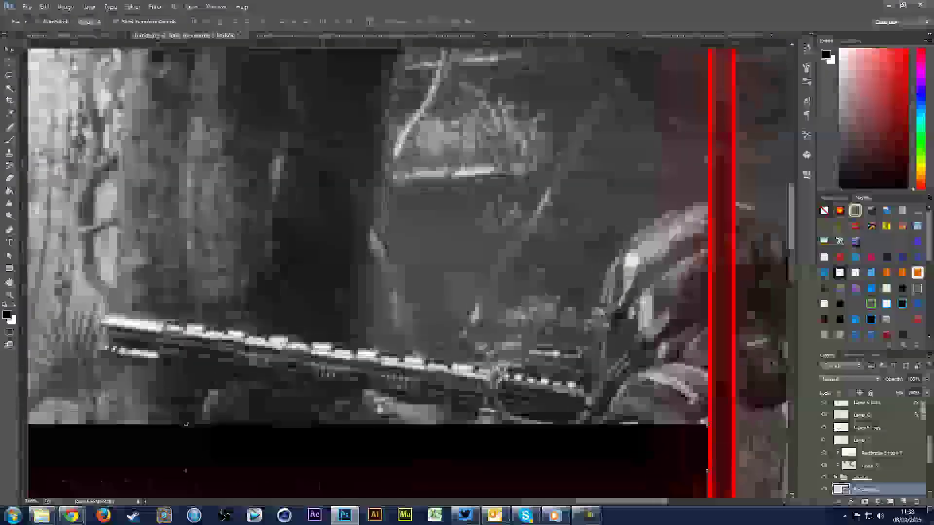
pyautogui.hscroll(3, 232, 429)
pyautogui.scroll(-2, 232, 429)
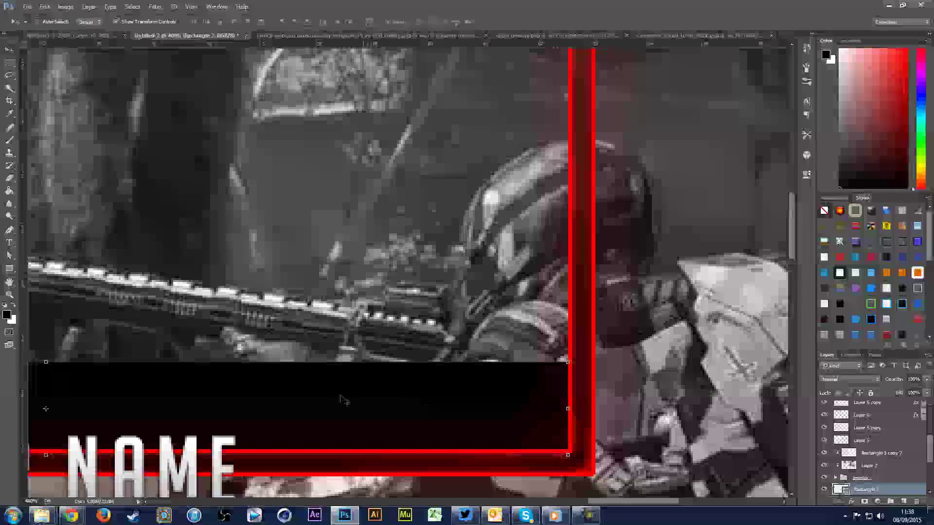
pyautogui.hscroll(-2, 137, 455)
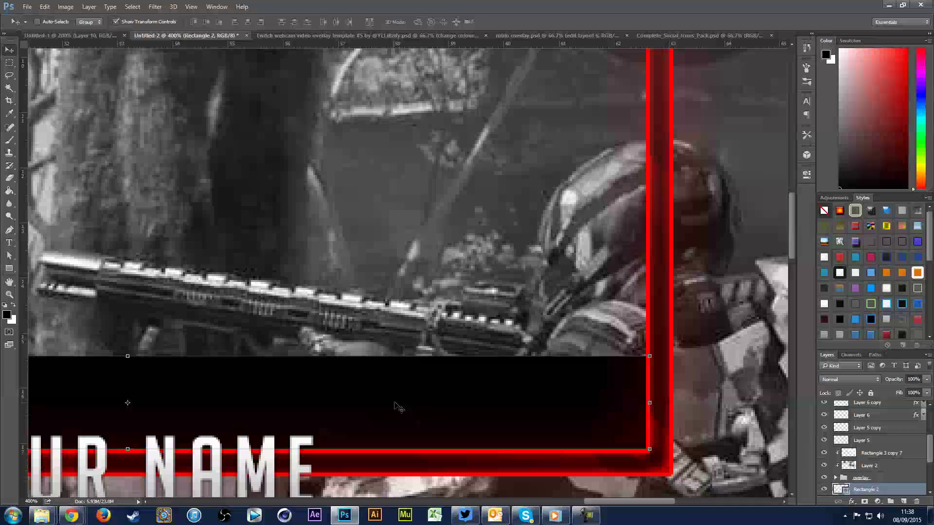
pyautogui.hscroll(-1, 704, 418)
pyautogui.moveTo(705, 402); pyautogui.dragTo(701, 403)
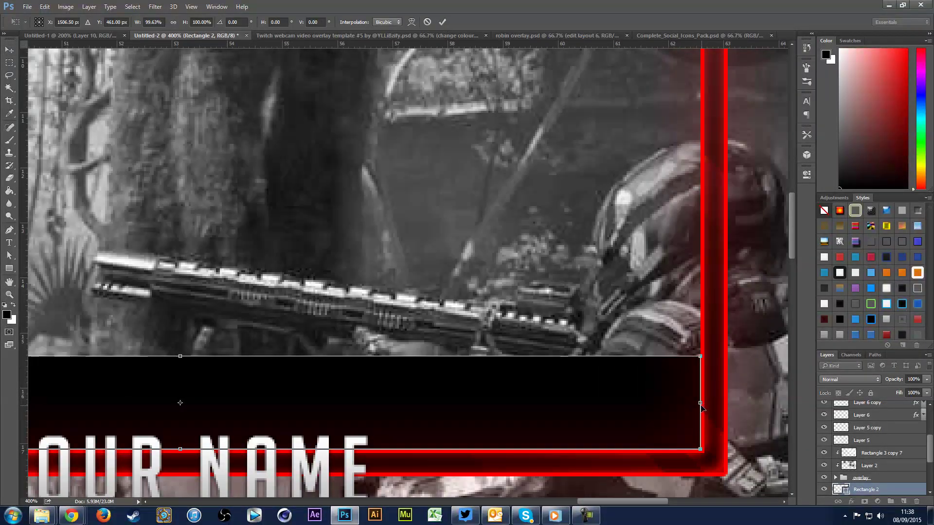
# - Pull the black strip's left end in to the frame's inner red border and apply the resize
pyautogui.moveTo(494, 511); pyautogui.dragTo(494, 512)
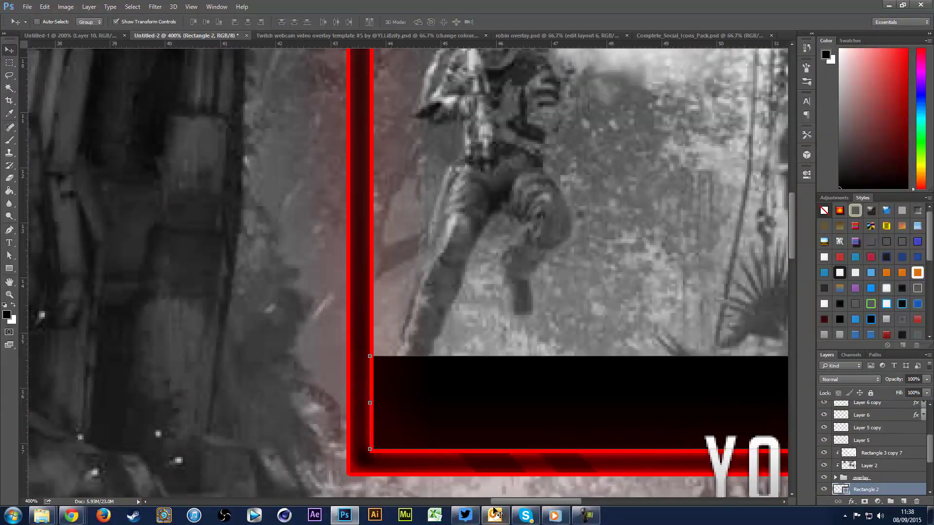
pyautogui.moveTo(367, 407); pyautogui.dragTo(371, 405)
pyautogui.press('Return')
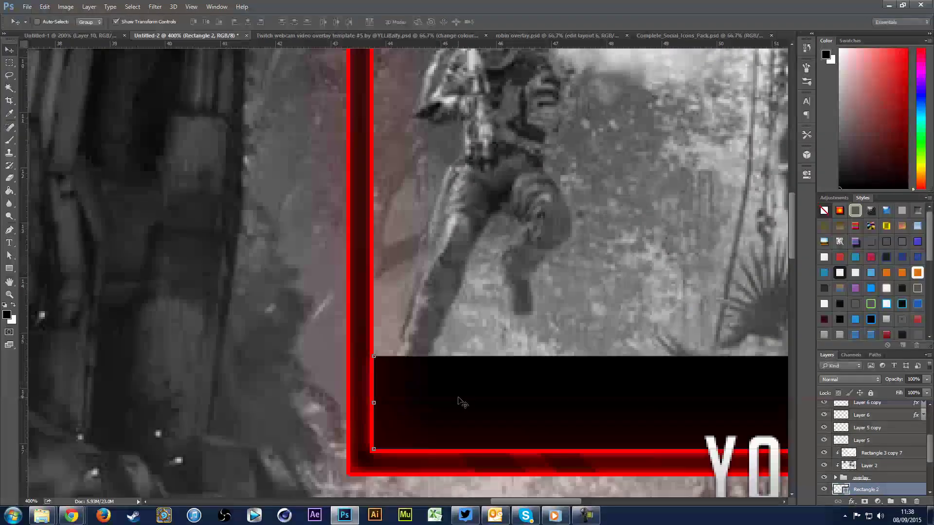
# - Place a horizontal and a vertical guide through the centre of the black strip
pyautogui.hscroll(6, 558, 379)
pyautogui.hscroll(1, 564, 370)
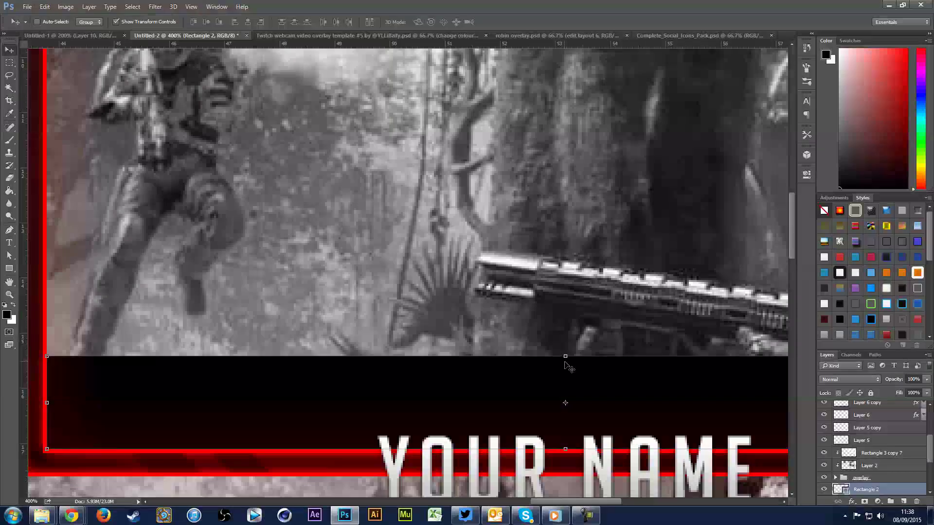
pyautogui.moveTo(416, 46); pyautogui.dragTo(600, 406)
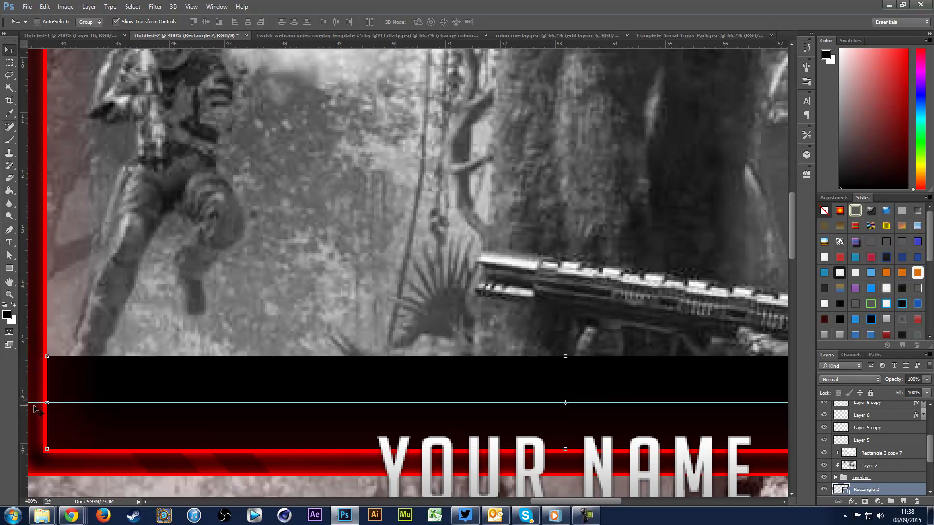
pyautogui.moveTo(24, 407); pyautogui.dragTo(567, 454)
pyautogui.hotkey('ctrl', '-')
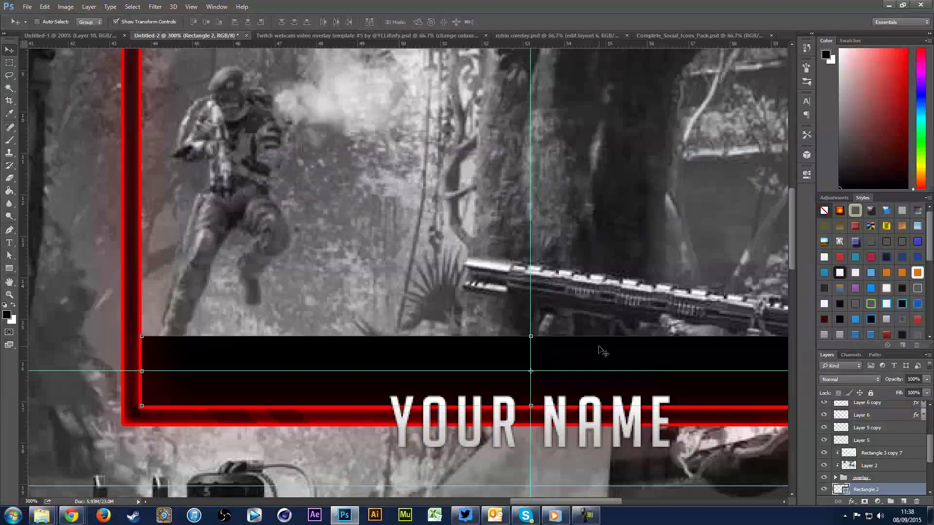
# - Move the strip's Rectangle 2 layer directly above Rectangle 3 copy 7 and set its opacity to 75%
pyautogui.moveTo(874, 491); pyautogui.dragTo(866, 456)
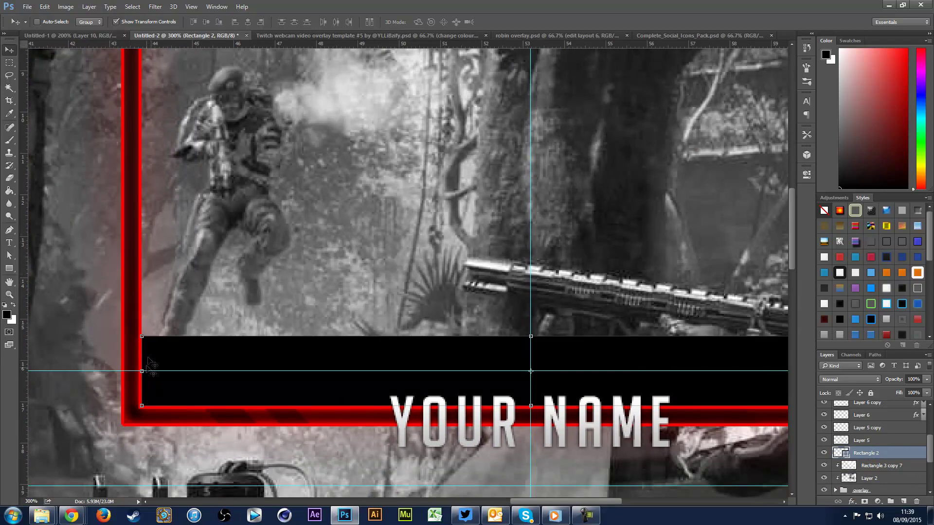
pyautogui.click(913, 378)
pyautogui.write('75')
pyautogui.press('Return')
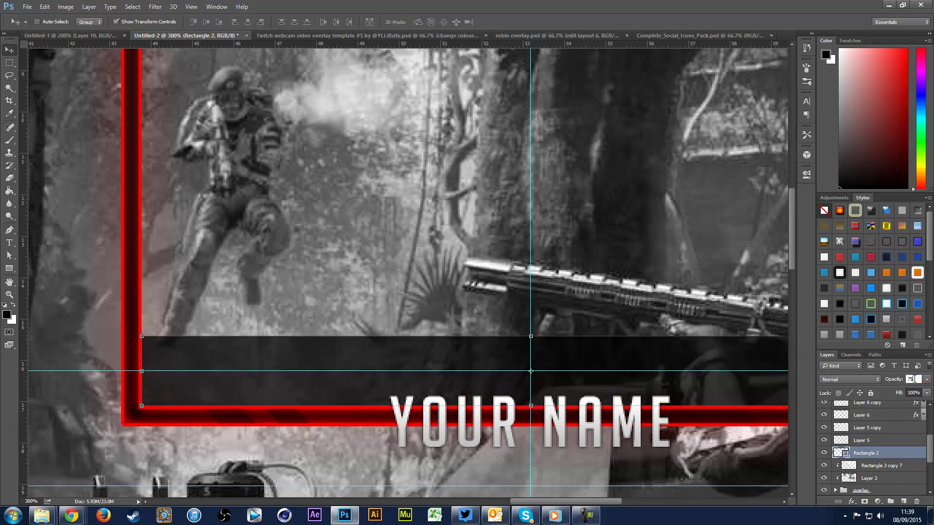
# - Move the webcam frame's YOUR NAME text up to the centre of the black strip using the guides, and hide the guides
pyautogui.scroll(3, 880, 402)
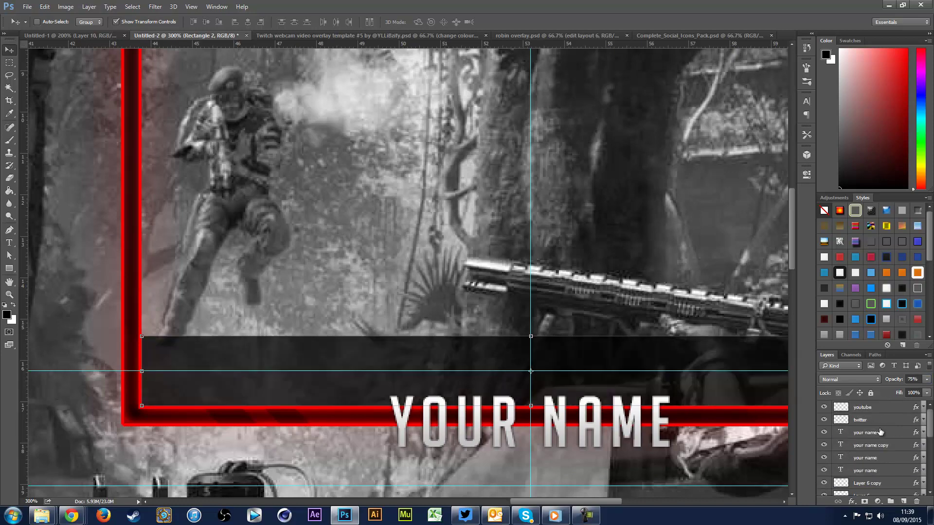
pyautogui.click(870, 432)
pyautogui.moveTo(640, 430); pyautogui.dragTo(637, 384)
pyautogui.press('Up')
pyautogui.press('Up')
pyautogui.press('Up')
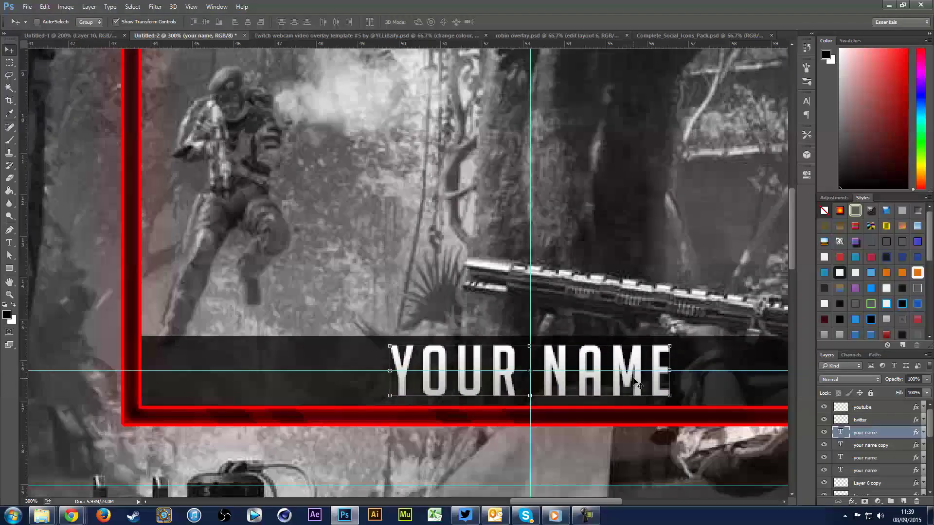
pyautogui.hotkey('ctrl', '-')
pyautogui.hotkey('ctrl', '-')
pyautogui.hotkey('ctrl', 'h')
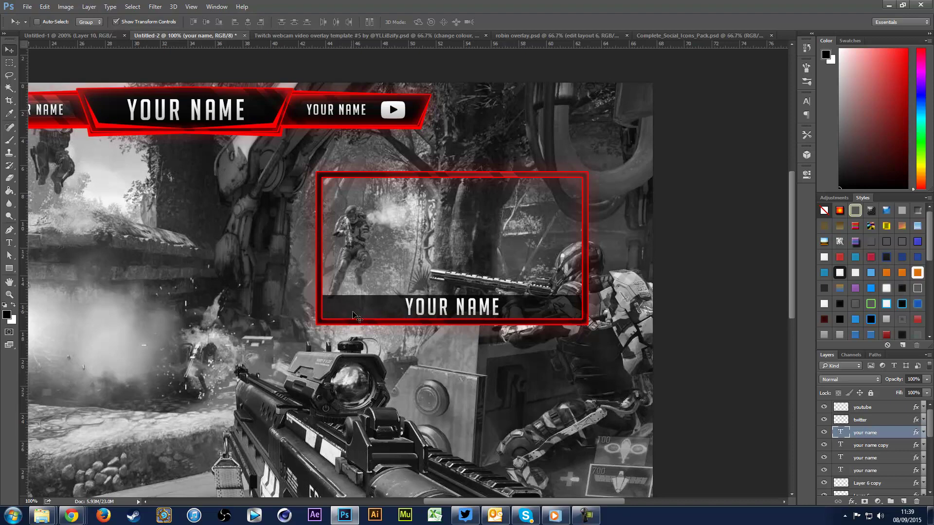
# - Check the webcam frames in the robin overlay and Untitled-1 documents, and add a new layer above Layer 4 copy in Untitled-2
pyautogui.click(588, 35)
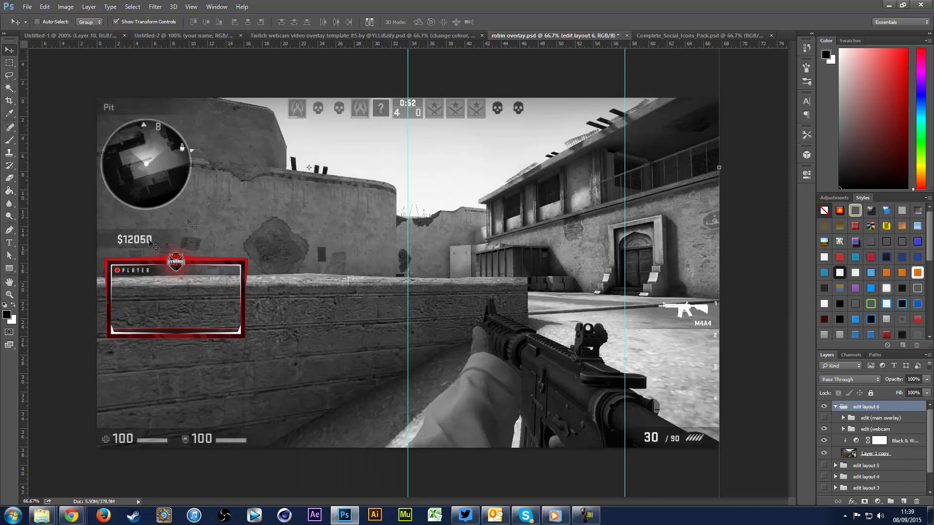
pyautogui.click(162, 37)
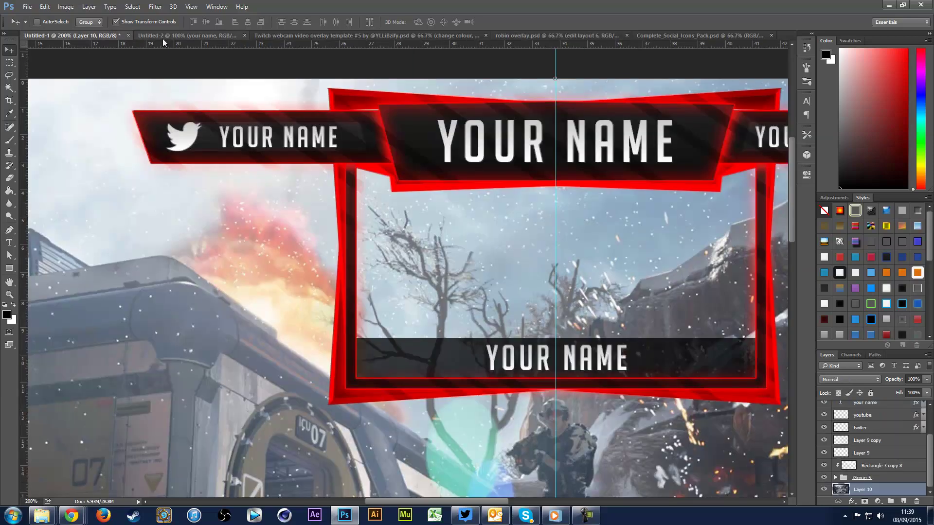
pyautogui.scroll(-5, 880, 432)
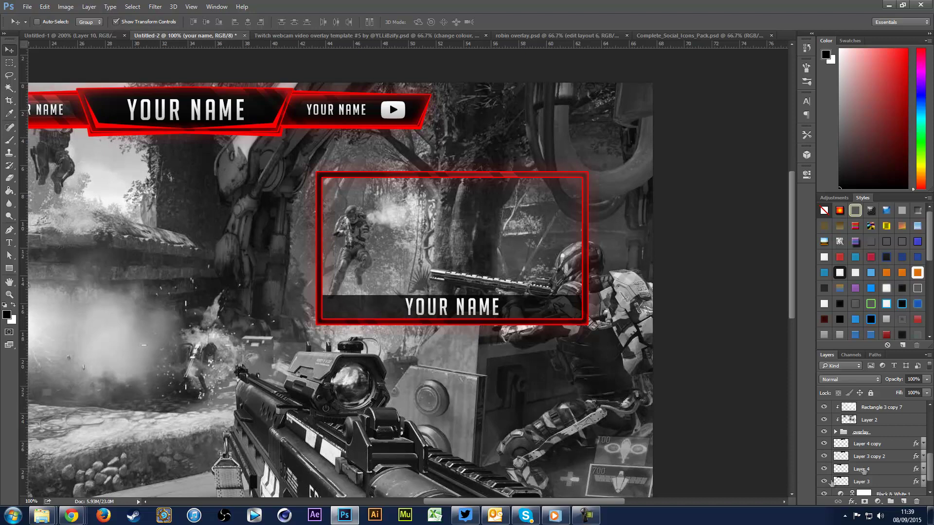
pyautogui.scroll(-1, 878, 471)
pyautogui.click(870, 427)
pyautogui.click(916, 502)
pyautogui.press('Escape')
pyautogui.click(903, 501)
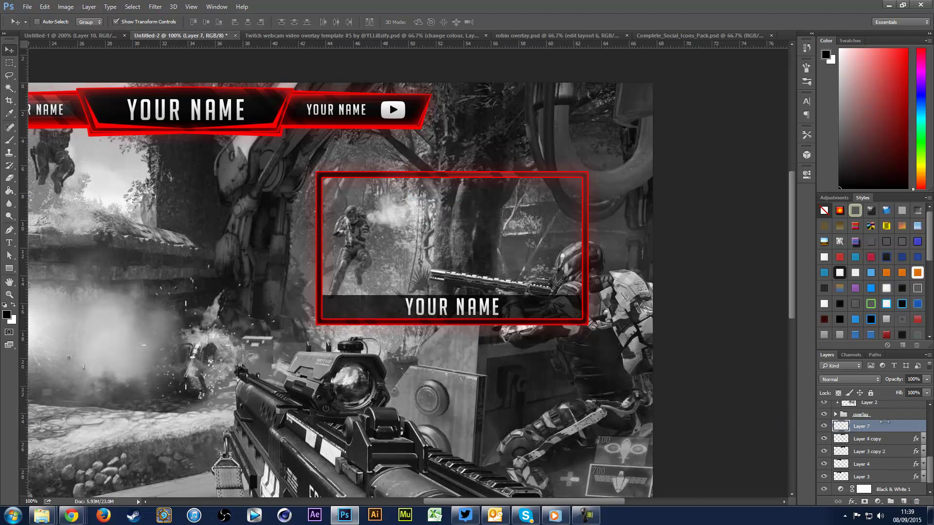
# - Draw a closed Pen path forming a thin angled wedge outside the webcam frame's left edge and most of its bottom edge
pyautogui.click(10, 230)
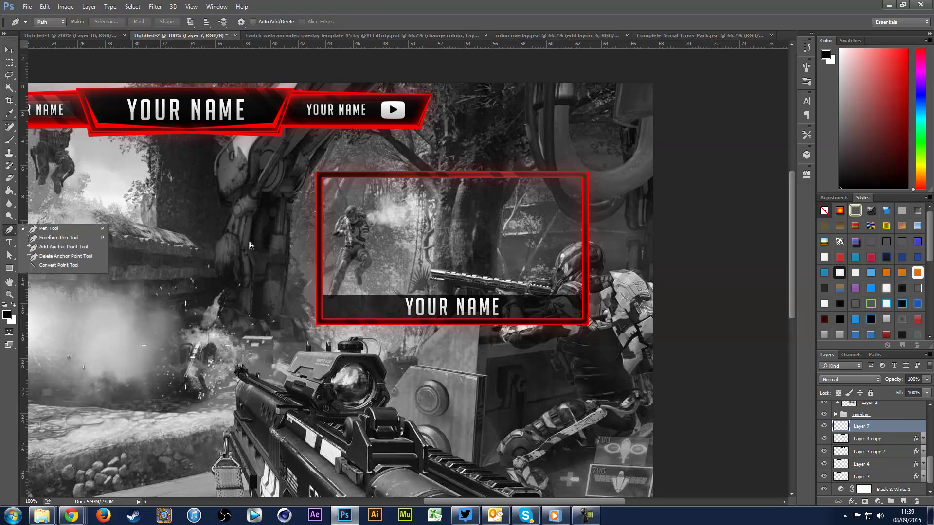
pyautogui.hotkey('ctrl', '+')
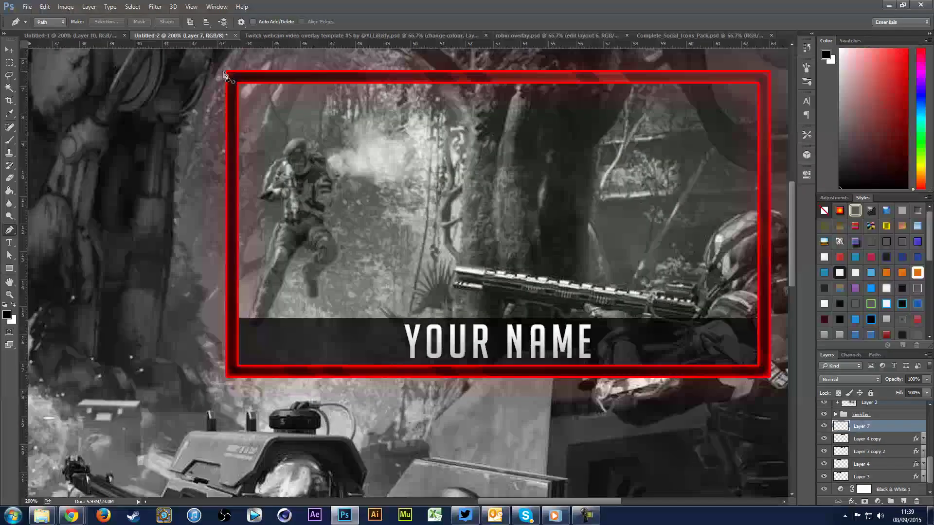
pyautogui.scroll(-3, 200, 297)
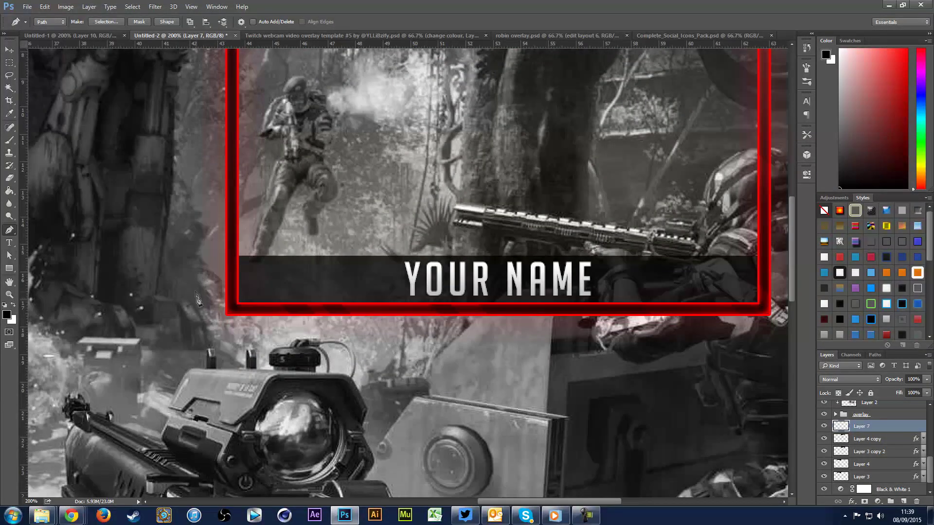
pyautogui.click(206, 332)
pyautogui.click(614, 315)
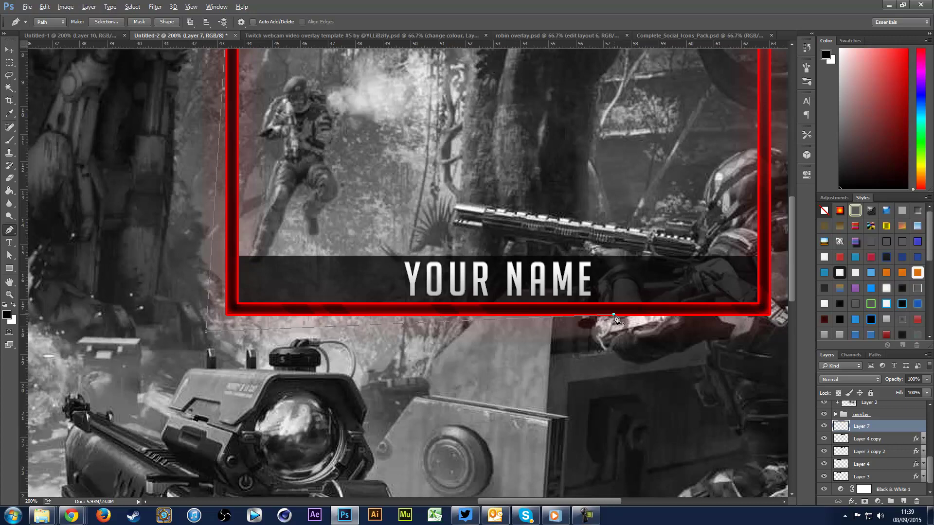
pyautogui.click(226, 315)
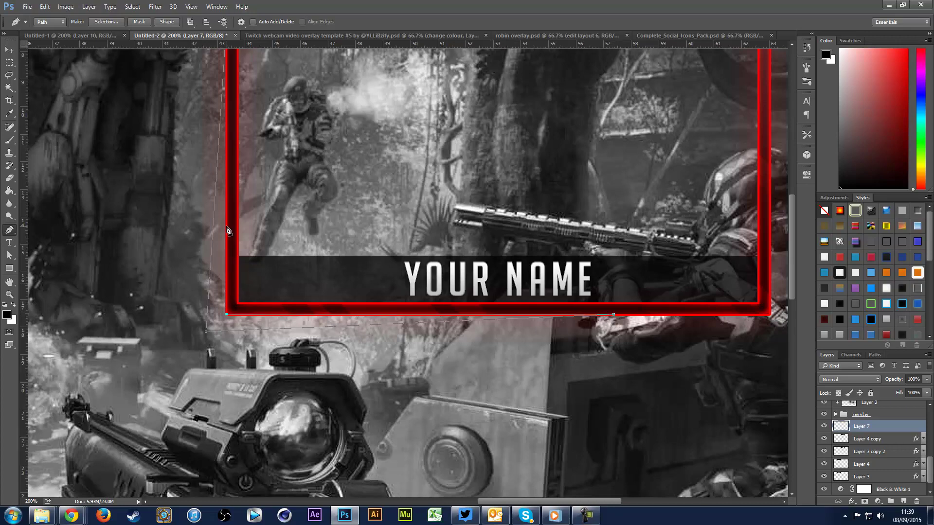
pyautogui.scroll(3, 226, 146)
pyautogui.click(227, 88)
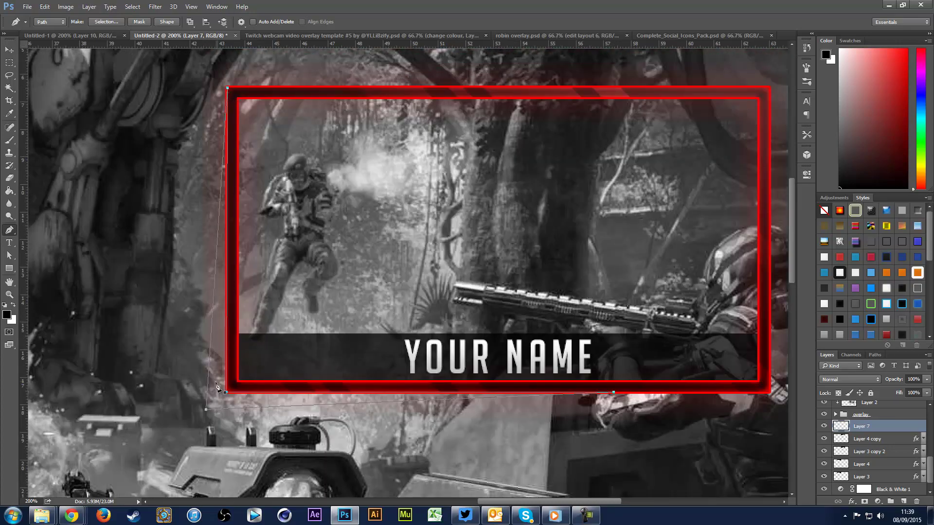
# - Fill the wedge path with white at 100% opacity and delete the path
pyautogui.rightClick(217, 387)
pyautogui.click(254, 225)
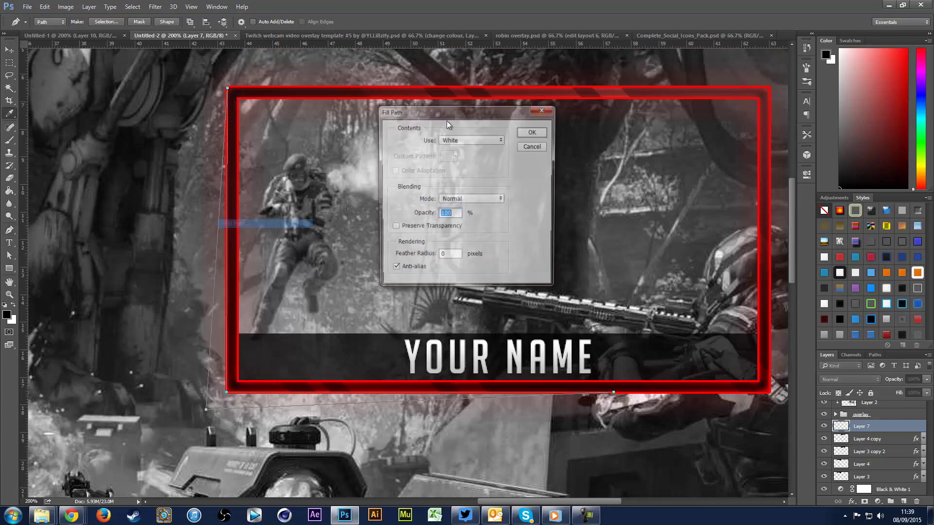
pyautogui.click(530, 131)
pyautogui.rightClick(226, 310)
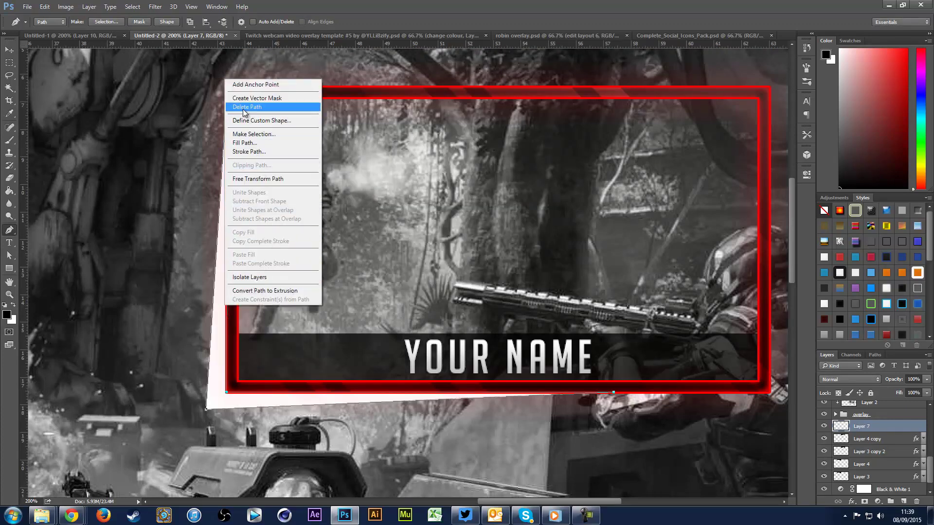
pyautogui.click(255, 106)
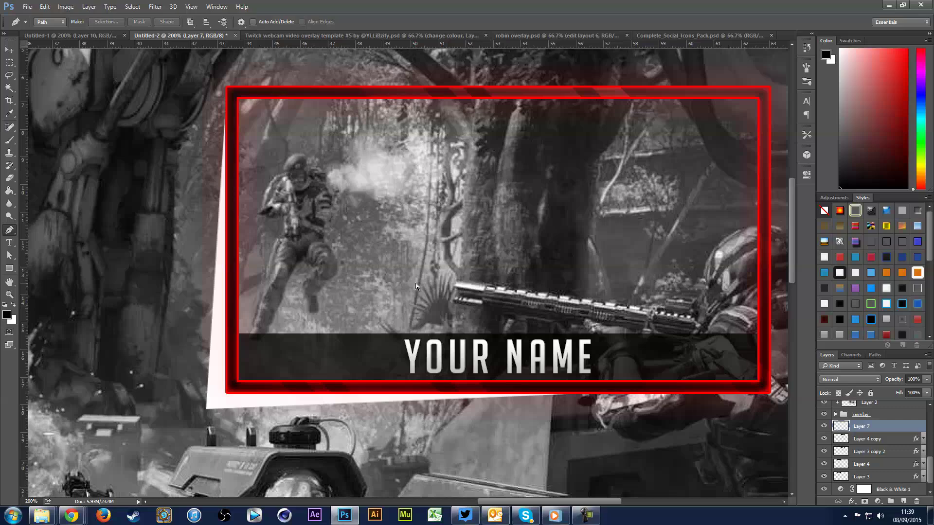
# - Copy the layer style of the frame's Layer 3 copy 2 onto the wedge's Layer 7 and collapse its effects list
pyautogui.scroll(-1, 415, 283)
pyautogui.hscroll(-4, 51, 140)
pyautogui.click(10, 50)
pyautogui.click(862, 443)
pyautogui.click(824, 440)
pyautogui.click(824, 440)
pyautogui.click(824, 452)
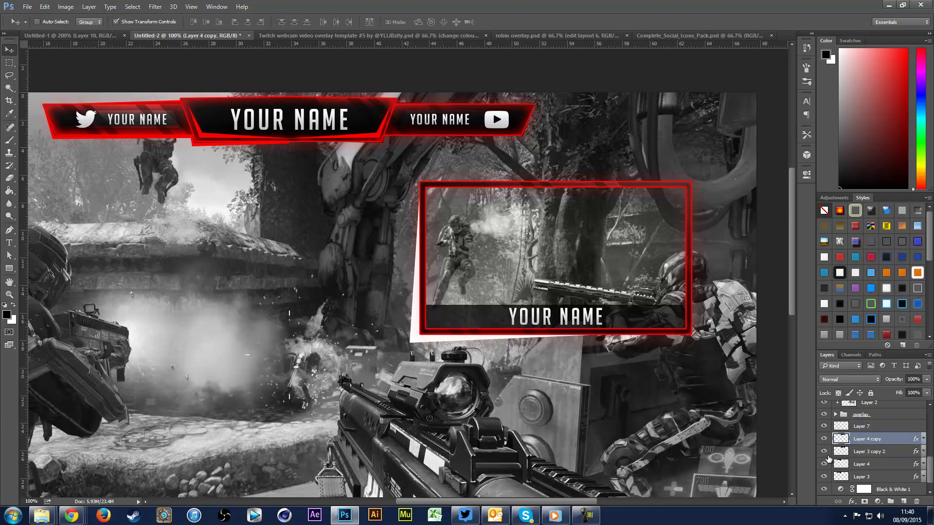
pyautogui.rightClick(861, 451)
pyautogui.click(858, 258)
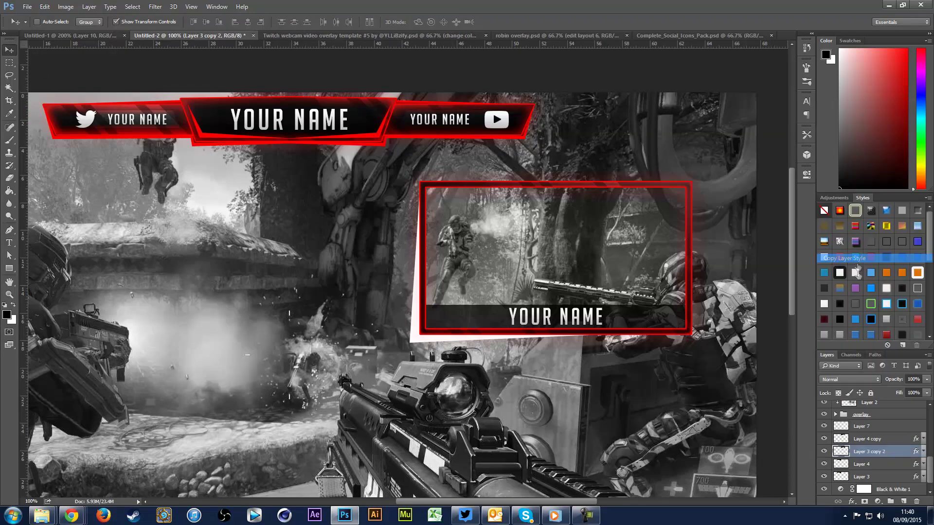
pyautogui.click(892, 428)
pyautogui.rightClick(893, 428)
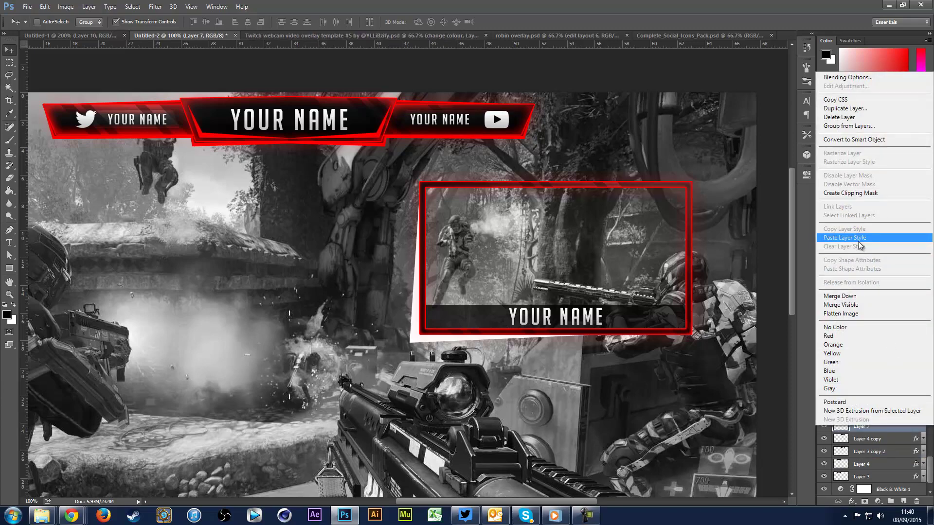
pyautogui.click(860, 236)
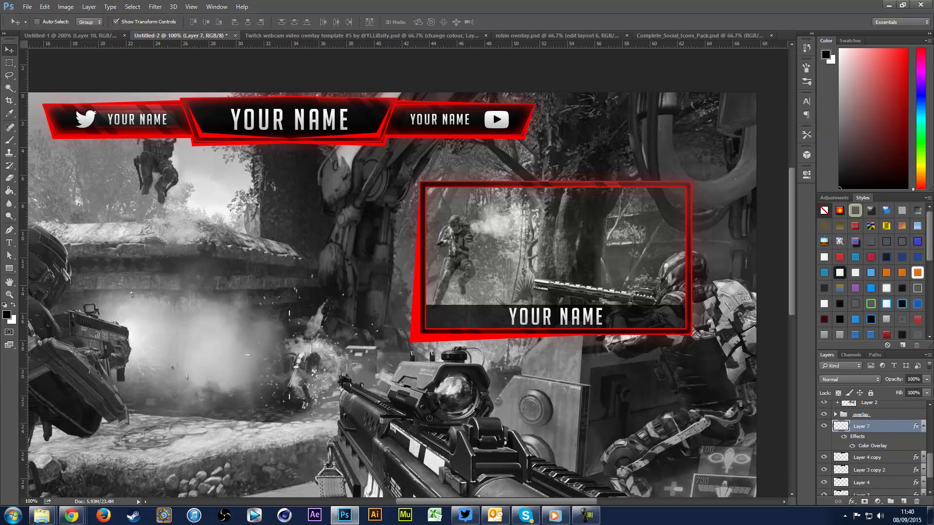
pyautogui.click(923, 428)
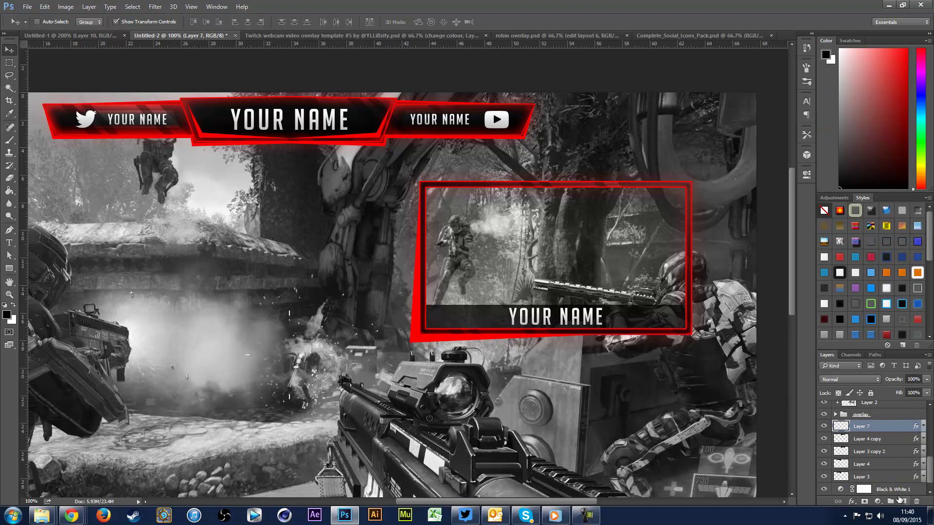
# - Duplicate the wedge's Layer 7 and scale the wedge in slightly from its lower-left corner
pyautogui.moveTo(899, 500); pyautogui.dragTo(903, 501)
pyautogui.hotkey('ctrl', 'h')
pyautogui.moveTo(410, 344); pyautogui.dragTo(413, 341)
pyautogui.press('Return')
pyautogui.hotkey('ctrl', 'h')
pyautogui.click(863, 463)
pyautogui.rightClick(863, 459)
pyautogui.press('Escape')
pyautogui.doubleClick(845, 426)
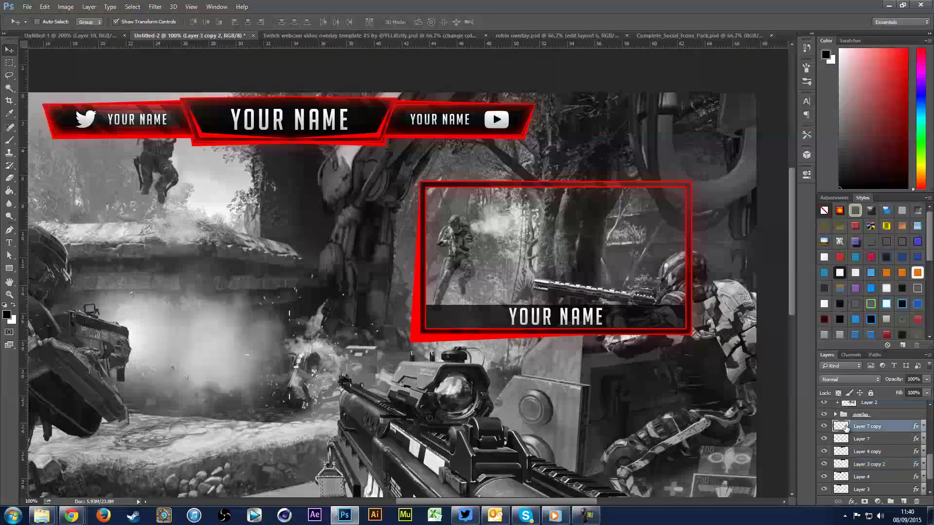
pyautogui.click(431, 316)
pyautogui.click(596, 233)
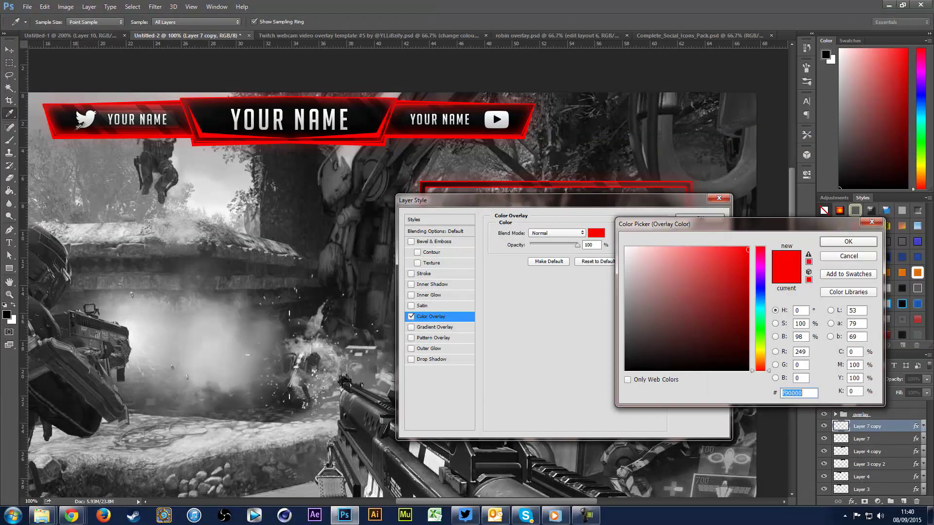
pyautogui.click(55, 133)
pyautogui.click(55, 133)
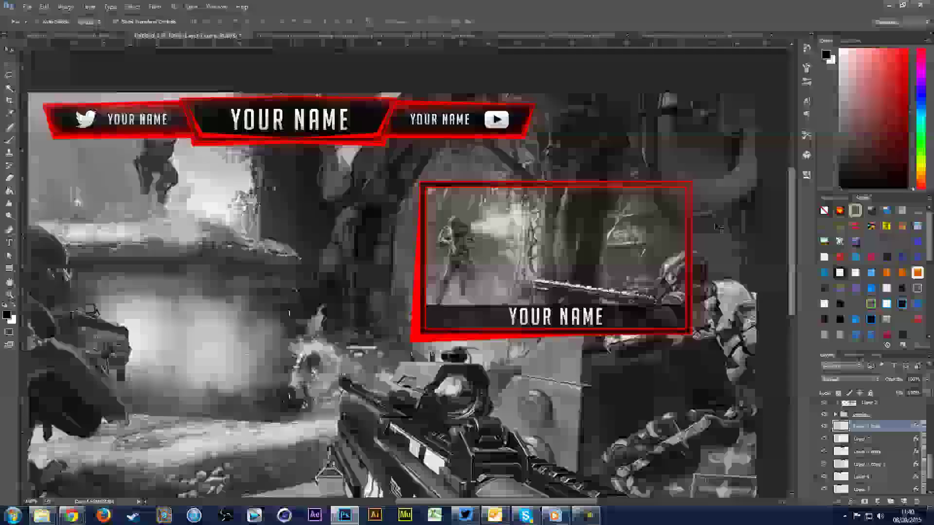
# - Set the Layer 7 copy wedge's colour overlay to dark red #830000, sampled from the name banner's right section
pyautogui.hotkey('ctrl', '+')
pyautogui.hotkey('ctrl', '+')
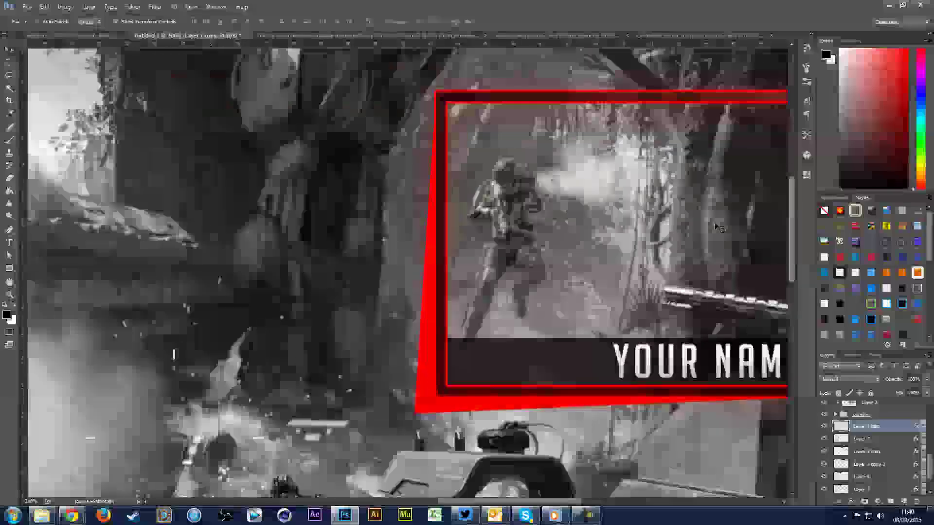
pyautogui.scroll(5, 626, 188)
pyautogui.scroll(3, 641, 171)
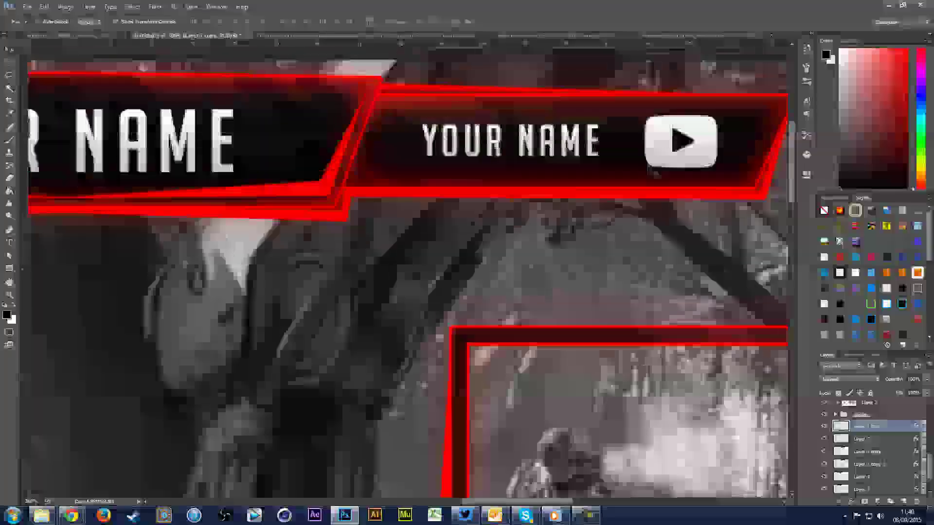
pyautogui.hscroll(3, 641, 171)
pyautogui.doubleClick(838, 427)
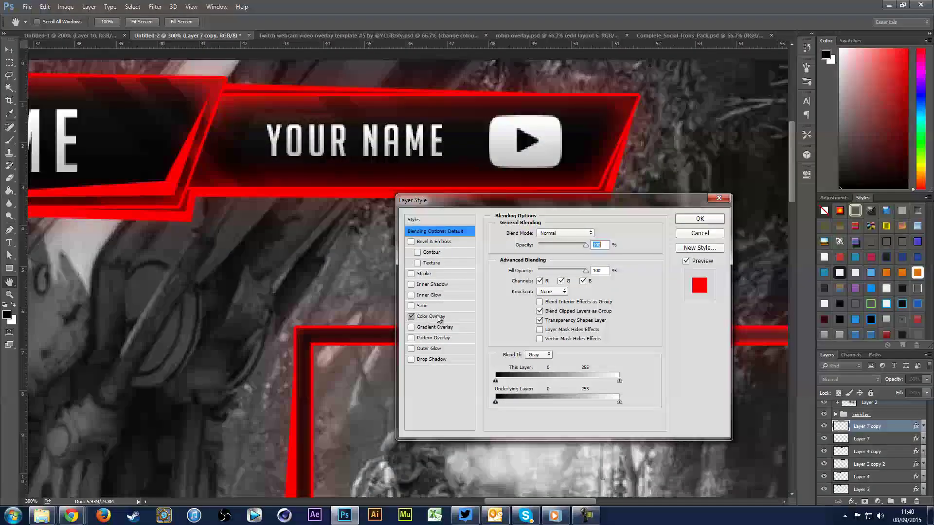
pyautogui.click(431, 316)
pyautogui.click(596, 233)
pyautogui.click(605, 181)
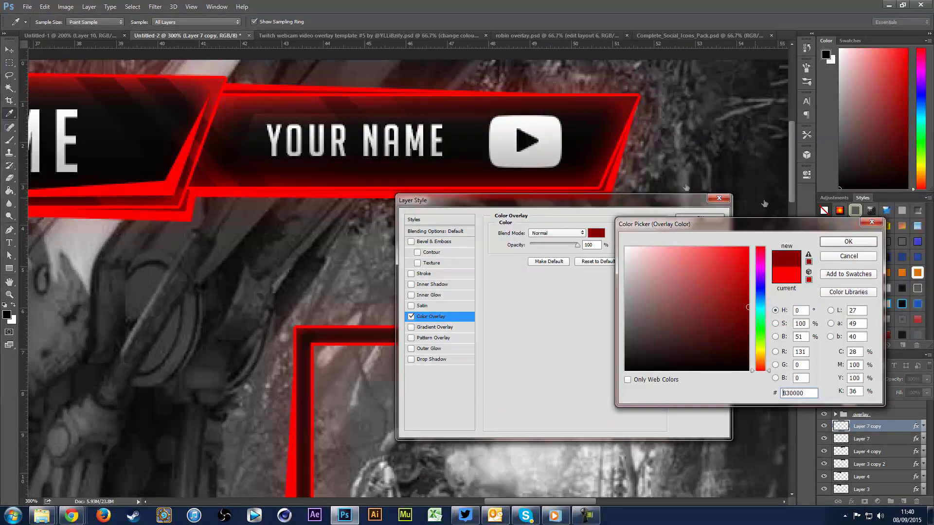
pyautogui.click(849, 241)
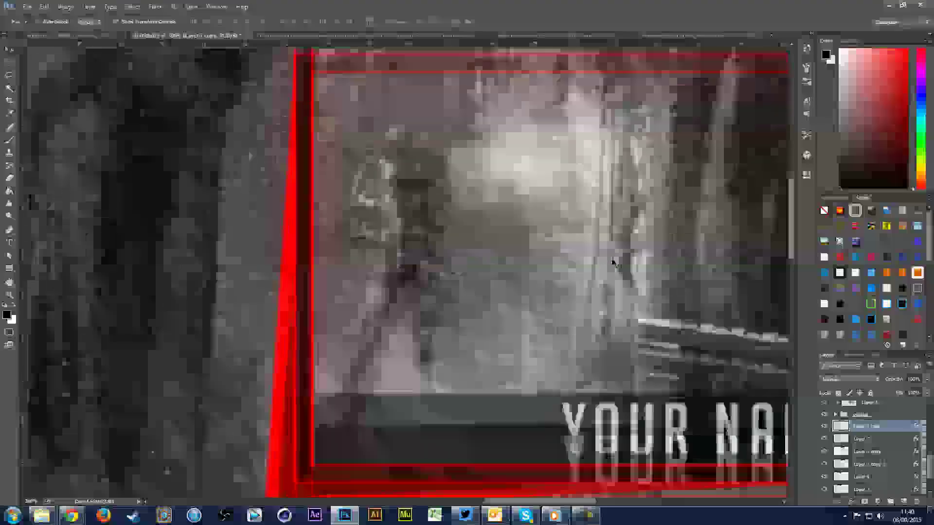
pyautogui.scroll(-5, 394, 332)
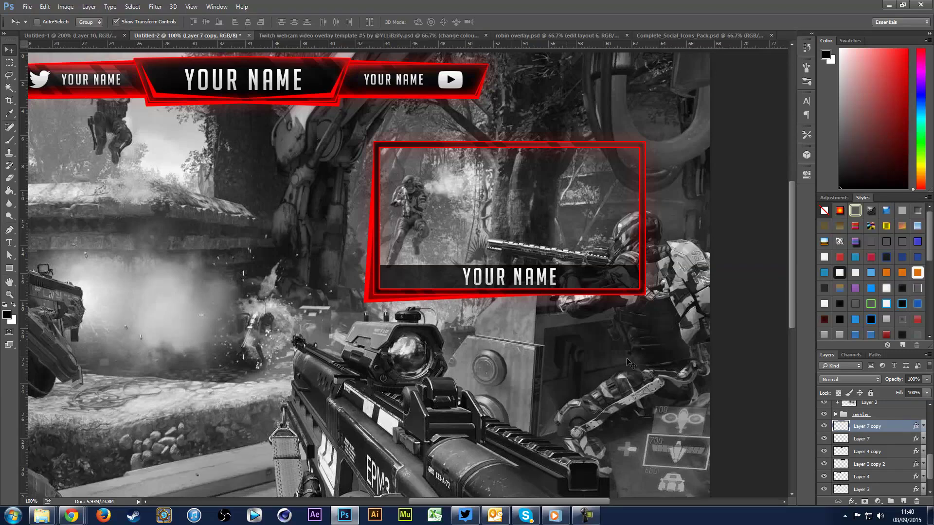
# - Duplicate both wedge layers, Layer 7 and Layer 7 copy, and place the duplicates flipped horizontally against the webcam frame's right edge
pyautogui.keyDown('shift'); pyautogui.click(857, 439); pyautogui.keyUp('shift')
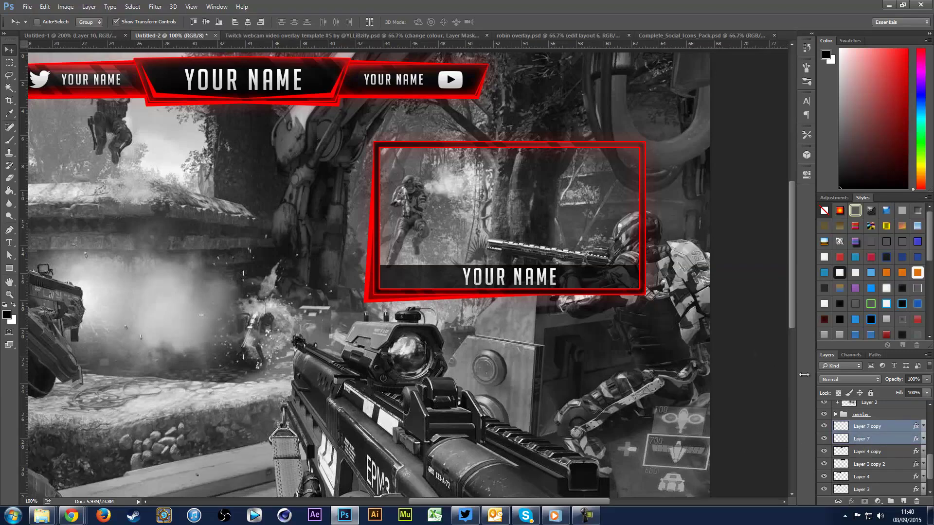
pyautogui.hotkey('ctrl', 'j')
pyautogui.click(44, 7)
pyautogui.moveTo(58, 206)
pyautogui.click(242, 318)
pyautogui.moveTo(427, 316); pyautogui.dragTo(525, 319)
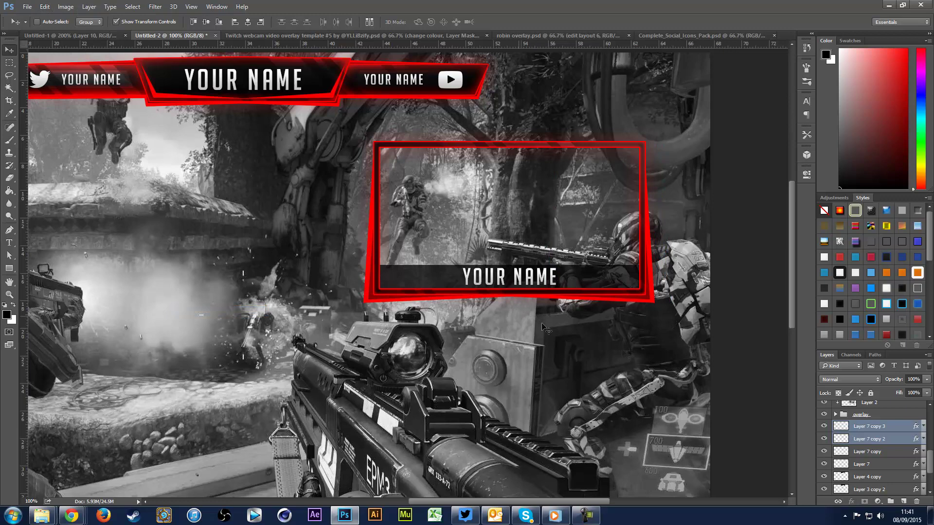
# - Duplicate all four wedge layers with guides shown, and place the duplicates flipped vertically along the webcam frame's top edge
pyautogui.keyDown('shift'); pyautogui.click(868, 463); pyautogui.keyUp('shift')
pyautogui.hotkey('ctrl', 'h')
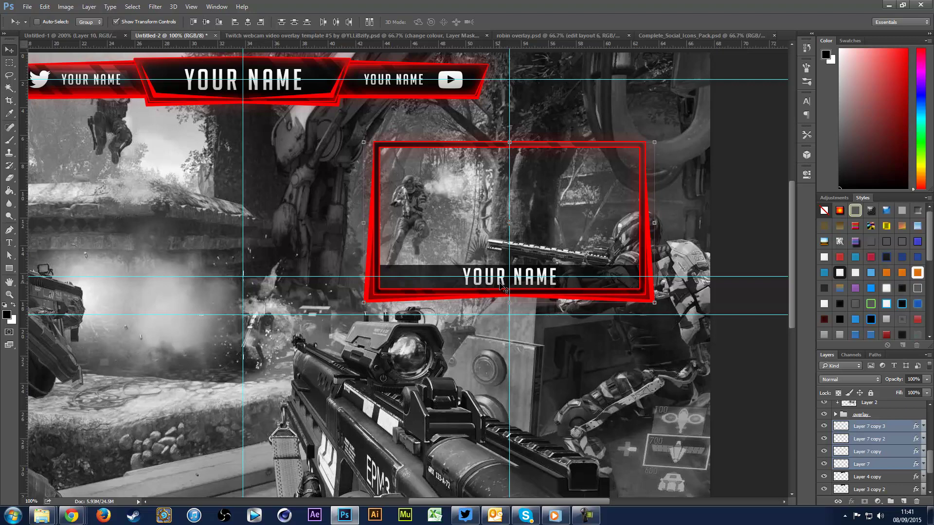
pyautogui.hotkey('ctrl', 'j')
pyautogui.click(45, 7)
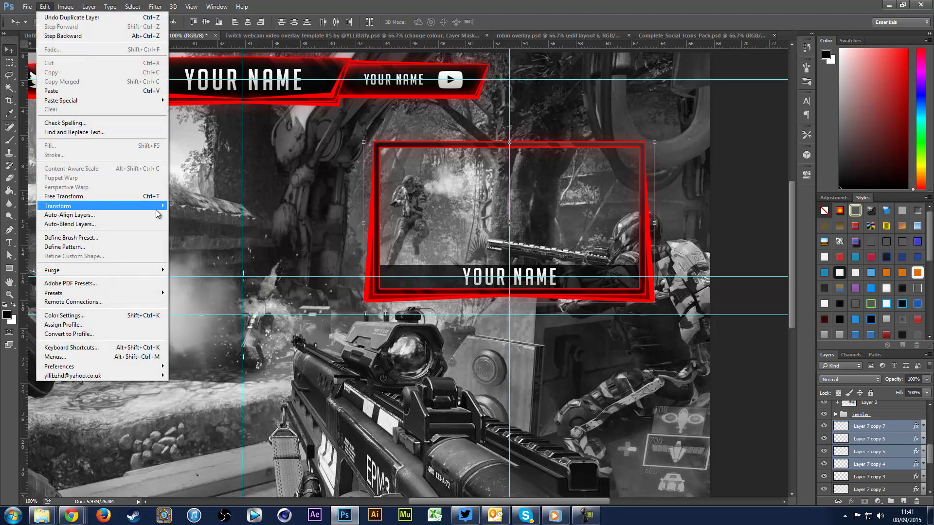
pyautogui.moveTo(158, 209)
pyautogui.click(213, 319)
pyautogui.moveTo(459, 415); pyautogui.dragTo(463, 403)
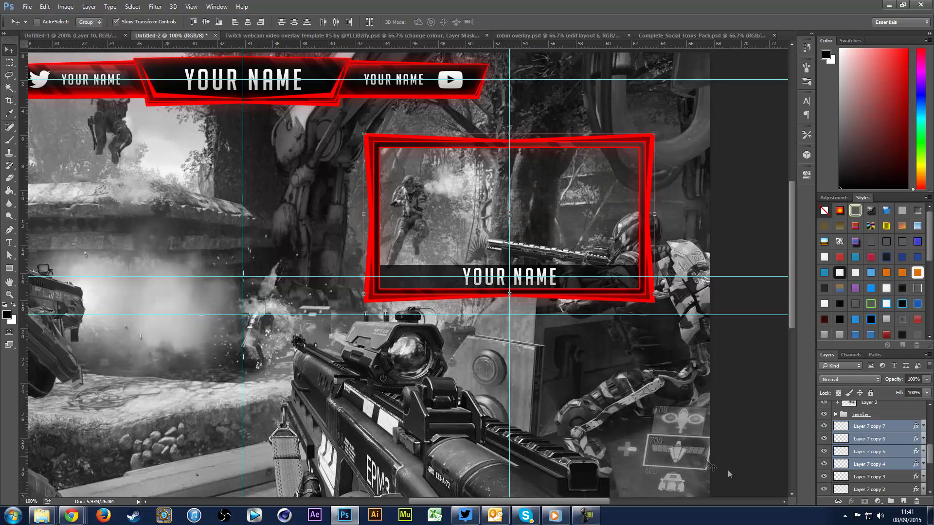
# - Select all eight wedge layers from Layer 7 copy 7 to Layer 7 and hide the guides
pyautogui.click(889, 431)
pyautogui.scroll(-3, 888, 437)
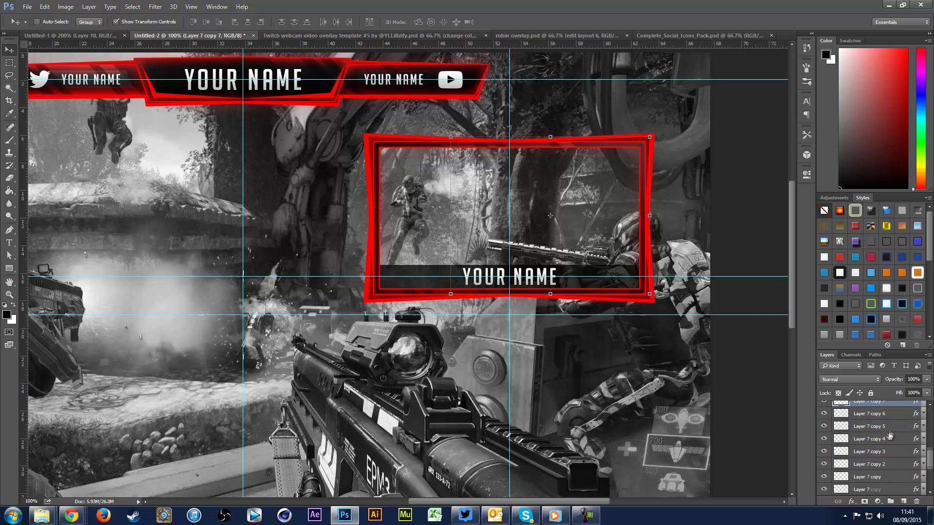
pyautogui.keyDown('shift'); pyautogui.click(873, 476); pyautogui.keyUp('shift')
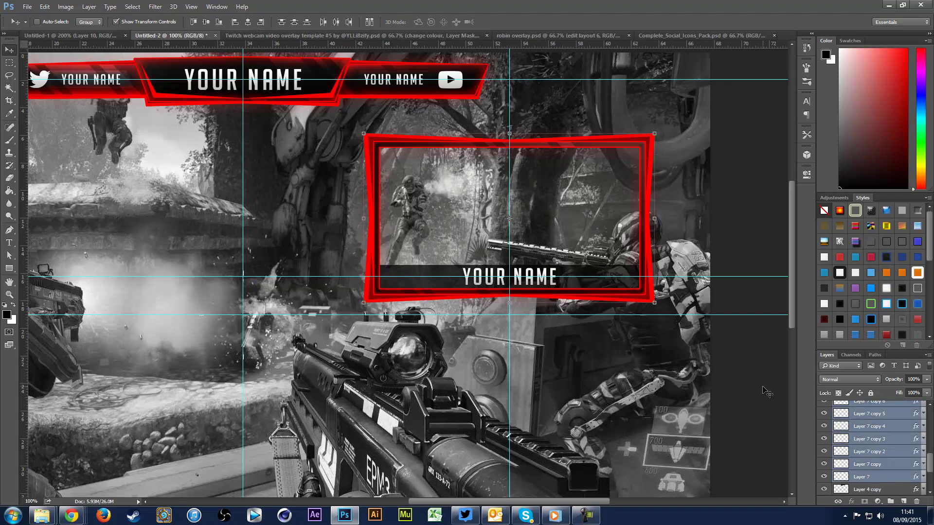
pyautogui.hotkey('ctrl', 'e')
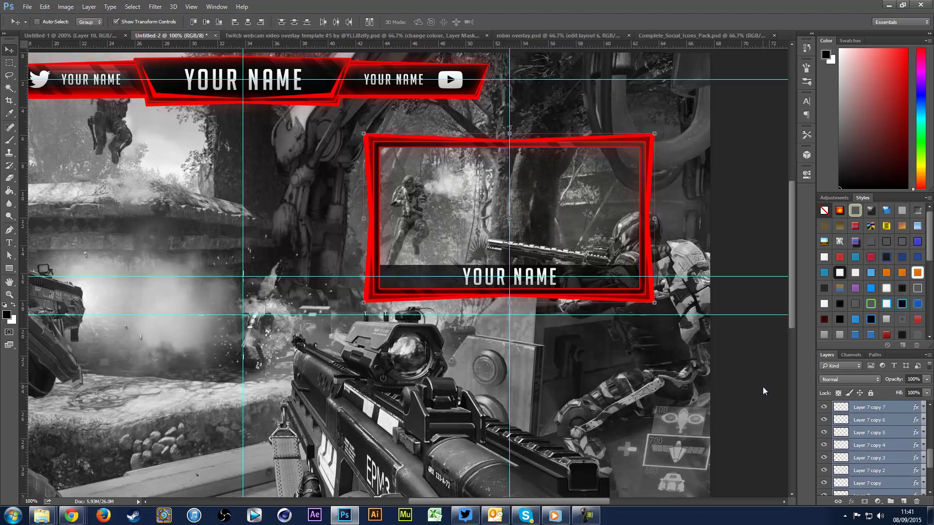
pyautogui.hotkey('ctrl', 'h')
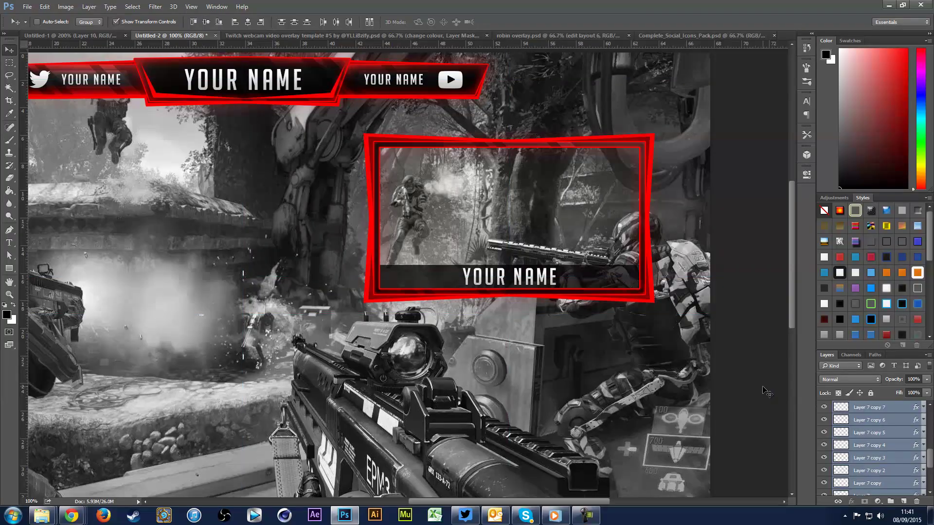
pyautogui.hotkey('ctrl', '-')
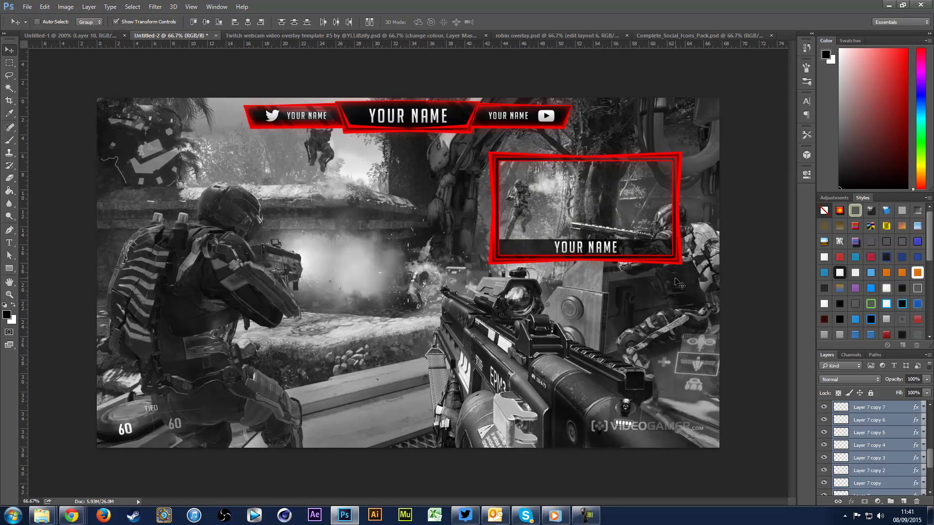
# - Group the wedge layers from Layer 7 copy 7 through Layer 7 into one layer group
pyautogui.click(873, 407)
pyautogui.scroll(5, 870, 418)
pyautogui.scroll(-5, 871, 423)
pyautogui.scroll(-6, 861, 452)
pyautogui.scroll(5, 856, 467)
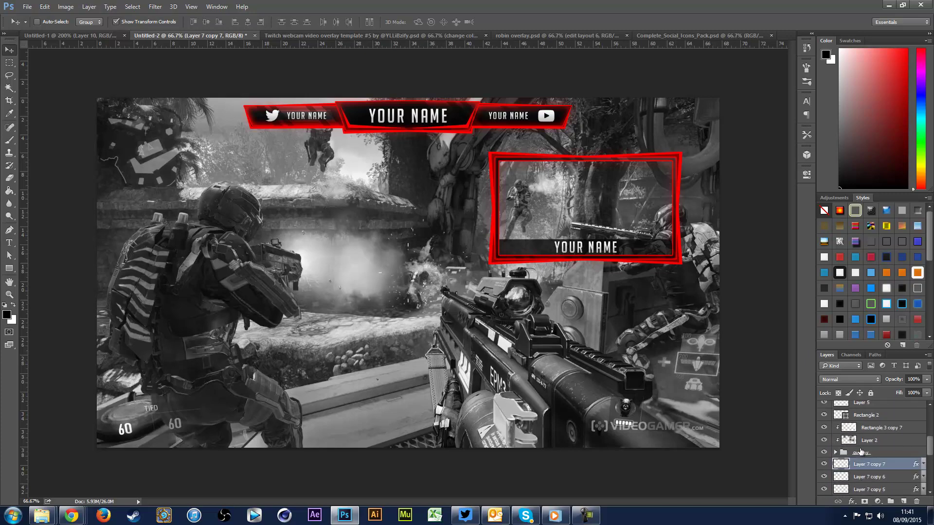
pyautogui.scroll(-2, 860, 452)
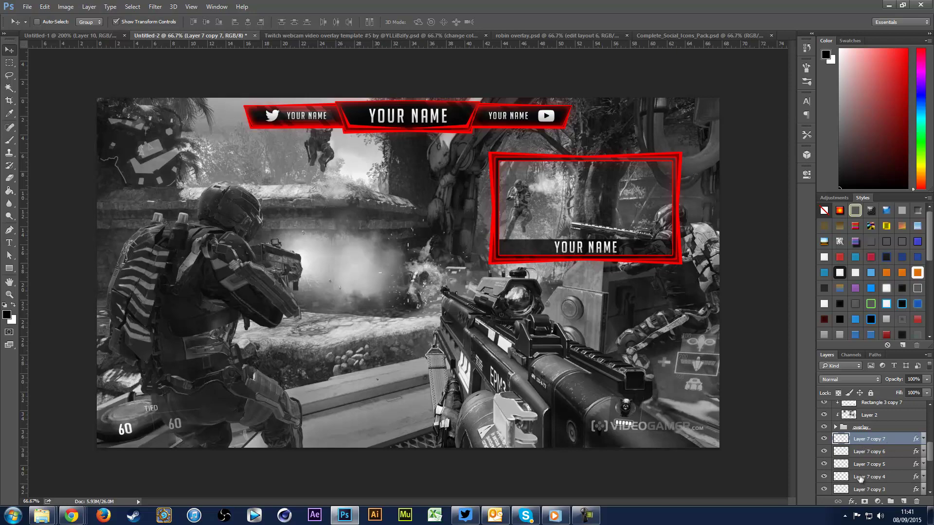
pyautogui.scroll(-5, 861, 478)
pyautogui.keyDown('shift'); pyautogui.click(874, 464); pyautogui.keyUp('shift')
pyautogui.hotkey('ctrl', 'g')
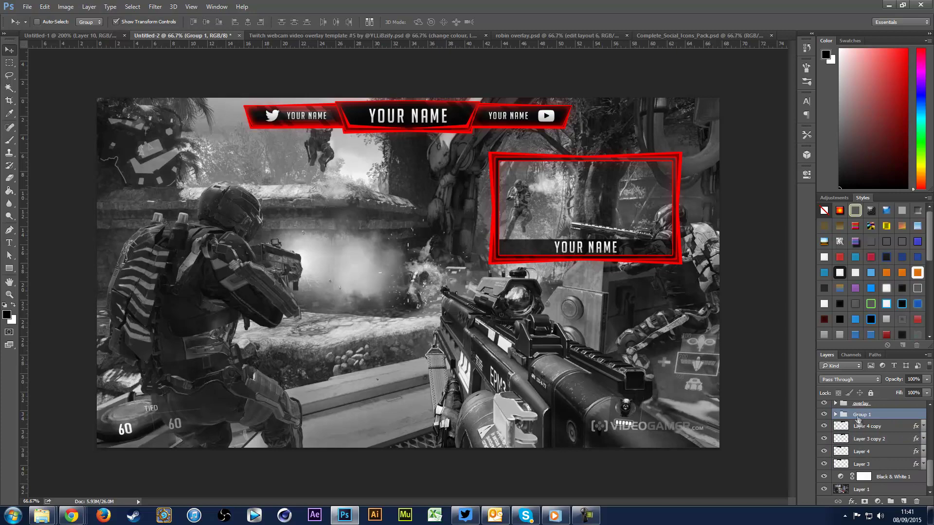
# - Rename the wedge layer group as Webcam outline
pyautogui.doubleClick(860, 414)
pyautogui.write('Web')
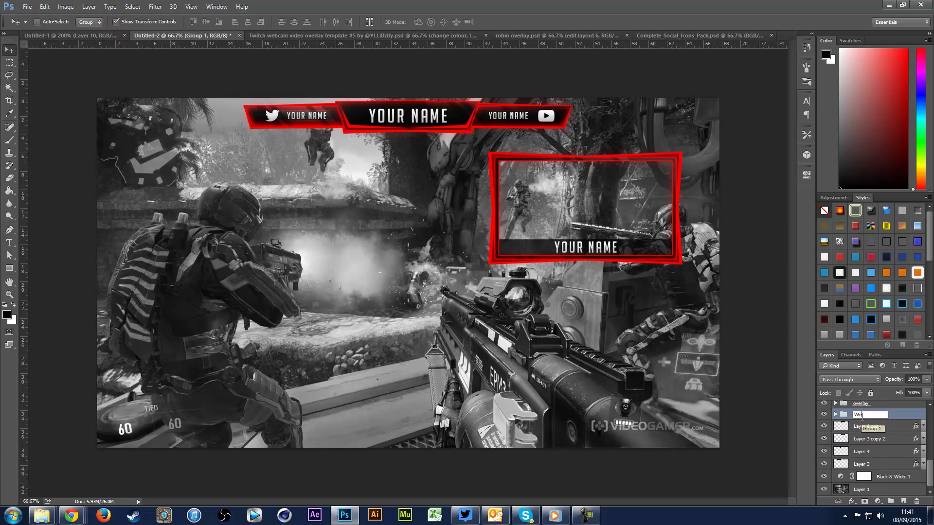
pyautogui.write('cam outline')
pyautogui.press('Return')
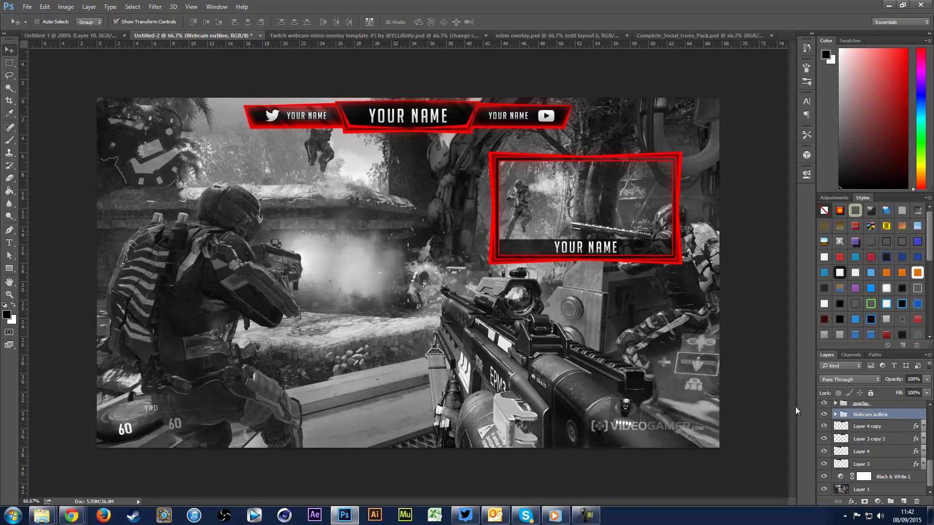
# - Hide the wedge layer group to compare the webcam frame without it, and undo the last change
pyautogui.click(823, 414)
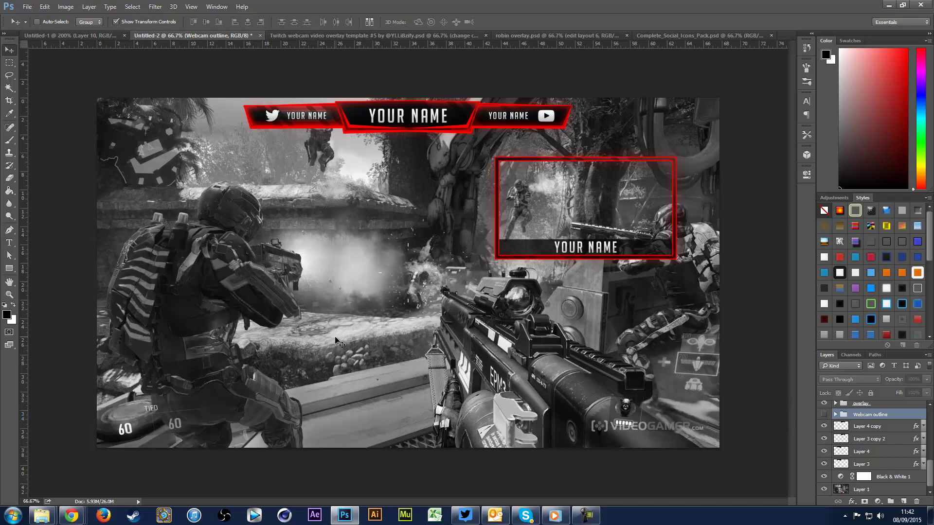
pyautogui.hotkey('ctrl', 'z')
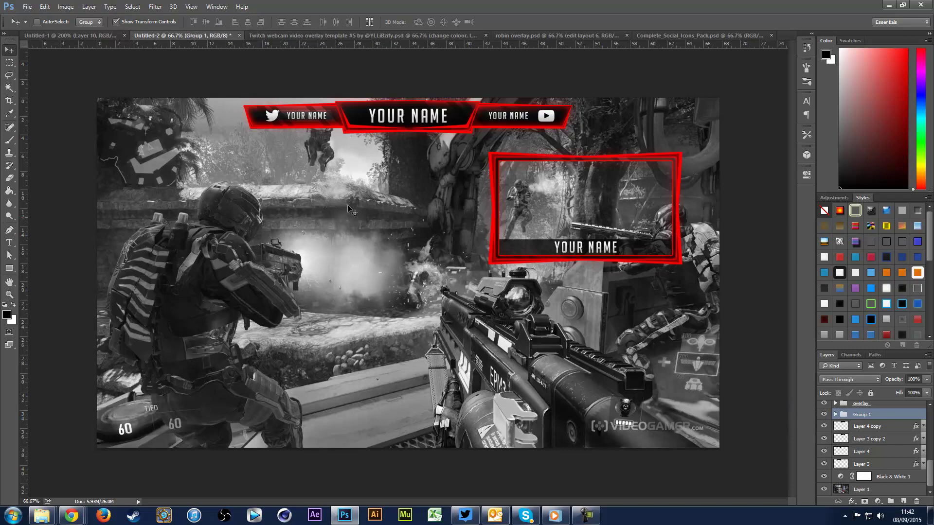